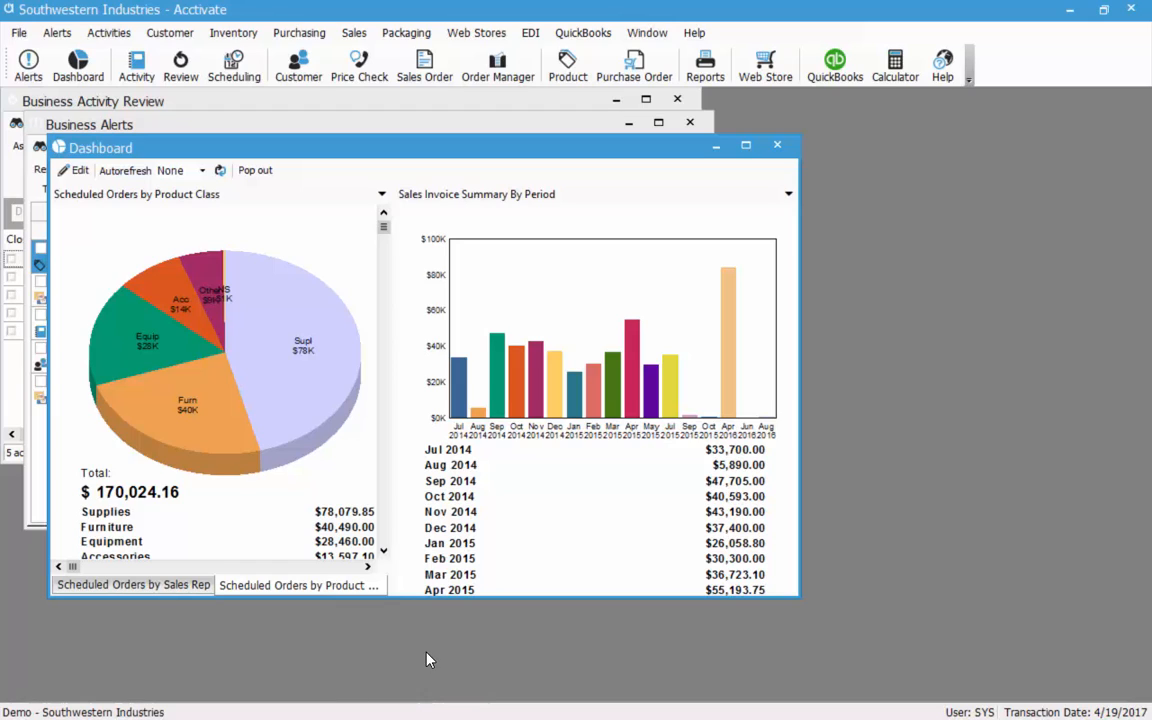
In dashboard edit mode, add the Top N Customer Balance Summary report from Customer Information > Balances.
{"action": "left_click", "coordinate": [80, 172]}
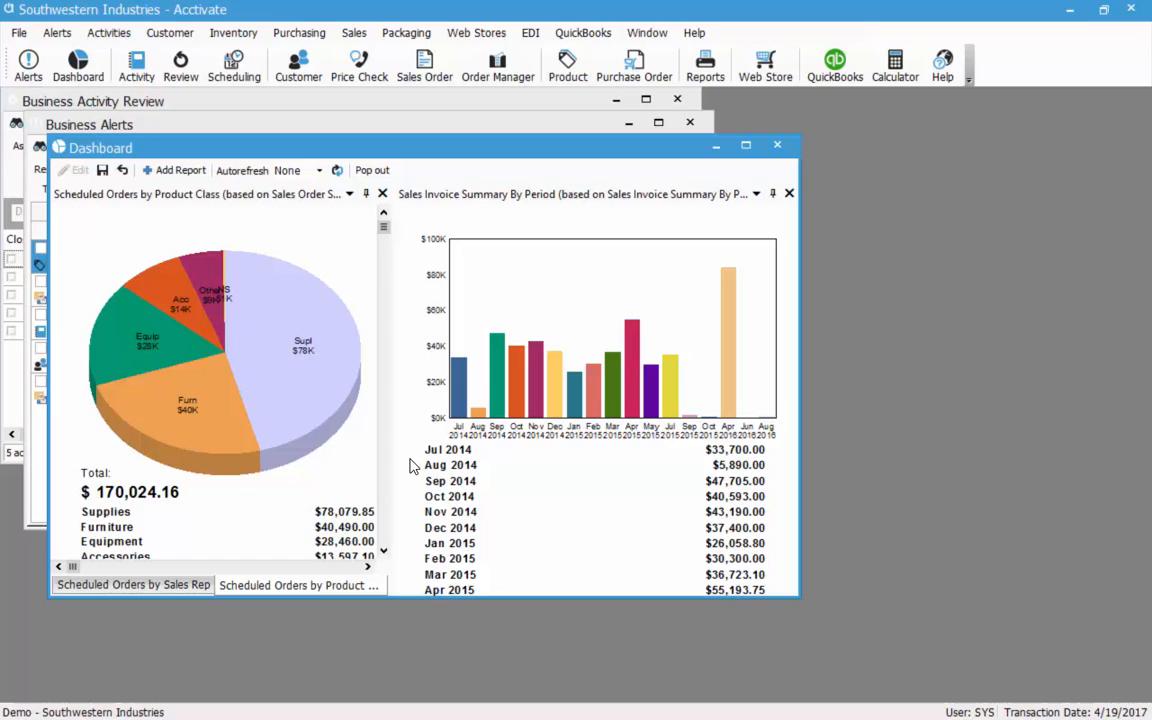
{"action": "left_click", "coordinate": [179, 172]}
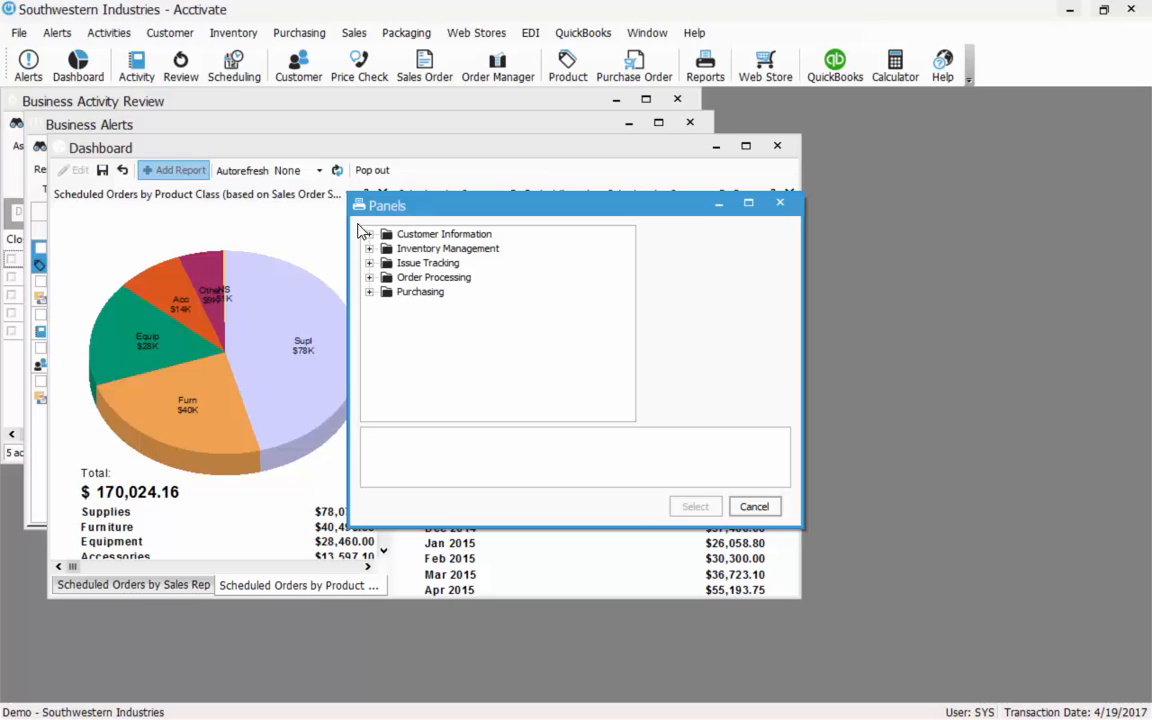
{"action": "left_click", "coordinate": [368, 233]}
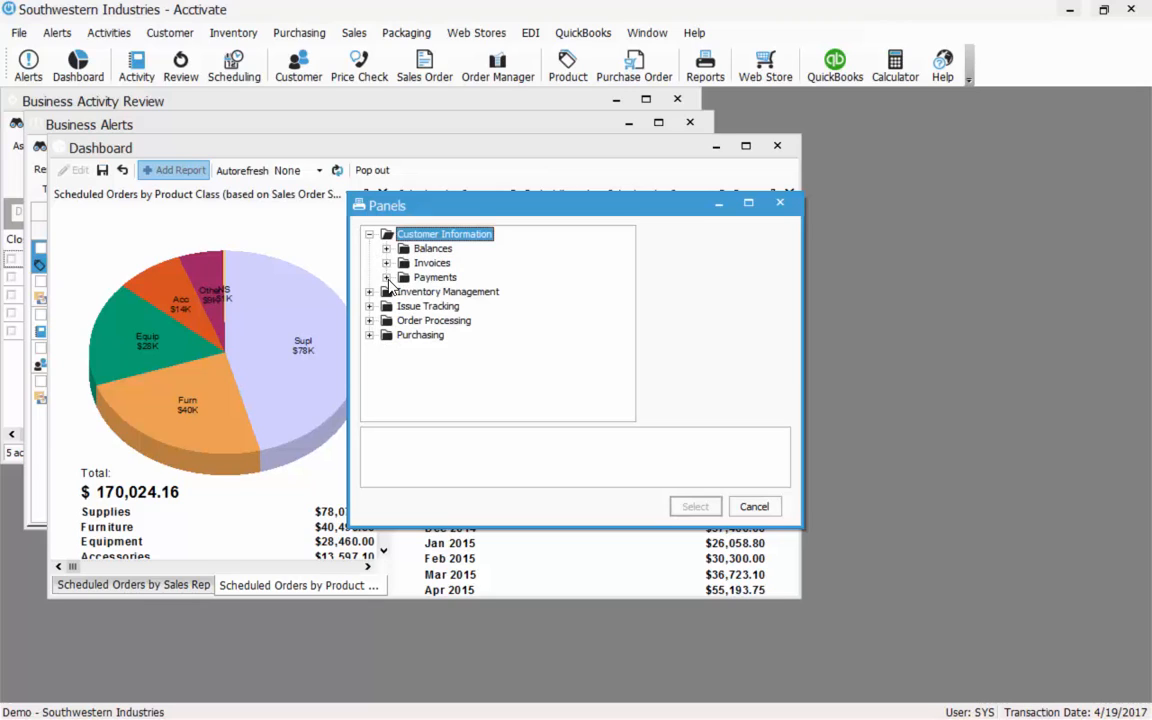
{"action": "left_click", "coordinate": [386, 248]}
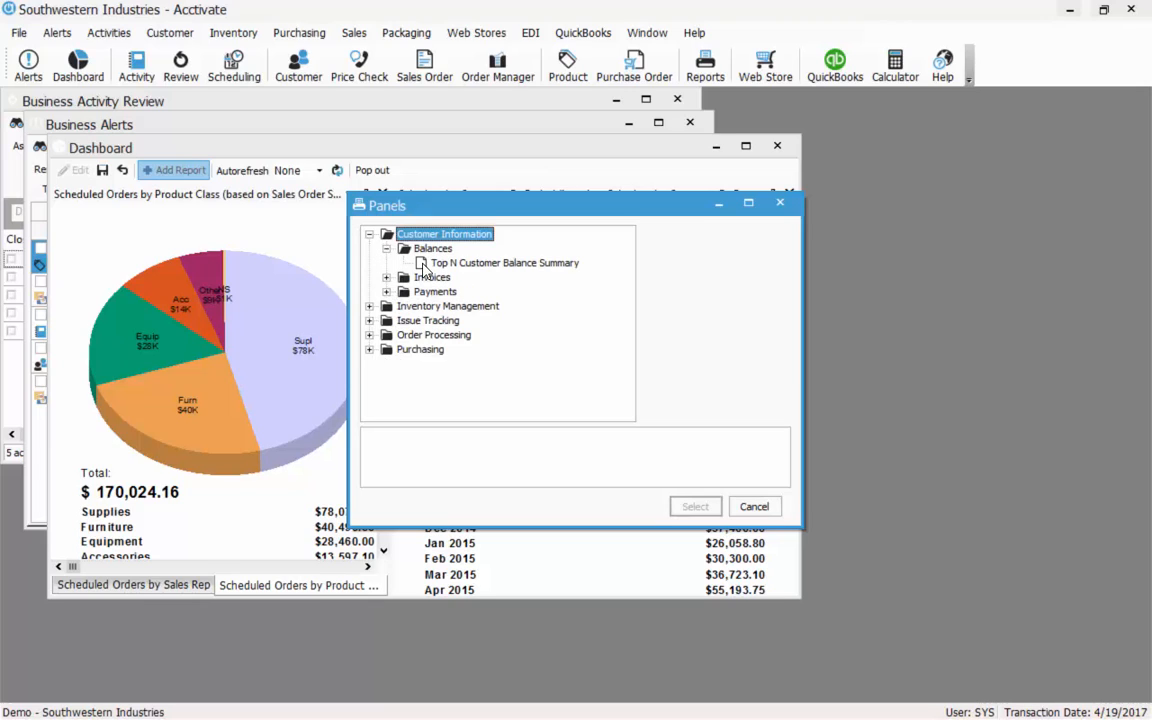
{"action": "left_click", "coordinate": [432, 263]}
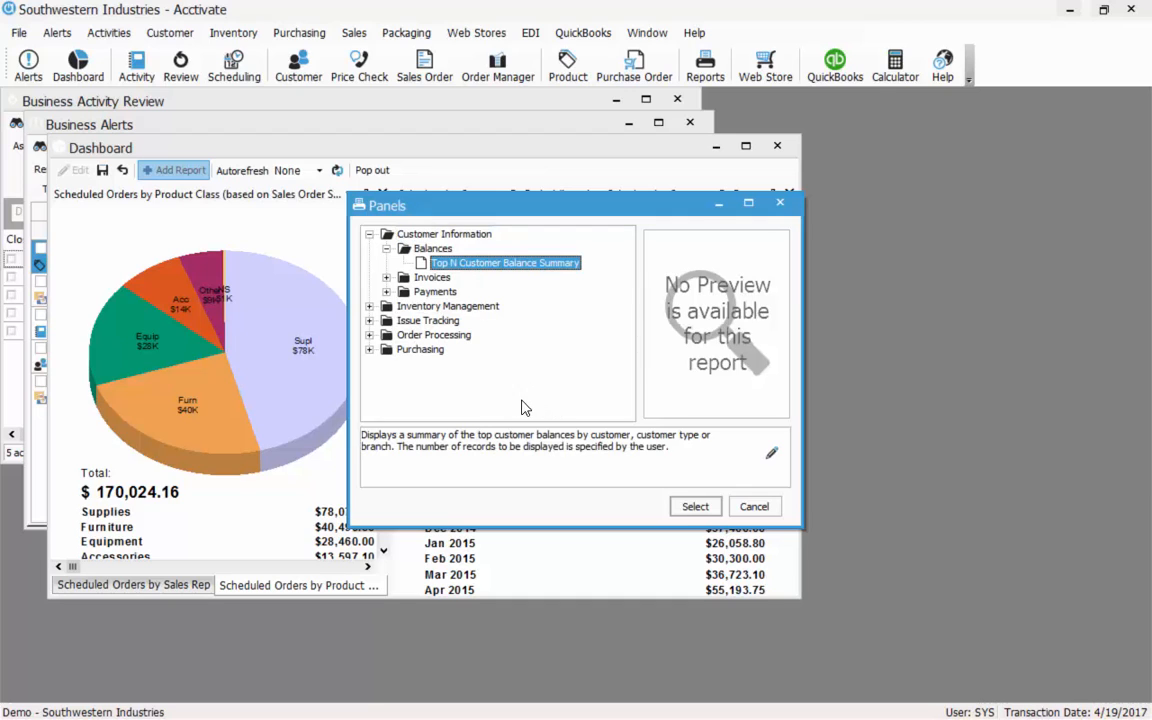
{"action": "left_click", "coordinate": [690, 506]}
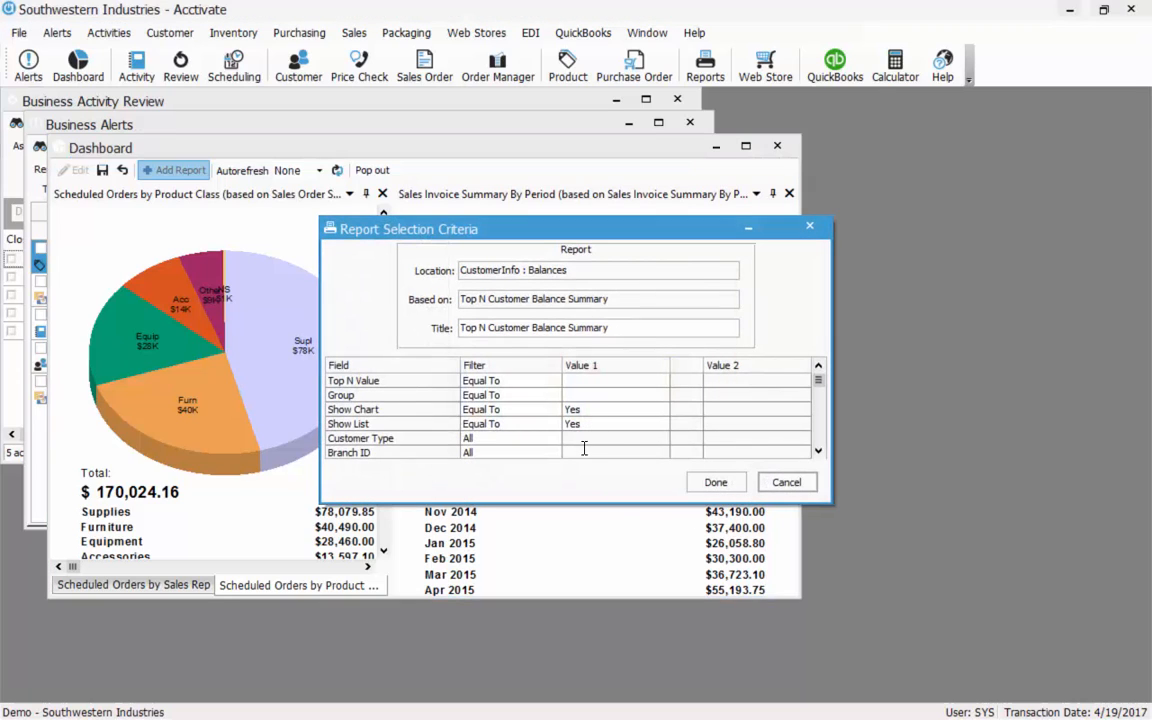
Set Top N Value to 15, group by Customer, and filter Branch ID Equal To one branch.
{"action": "left_click", "coordinate": [585, 380]}
{"action": "left_click", "coordinate": [607, 396]}
{"action": "left_click", "coordinate": [661, 395]}
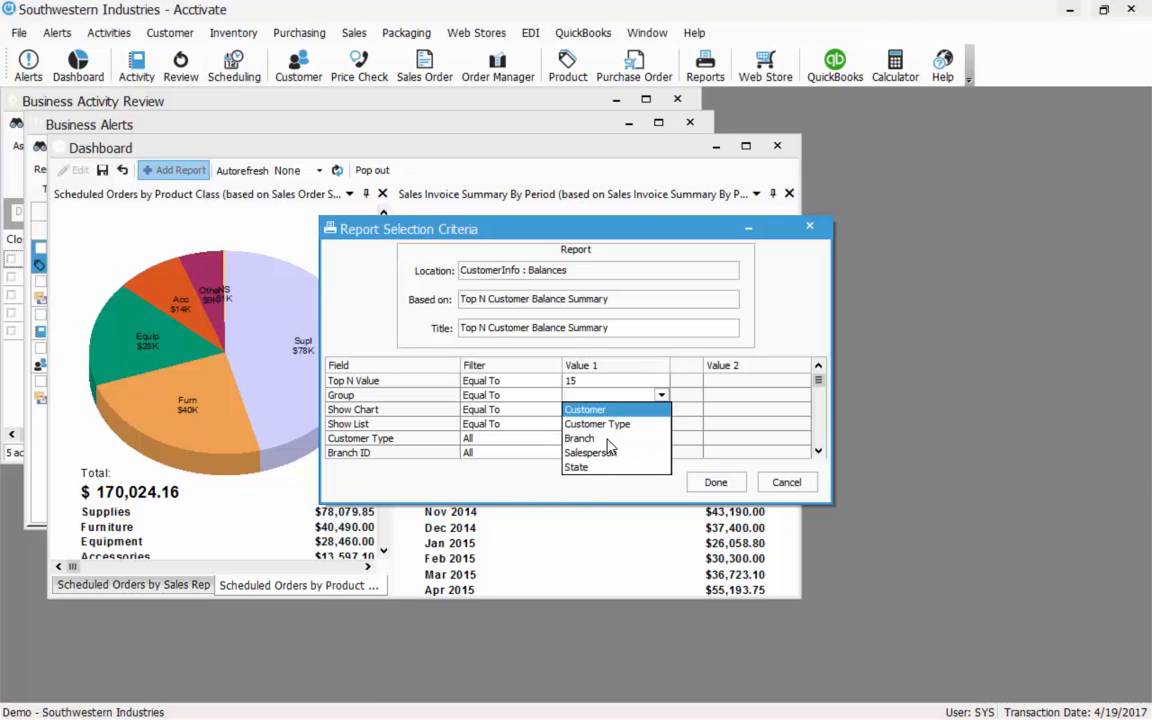
{"action": "left_click", "coordinate": [600, 410]}
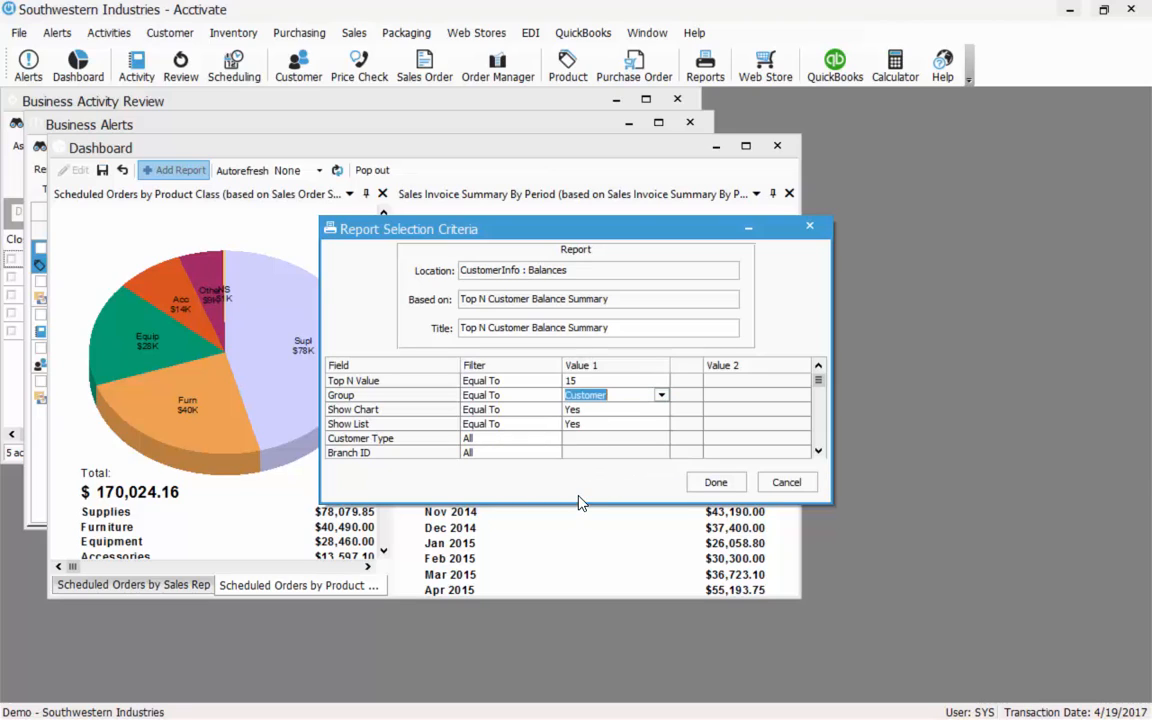
{"action": "left_click", "coordinate": [519, 452]}
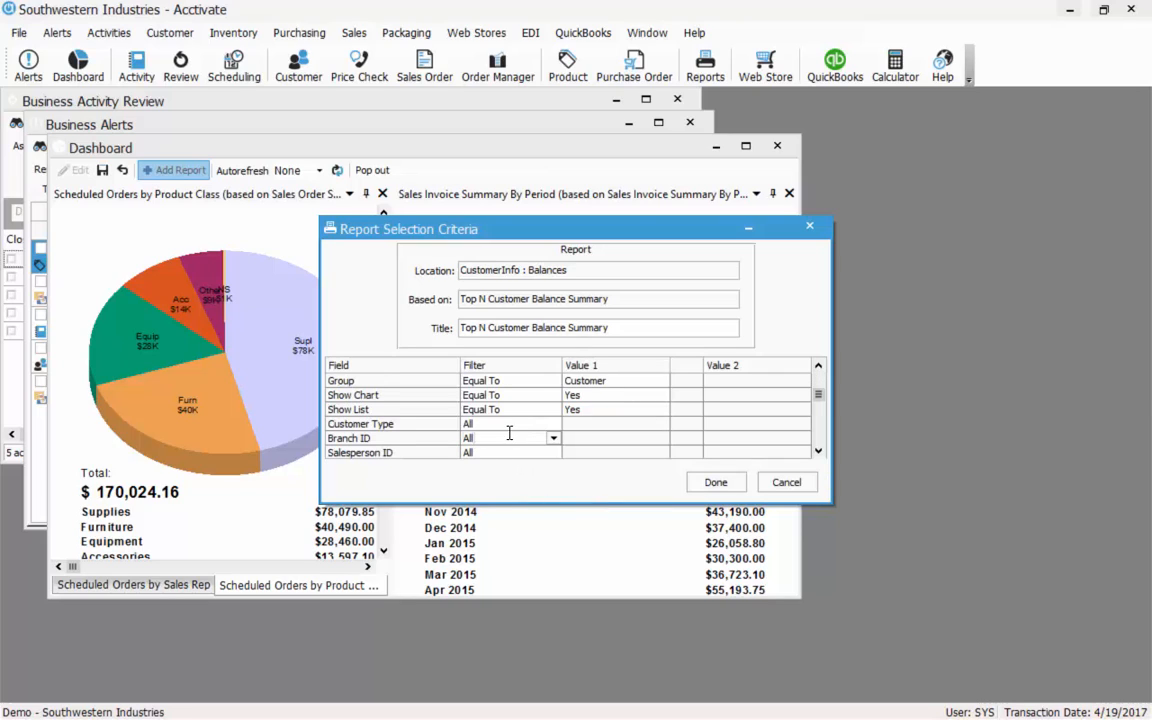
{"action": "left_click", "coordinate": [553, 438]}
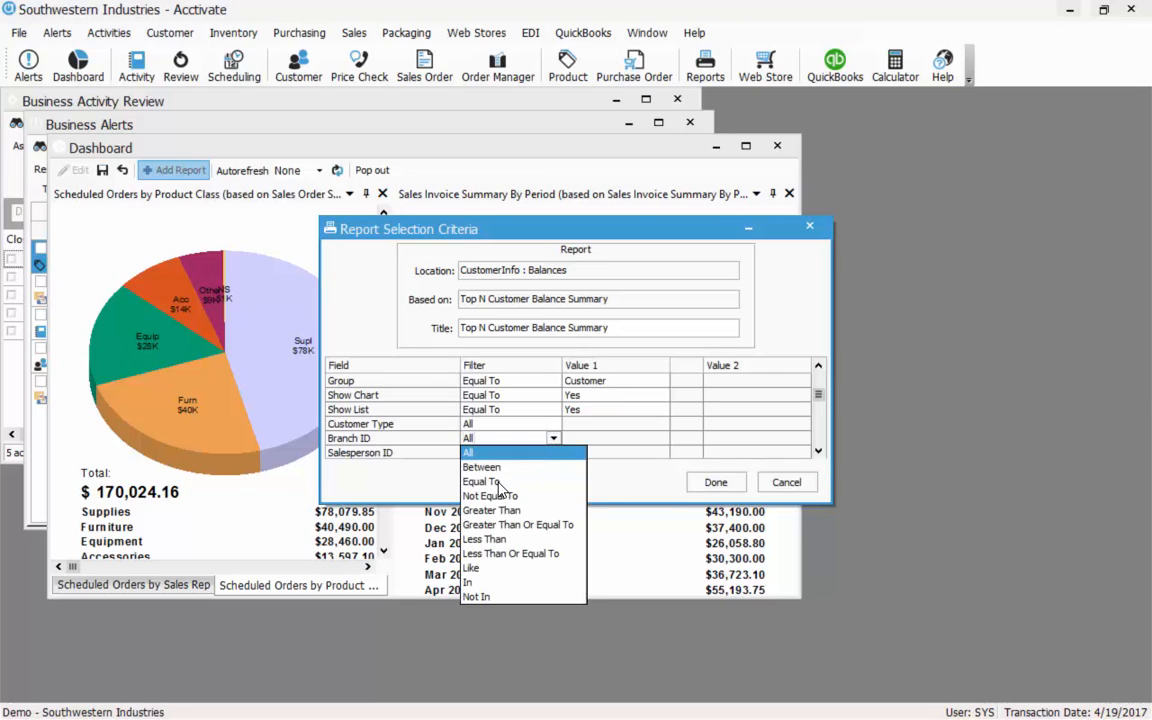
{"action": "left_click", "coordinate": [499, 482]}
{"action": "left_click", "coordinate": [601, 440]}
{"action": "left_click", "coordinate": [661, 438]}
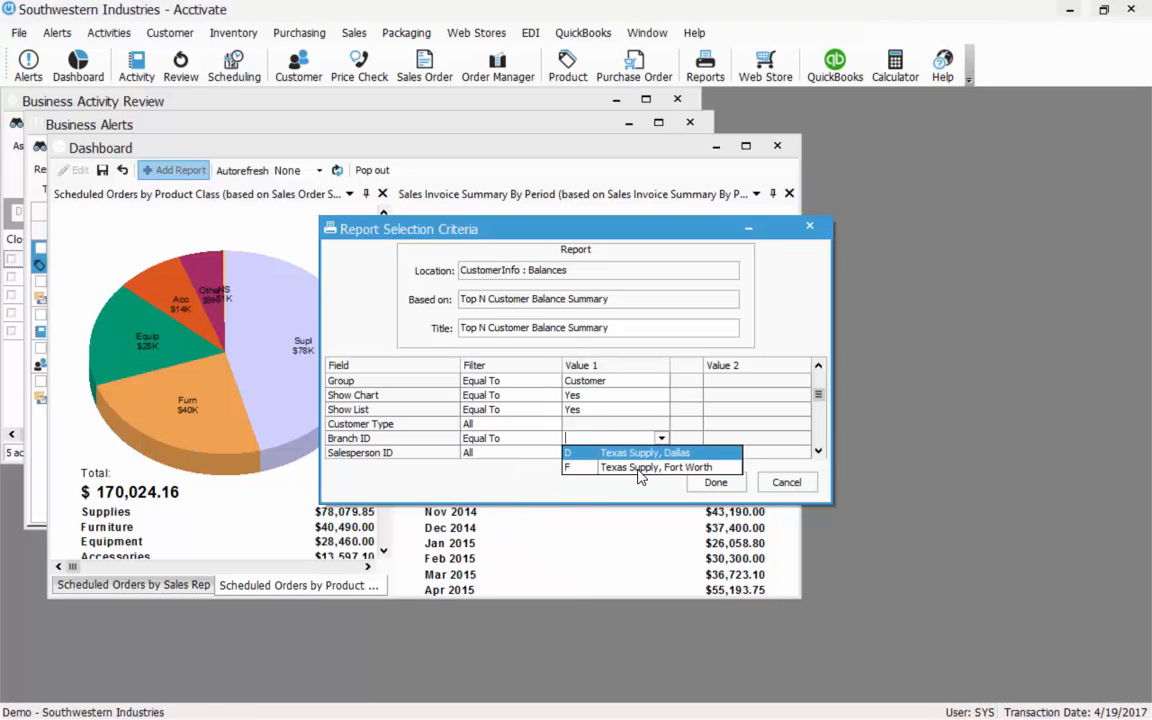
{"action": "left_click", "coordinate": [638, 469]}
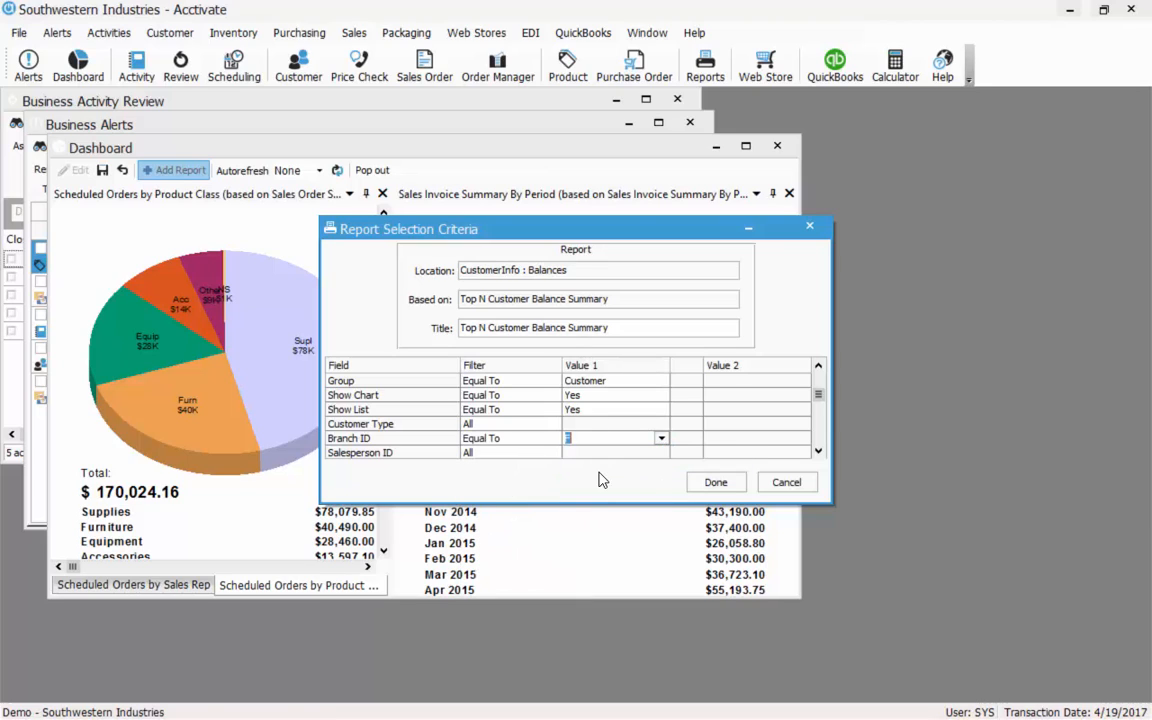
{"action": "left_click", "coordinate": [722, 485]}
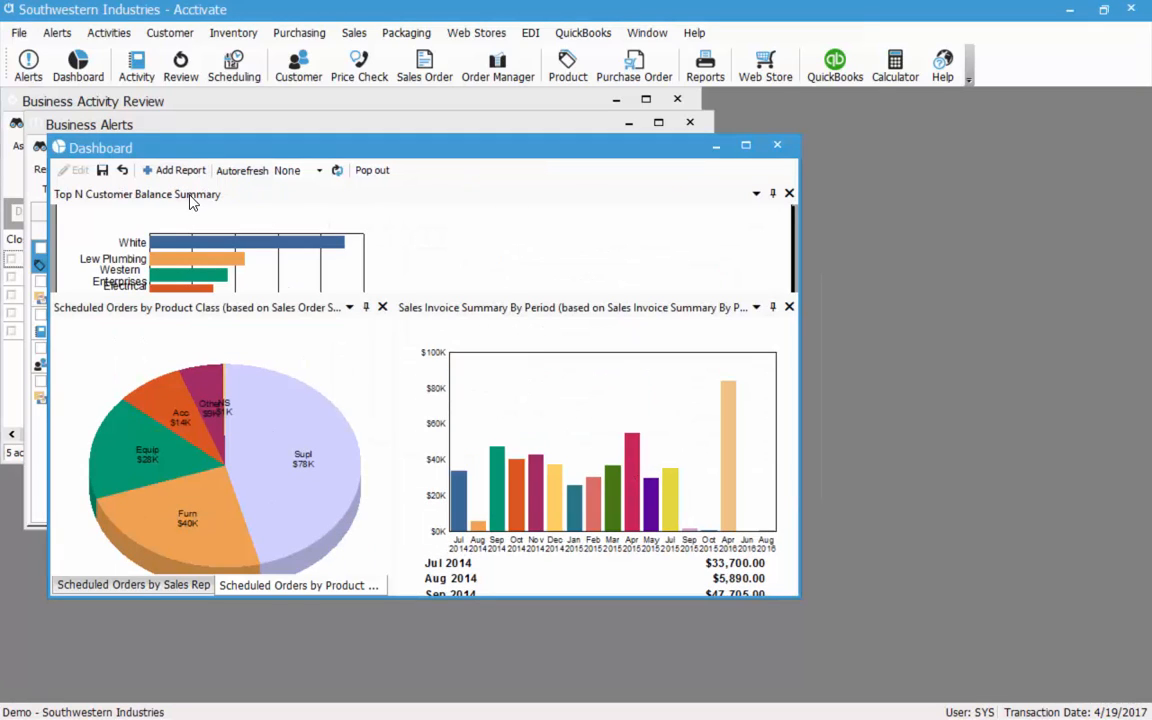
Dock the new panel as a tab beside the product-class pie chart, exit edit mode, and enlarge the window.
{"action": "left_click_drag", "start_coordinate": [188, 199], "coordinate": [596, 446]}
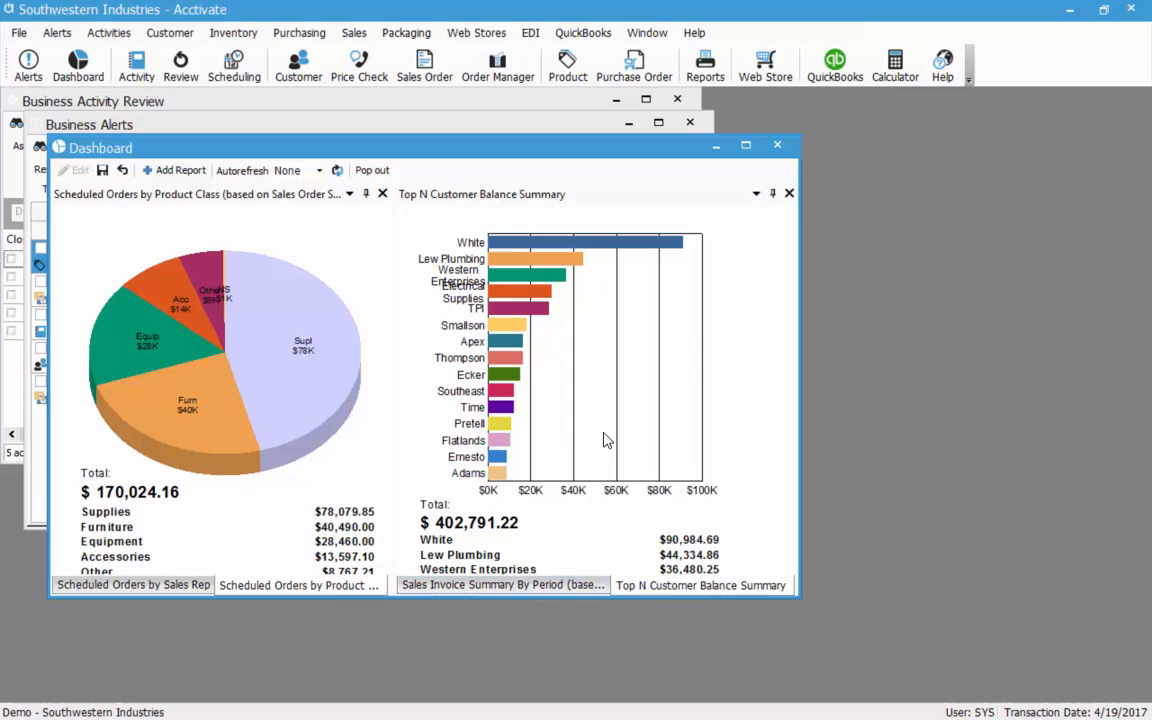
{"action": "left_click", "coordinate": [102, 170]}
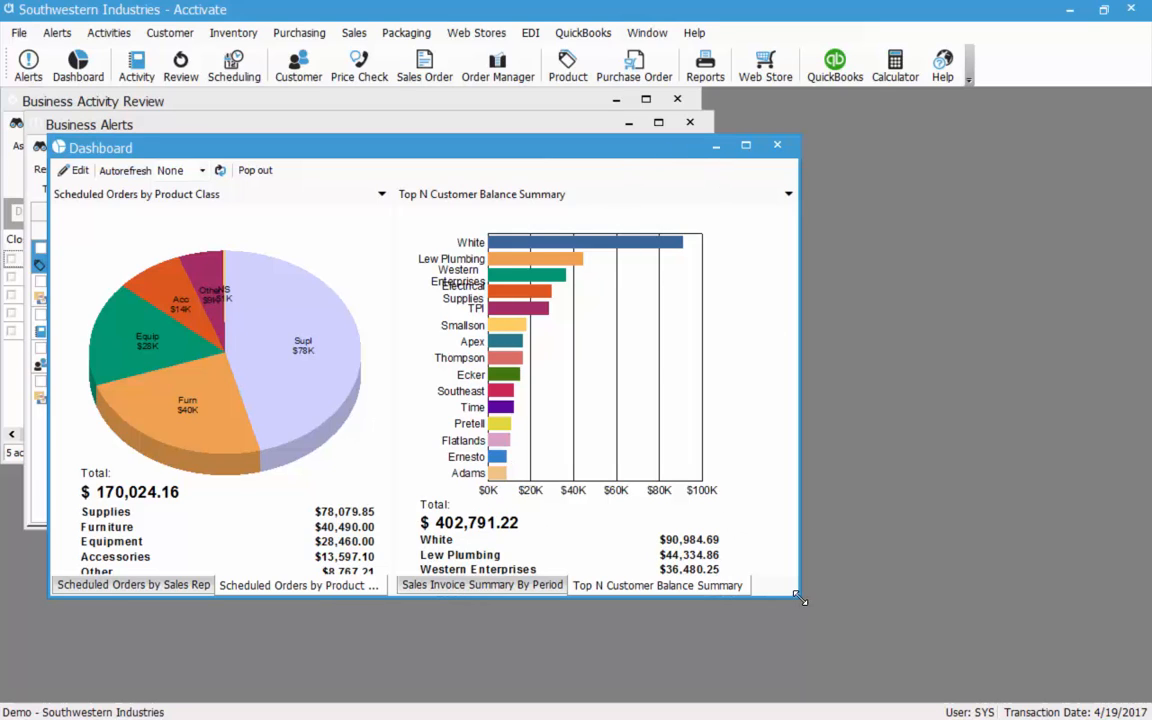
{"action": "left_click_drag", "start_coordinate": [800, 597], "coordinate": [828, 676]}
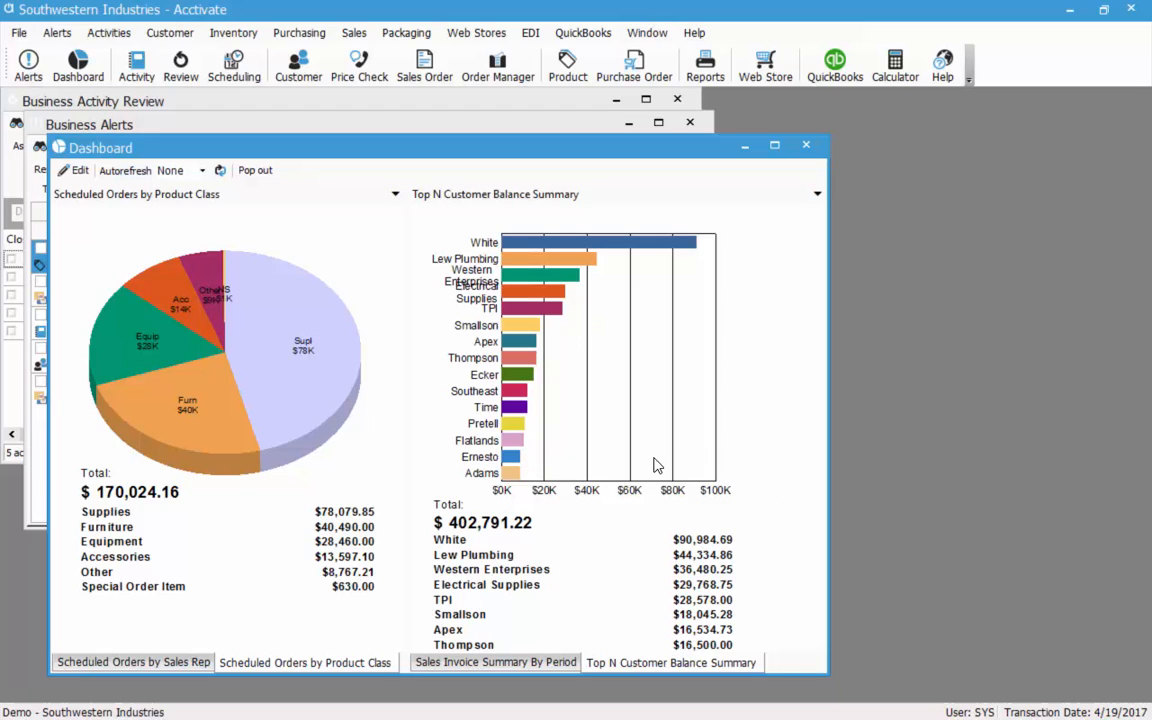
Close the dashboard and view reminders for Anyone, then switch back to the original assignee.
{"action": "left_click", "coordinate": [805, 145]}
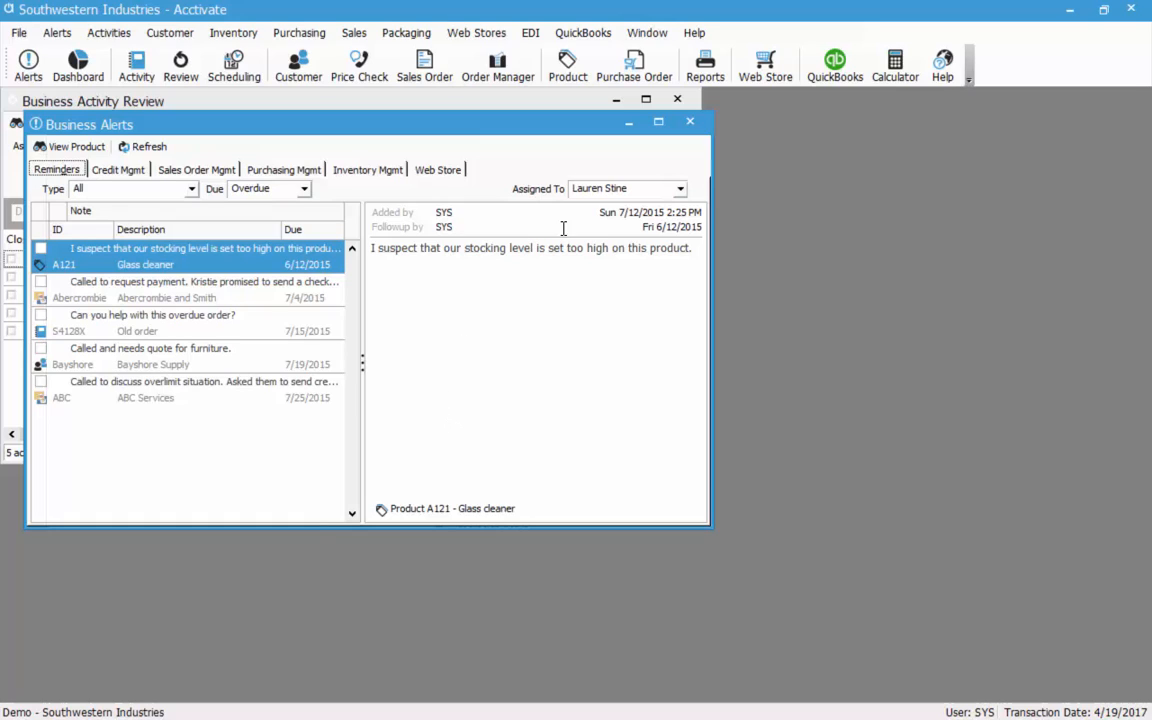
{"action": "left_click", "coordinate": [680, 191]}
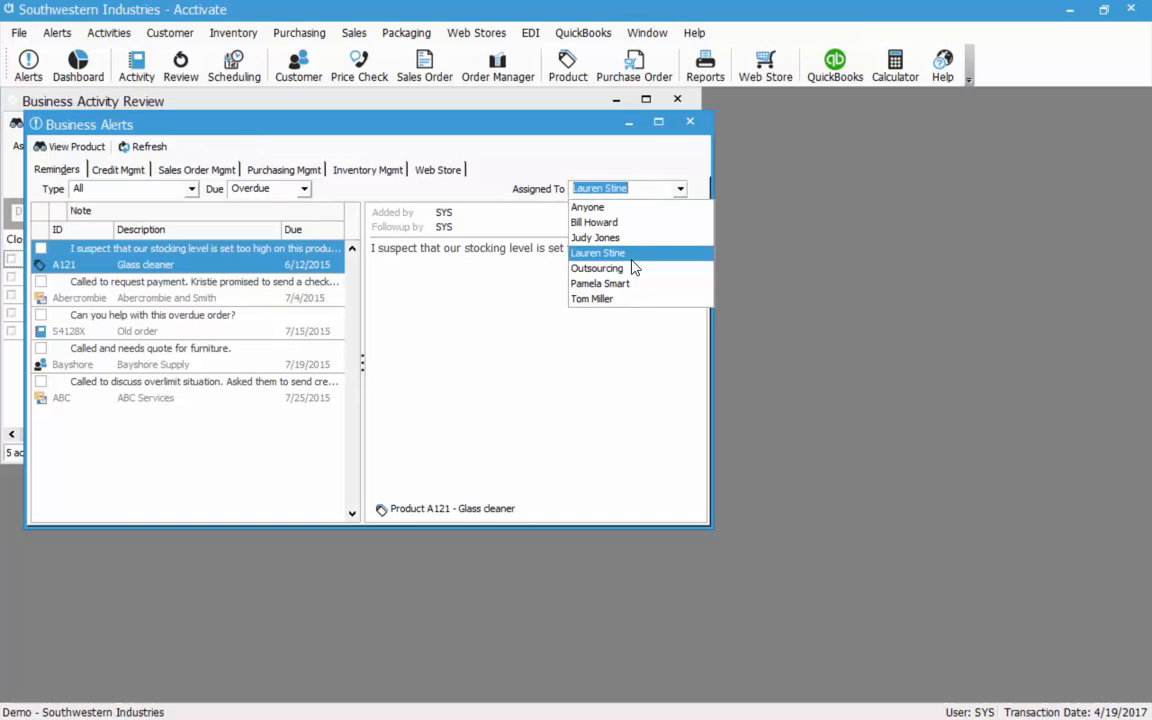
{"action": "left_click", "coordinate": [603, 208]}
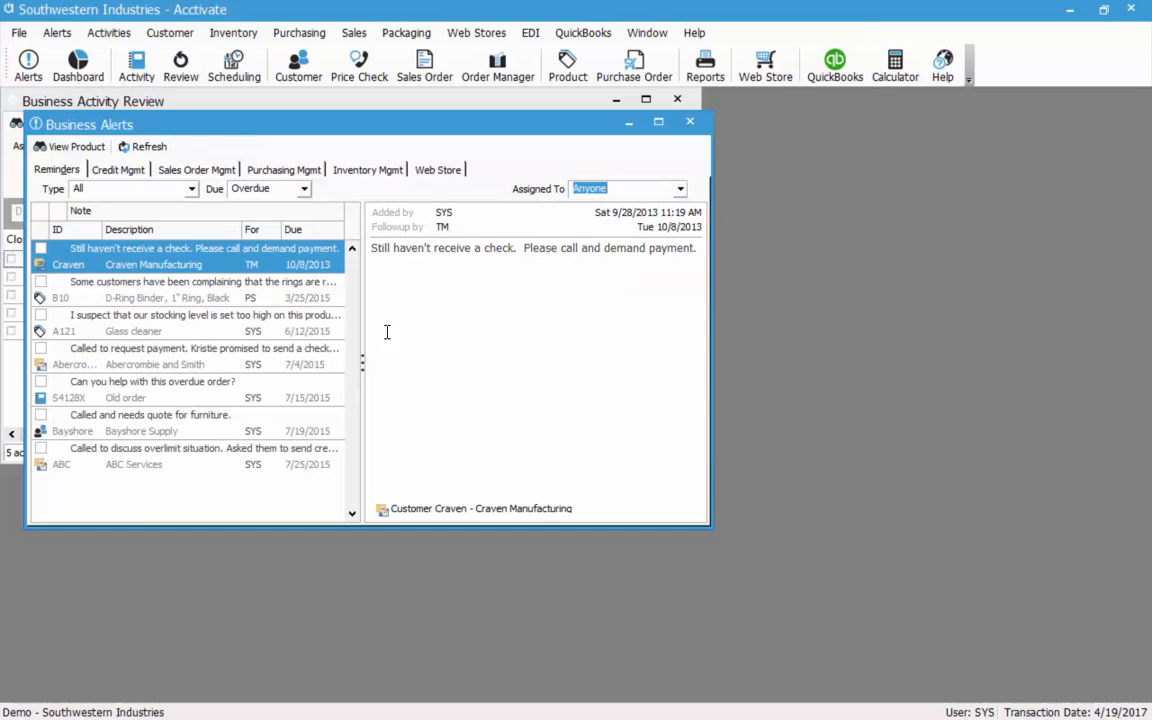
{"action": "left_click", "coordinate": [256, 450]}
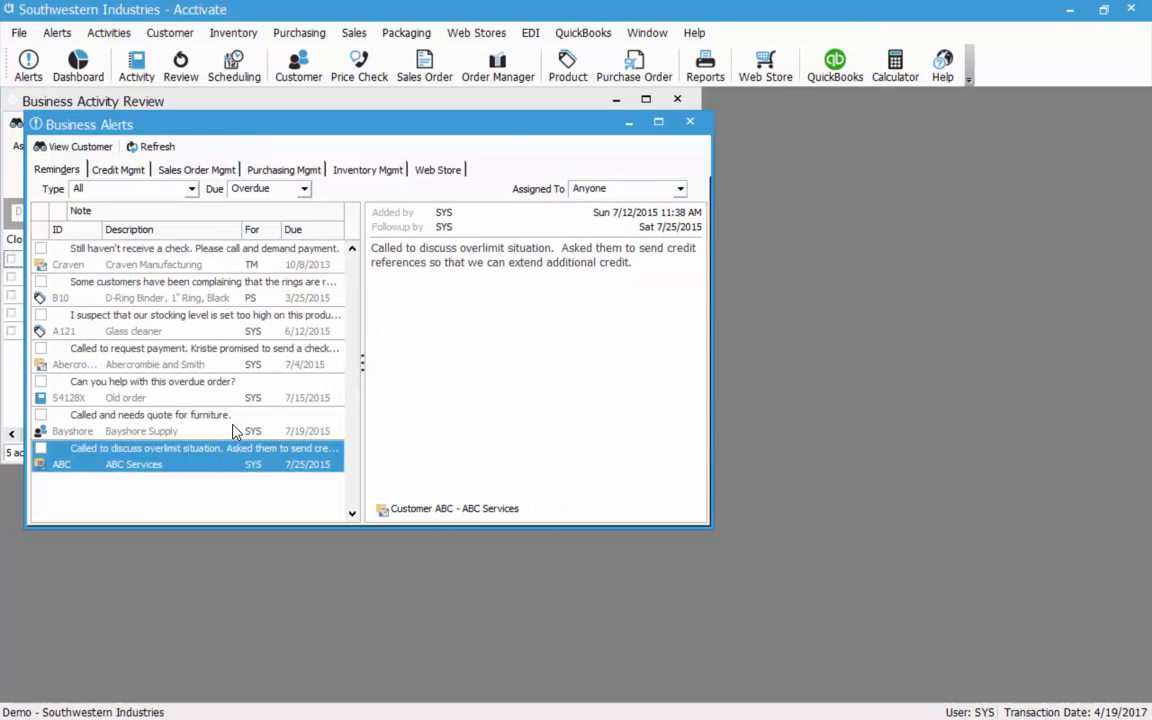
{"action": "left_click", "coordinate": [680, 190]}
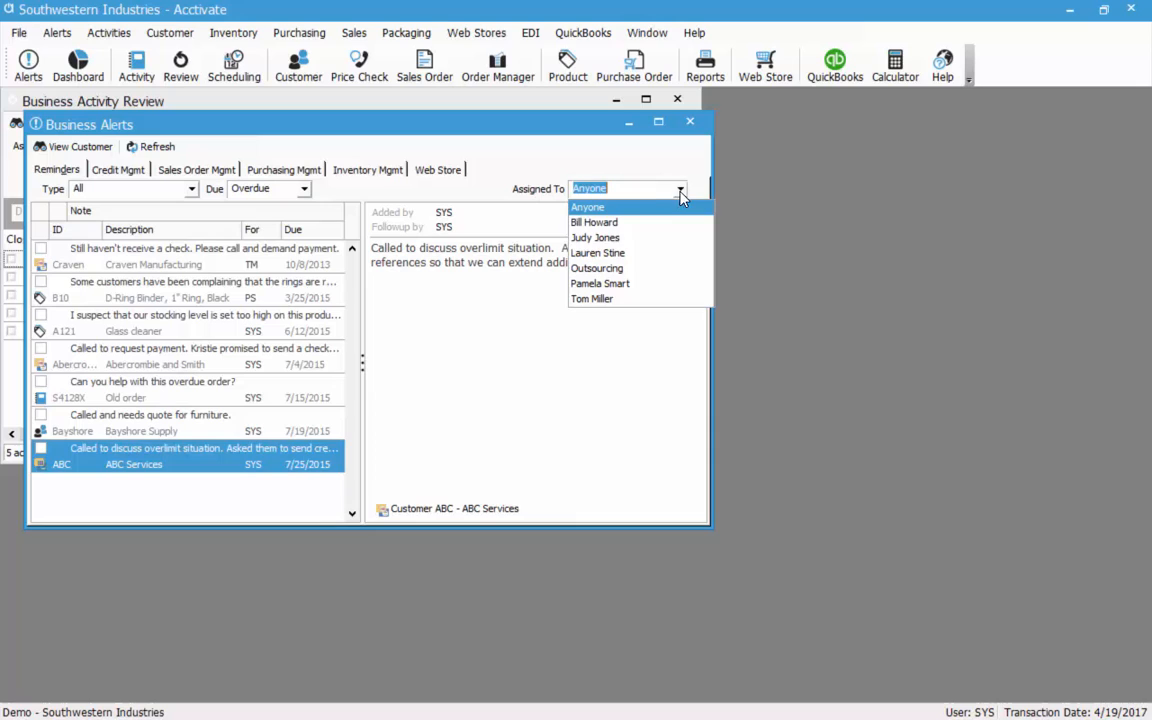
{"action": "left_click", "coordinate": [598, 253]}
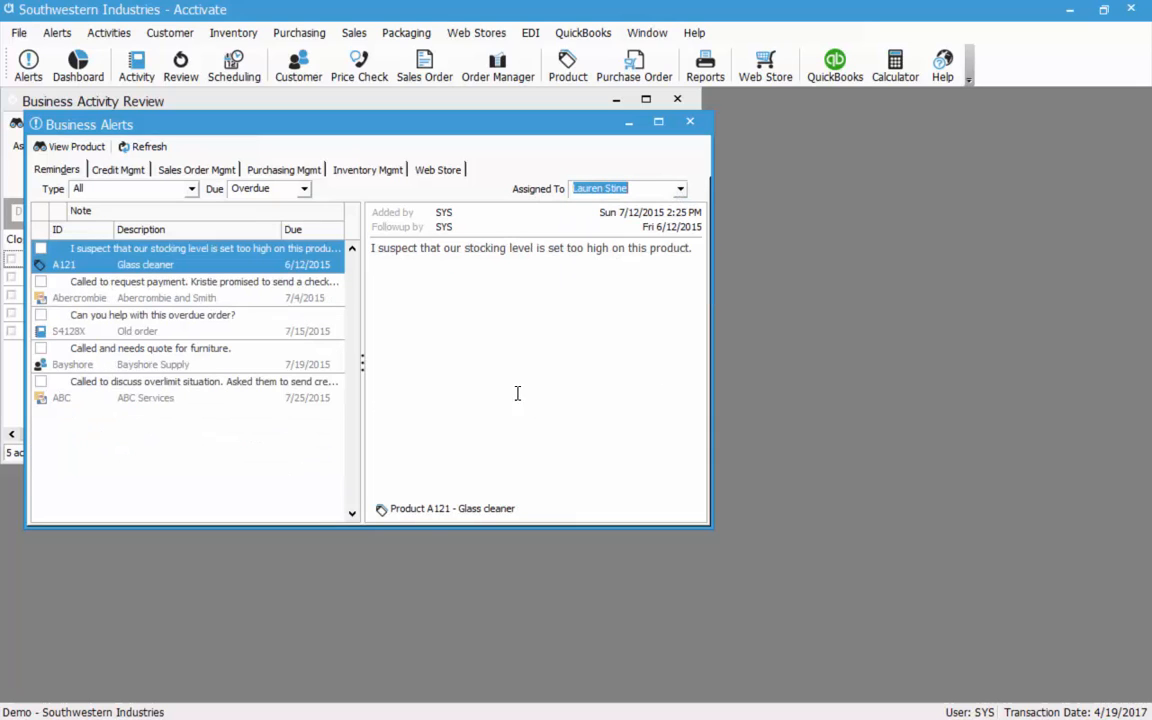
Review the reminder Type and Due filter options without changing them.
{"action": "left_click", "coordinate": [191, 189]}
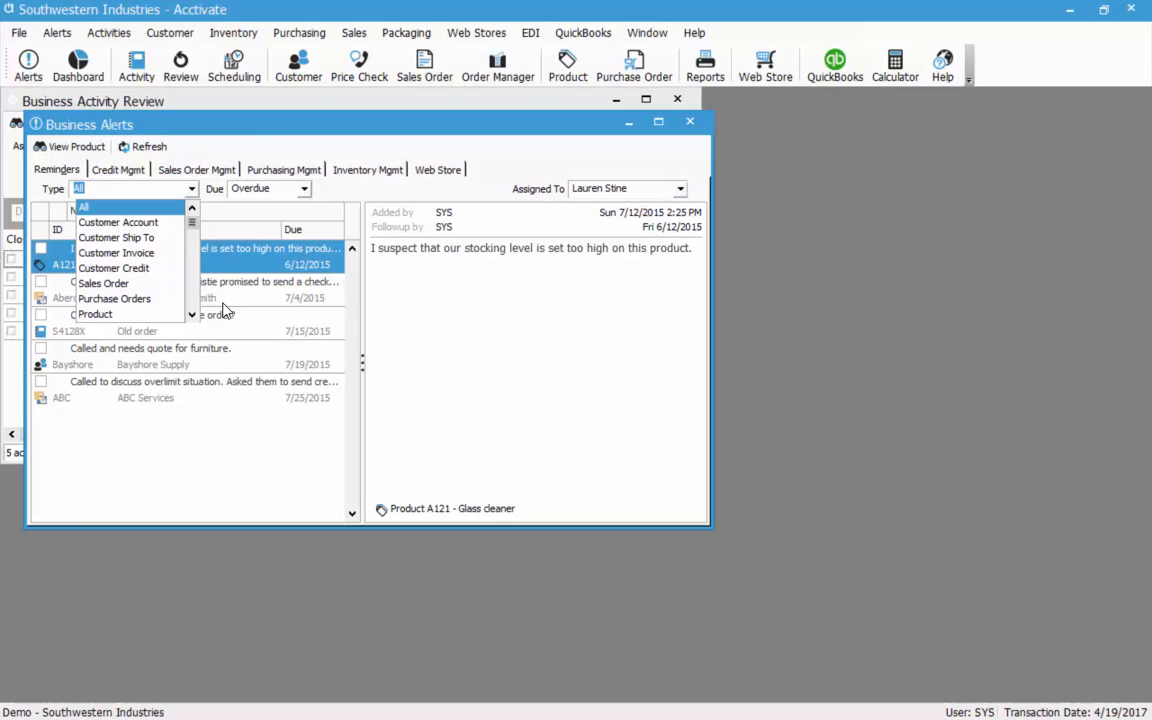
{"action": "left_click", "coordinate": [192, 315]}
{"action": "left_click", "coordinate": [192, 315]}
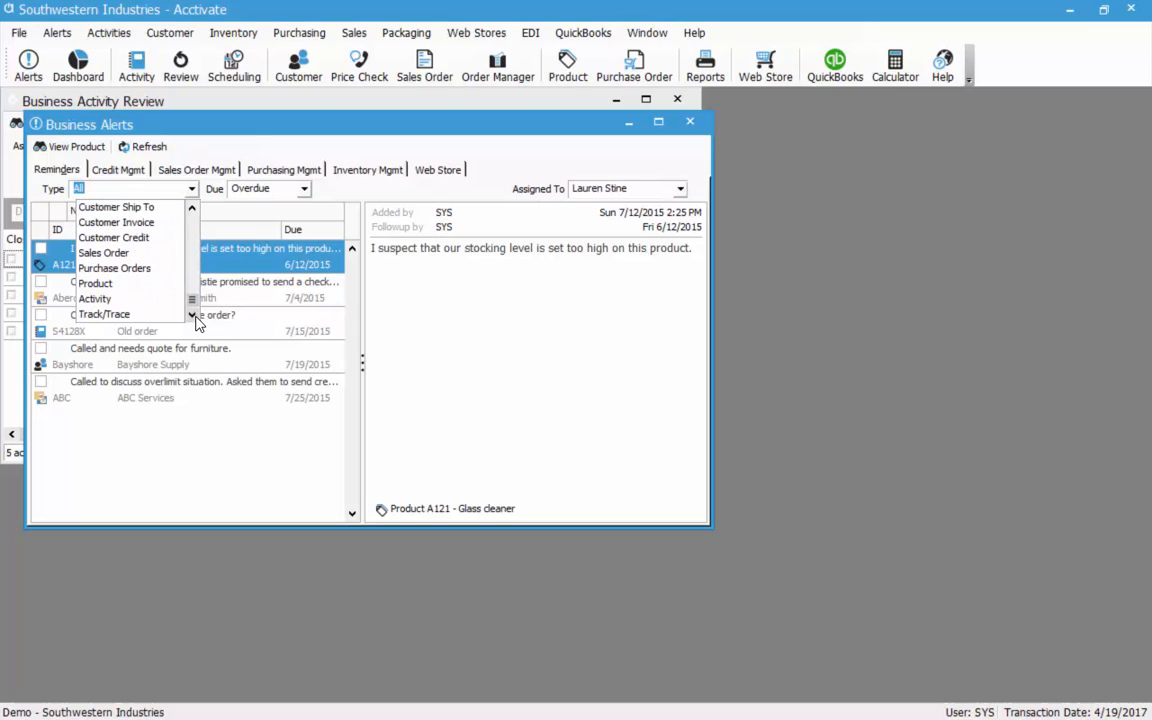
{"action": "left_click_drag", "start_coordinate": [193, 300], "coordinate": [194, 196]}
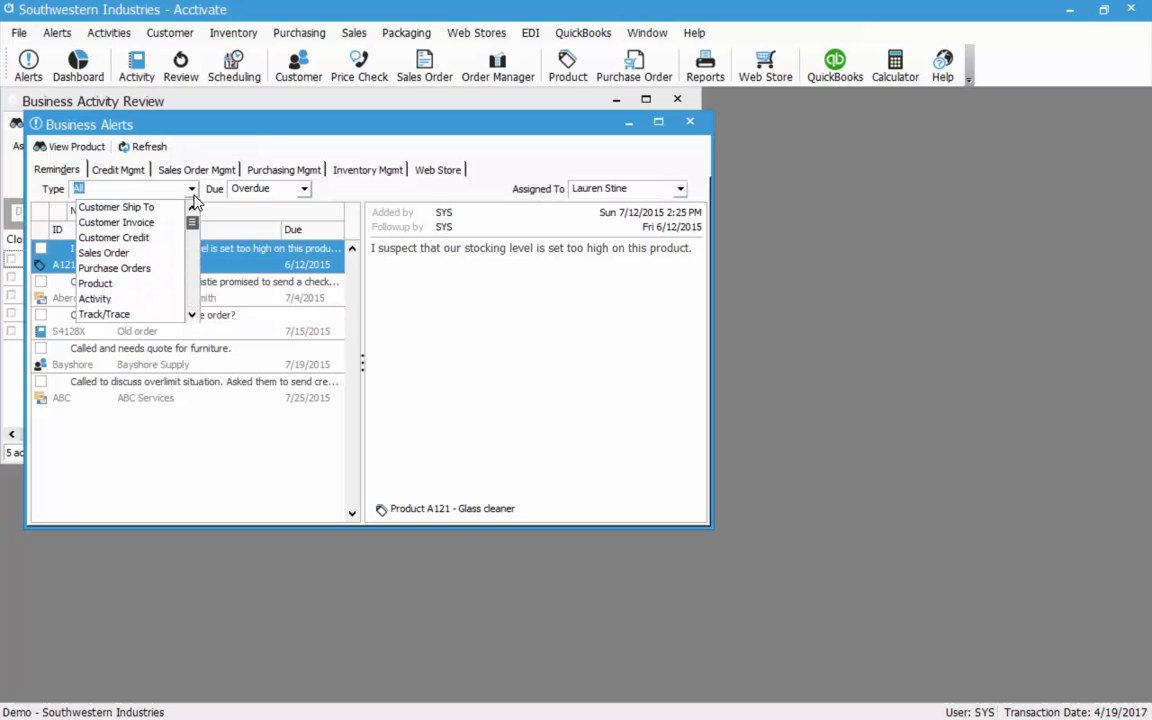
{"action": "left_click", "coordinate": [304, 189]}
{"action": "left_click", "coordinate": [304, 189]}
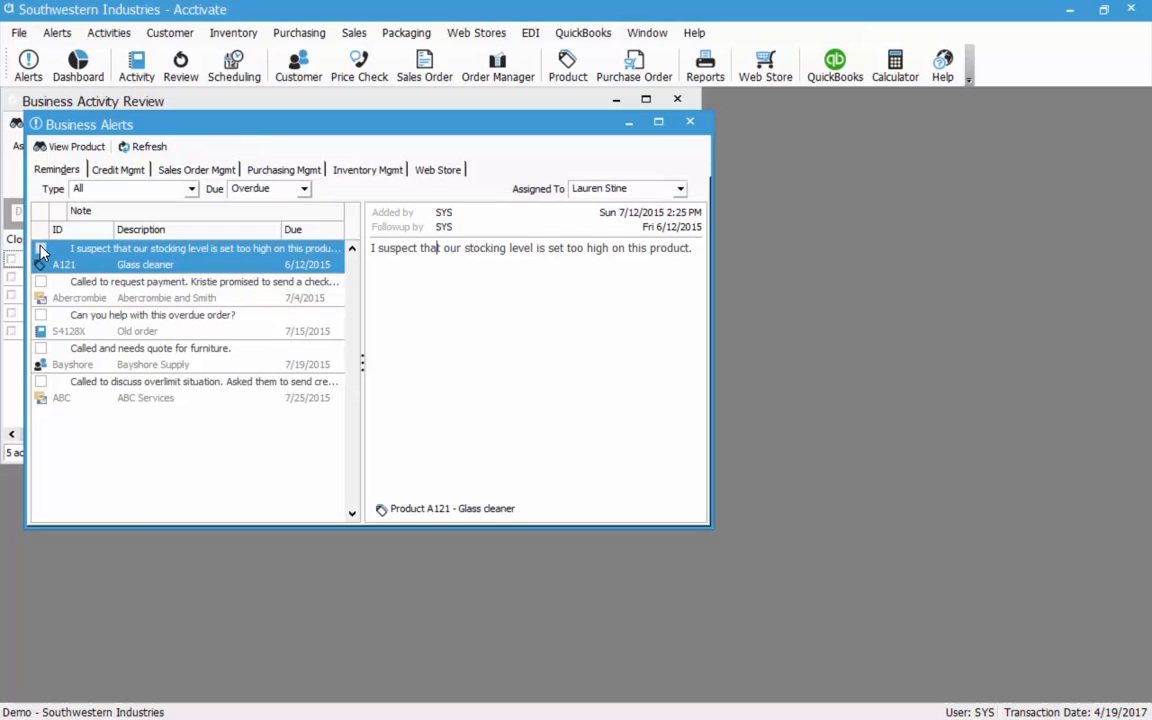
Mark the A121 glass cleaner reminder Completed and save it.
{"action": "double_click", "coordinate": [115, 250]}
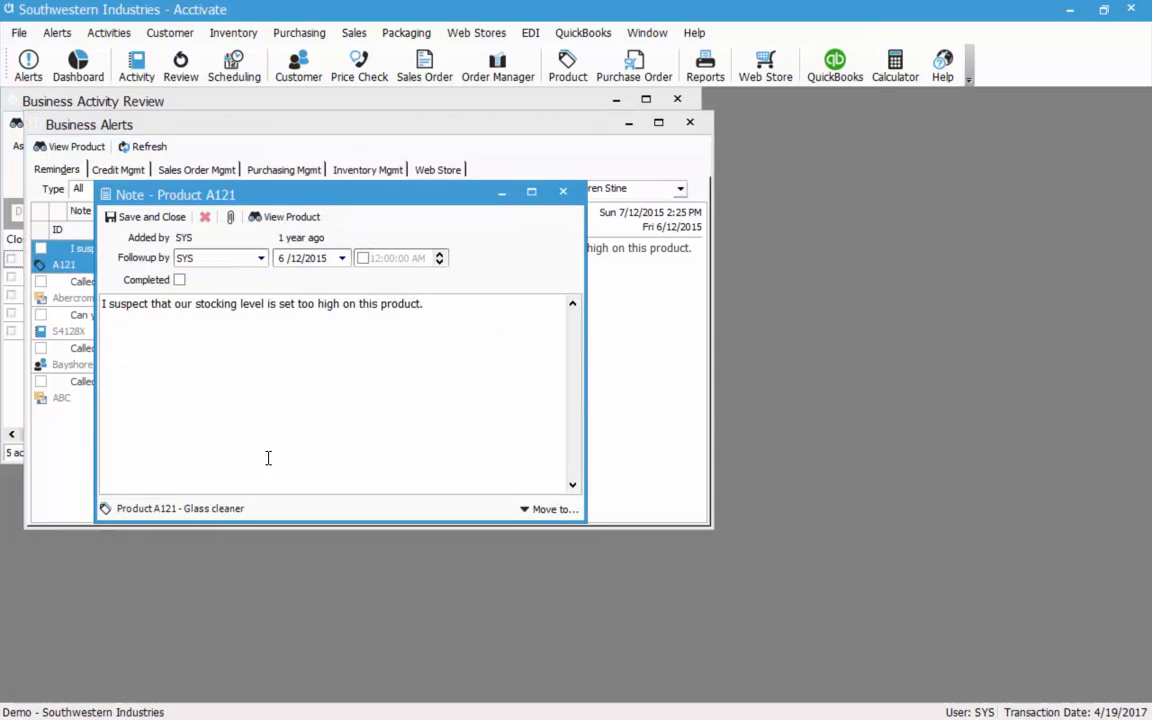
{"action": "left_click", "coordinate": [179, 282]}
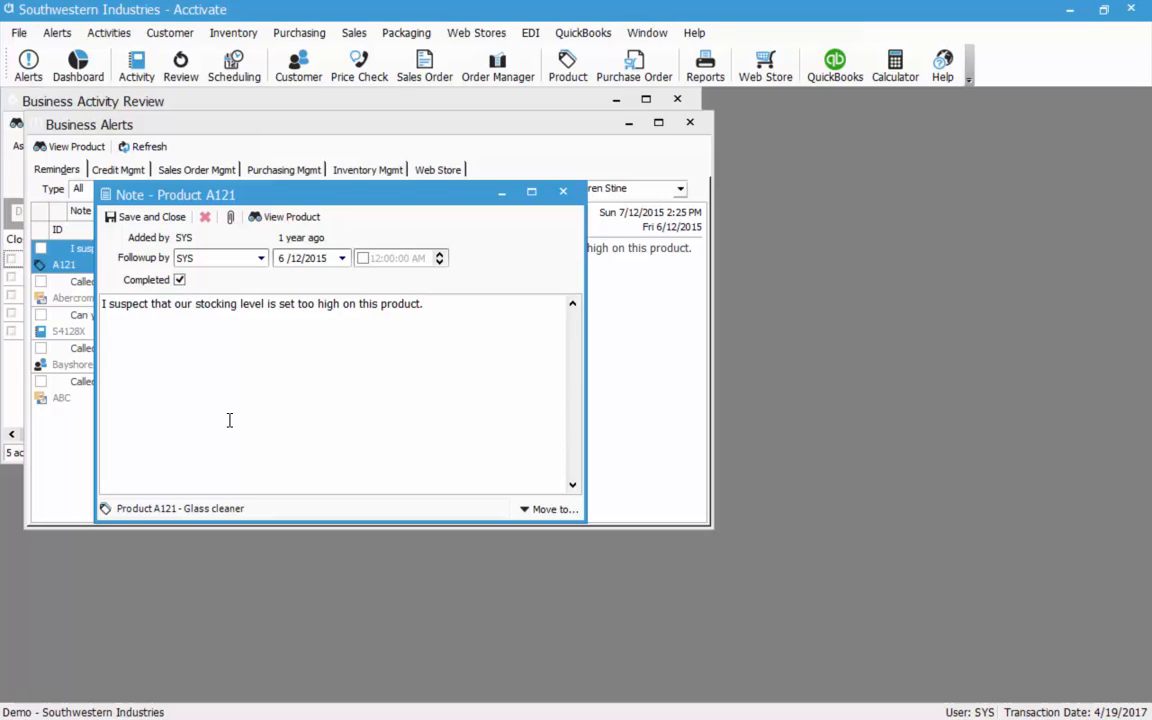
{"action": "left_click", "coordinate": [145, 217]}
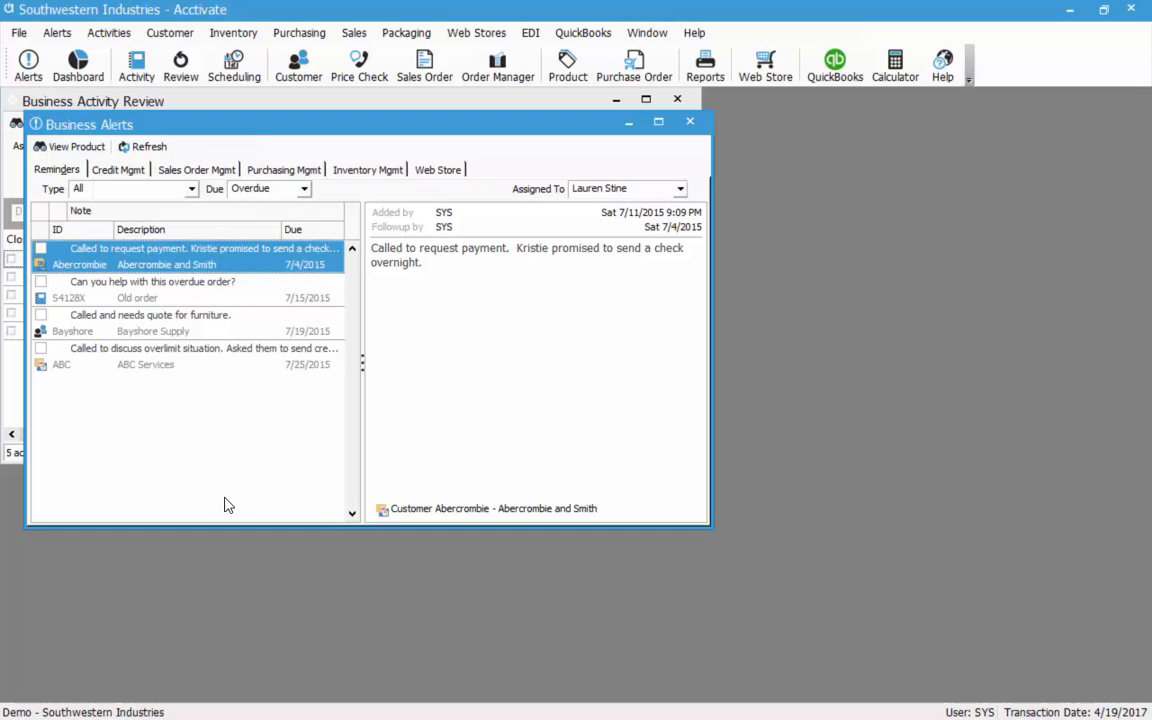
Set the Abercrombie credit reminder's follow-up date to today, 4/19/2017.
{"action": "double_click", "coordinate": [210, 272]}
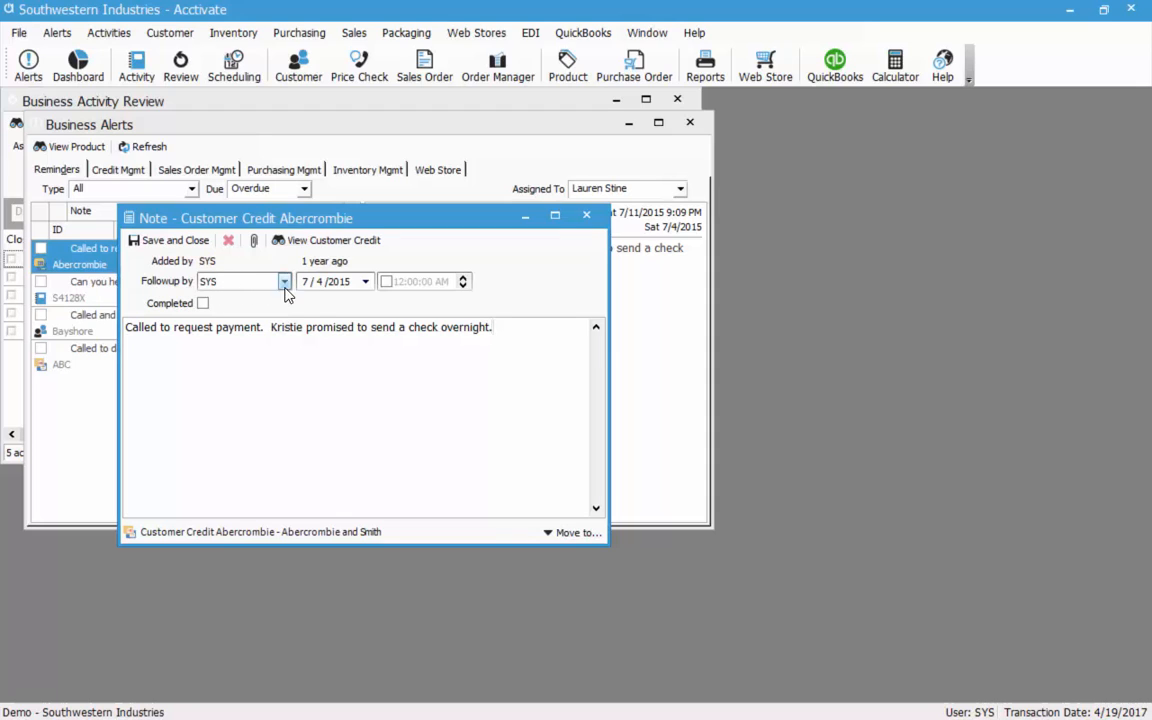
{"action": "left_click", "coordinate": [366, 281]}
{"action": "left_click", "coordinate": [355, 422]}
{"action": "left_click", "coordinate": [505, 332]}
{"action": "left_click_drag", "start_coordinate": [478, 222], "coordinate": [572, 288]}
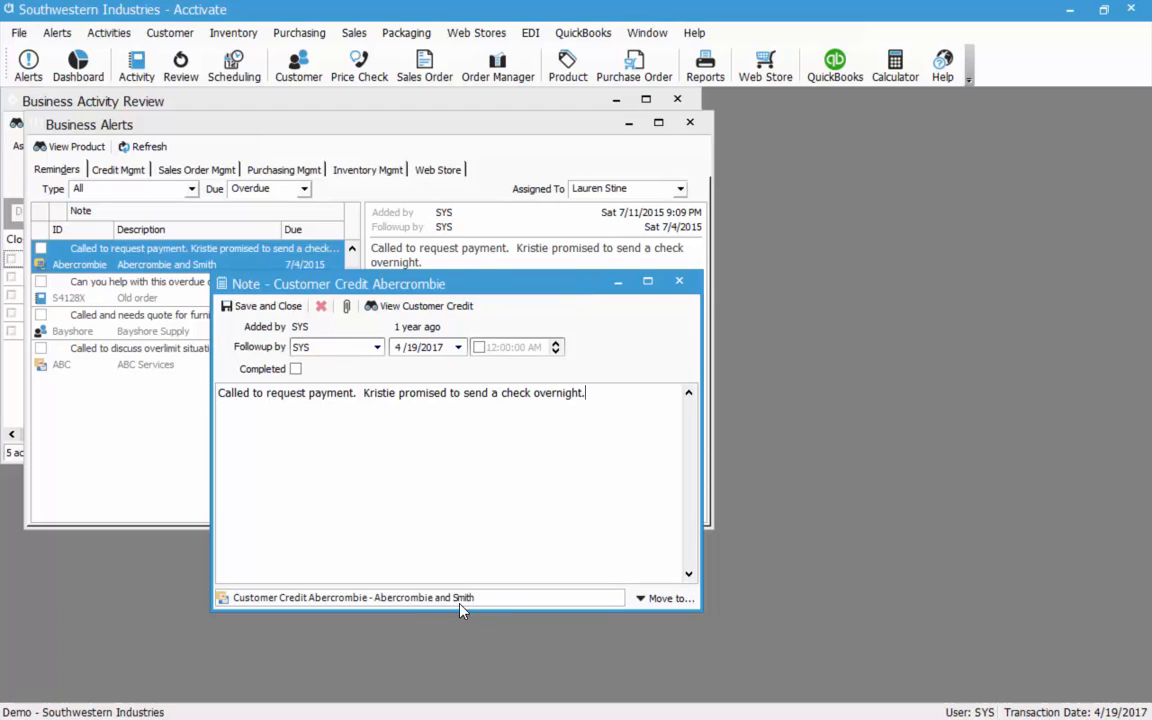
Open the Abercrombie customer record from the note's Customer Credit link.
{"action": "left_click", "coordinate": [665, 600]}
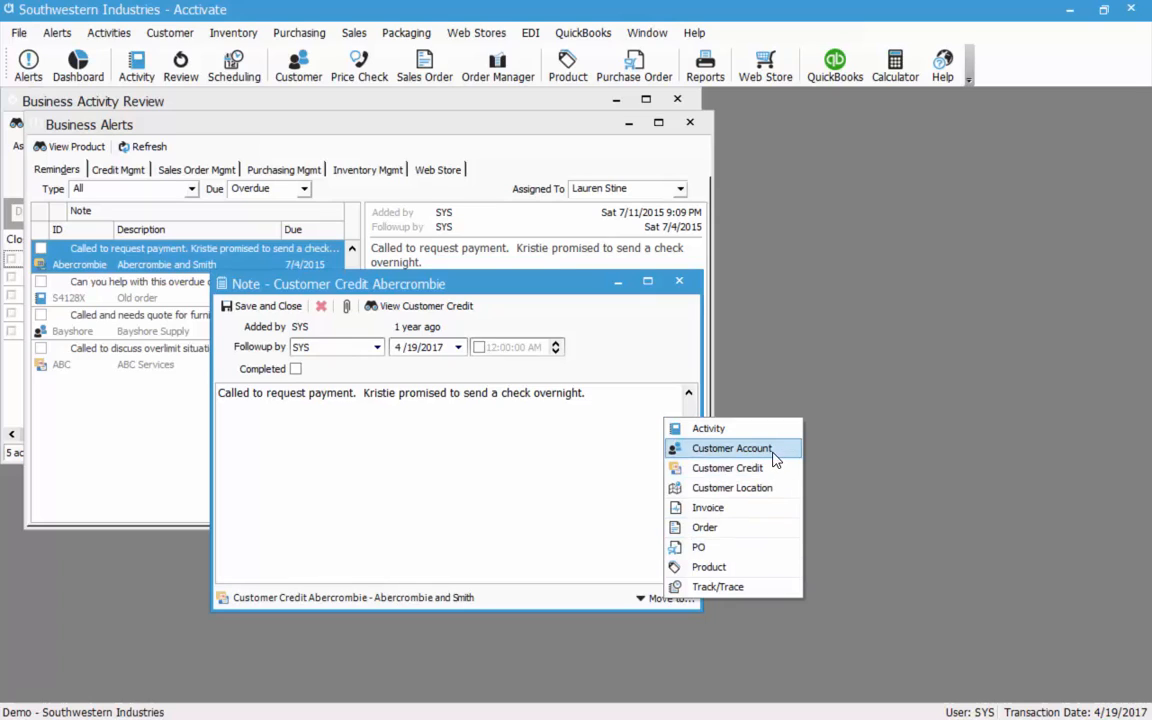
{"action": "left_click", "coordinate": [556, 522]}
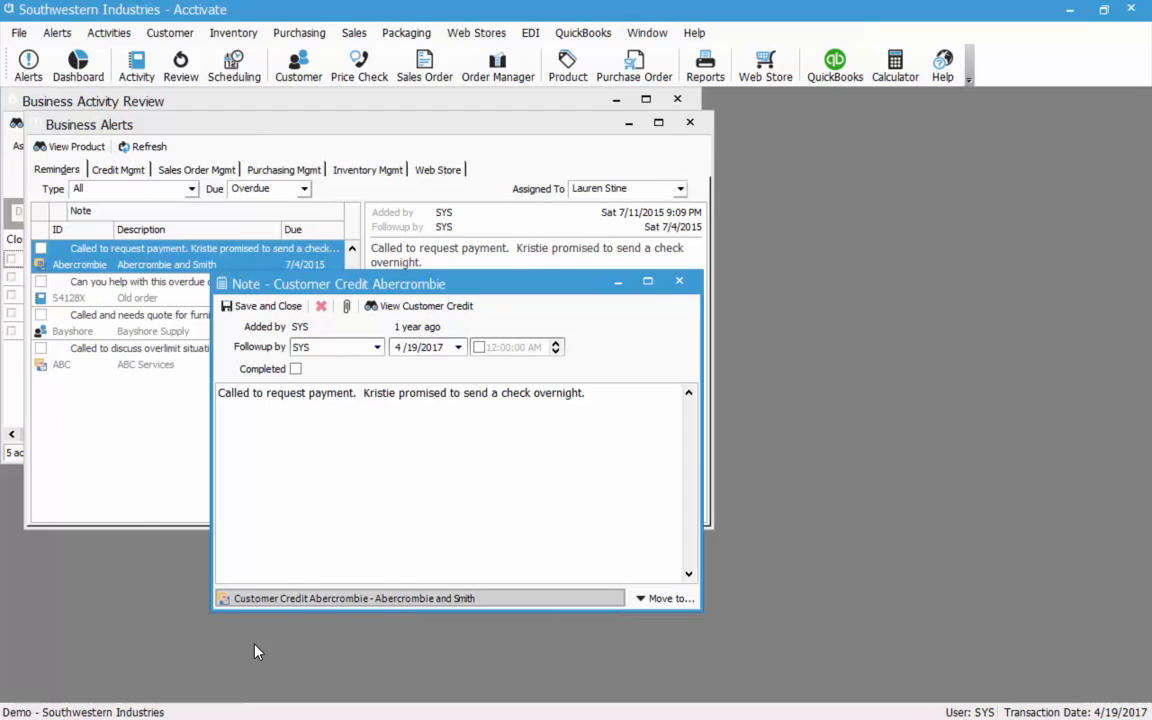
{"action": "left_click", "coordinate": [300, 599]}
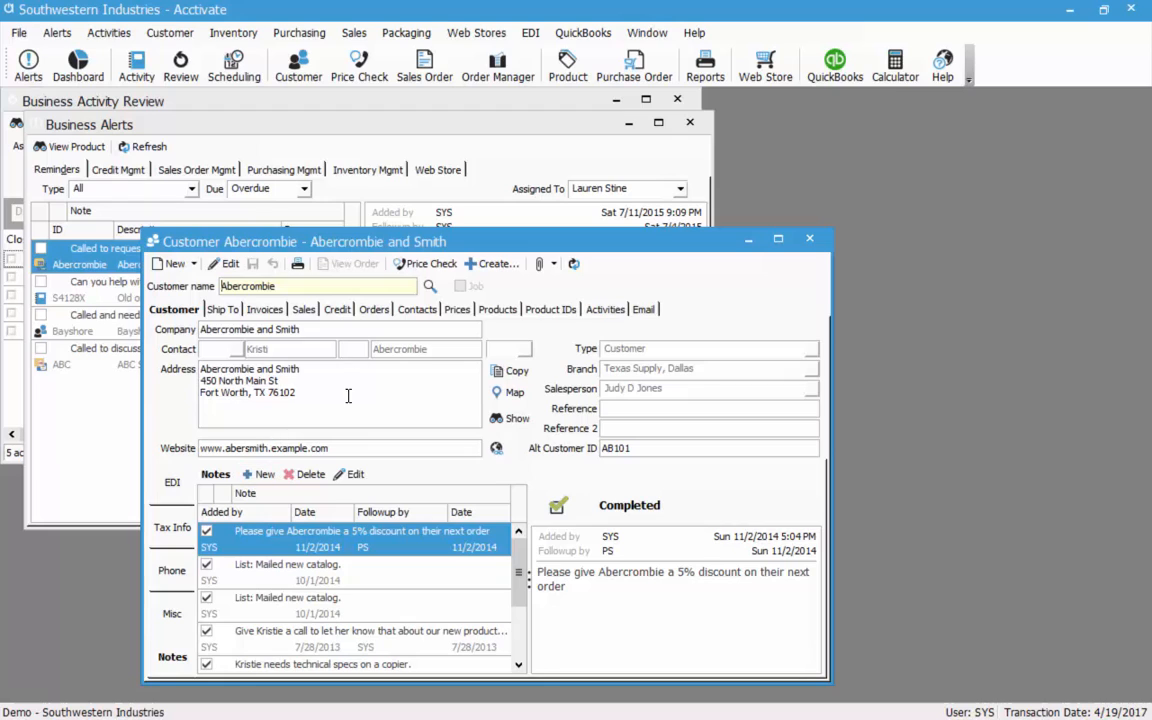
On Abercrombie's Credit page, mark the payment-request note Completed and start a new credit note.
{"action": "left_click", "coordinate": [338, 313]}
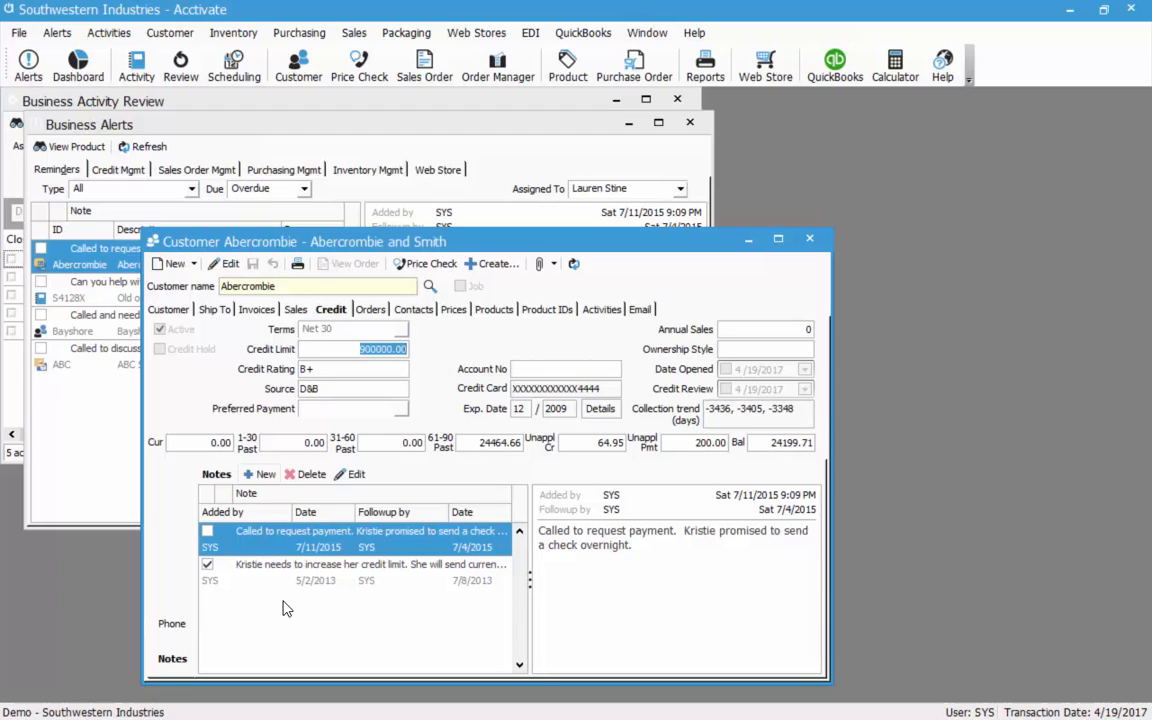
{"action": "double_click", "coordinate": [322, 546]}
{"action": "left_click", "coordinate": [296, 369]}
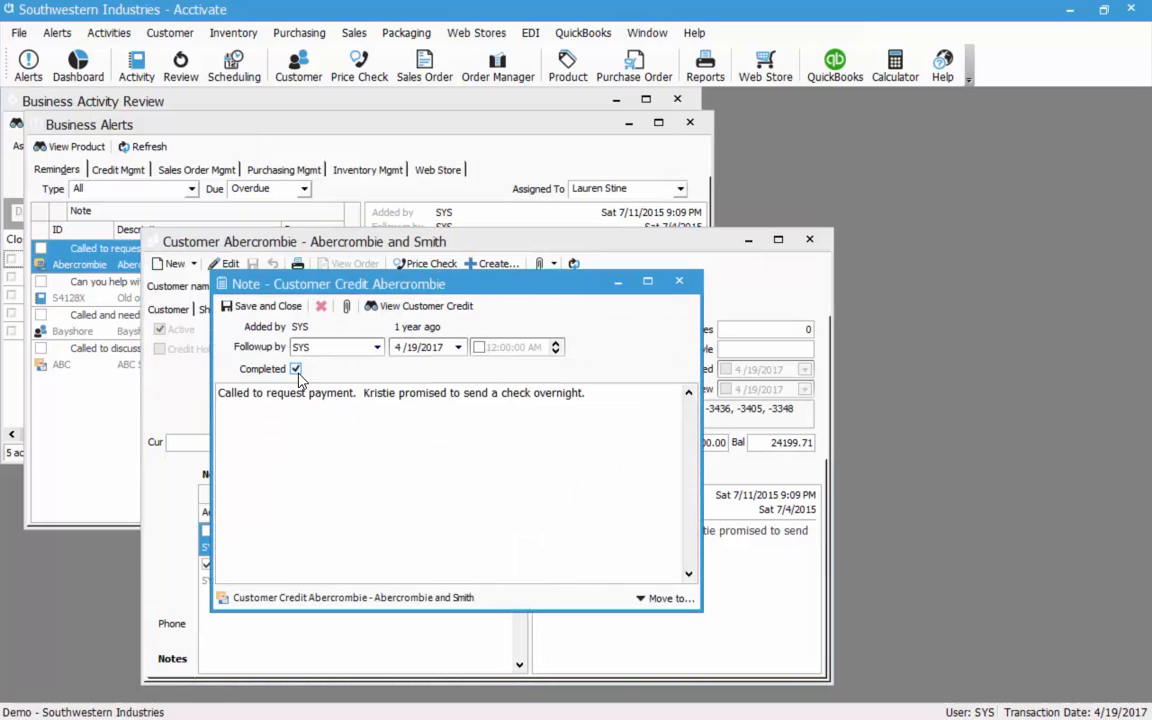
{"action": "left_click", "coordinate": [228, 306]}
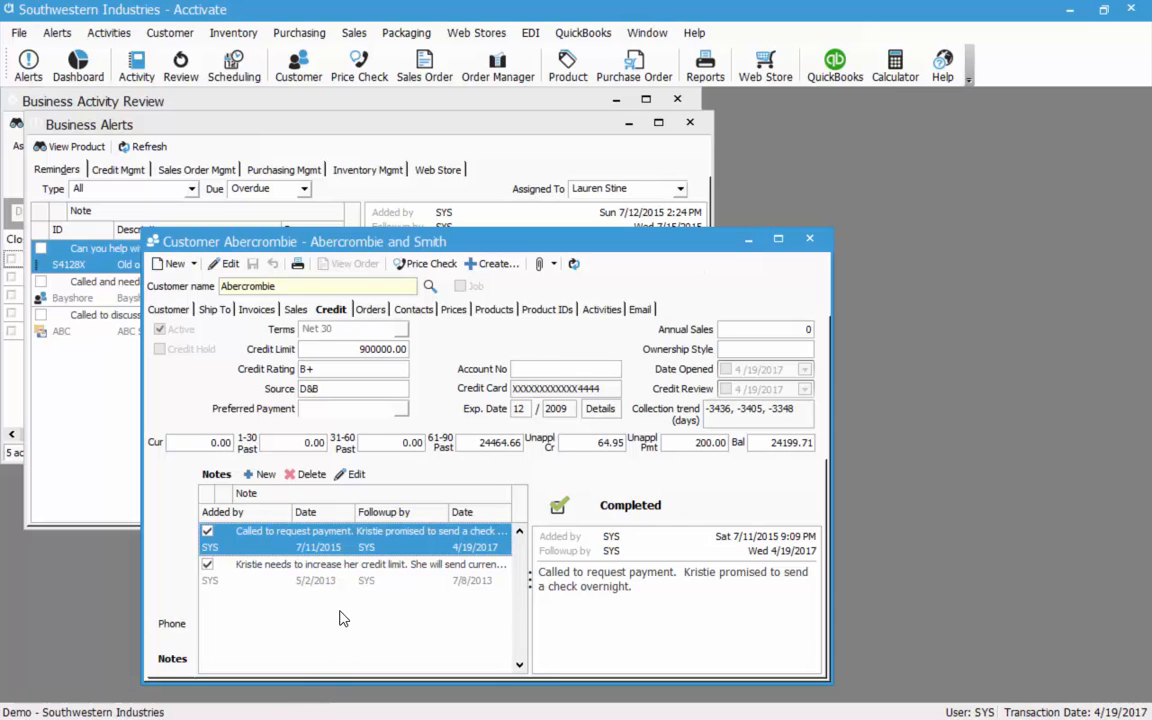
{"action": "left_click", "coordinate": [318, 575]}
{"action": "left_click", "coordinate": [306, 547]}
{"action": "left_click", "coordinate": [257, 474]}
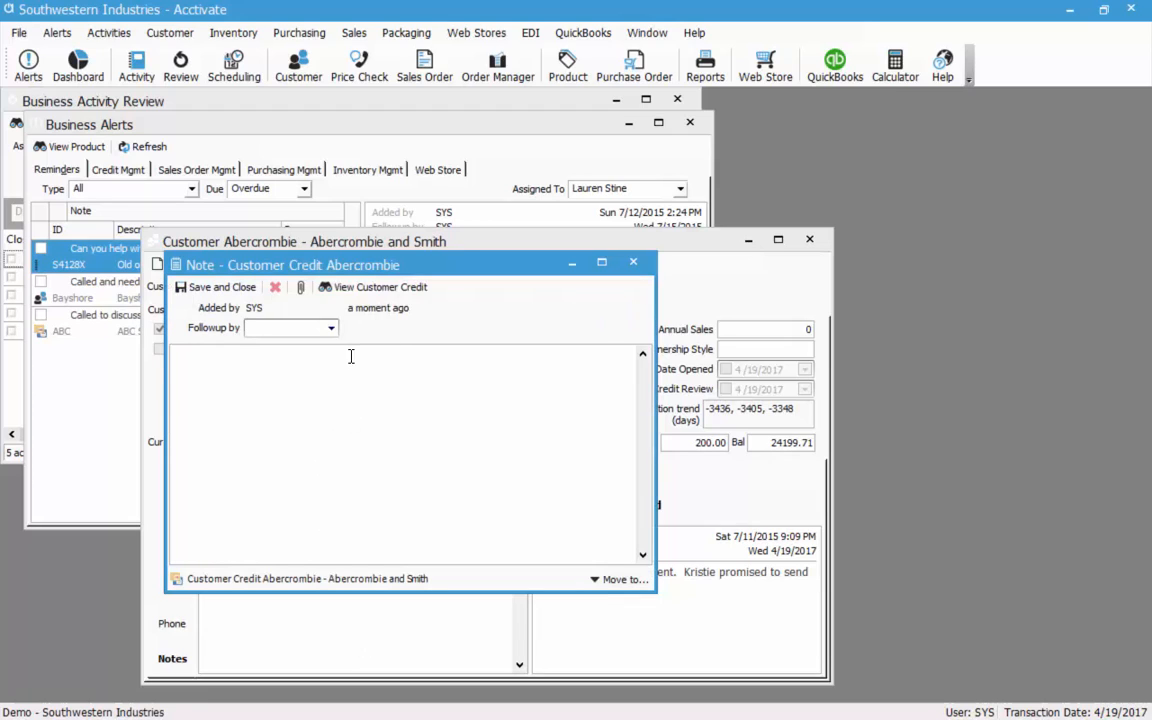
Save a note 'Did you receive the check when you went to the post office' for JJ, follow-up 4/21/2017.
{"action": "left_click", "coordinate": [331, 328]}
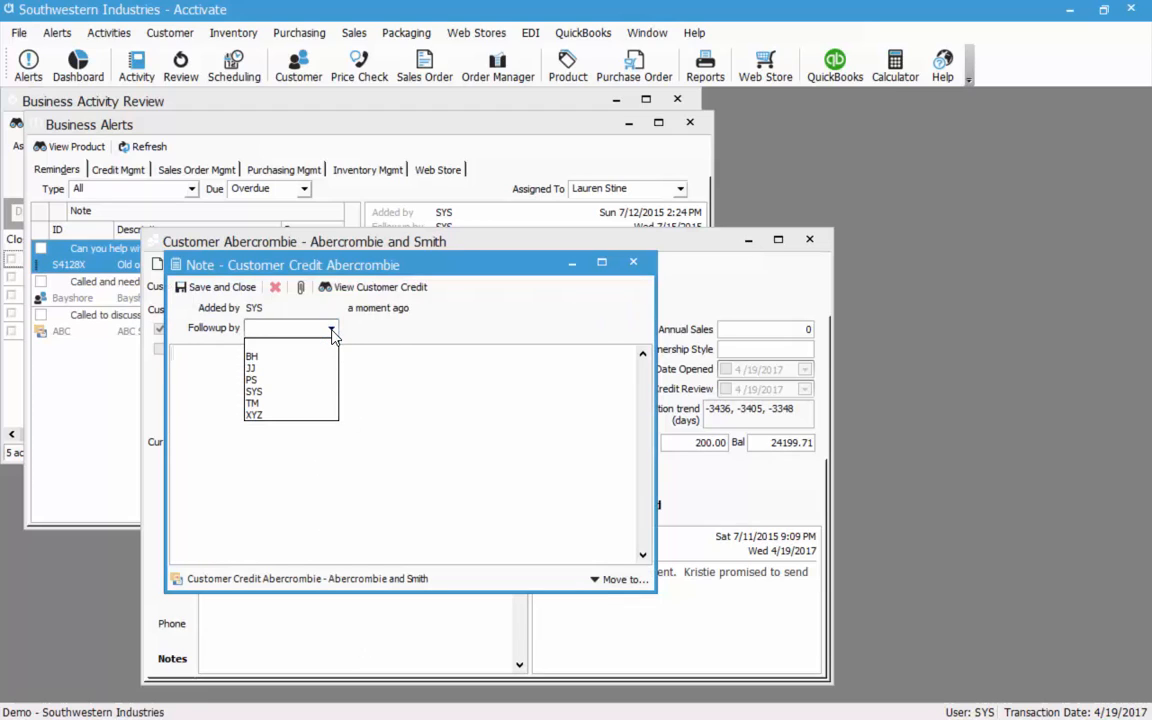
{"action": "left_click", "coordinate": [293, 369]}
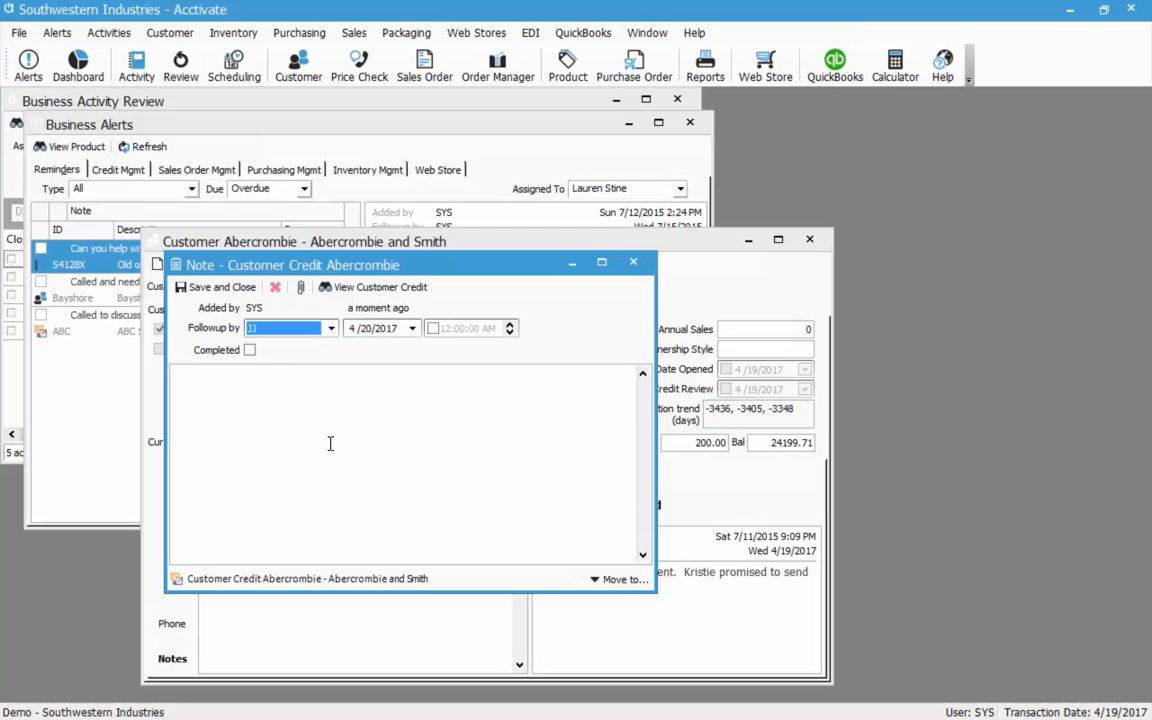
{"action": "left_click", "coordinate": [330, 443]}
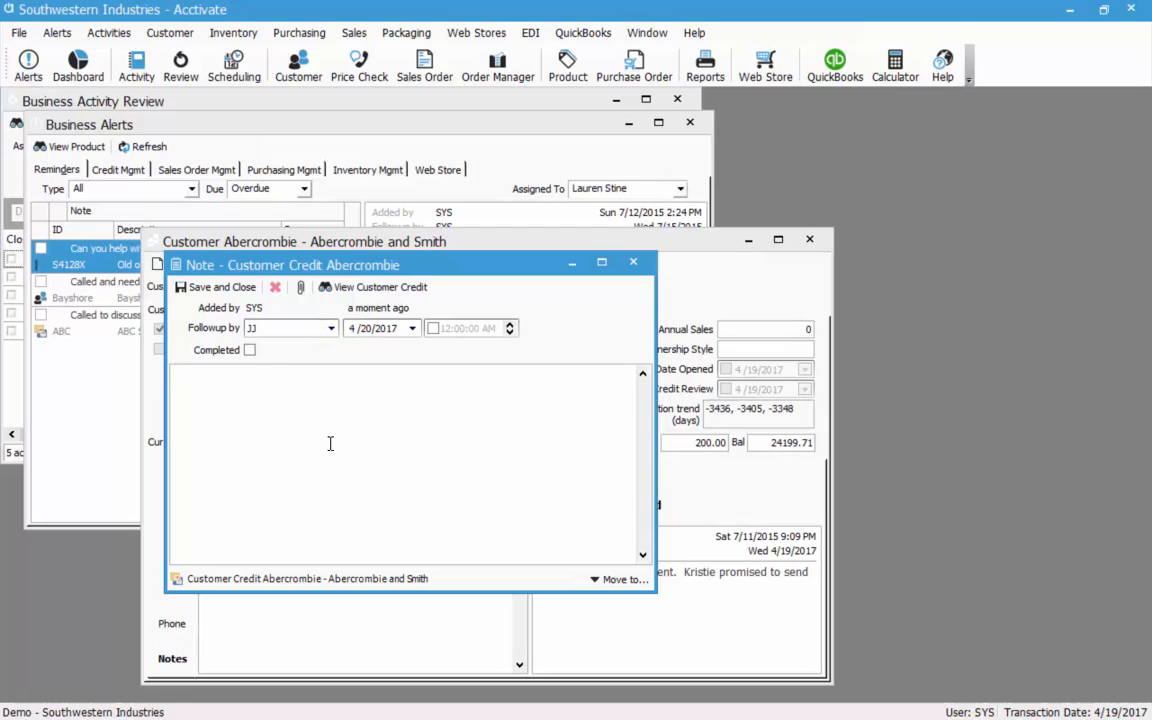
{"action": "type", "text": "Did you receive the che"}
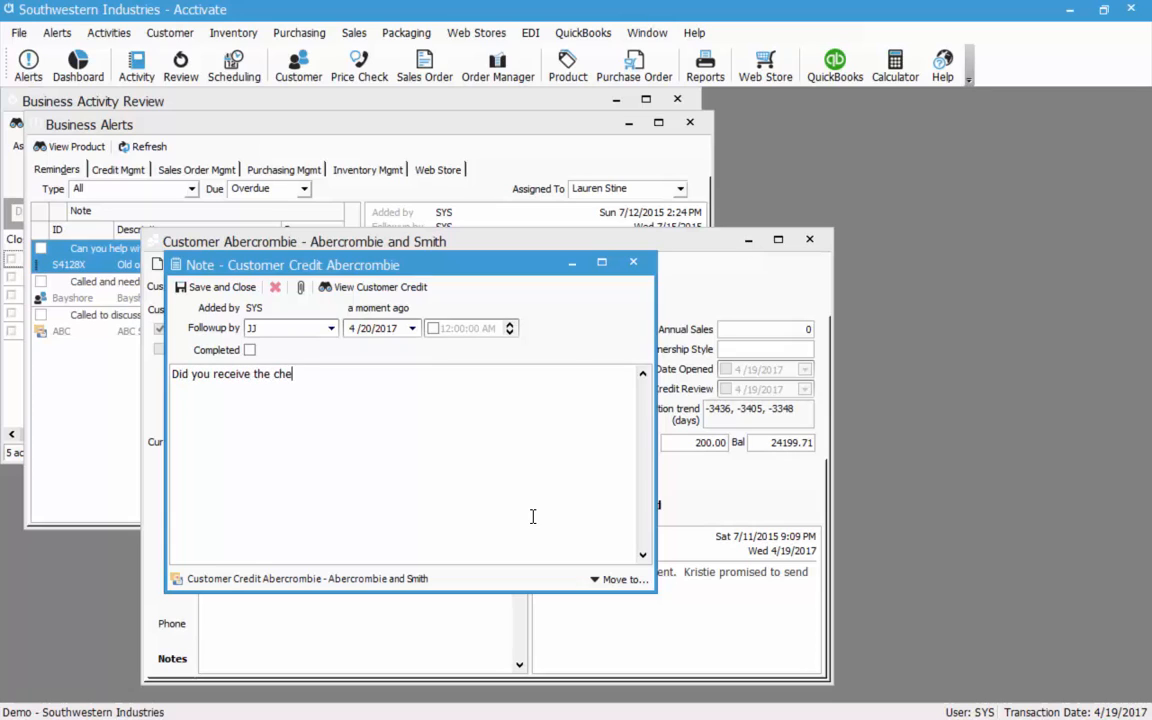
{"action": "type", "text": "ck when you went to the post office?"}
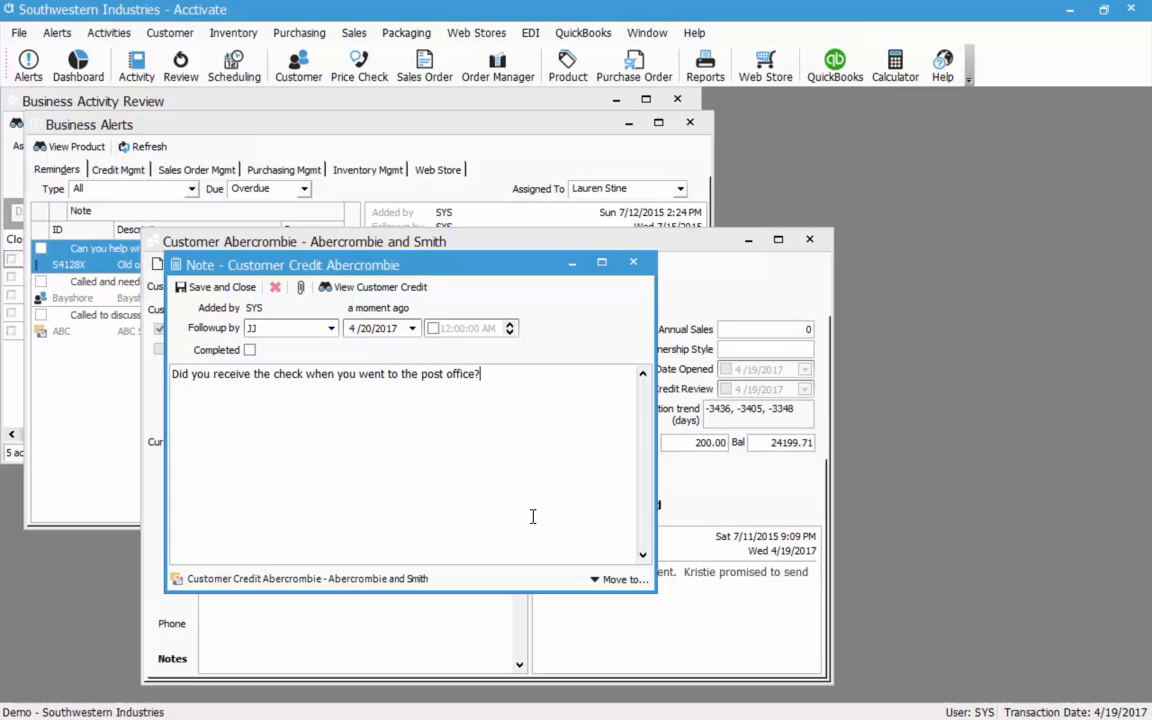
{"action": "left_click", "coordinate": [411, 328]}
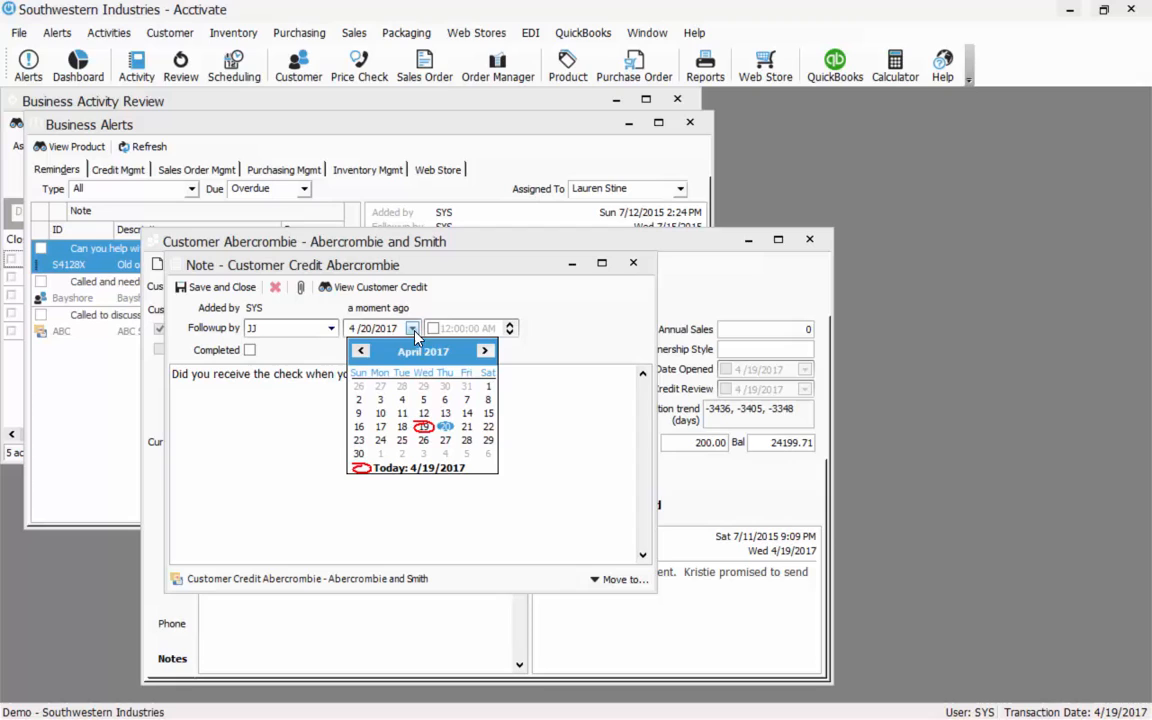
{"action": "left_click", "coordinate": [466, 427]}
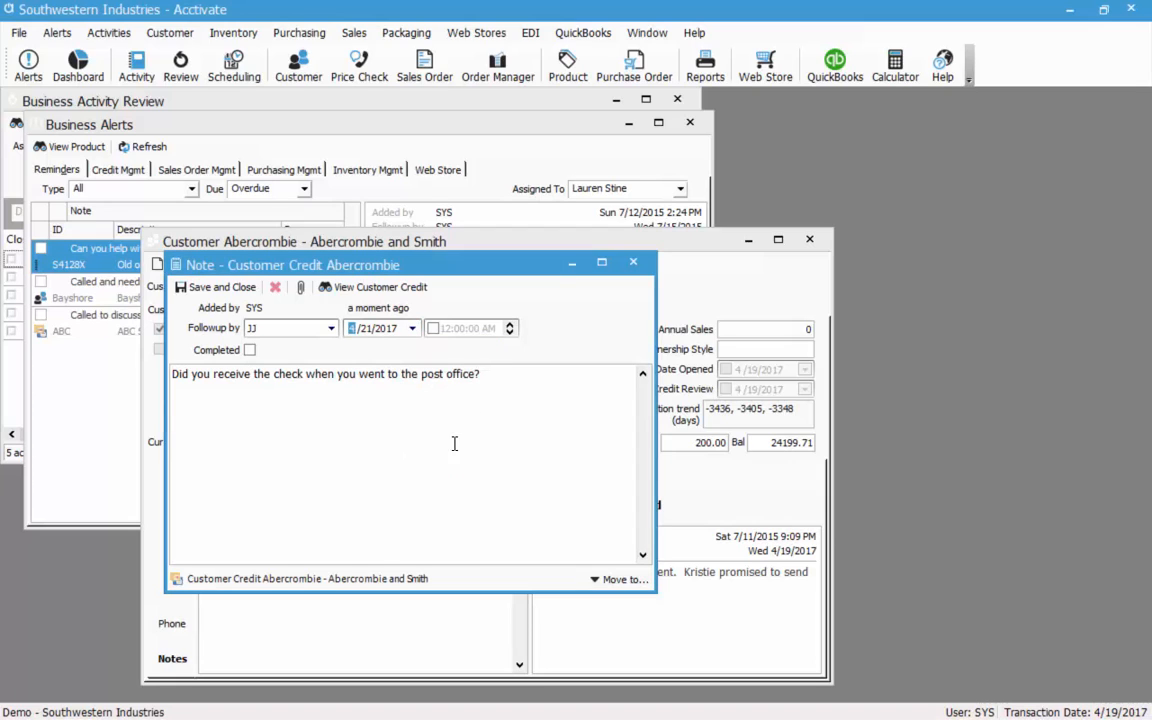
{"action": "left_click", "coordinate": [218, 290]}
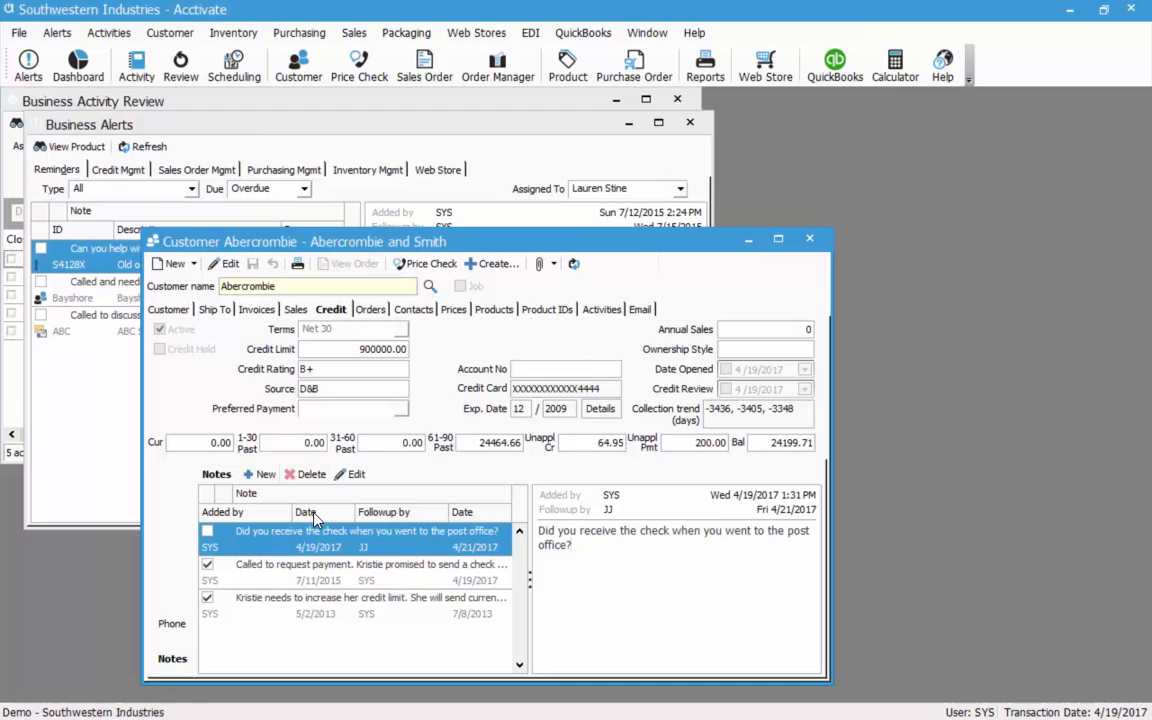
Switch the Abercrombie record to its Customer tab with general details.
{"action": "left_click", "coordinate": [184, 313]}
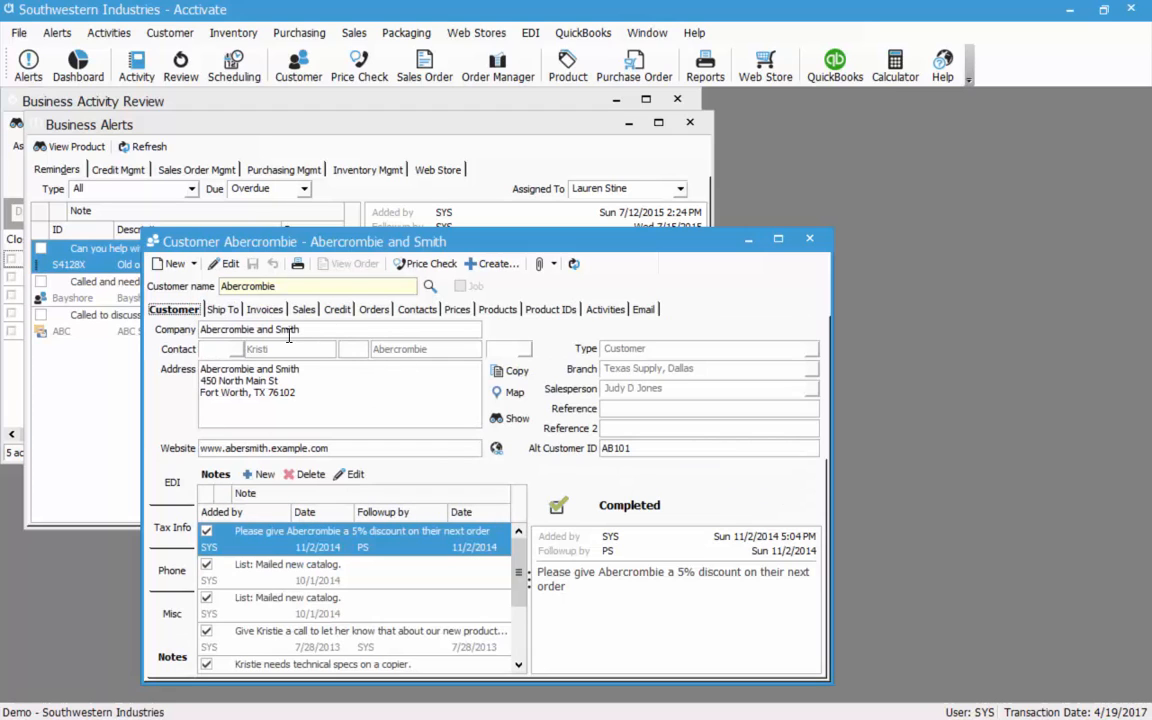
{"action": "left_click", "coordinate": [503, 424]}
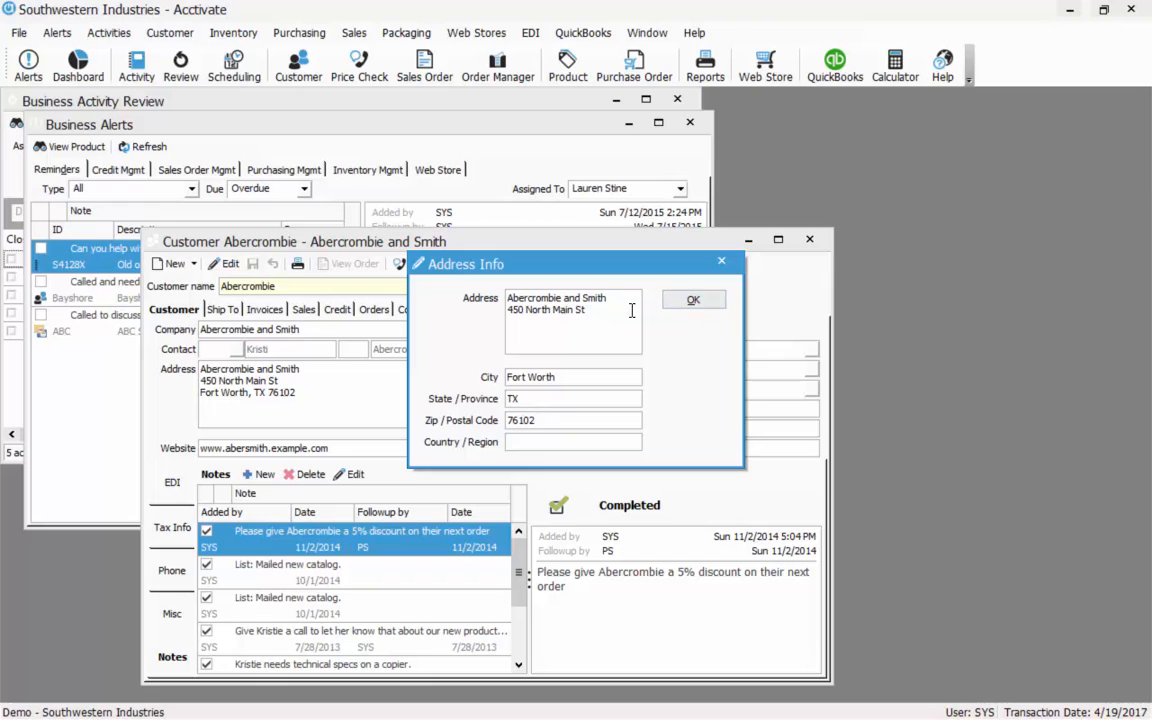
{"action": "left_click", "coordinate": [693, 303]}
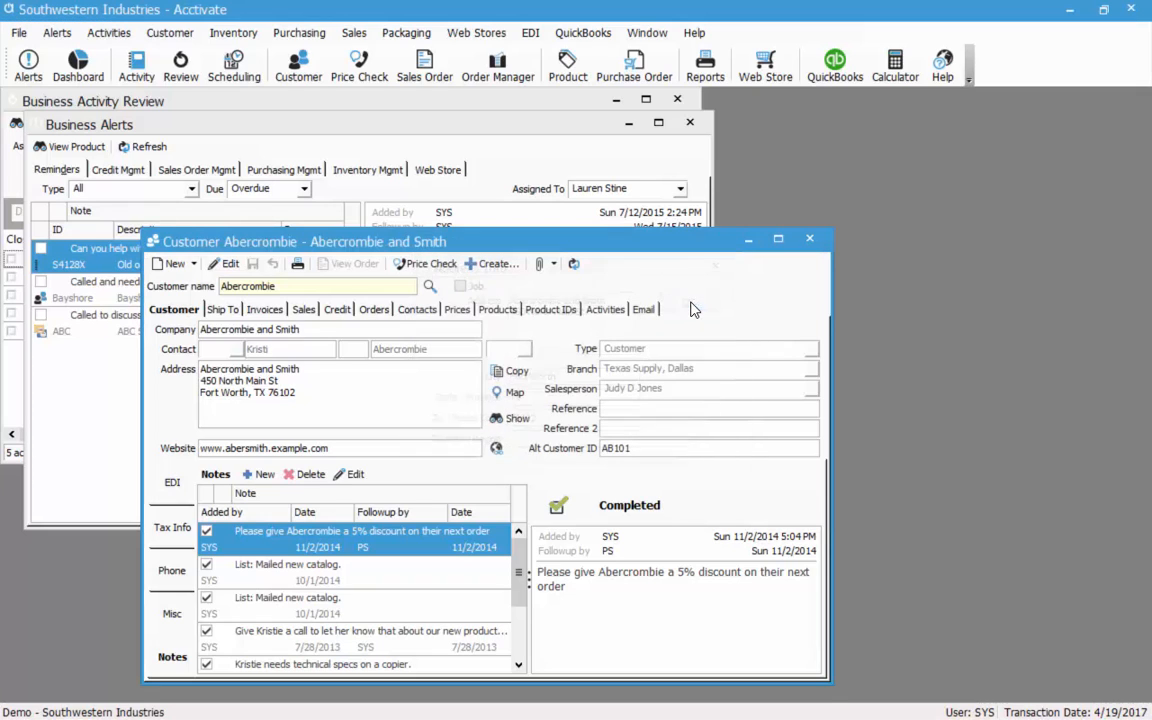
{"action": "left_click", "coordinate": [359, 401]}
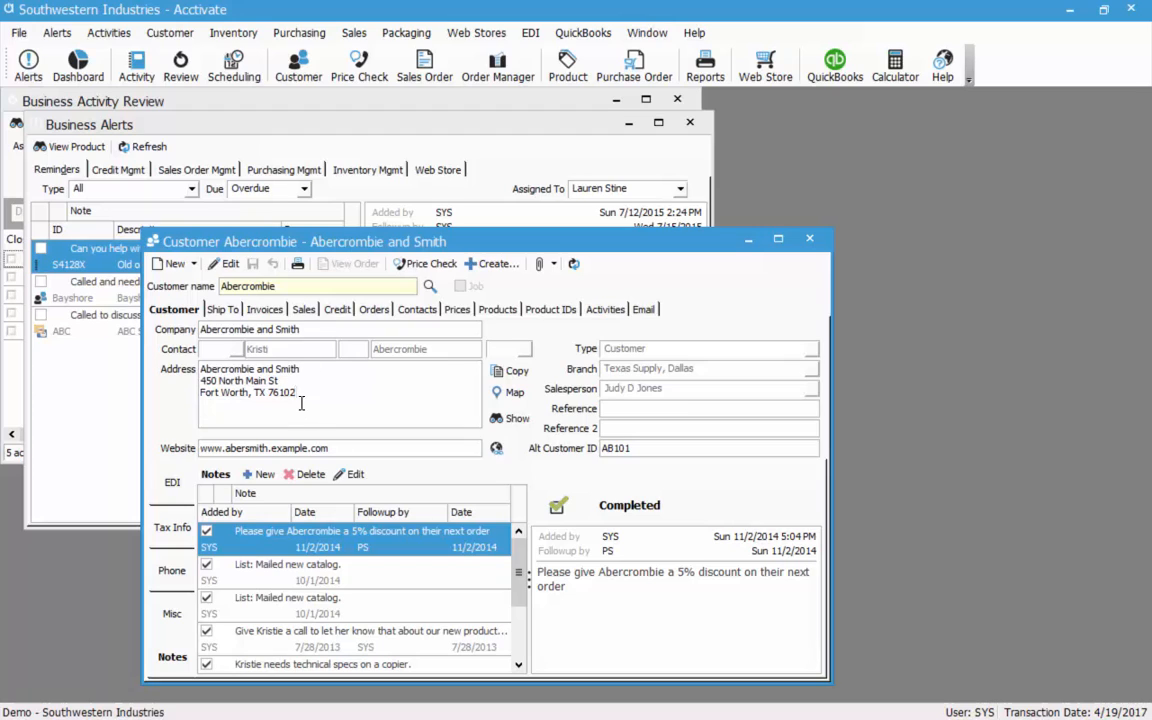
Show Abercrombie's Phone tab with its phone, fax, e-mail and website details.
{"action": "left_click", "coordinate": [172, 570]}
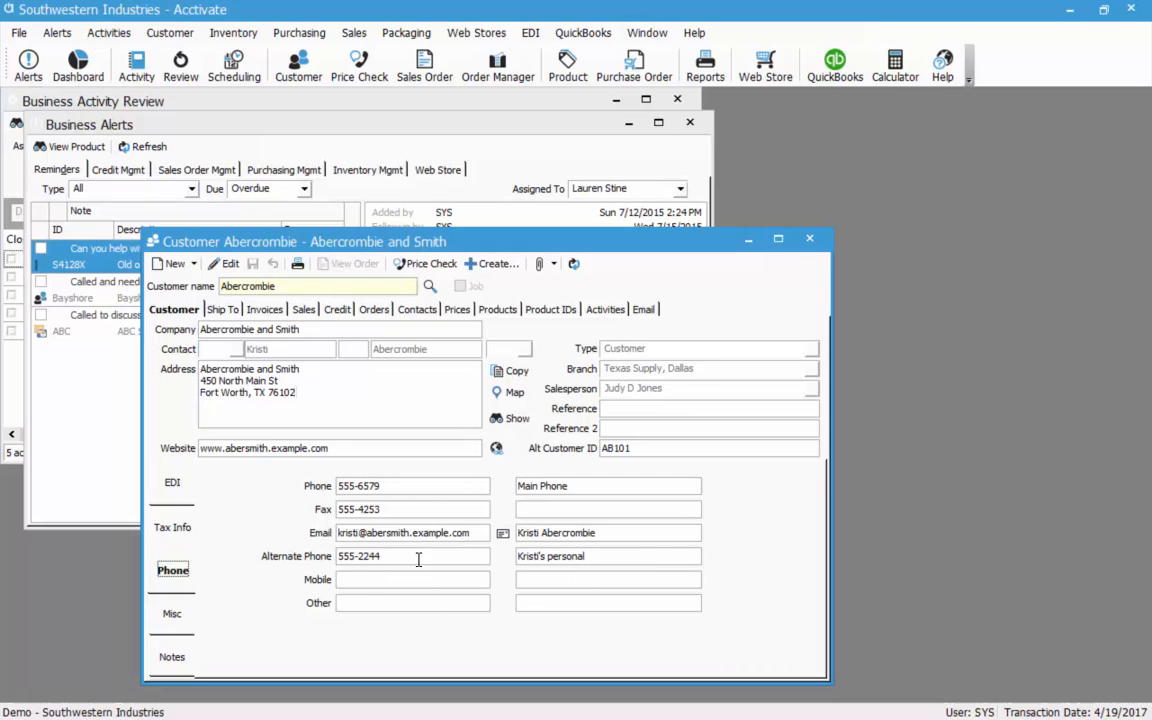
{"action": "left_click", "coordinate": [365, 448]}
{"action": "left_click", "coordinate": [366, 449]}
Change the stored credit card expiry from 12/2009 to 12/2021 and save the card.
{"action": "left_click", "coordinate": [338, 310]}
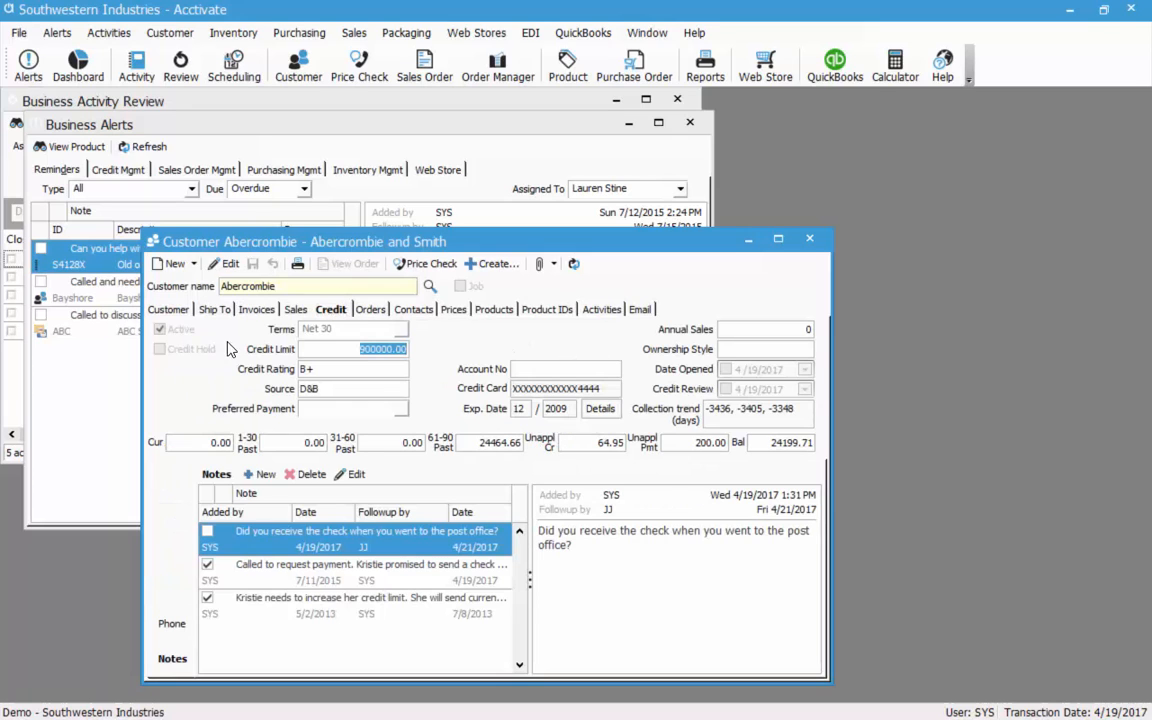
{"action": "left_click", "coordinate": [225, 263]}
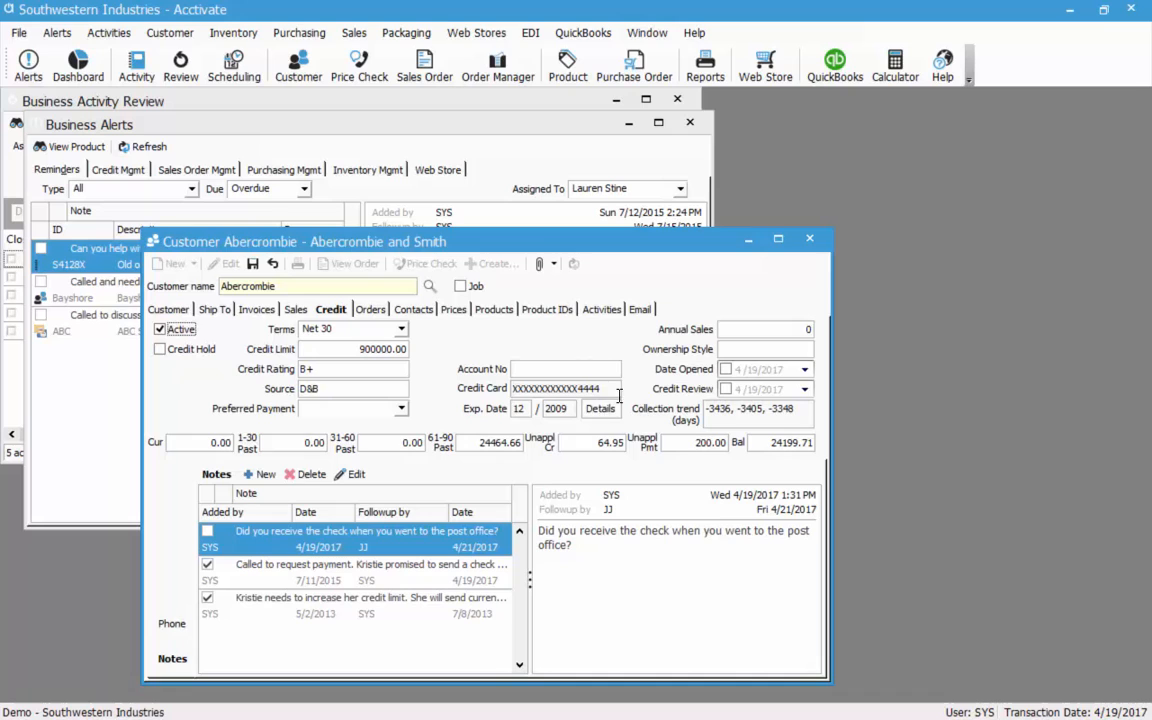
{"action": "left_click", "coordinate": [602, 410]}
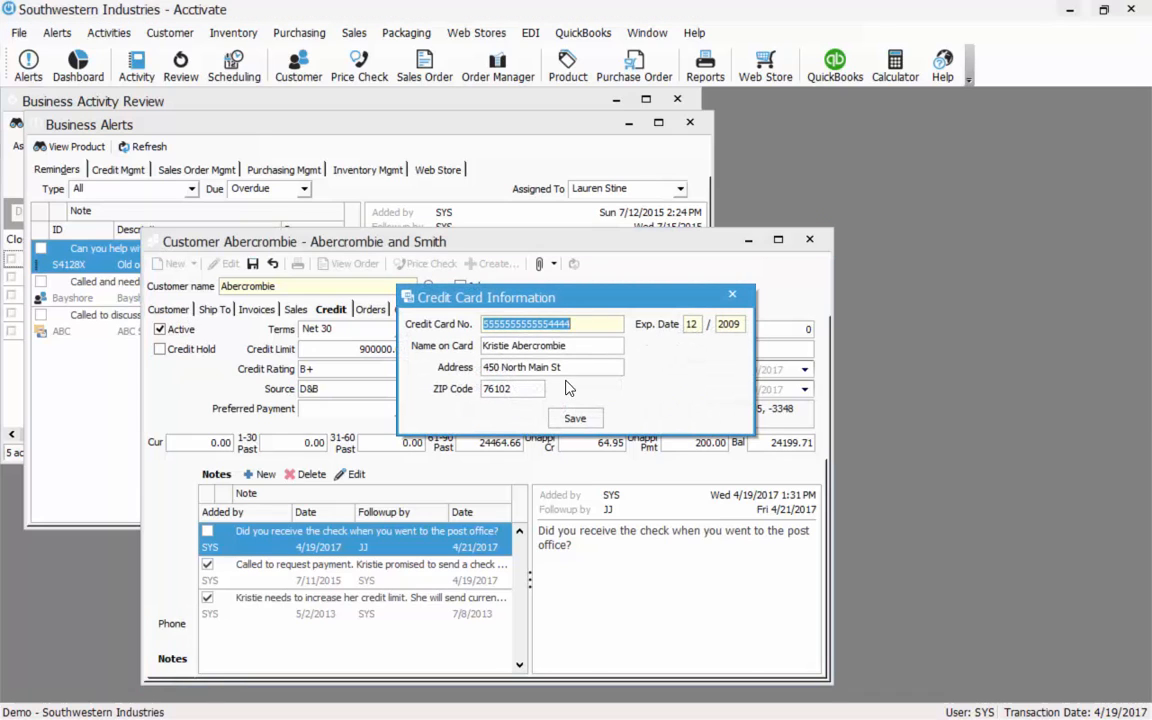
{"action": "left_click", "coordinate": [576, 420]}
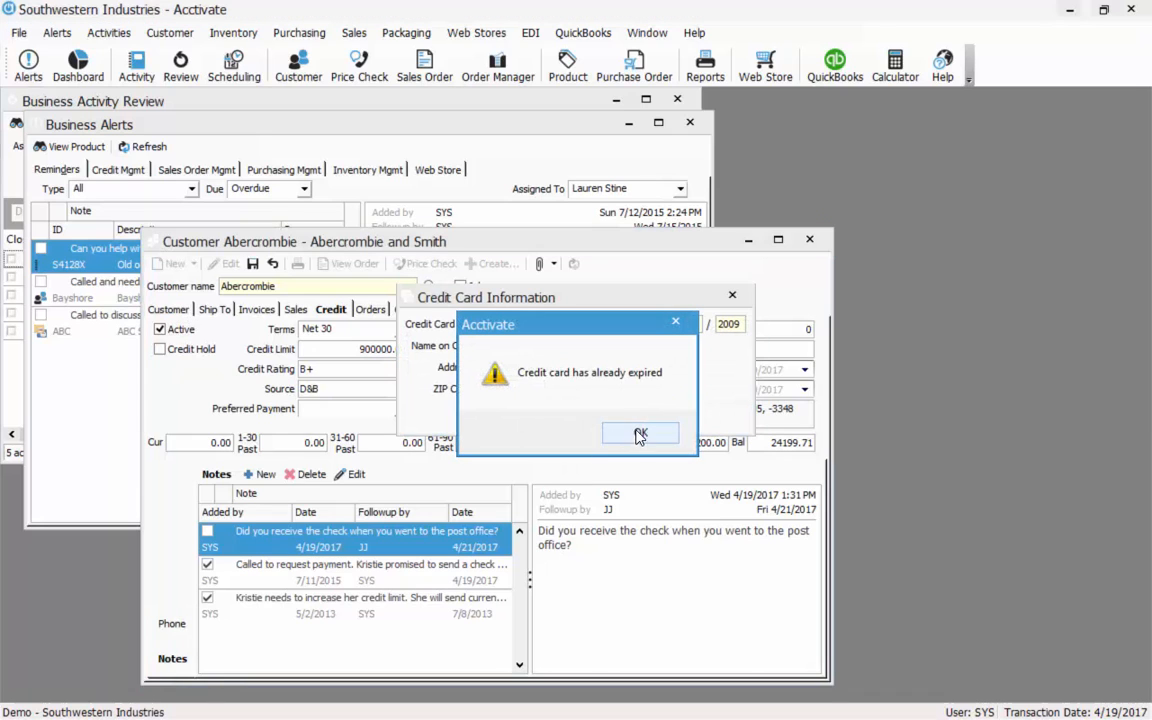
{"action": "left_click", "coordinate": [643, 433]}
{"action": "left_click_drag", "start_coordinate": [729, 324], "coordinate": [752, 324]}
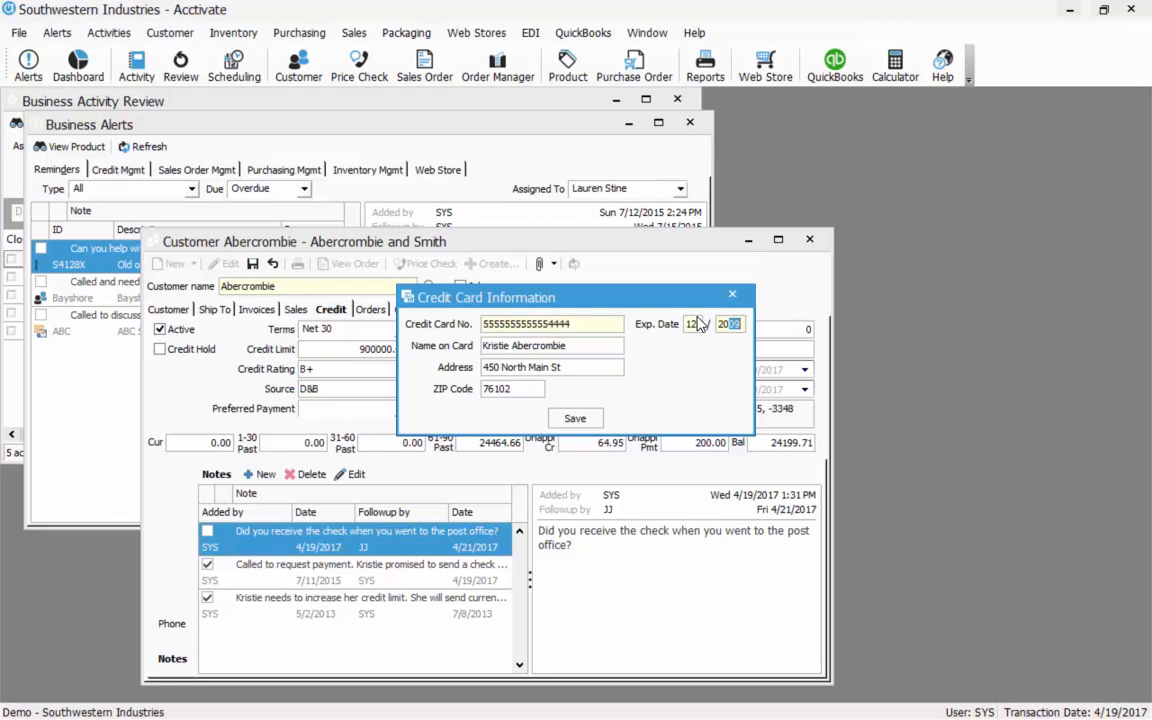
{"action": "left_click", "coordinate": [575, 420]}
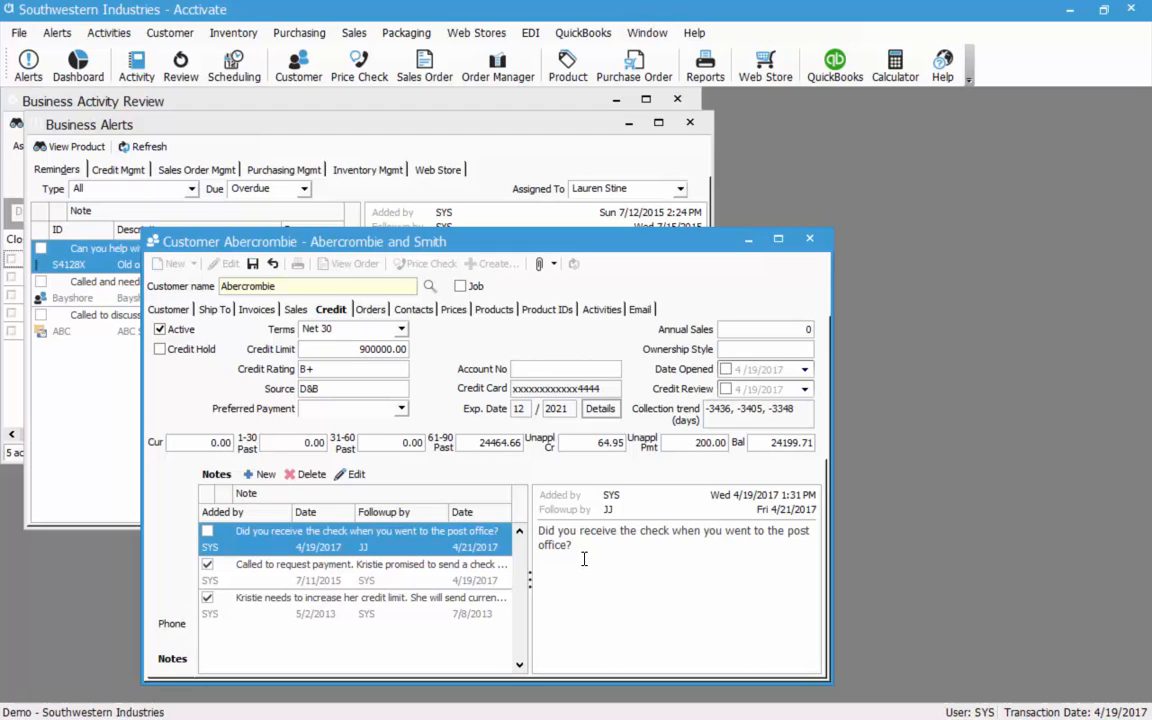
Highlight the collection trend values, then bring the customer's notes list back.
{"action": "left_click", "coordinate": [803, 411]}
{"action": "left_click_drag", "start_coordinate": [803, 411], "coordinate": [707, 410]}
{"action": "left_click", "coordinate": [707, 410]}
{"action": "mouse_move", "coordinate": [166, 623]}
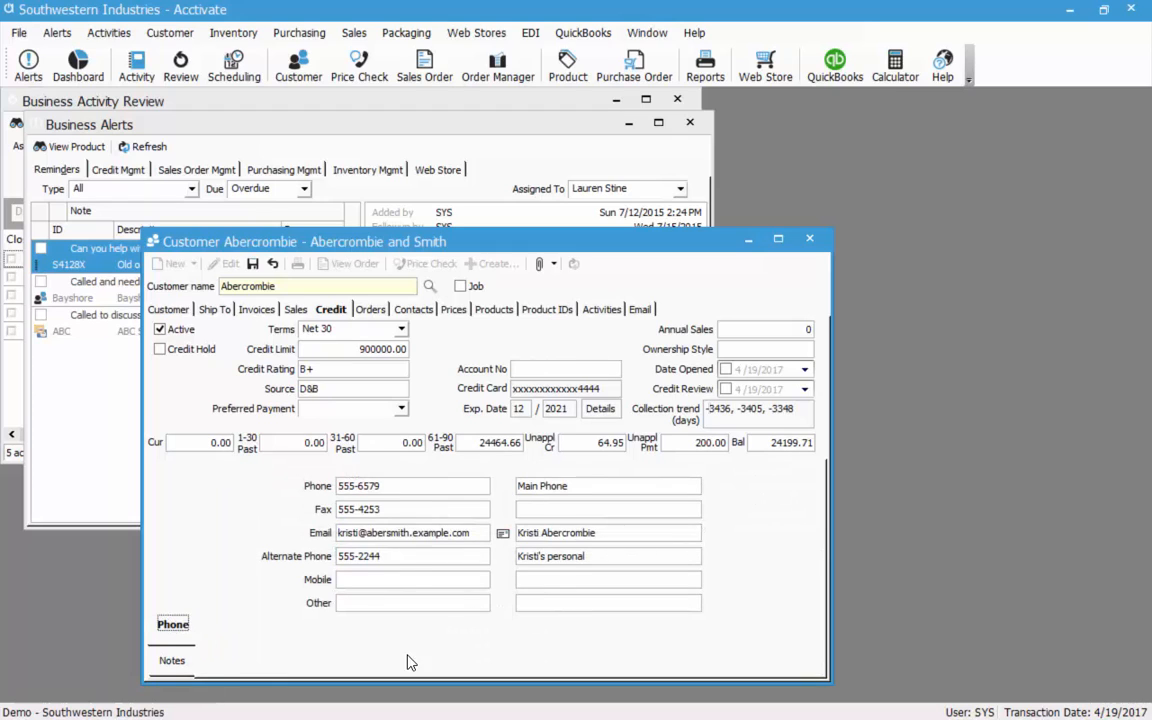
{"action": "left_click", "coordinate": [167, 662]}
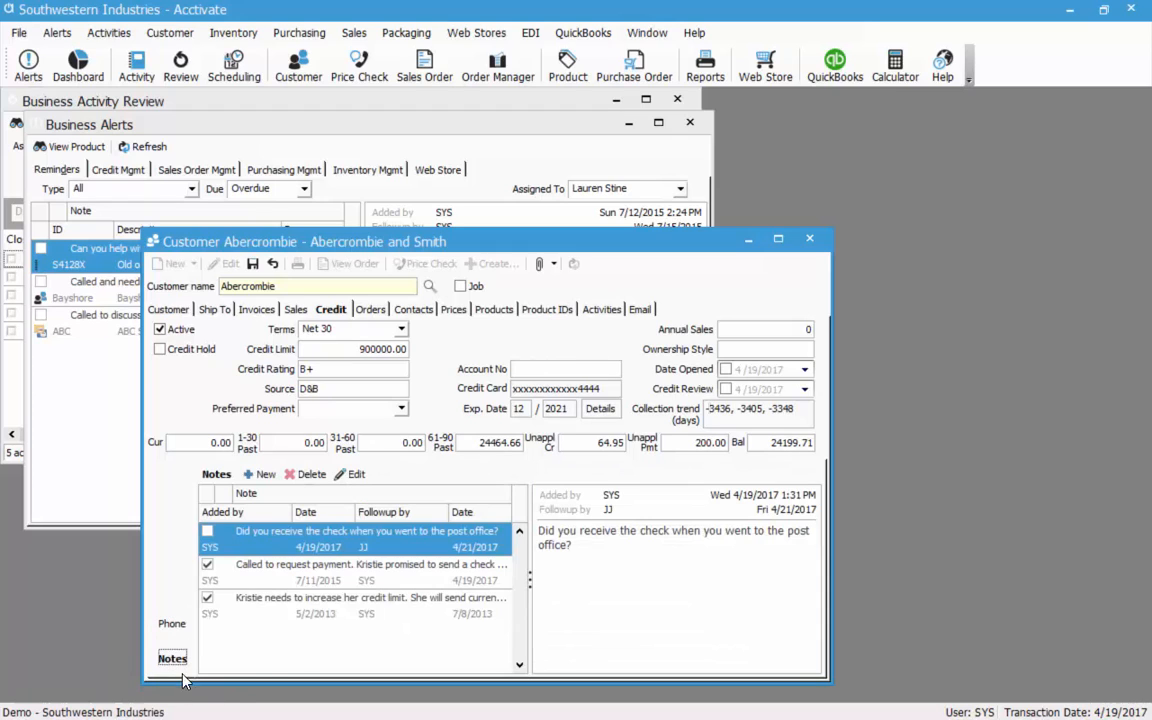
Show location 133's ship-to details, toggling Hold Shipments on and back off.
{"action": "left_click", "coordinate": [214, 309]}
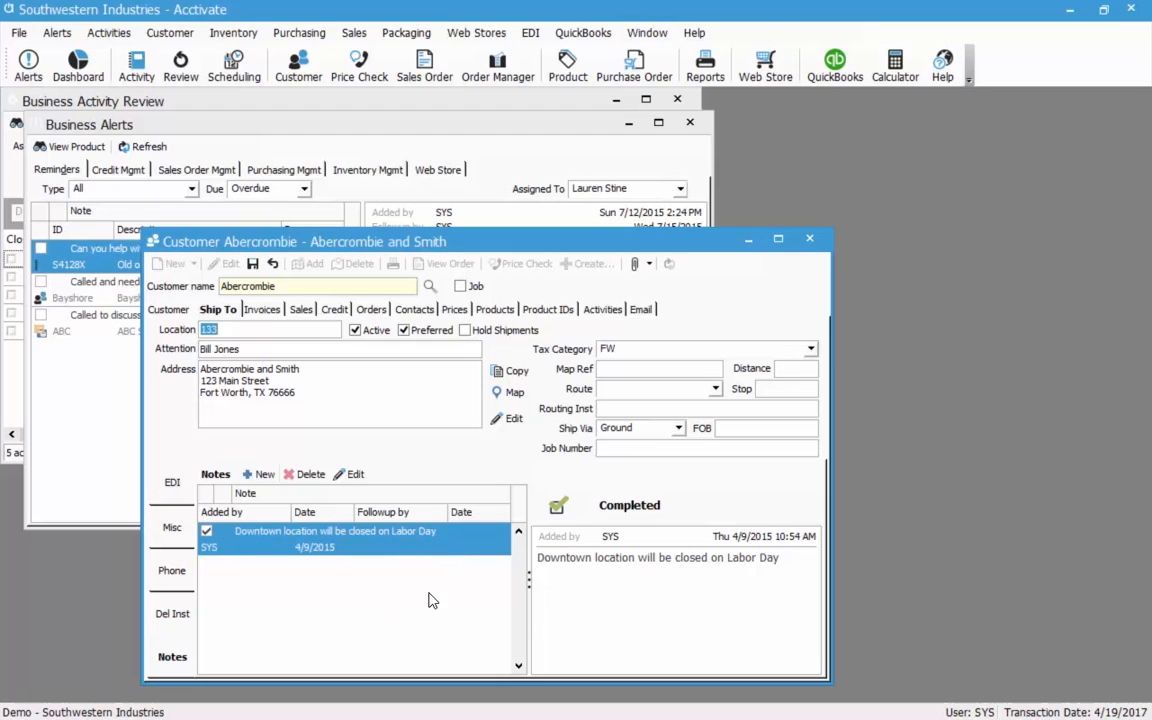
{"action": "left_click", "coordinate": [466, 331]}
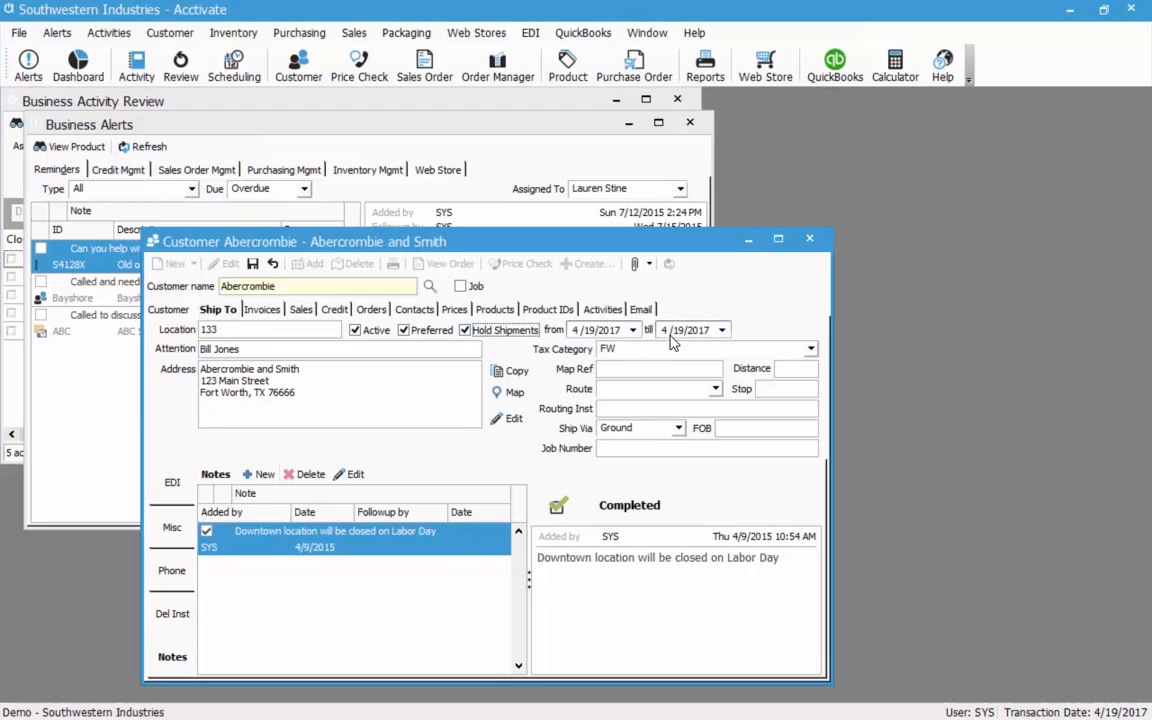
{"action": "left_click", "coordinate": [465, 330]}
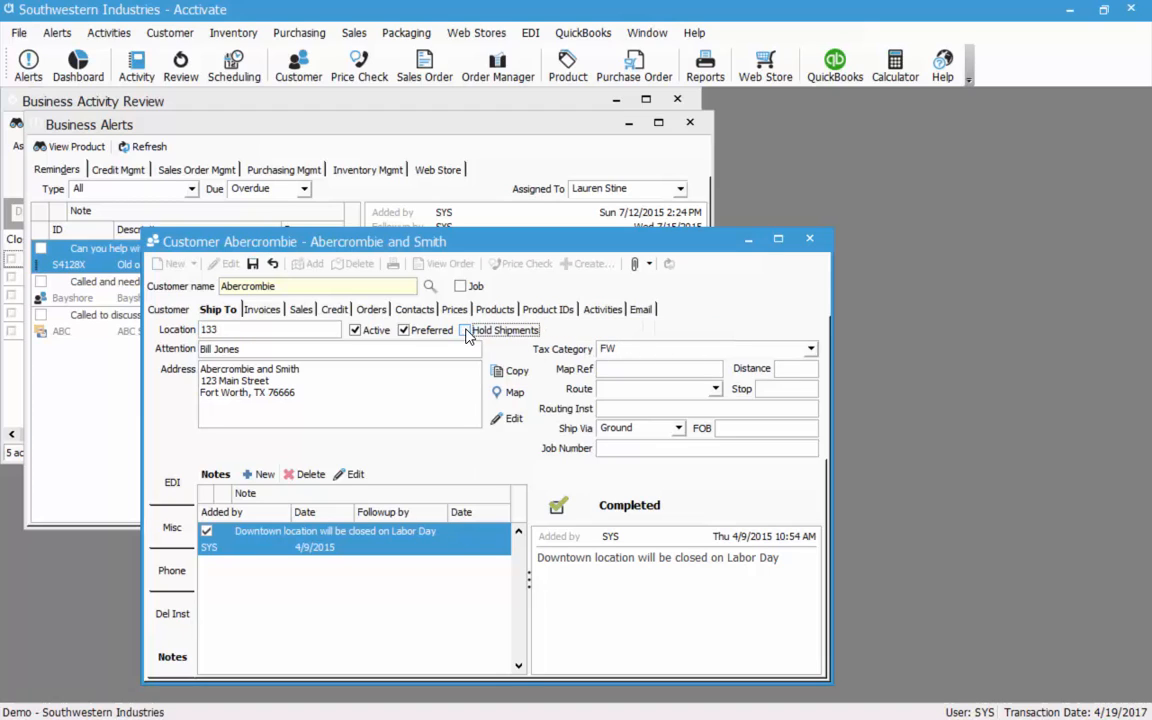
Write the note 'Location closing doors in May', assign follow-up to TM on 5/1/2017, and save.
{"action": "left_click", "coordinate": [260, 476]}
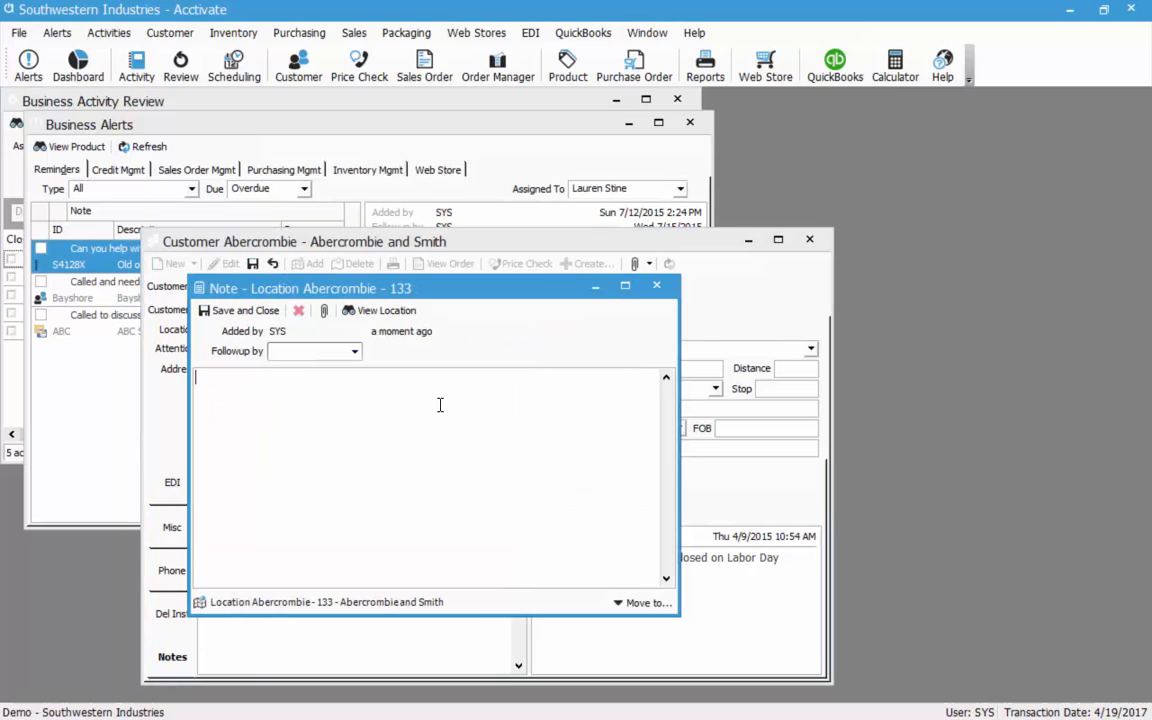
{"action": "type", "text": "Location closing doors in May"}
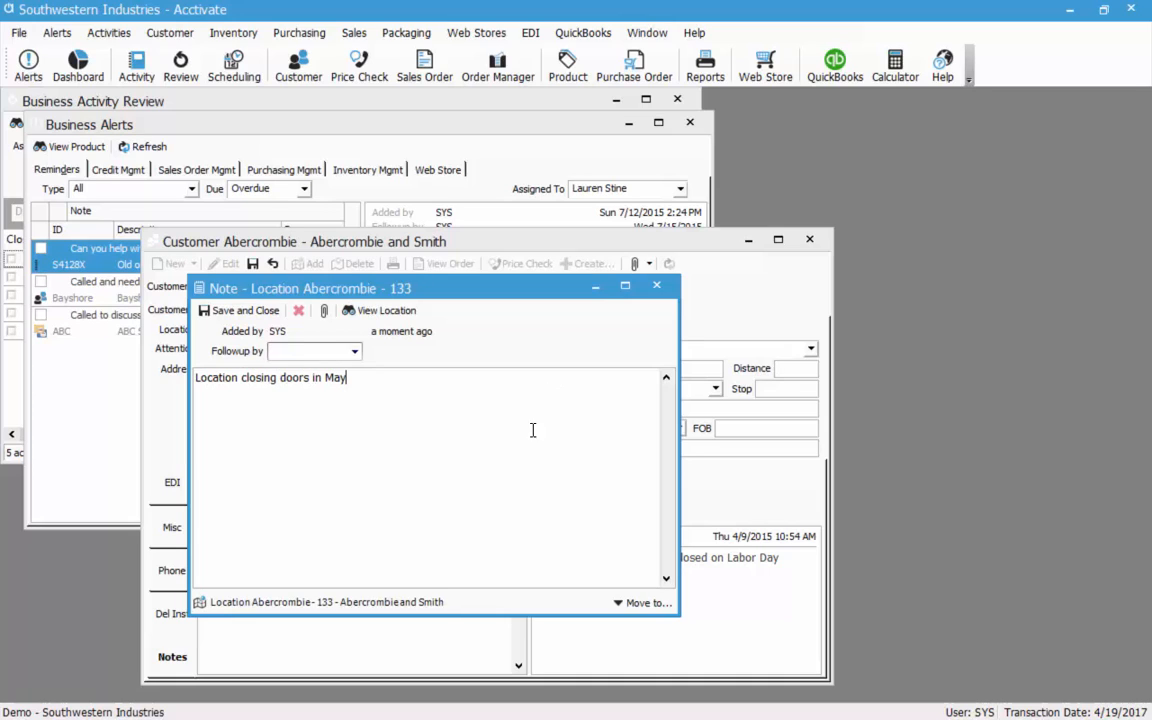
{"action": "left_click", "coordinate": [355, 351]}
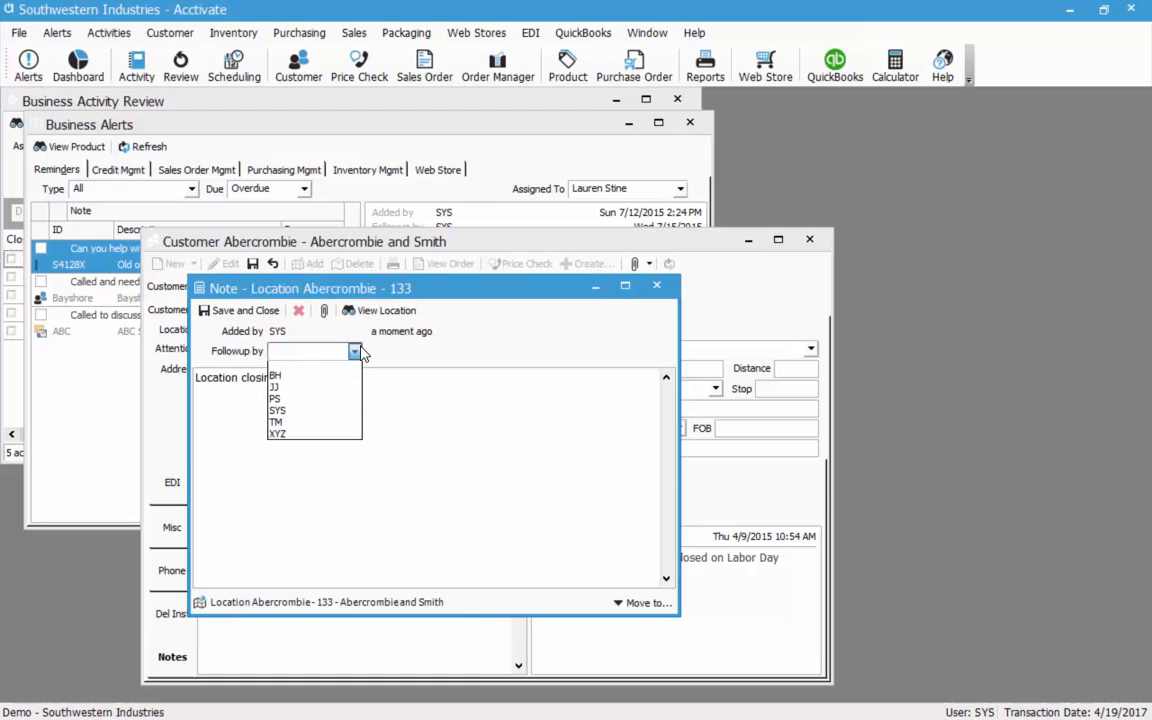
{"action": "left_click", "coordinate": [334, 427]}
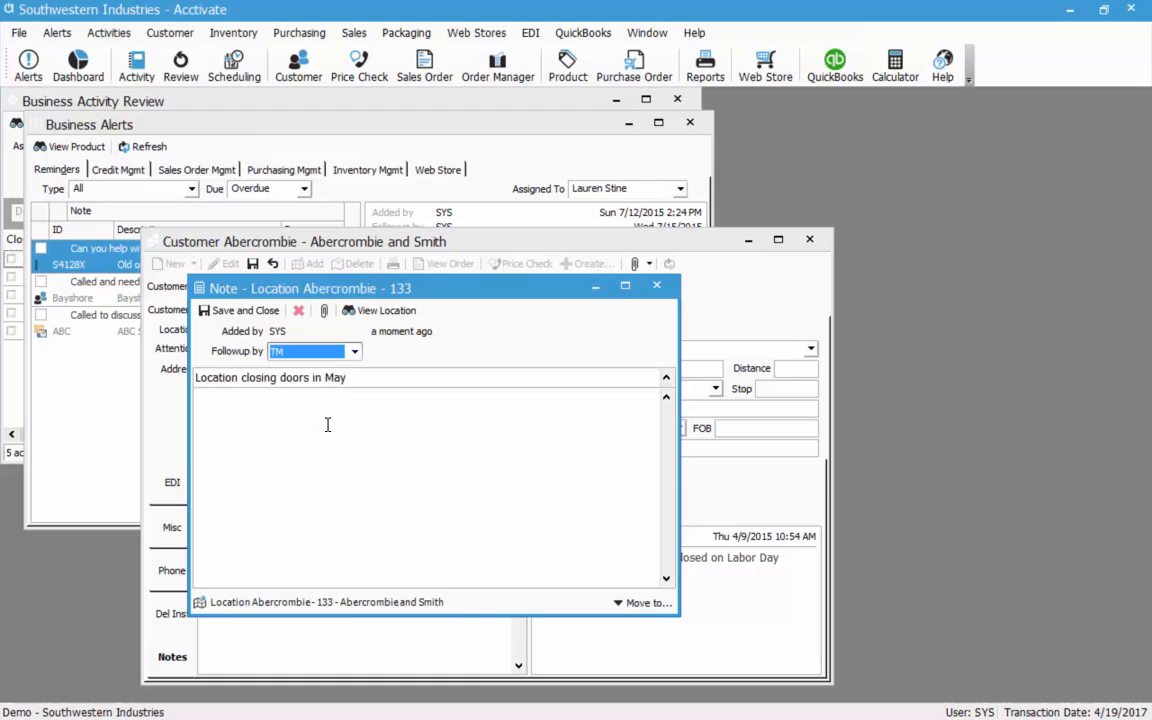
{"action": "left_click", "coordinate": [383, 401]}
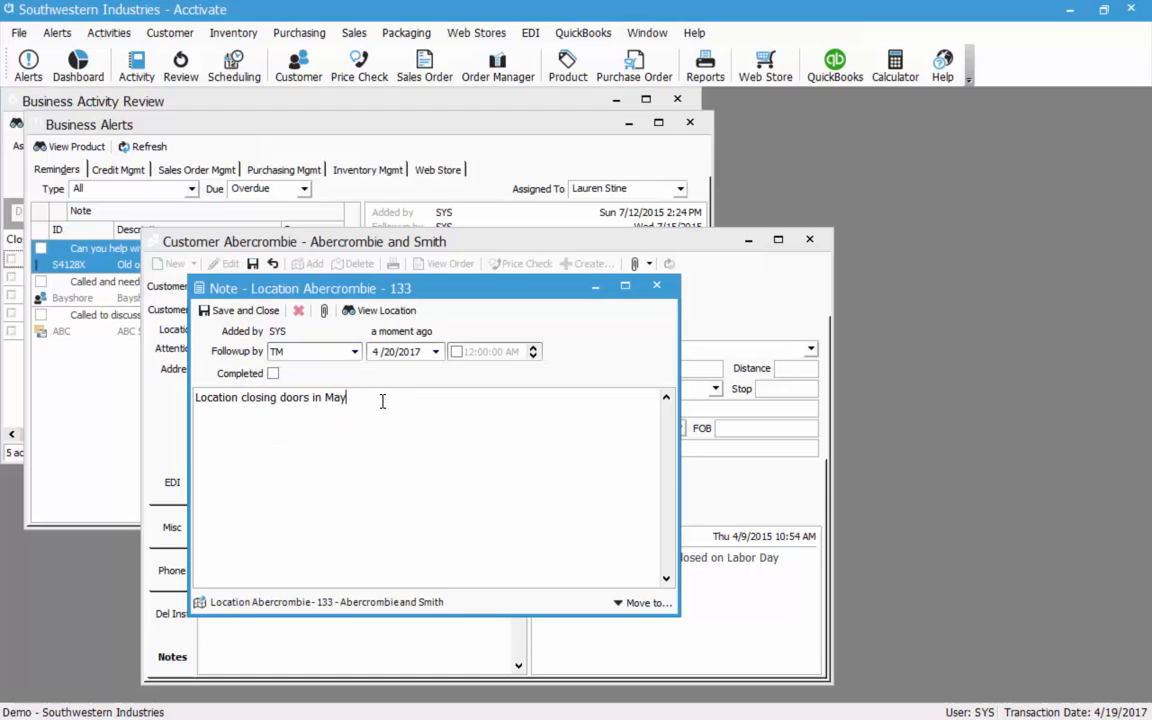
{"action": "left_click", "coordinate": [435, 352]}
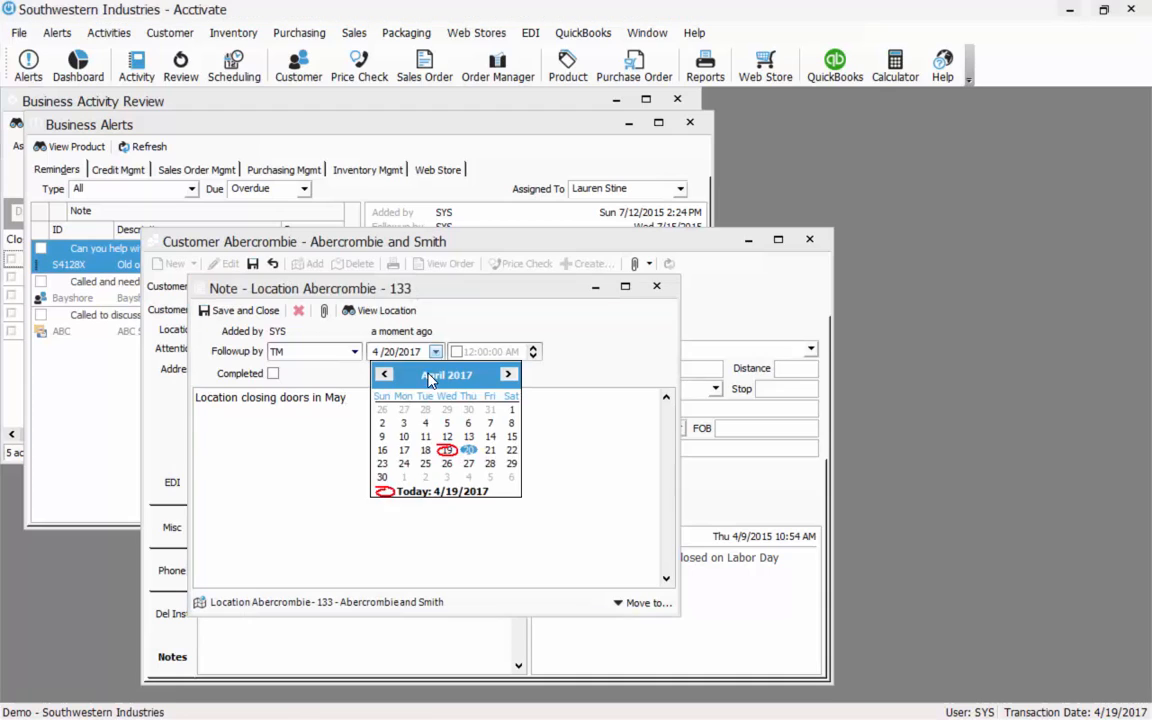
{"action": "left_click", "coordinate": [401, 477]}
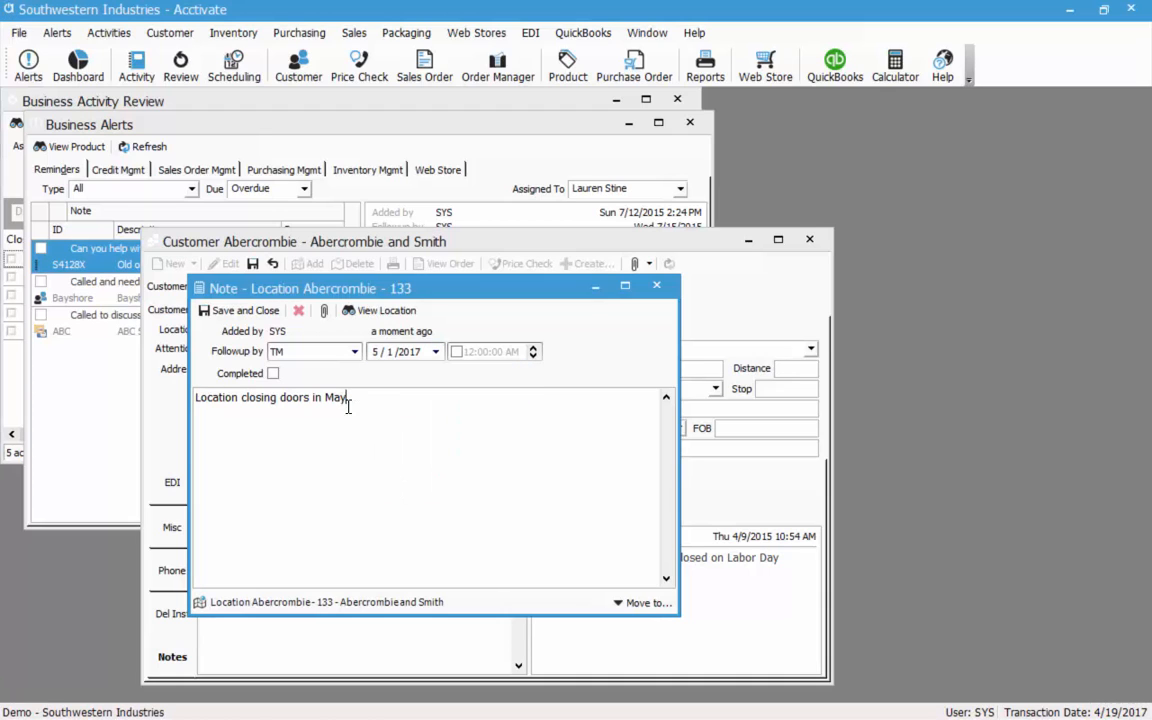
{"action": "left_click", "coordinate": [228, 310]}
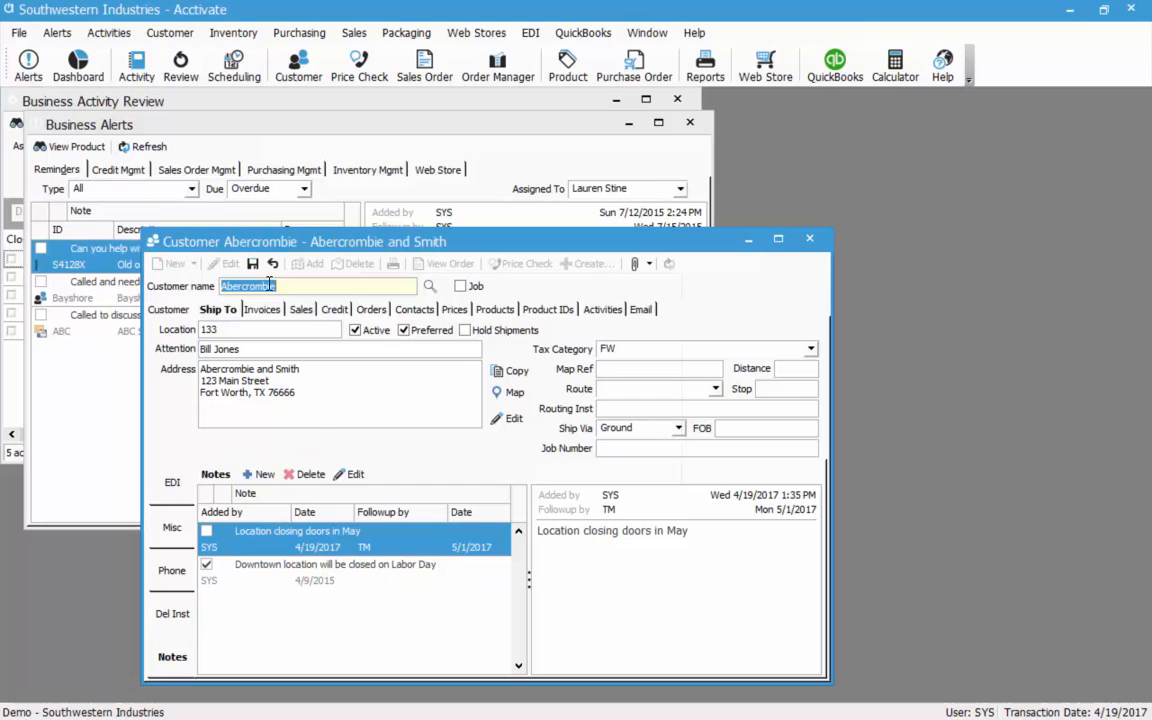
Save the customer record and view the Main, then North, ship-to locations.
{"action": "left_click", "coordinate": [251, 263]}
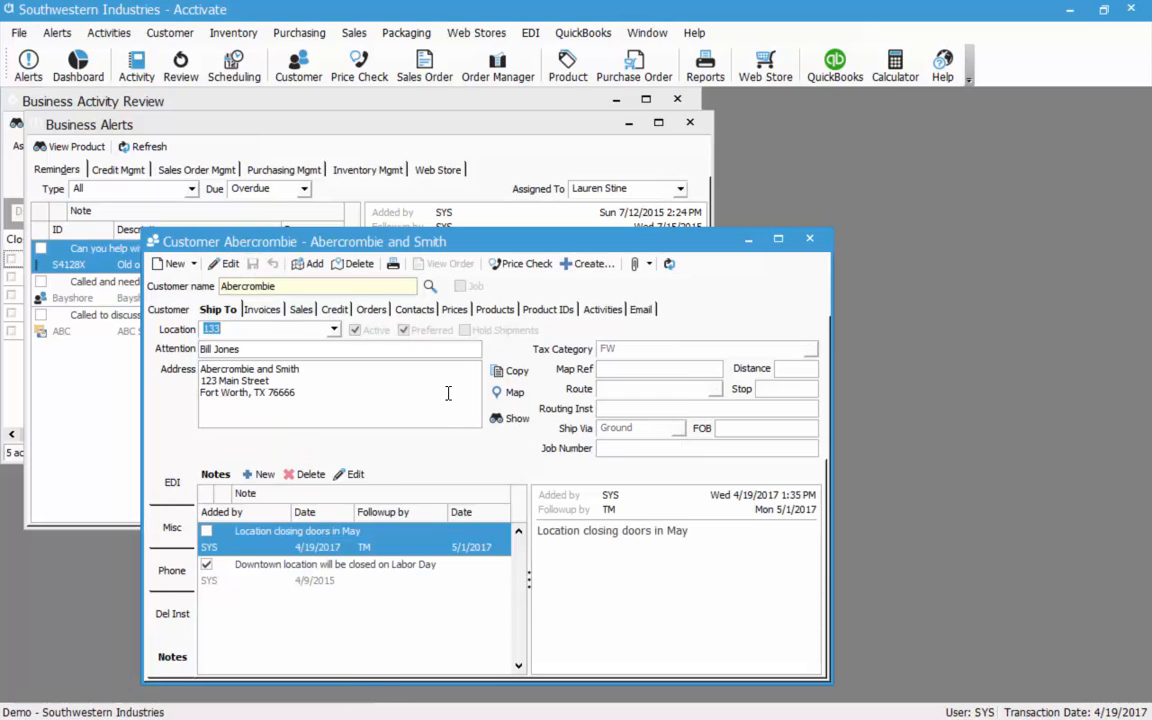
{"action": "left_click", "coordinate": [333, 330]}
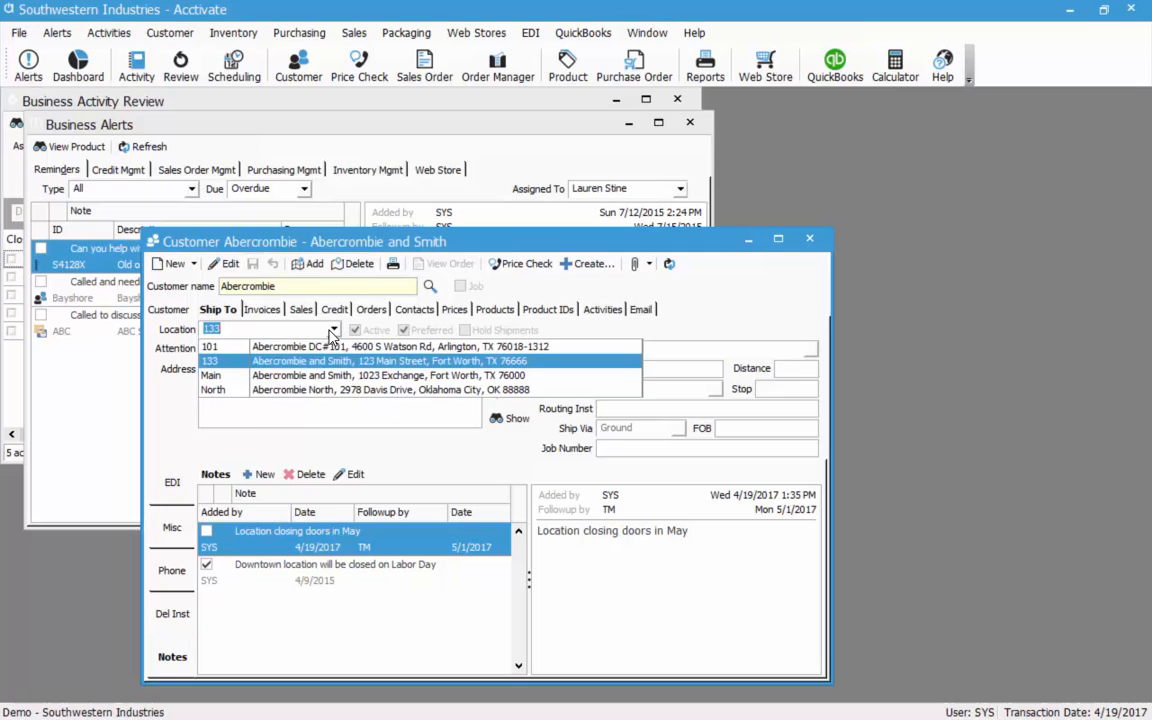
{"action": "left_click", "coordinate": [295, 376]}
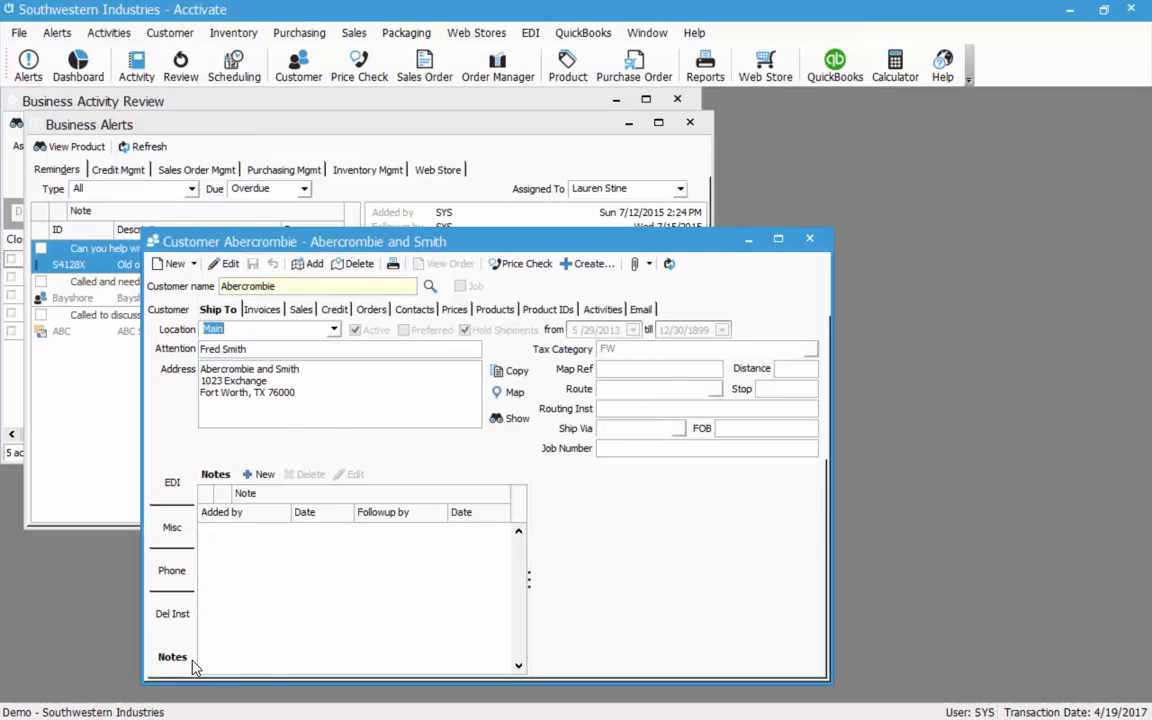
{"action": "left_click", "coordinate": [333, 330]}
{"action": "left_click", "coordinate": [324, 390]}
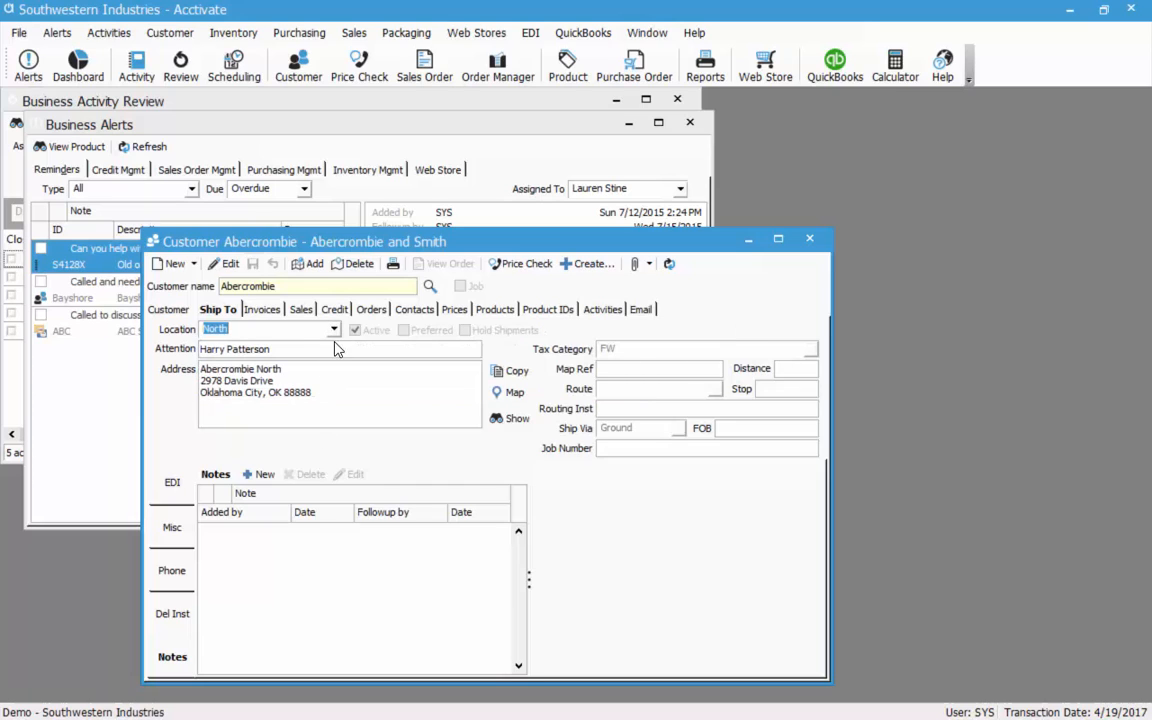
Look over the North location's details, then show the invoices with aging balances.
{"action": "left_click", "coordinate": [628, 368]}
{"action": "left_click", "coordinate": [698, 390]}
{"action": "left_click", "coordinate": [738, 429]}
{"action": "left_click", "coordinate": [261, 309]}
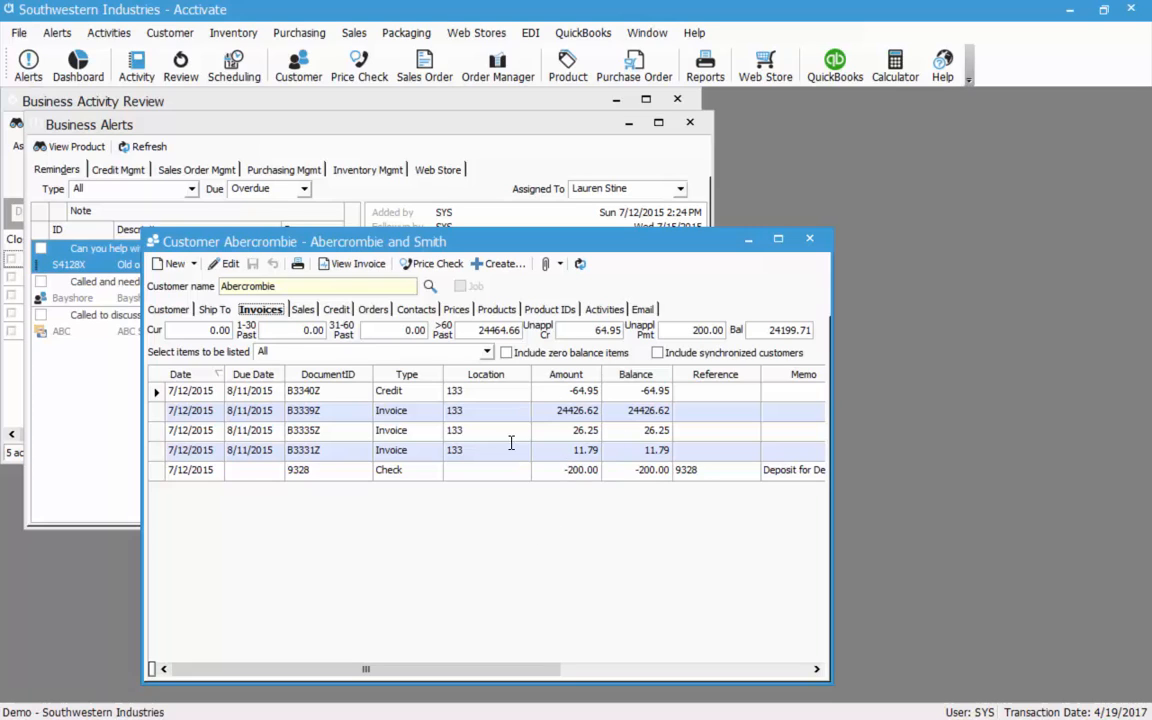
Include zero-balance items, keep listing all items, and open the 3/16/2015 invoice B3328Z.
{"action": "left_click", "coordinate": [506, 353]}
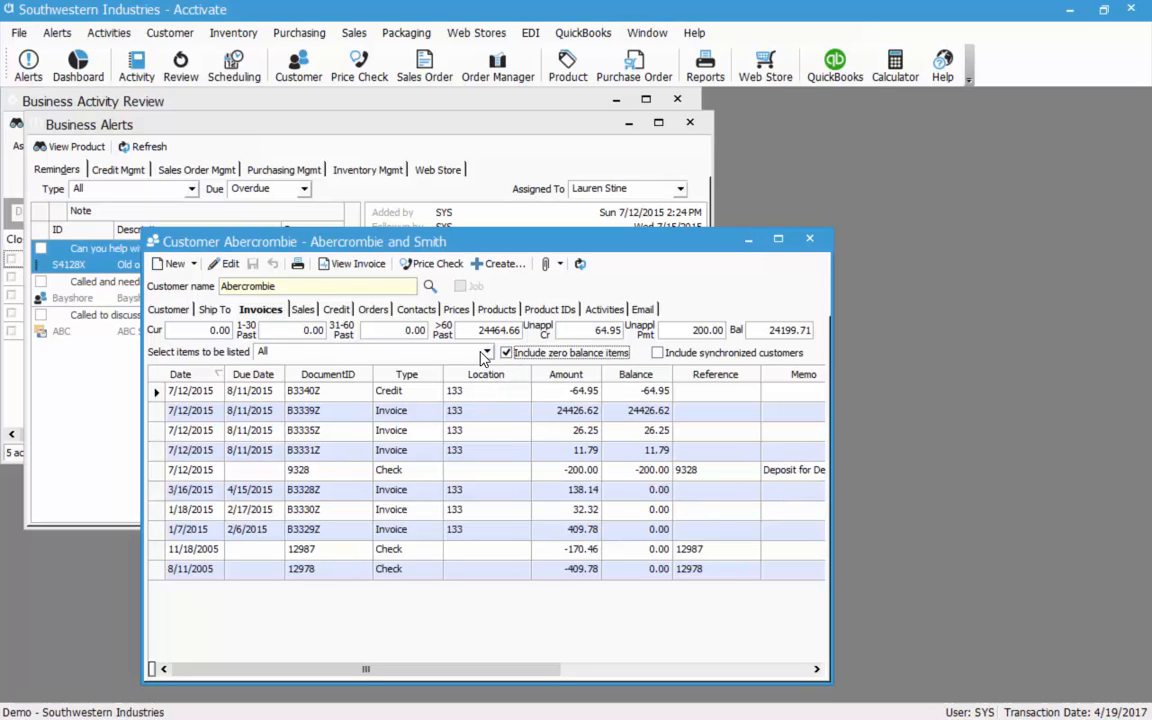
{"action": "left_click", "coordinate": [485, 354]}
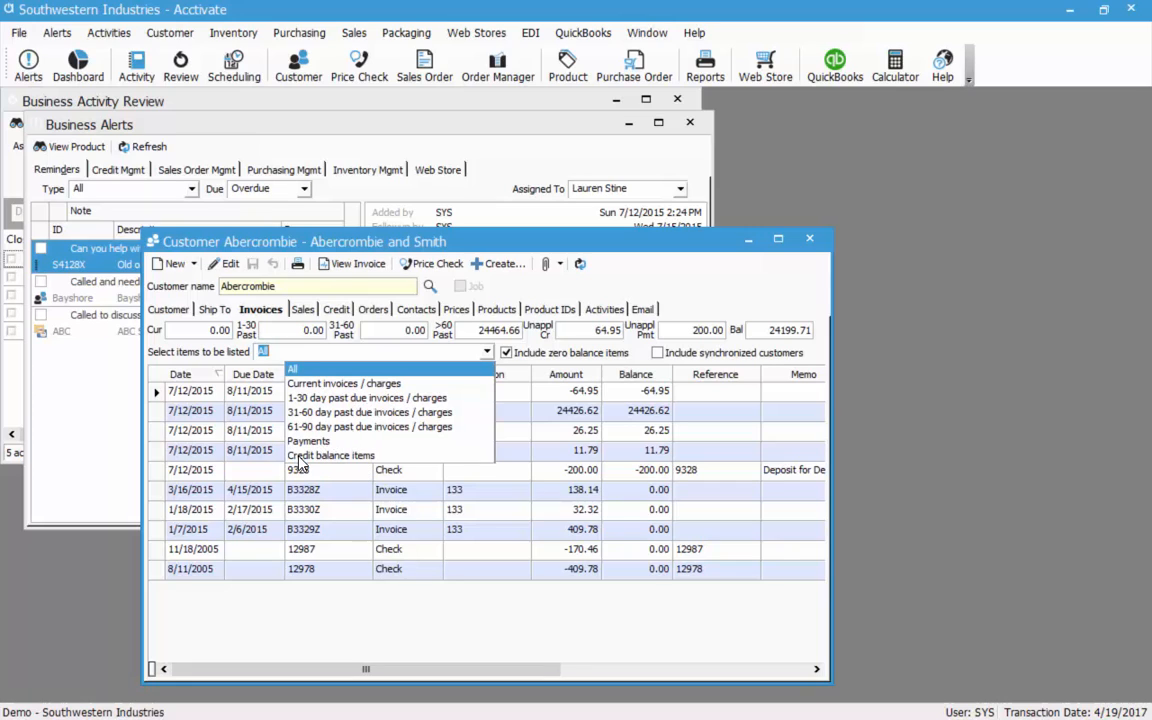
{"action": "left_click", "coordinate": [371, 490]}
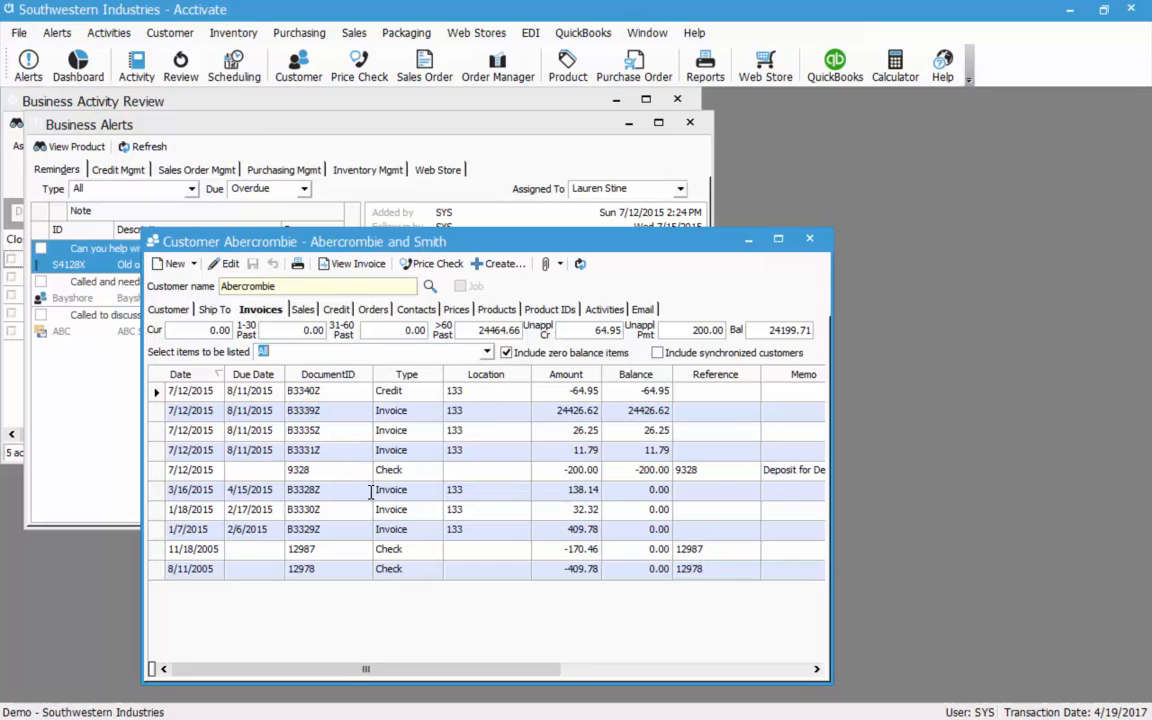
{"action": "left_click", "coordinate": [371, 490]}
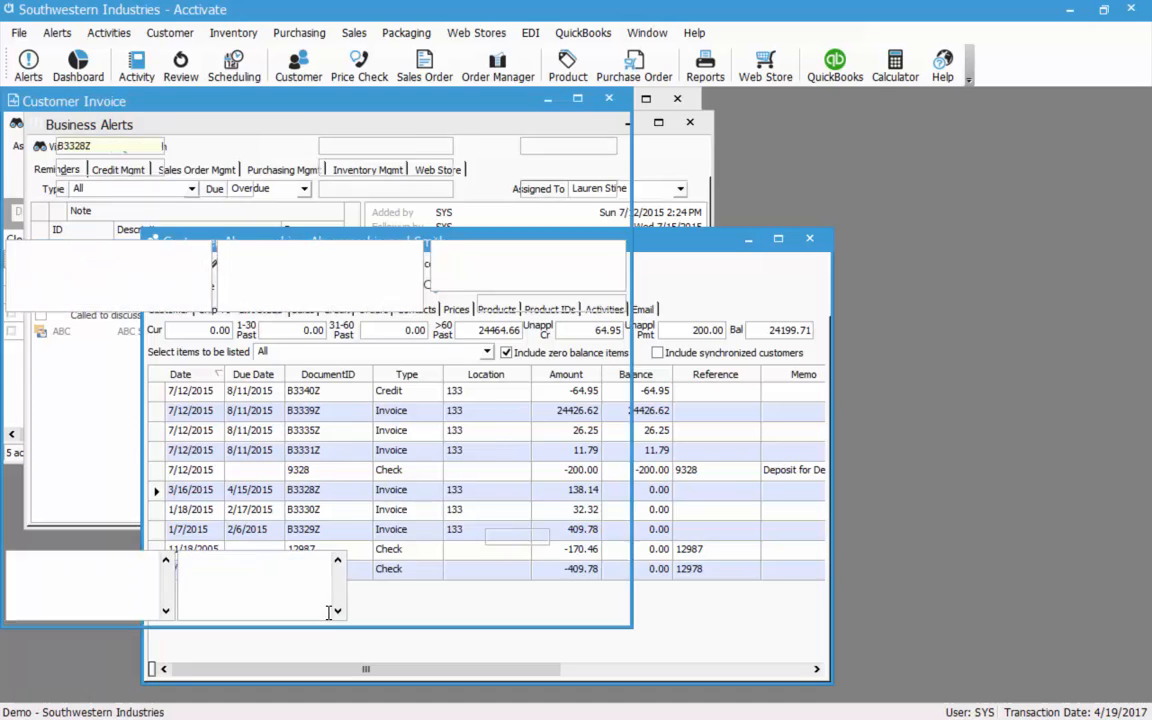
Mark invoice B3328Z as In Dispute with due date 4/30/2015 and save it.
{"action": "left_click_drag", "start_coordinate": [268, 107], "coordinate": [313, 120]}
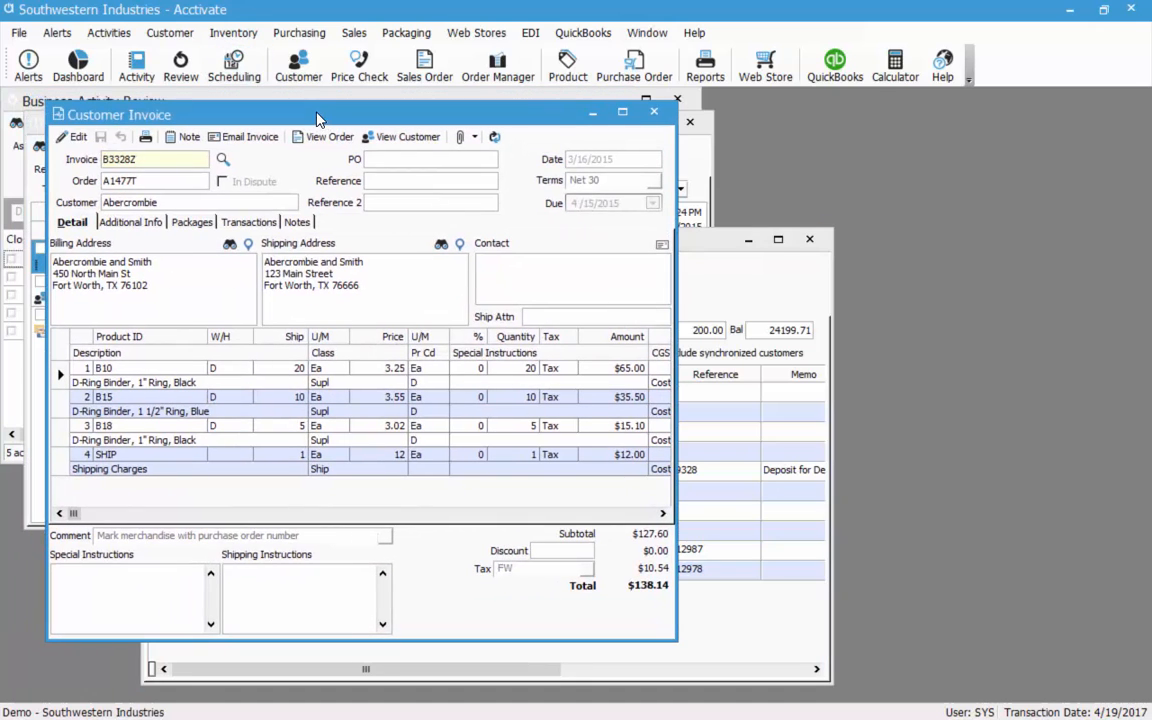
{"action": "left_click", "coordinate": [74, 139]}
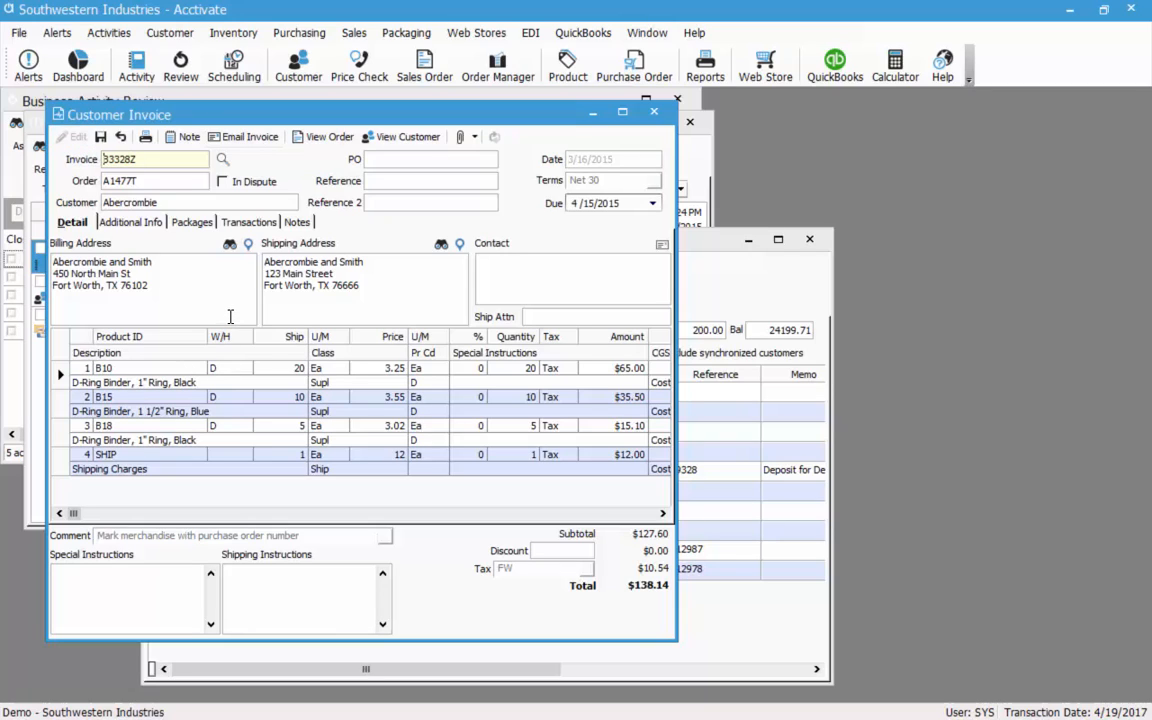
{"action": "left_click", "coordinate": [222, 181]}
{"action": "left_click", "coordinate": [180, 289]}
{"action": "left_click", "coordinate": [652, 204]}
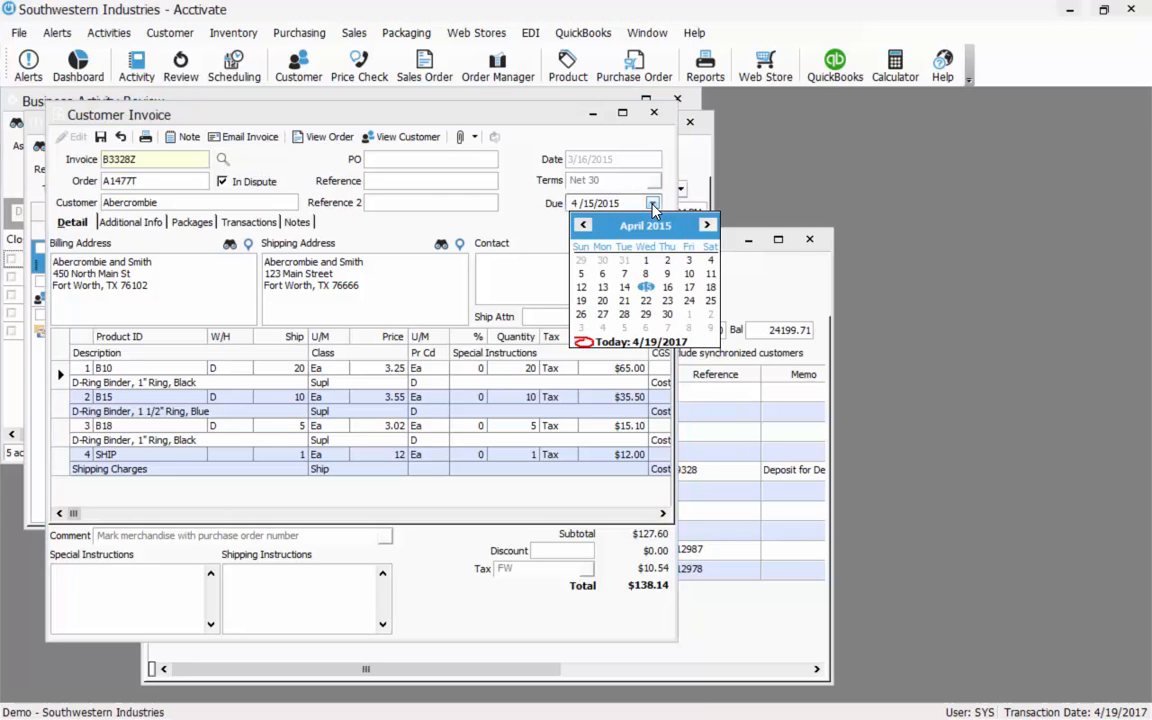
{"action": "left_click", "coordinate": [667, 314]}
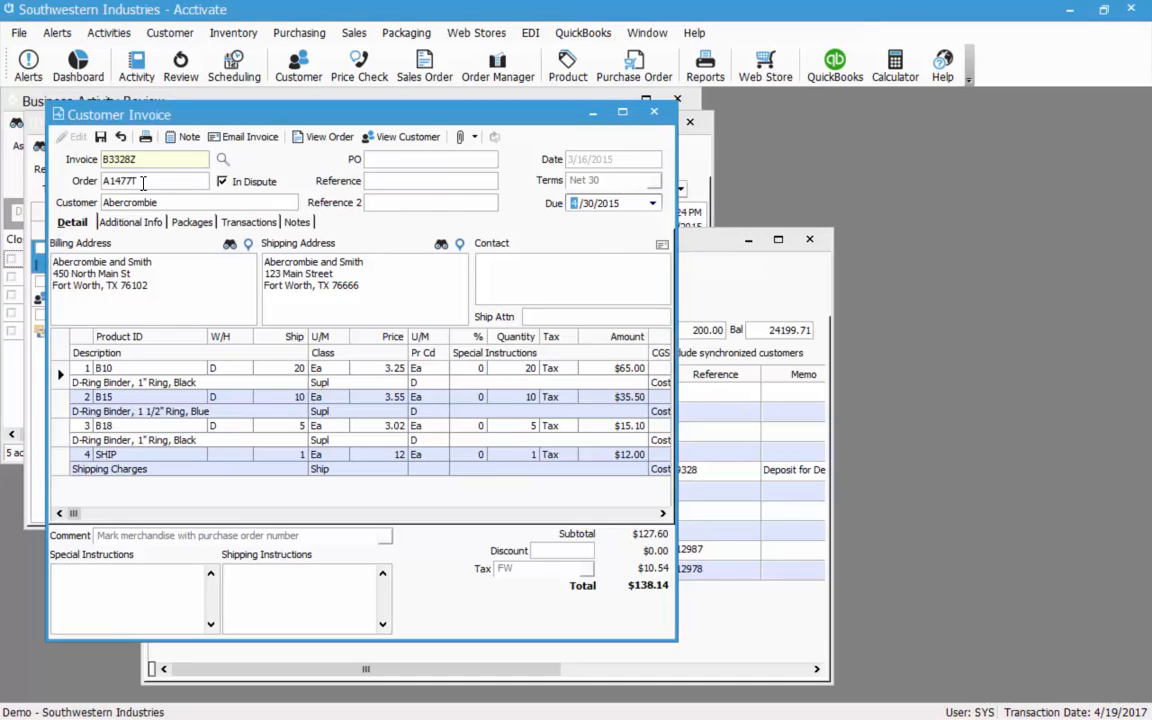
{"action": "left_click", "coordinate": [99, 141]}
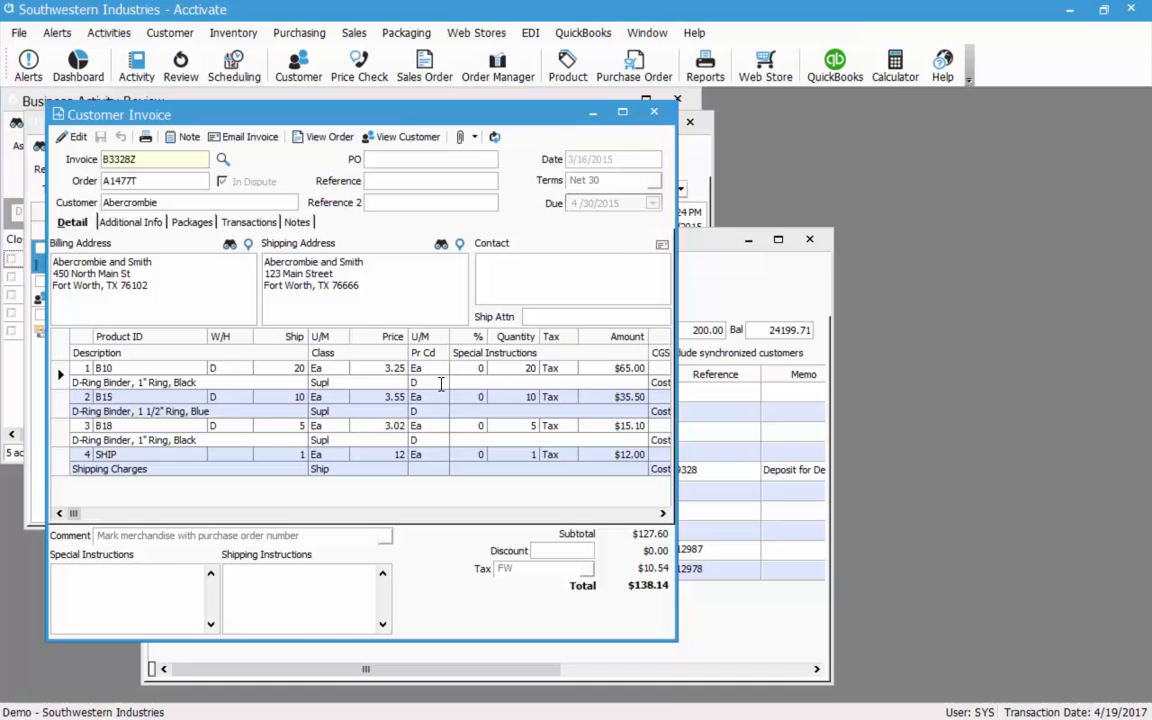
Glance at the invoice notes, close the invoice, and view Abercrombie's sales history.
{"action": "left_click", "coordinate": [292, 224]}
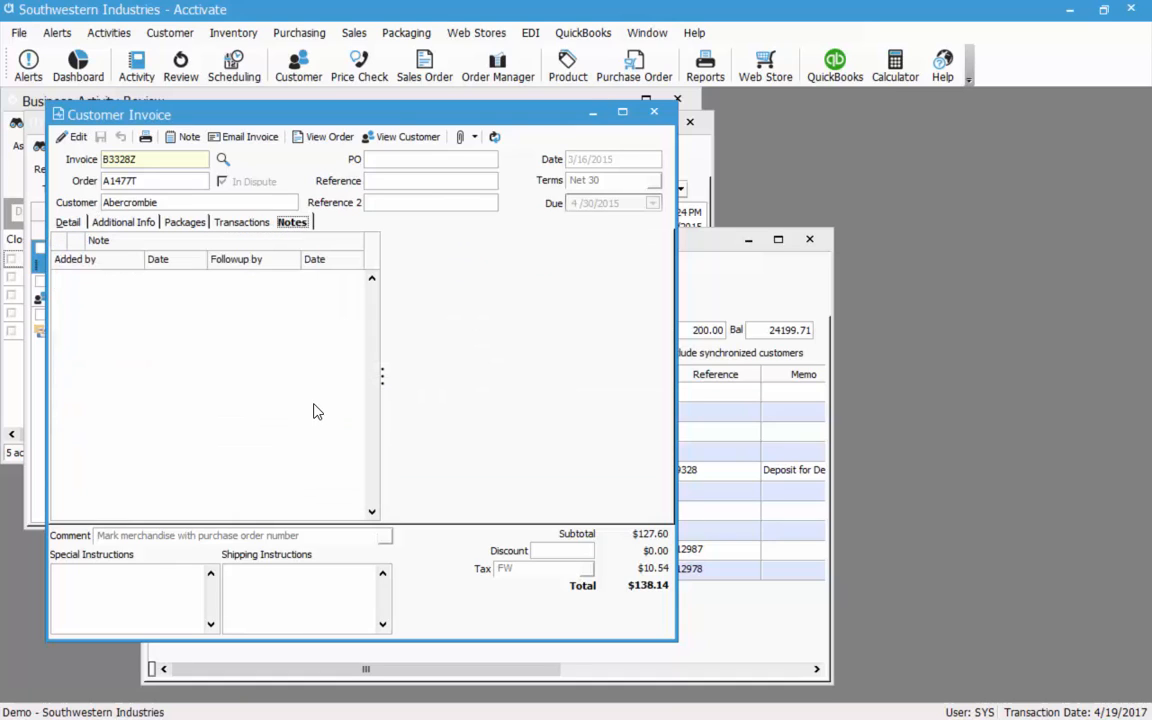
{"action": "left_click", "coordinate": [74, 224]}
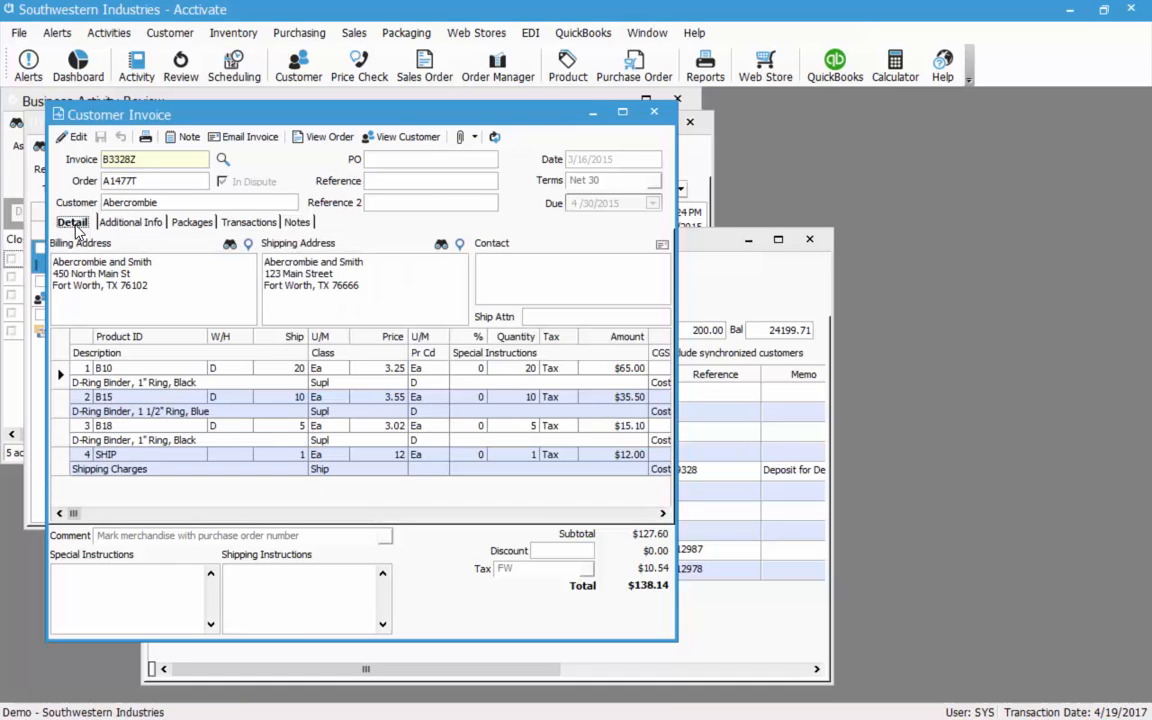
{"action": "left_click", "coordinate": [593, 113]}
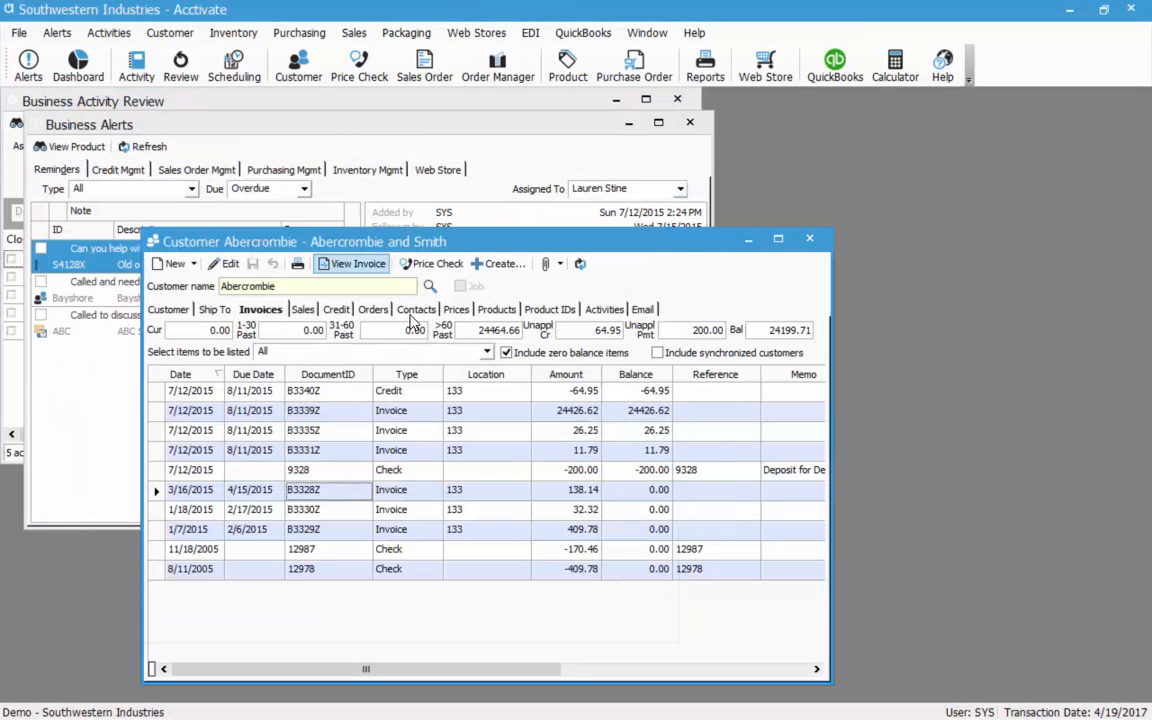
{"action": "left_click", "coordinate": [302, 309]}
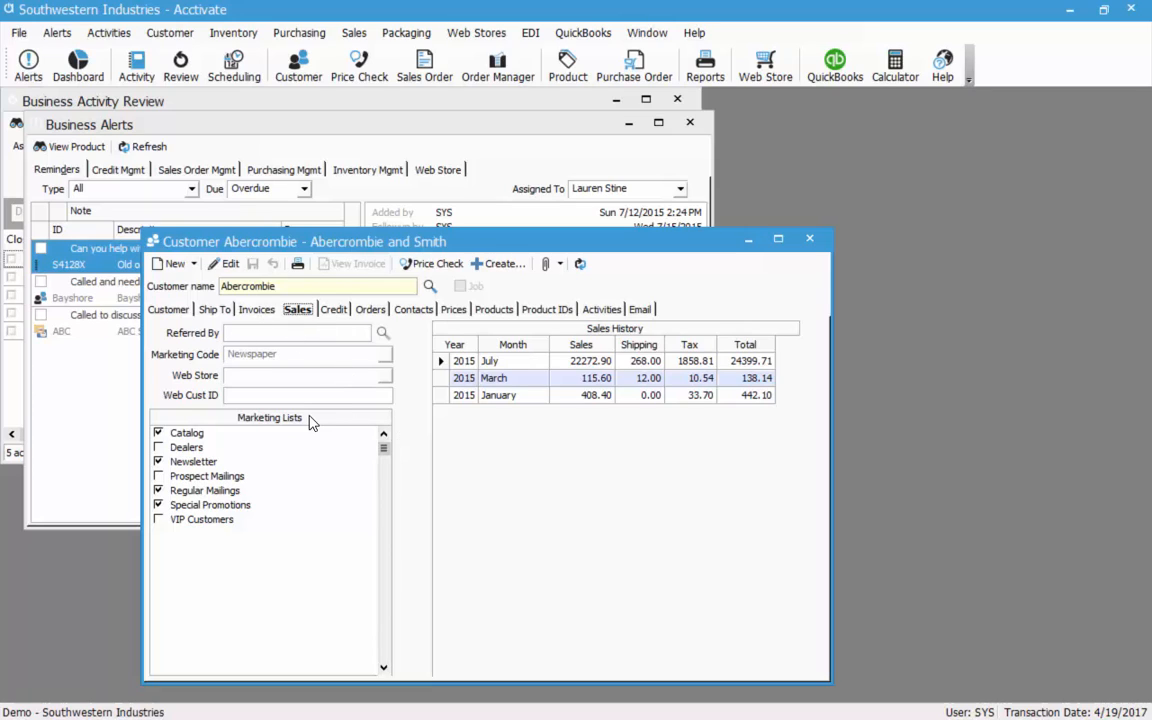
Keep Newspaper as the marketing code, adjust the mailing lists, save, and show open orders.
{"action": "left_click", "coordinate": [224, 263]}
{"action": "left_click", "coordinate": [386, 354]}
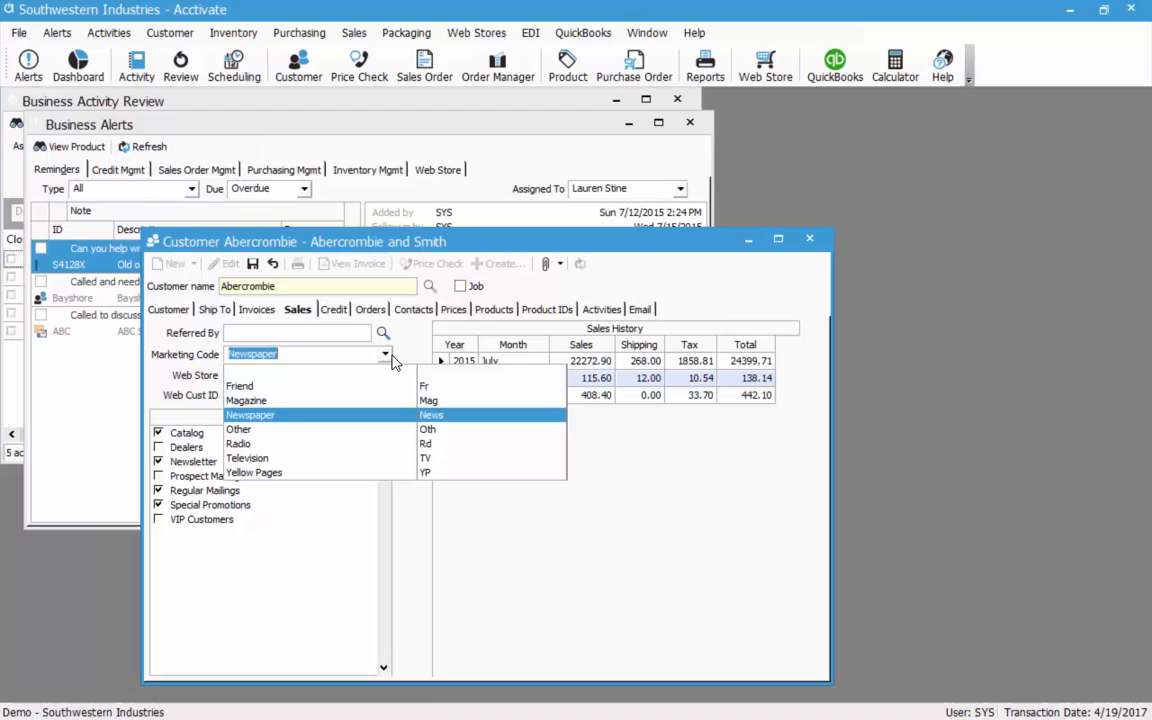
{"action": "left_click", "coordinate": [386, 355]}
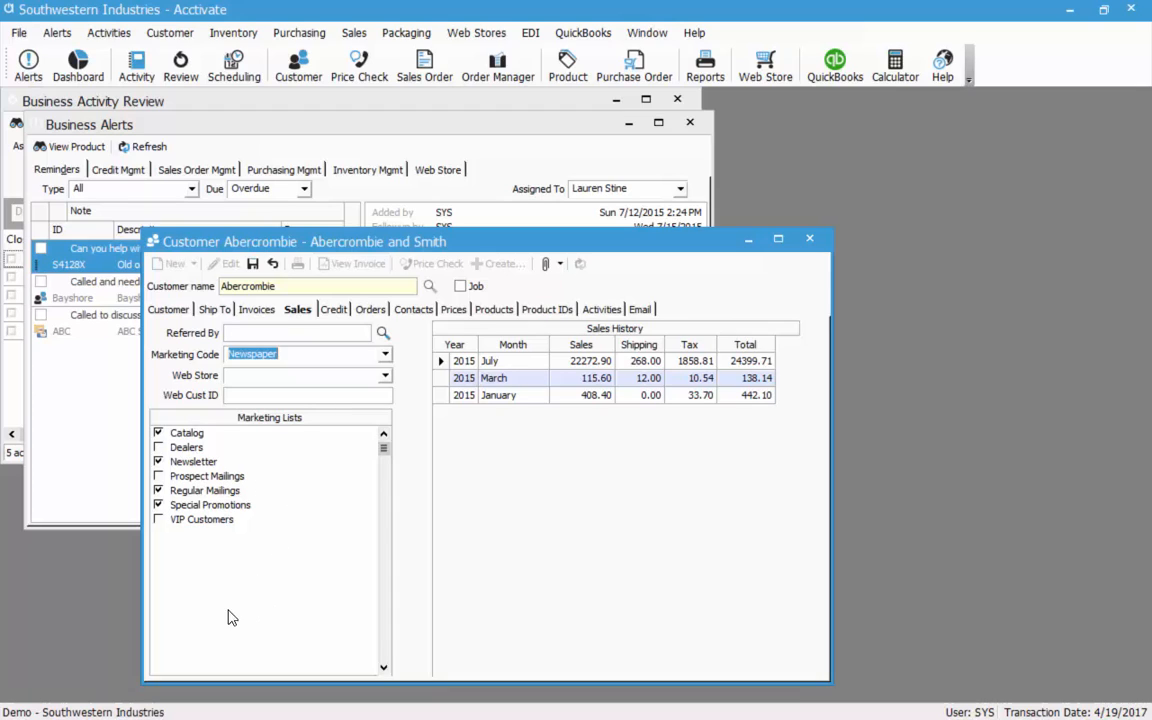
{"action": "left_click", "coordinate": [158, 490]}
{"action": "left_click", "coordinate": [254, 268]}
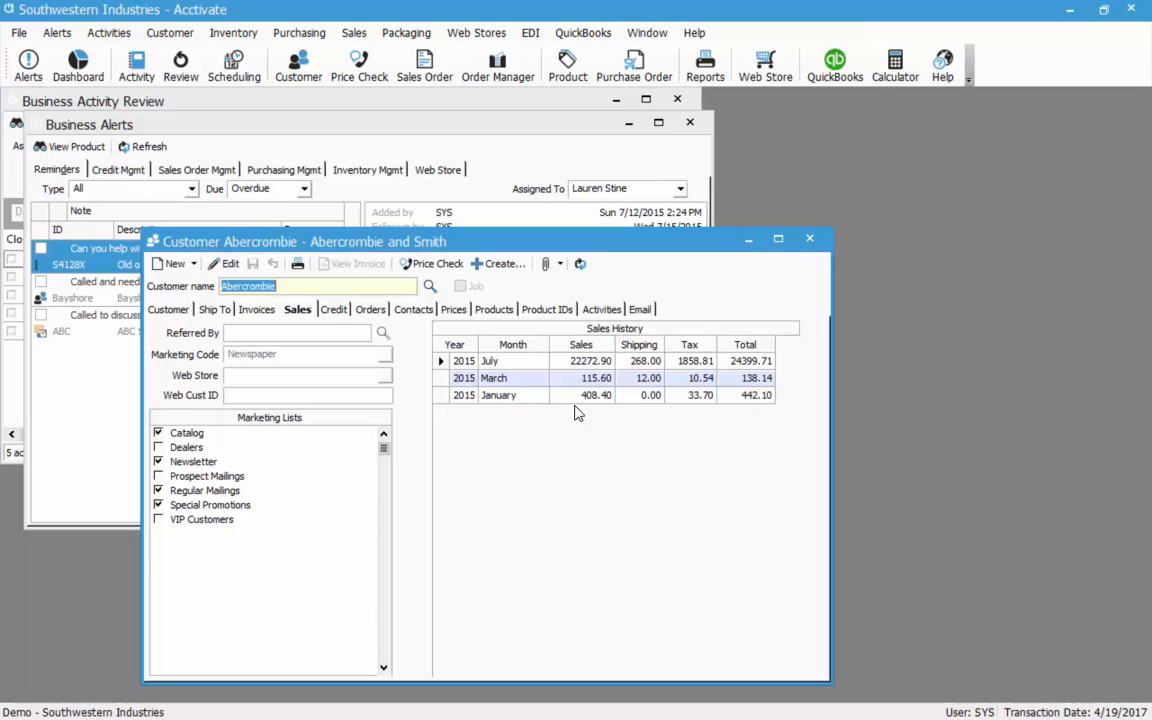
{"action": "left_click", "coordinate": [376, 310]}
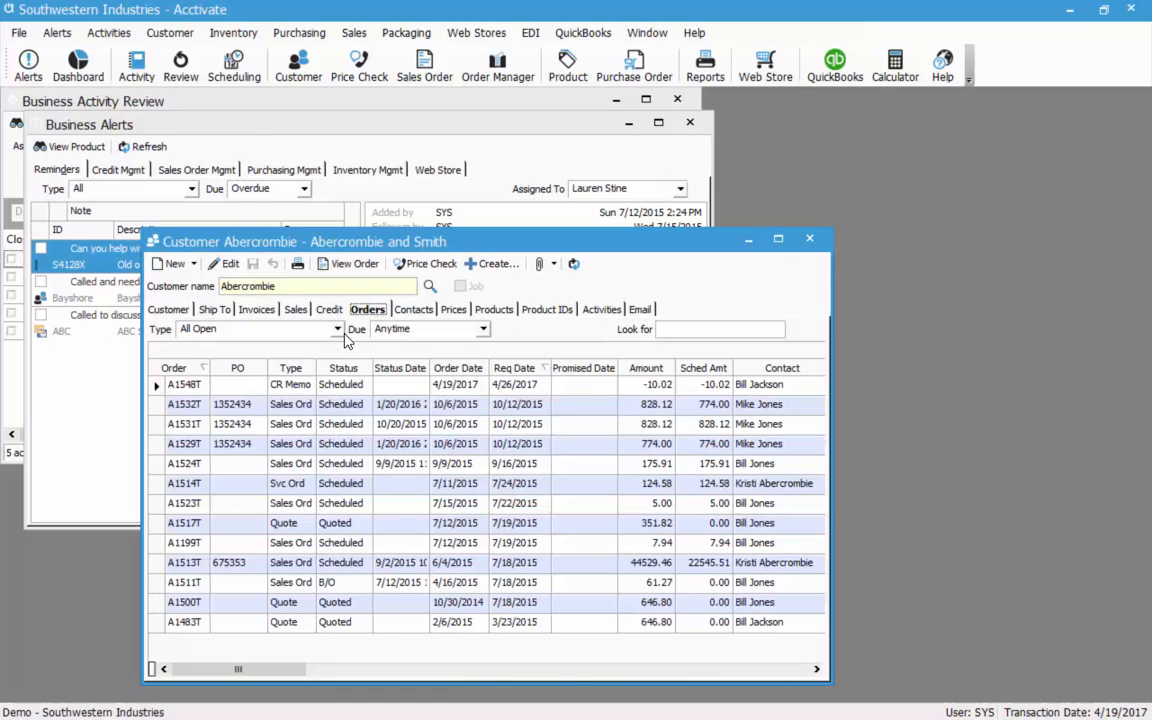
Keep all open order types listed, then view Abercrombie's contacts.
{"action": "left_click", "coordinate": [338, 329]}
{"action": "left_click", "coordinate": [340, 463]}
{"action": "left_click", "coordinate": [413, 310]}
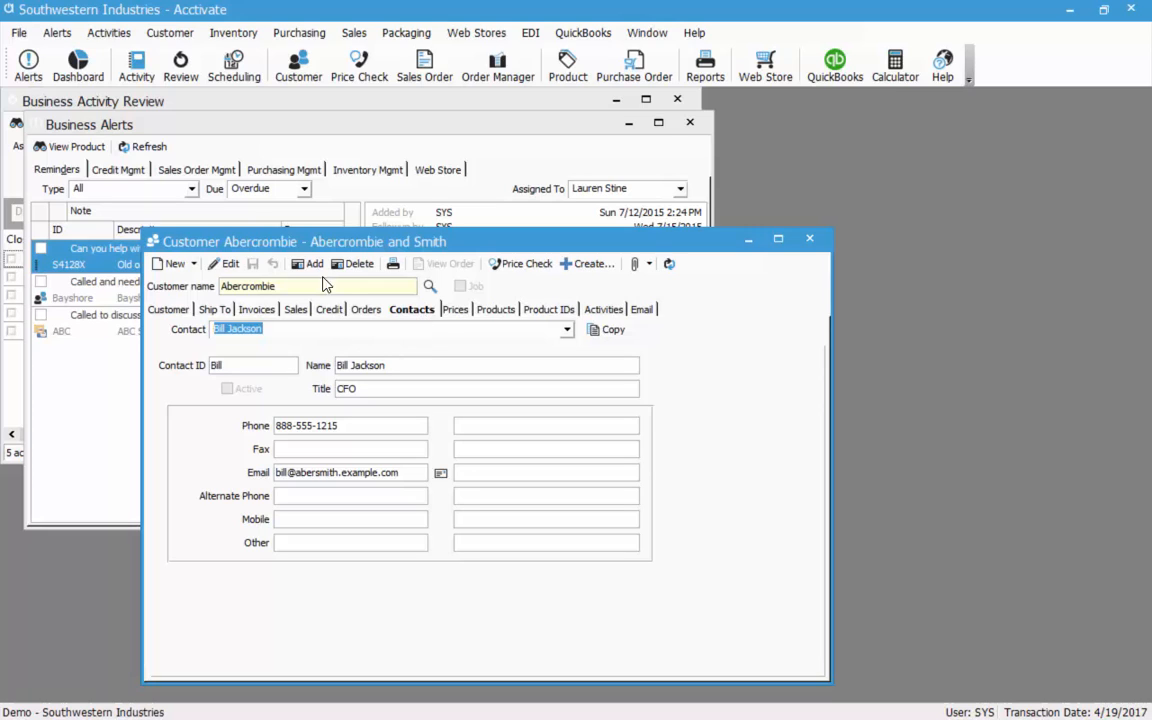
Review the CFO contact's name, title, contact ID and phone, then show contract prices.
{"action": "left_click", "coordinate": [566, 331]}
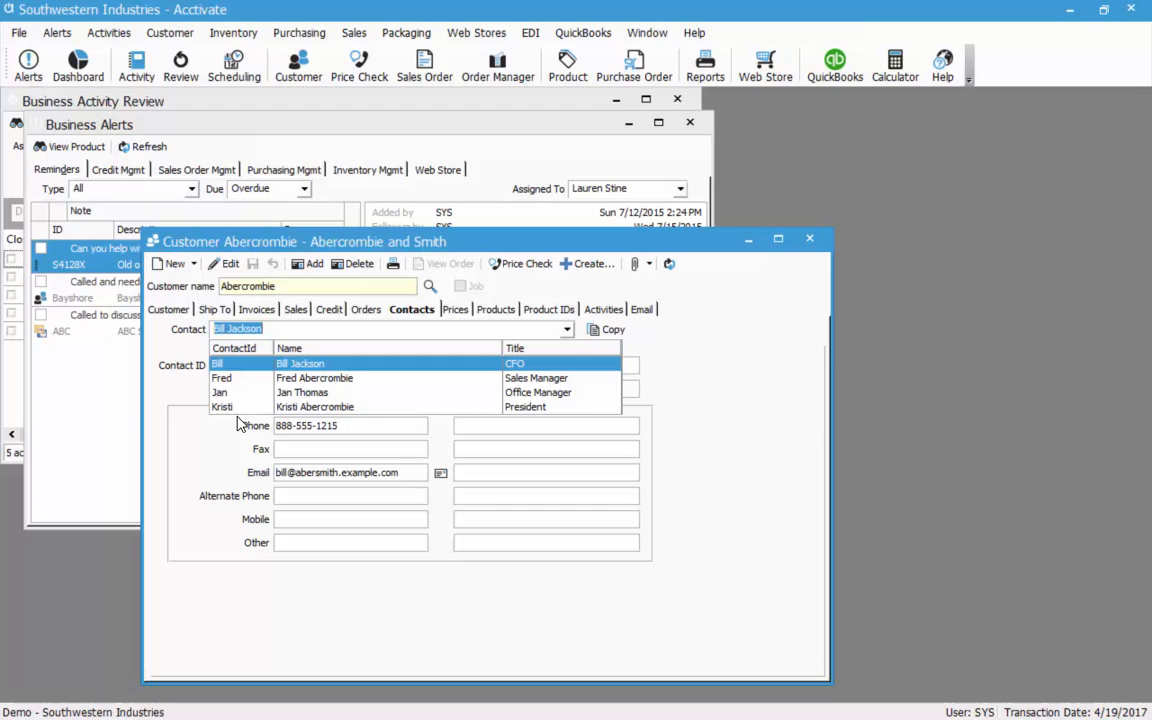
{"action": "left_click", "coordinate": [206, 408]}
{"action": "left_click", "coordinate": [411, 365]}
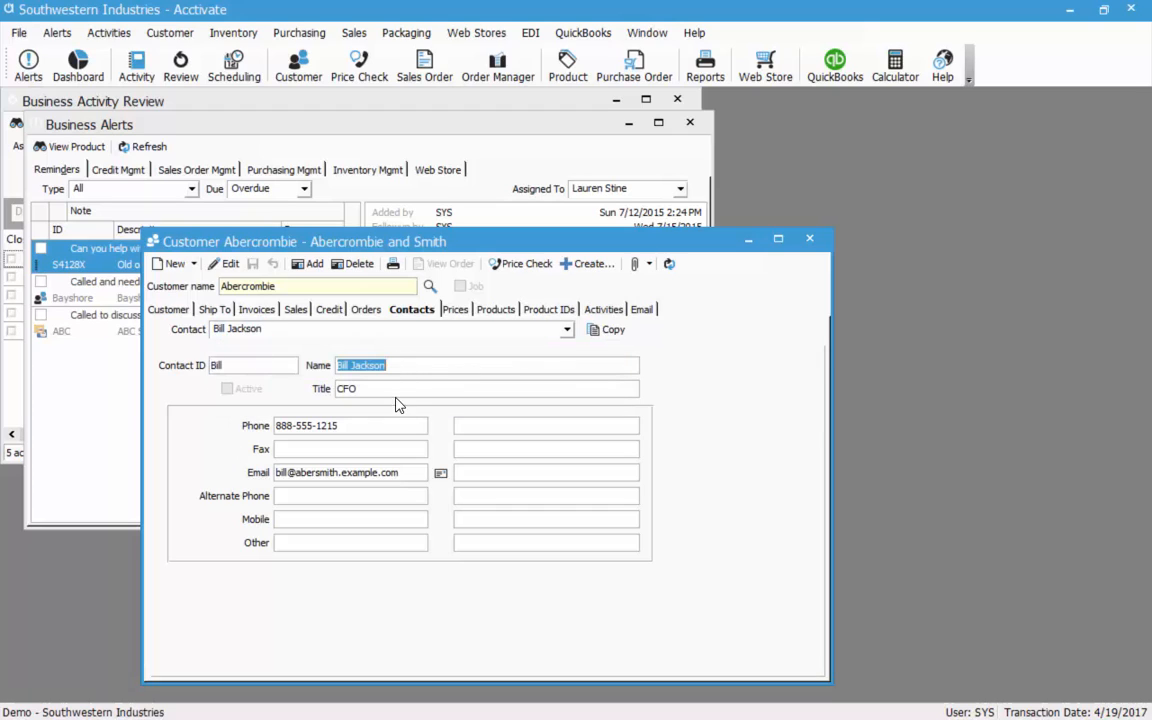
{"action": "left_click", "coordinate": [391, 390]}
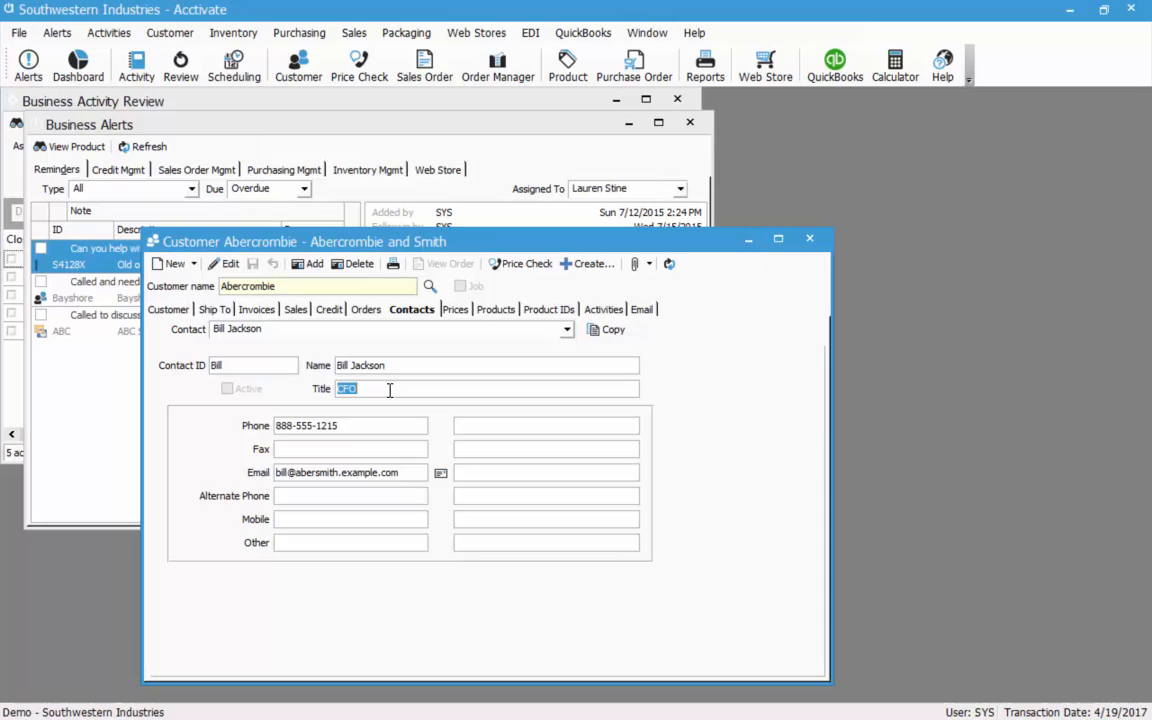
{"action": "left_click", "coordinate": [254, 367]}
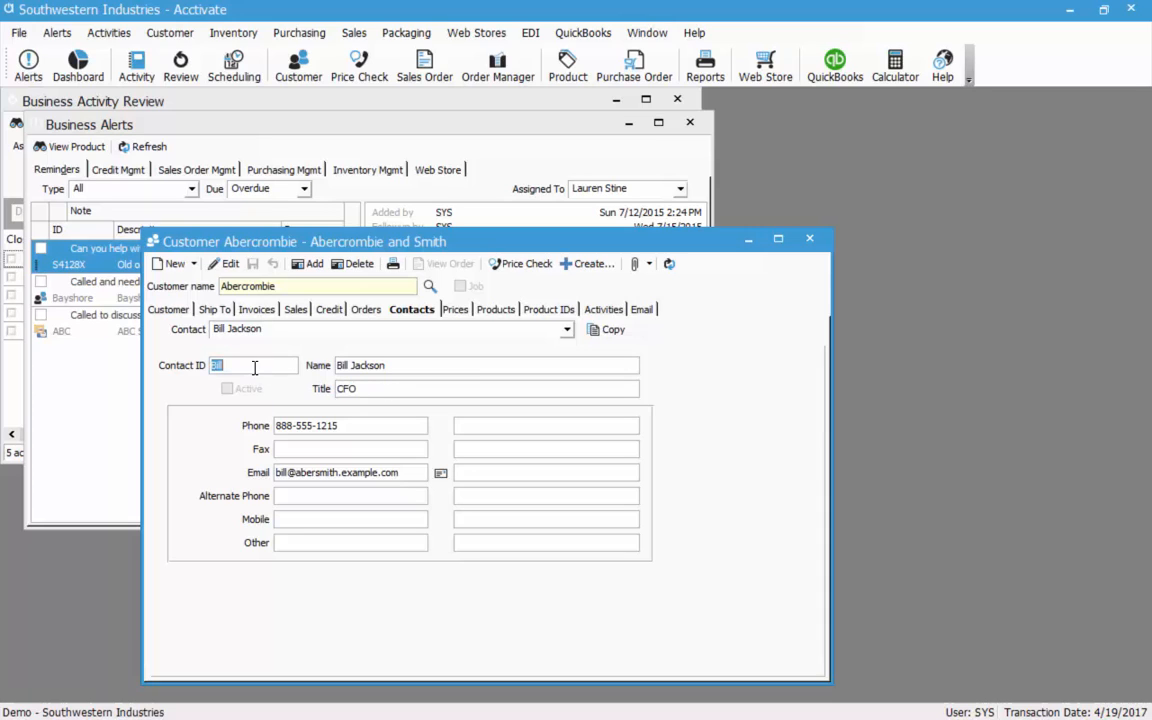
{"action": "left_click", "coordinate": [364, 387]}
{"action": "left_click", "coordinate": [393, 429]}
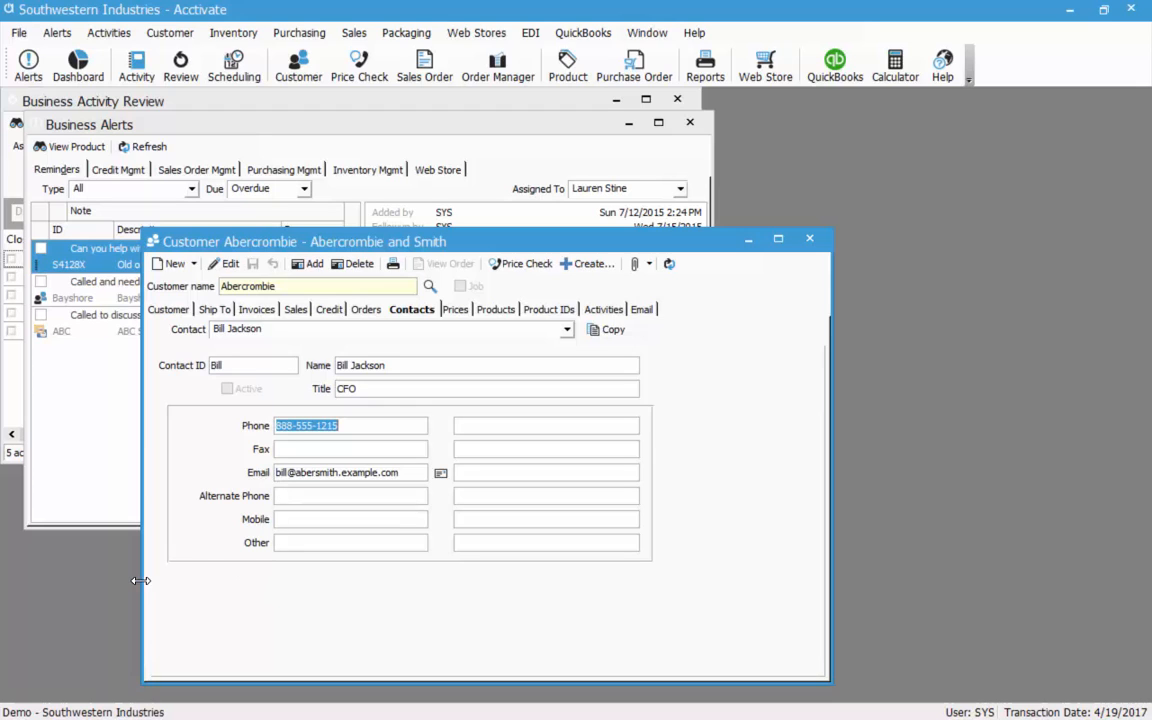
{"action": "left_click", "coordinate": [453, 310]}
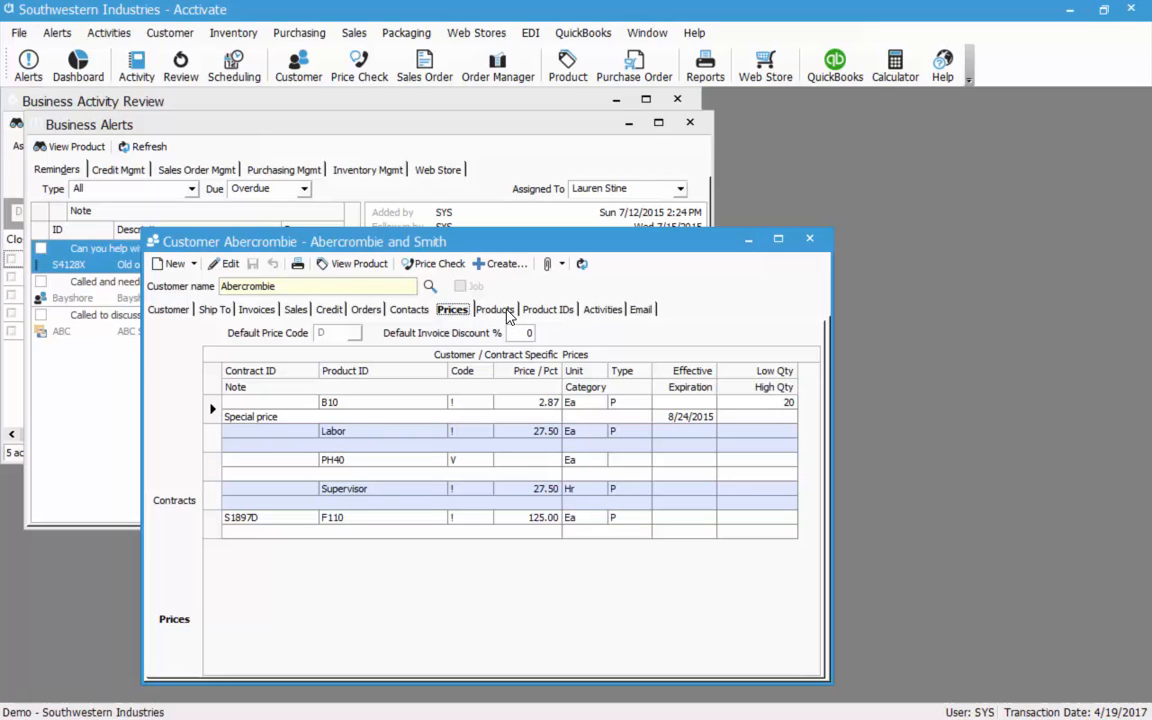
Browse the customer's purchased products, scrolling the grid and moving Price next to Invoice Date.
{"action": "left_click", "coordinate": [492, 312]}
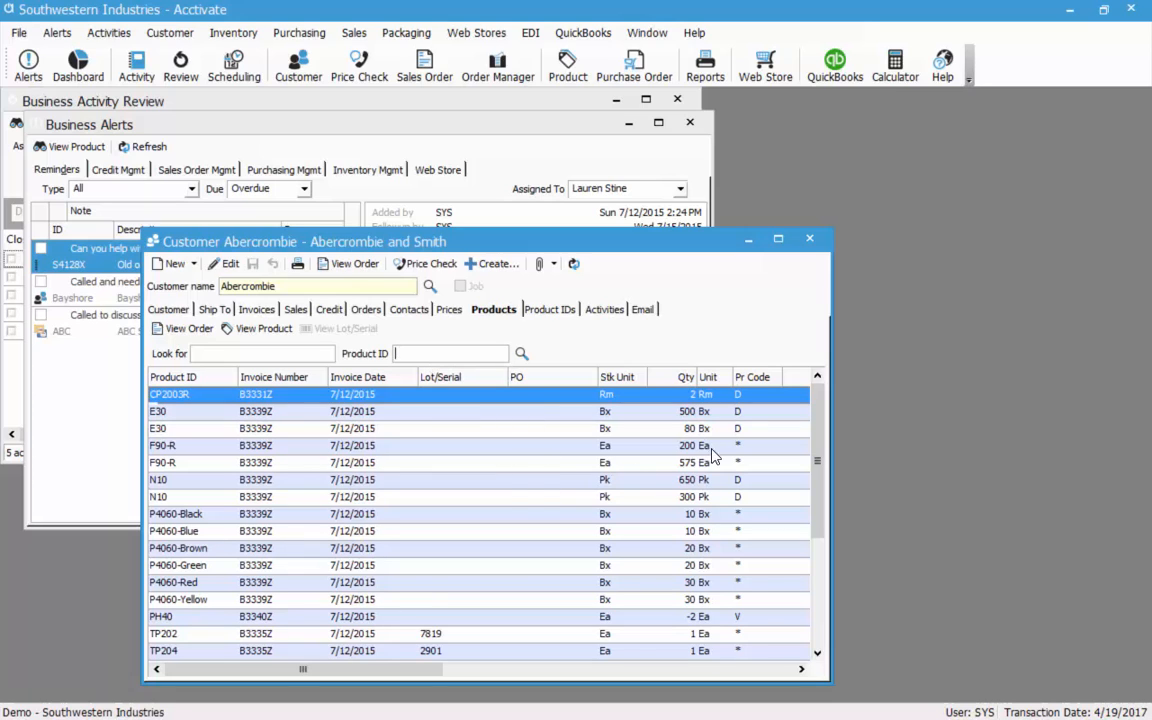
{"action": "left_click", "coordinate": [800, 669]}
{"action": "left_click", "coordinate": [800, 669]}
{"action": "left_click", "coordinate": [800, 669]}
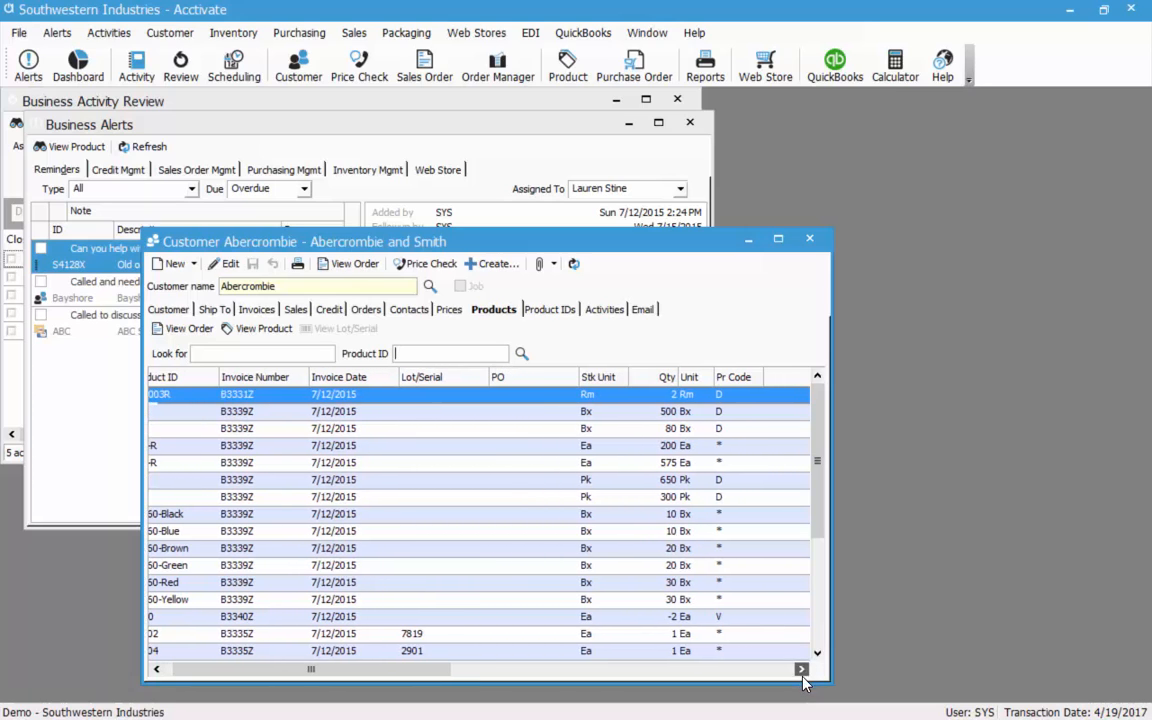
{"action": "left_click", "coordinate": [800, 669]}
{"action": "left_click_drag", "start_coordinate": [355, 669], "coordinate": [436, 669]}
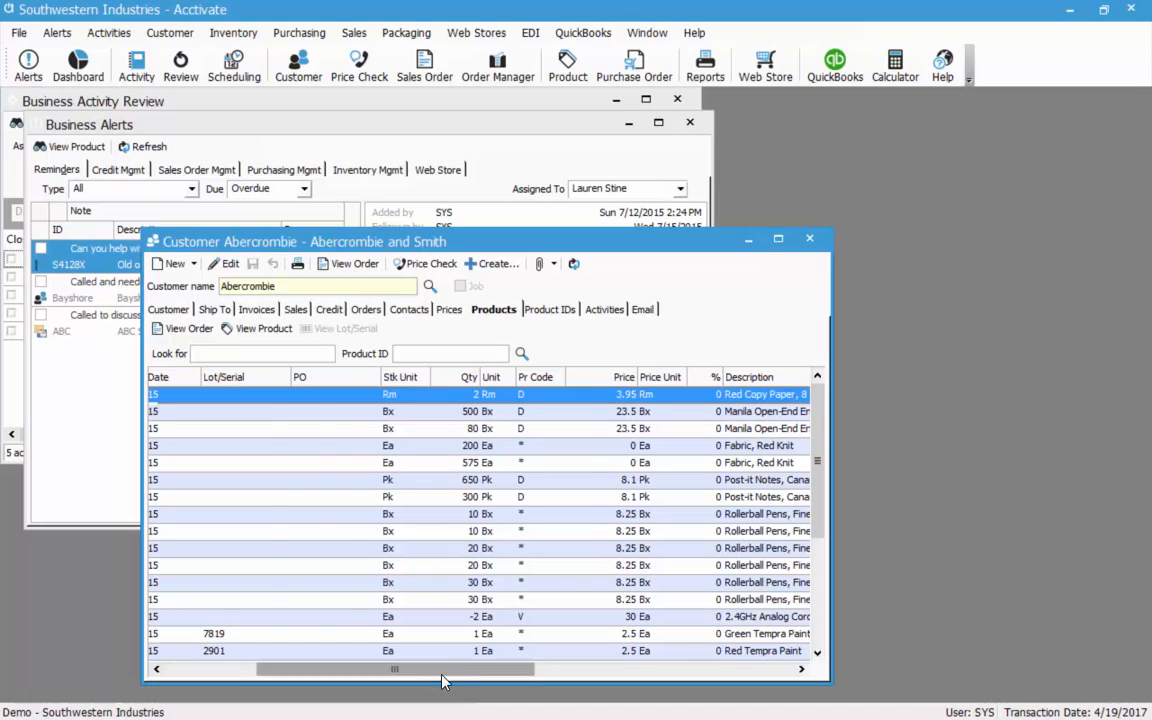
{"action": "left_click_drag", "start_coordinate": [442, 669], "coordinate": [350, 669]}
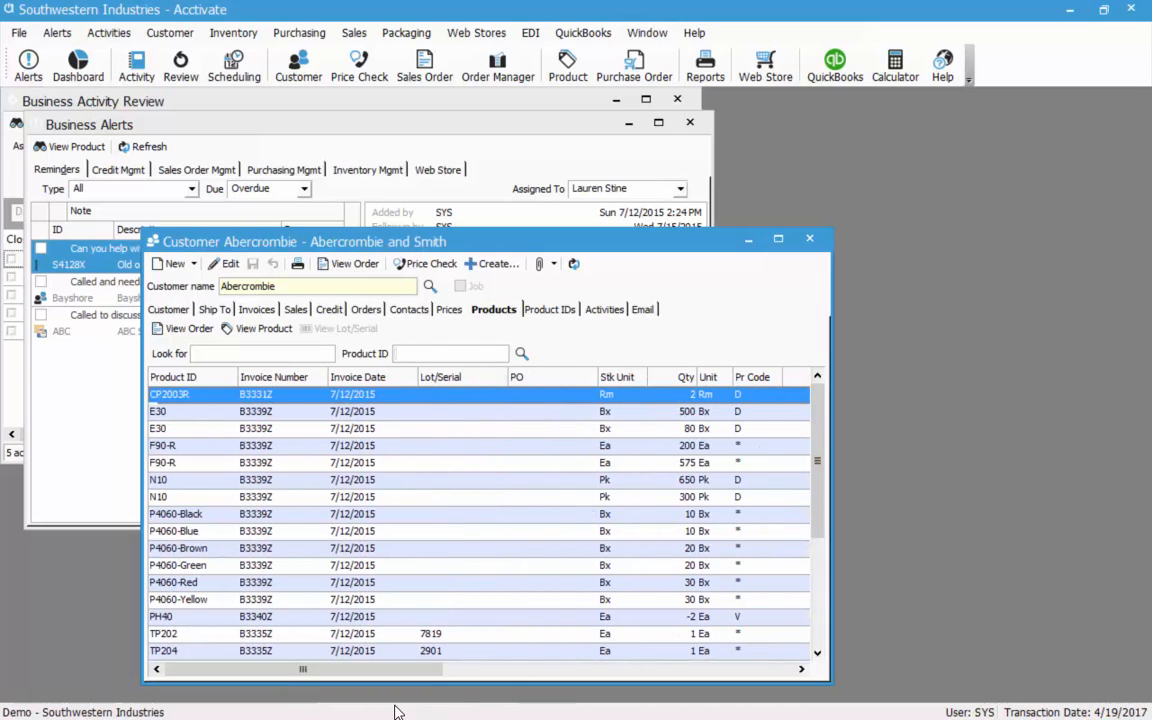
{"action": "left_click_drag", "start_coordinate": [394, 669], "coordinate": [458, 669]}
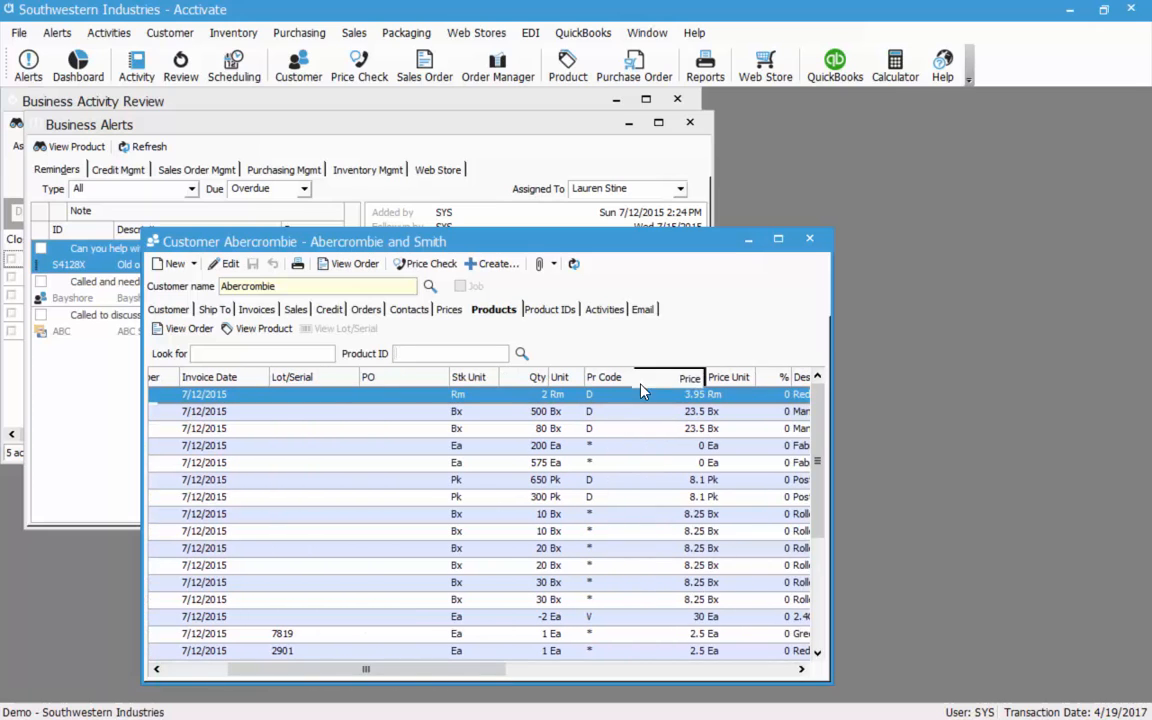
{"action": "left_click_drag", "start_coordinate": [641, 392], "coordinate": [342, 379]}
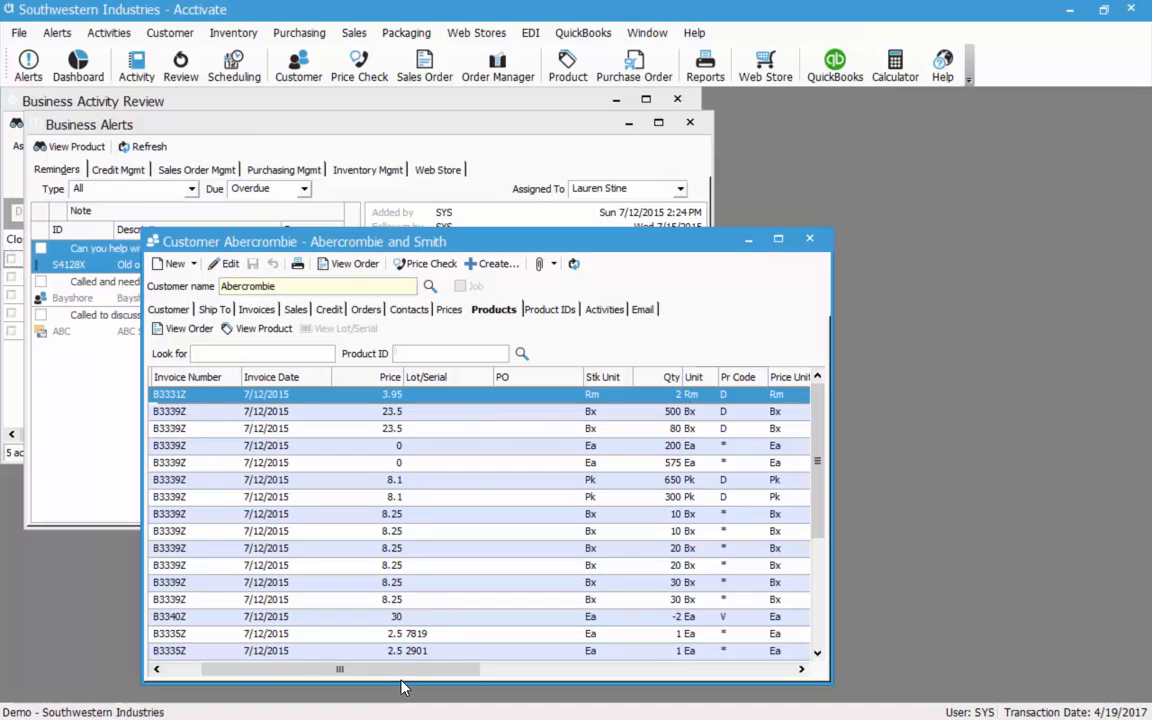
{"action": "left_click_drag", "start_coordinate": [377, 671], "coordinate": [335, 670]}
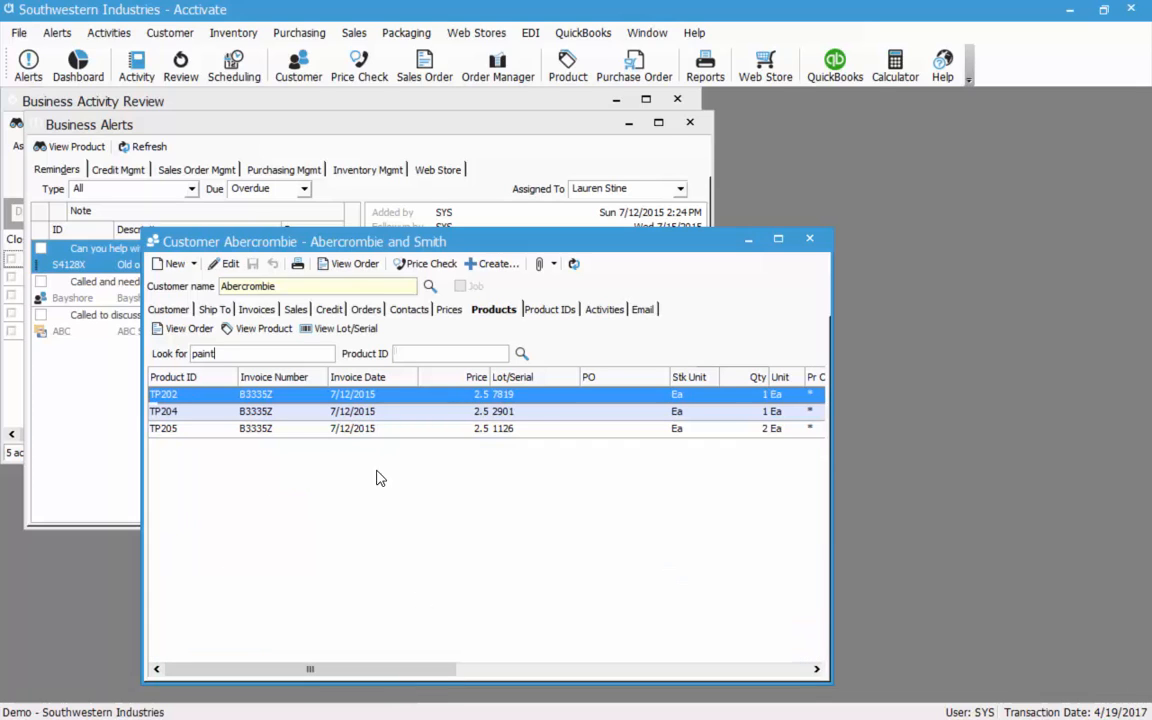
{"action": "left_click_drag", "start_coordinate": [425, 669], "coordinate": [598, 669]}
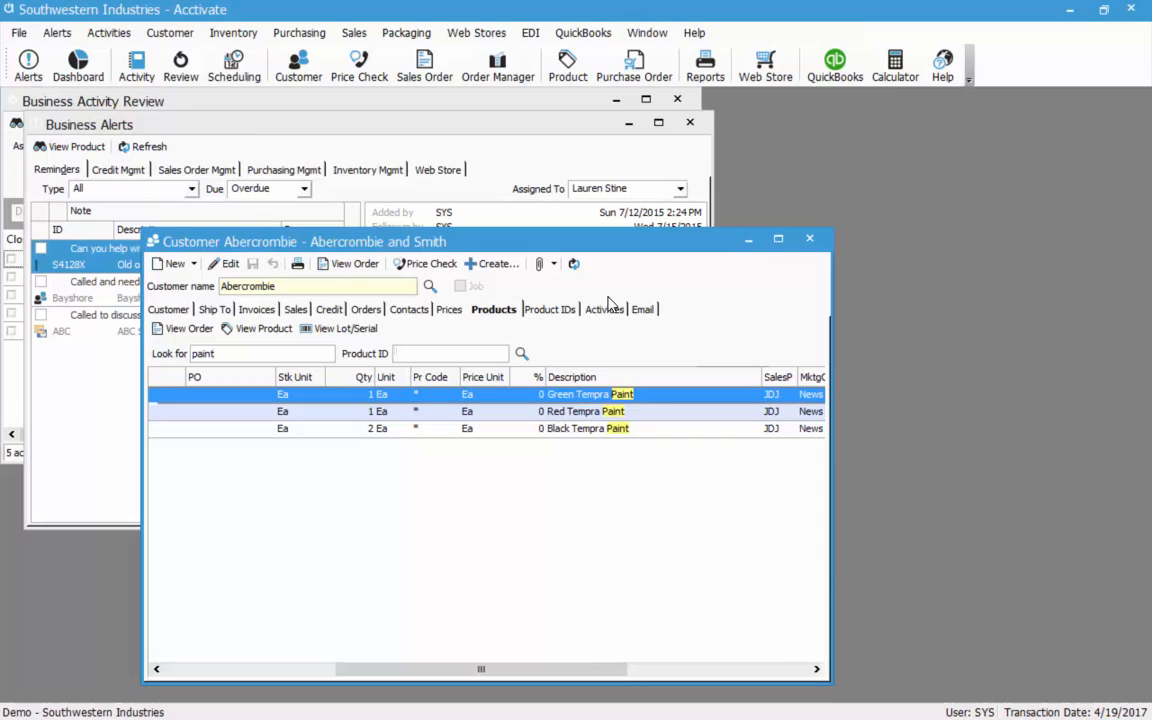
{"action": "left_click_drag", "start_coordinate": [481, 669], "coordinate": [239, 669]}
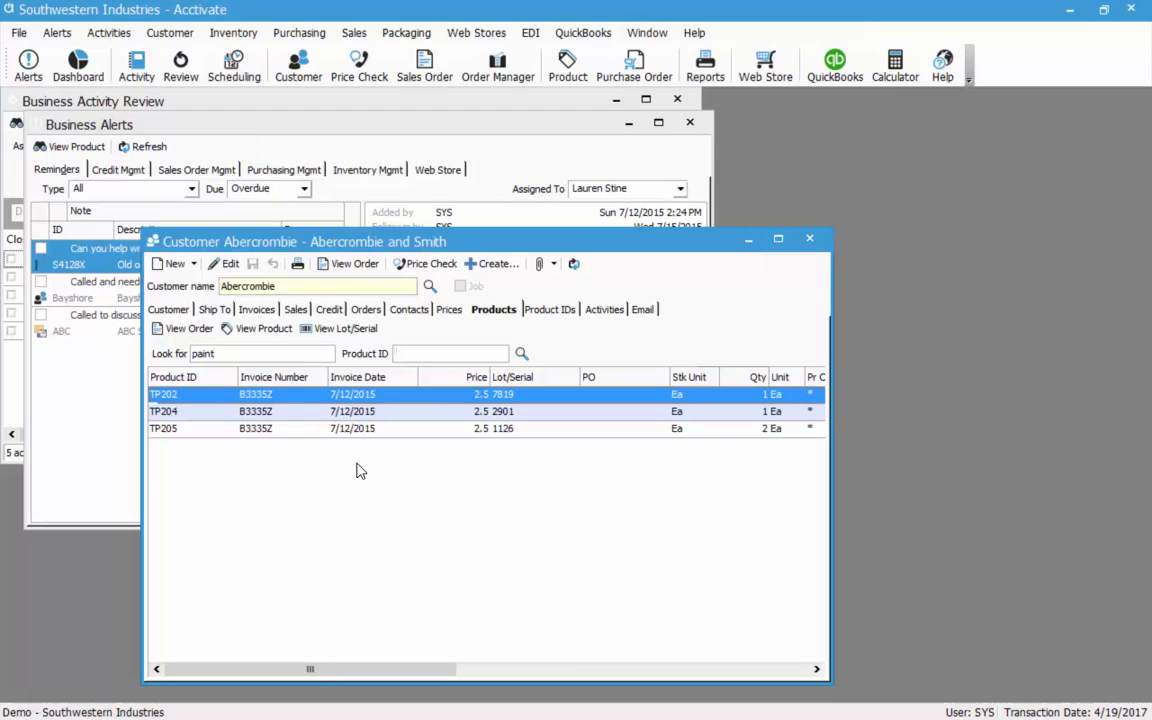
View the TP202 purchase's lot/serial details, cancel, and move to the empty Product IDs list.
{"action": "left_click", "coordinate": [345, 329]}
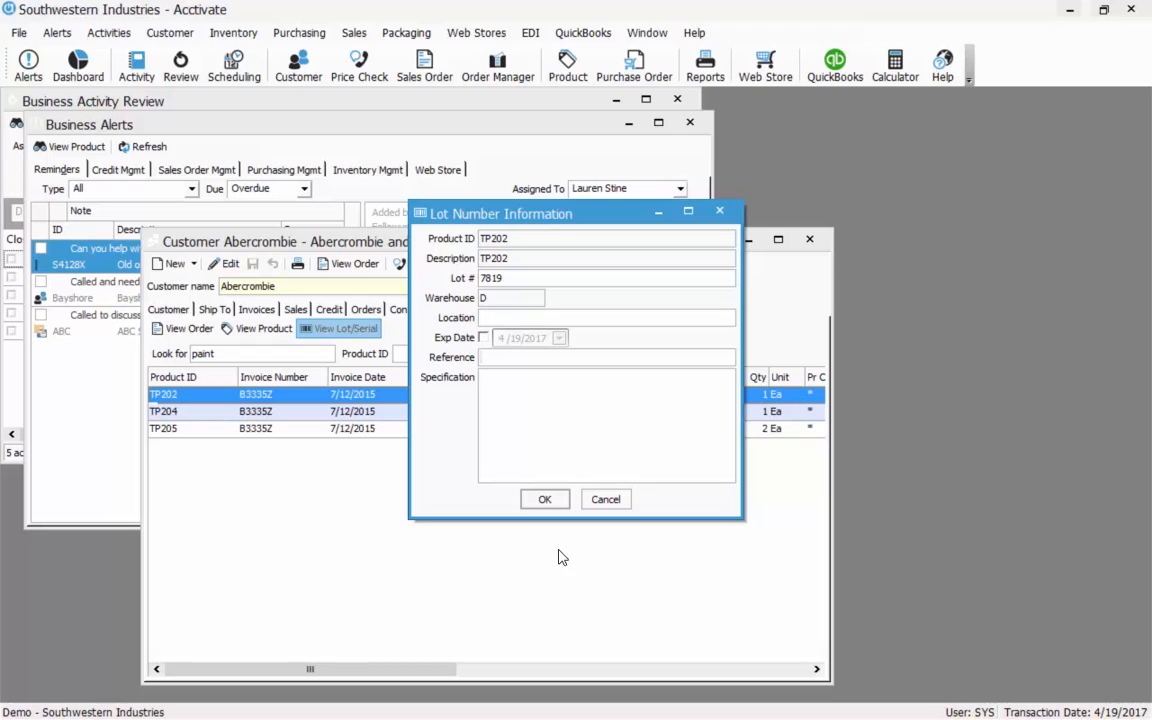
{"action": "left_click", "coordinate": [605, 500]}
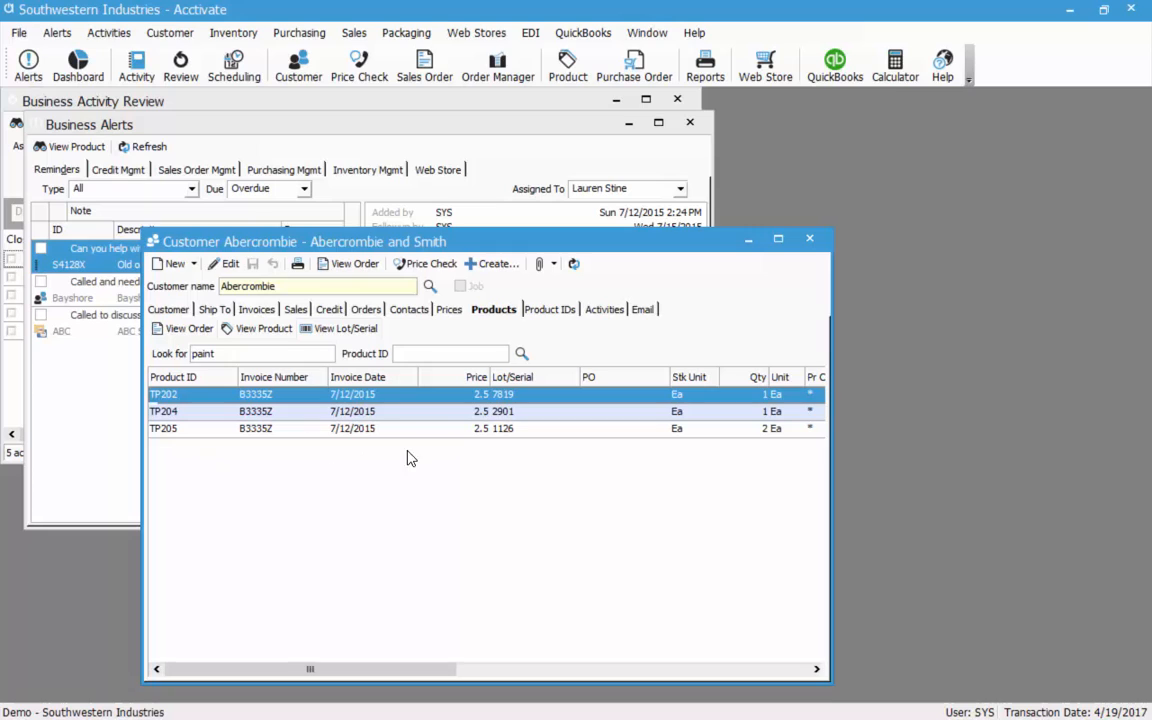
{"action": "key", "text": "ctrl+Tab"}
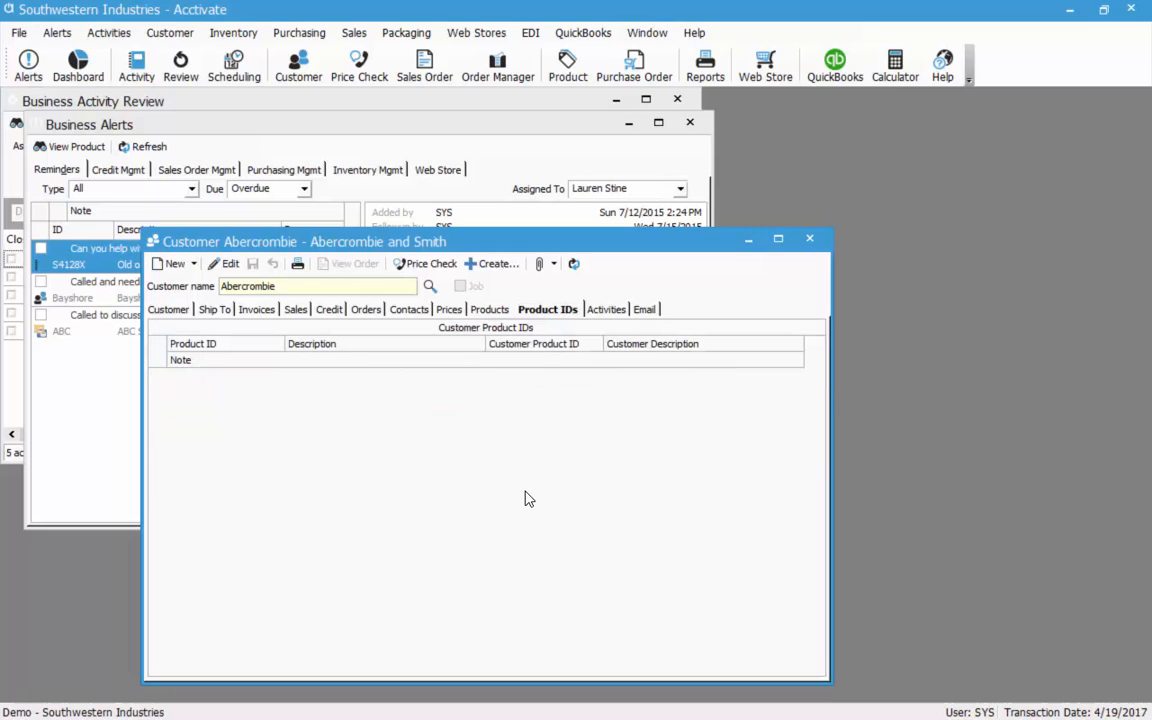
Add 'Windex Plus' as the customer product ID for A121 Glass cleaner, save, and show activities.
{"action": "left_click", "coordinate": [226, 264]}
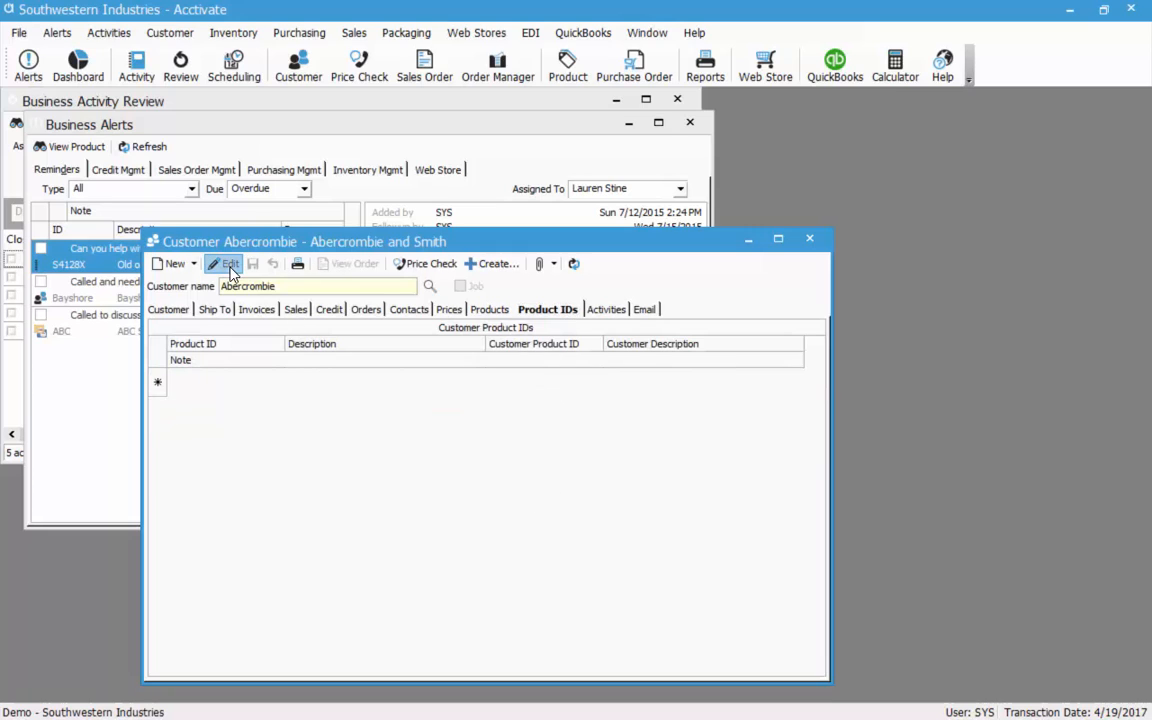
{"action": "left_click", "coordinate": [240, 376]}
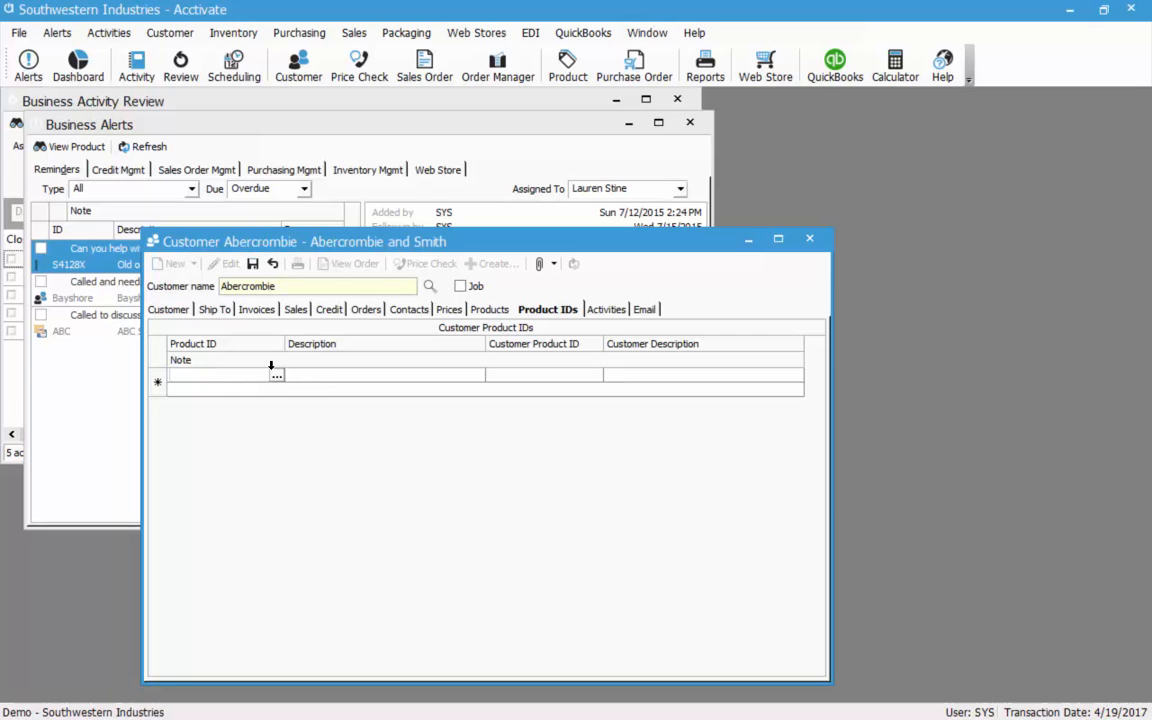
{"action": "left_click", "coordinate": [277, 376]}
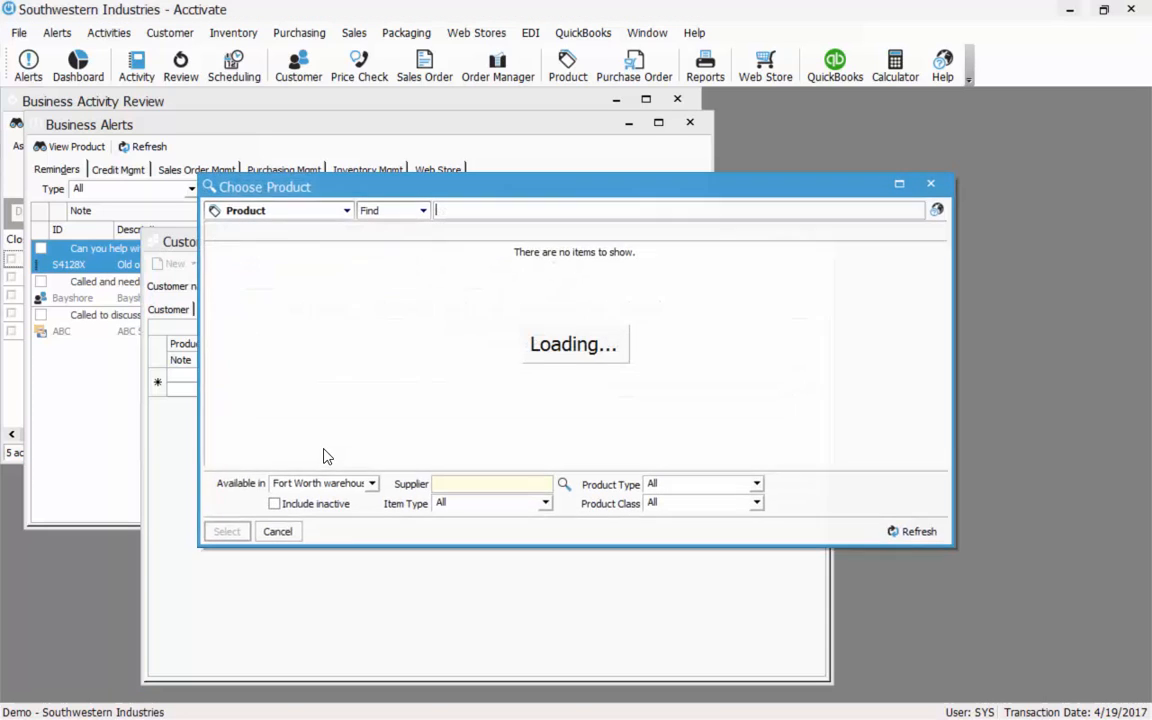
{"action": "double_click", "coordinate": [258, 257]}
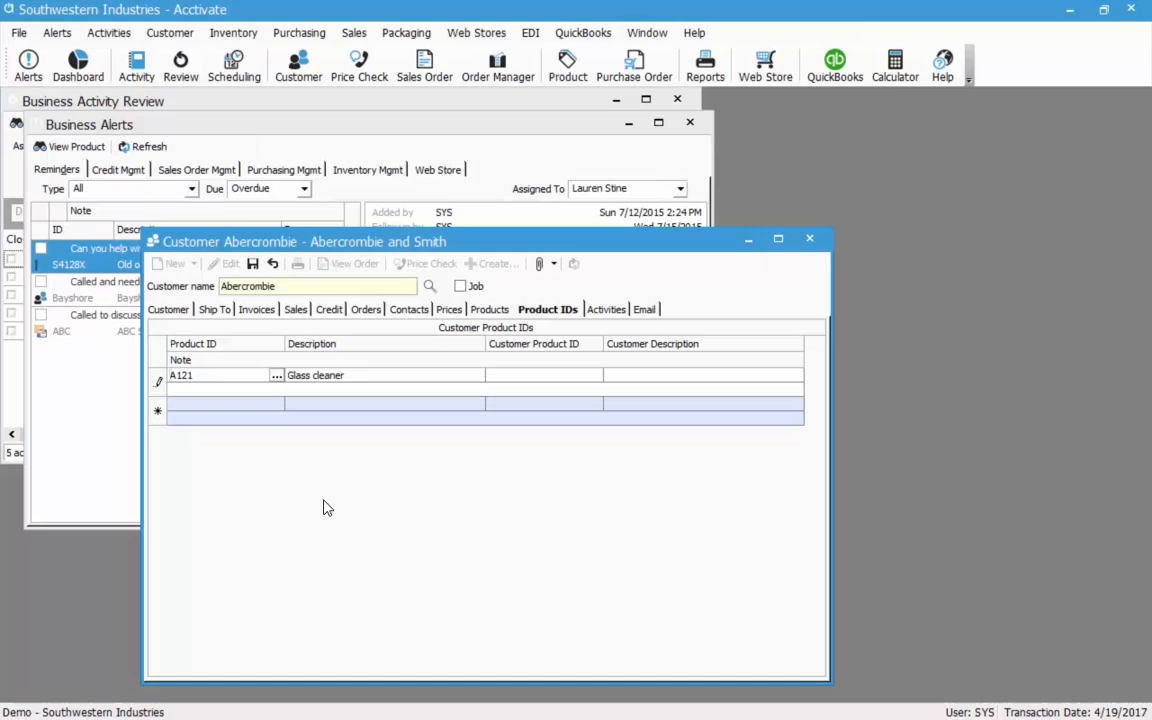
{"action": "left_click", "coordinate": [514, 374]}
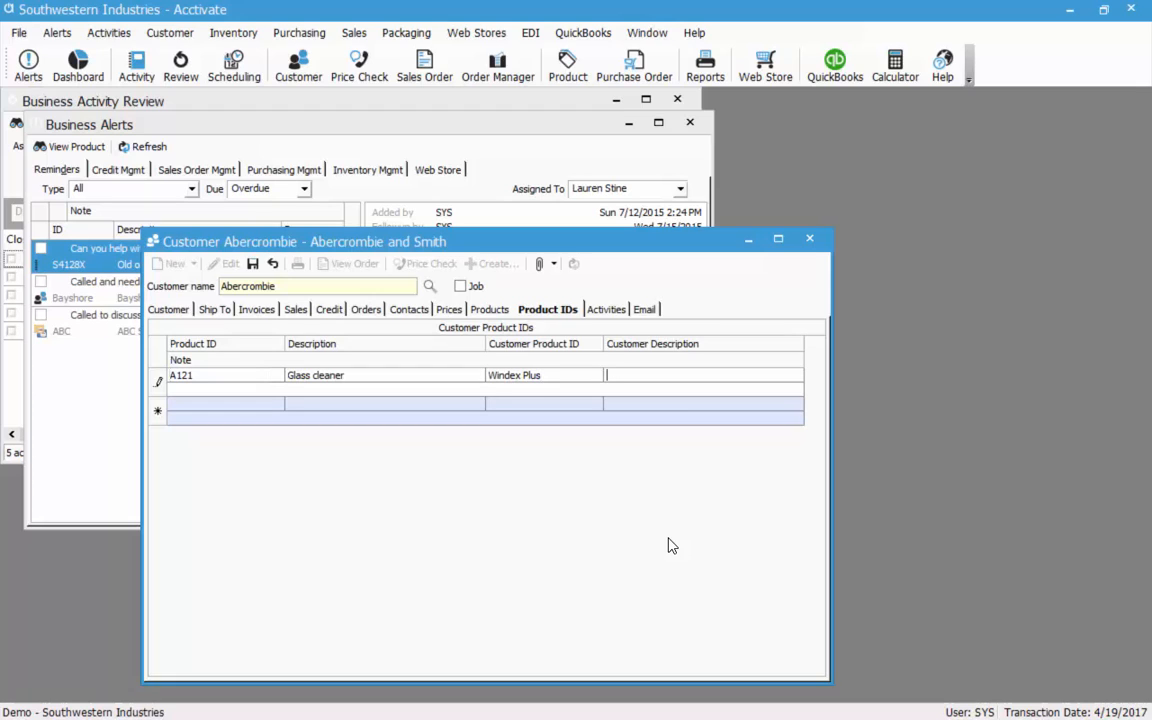
{"action": "left_click", "coordinate": [255, 270]}
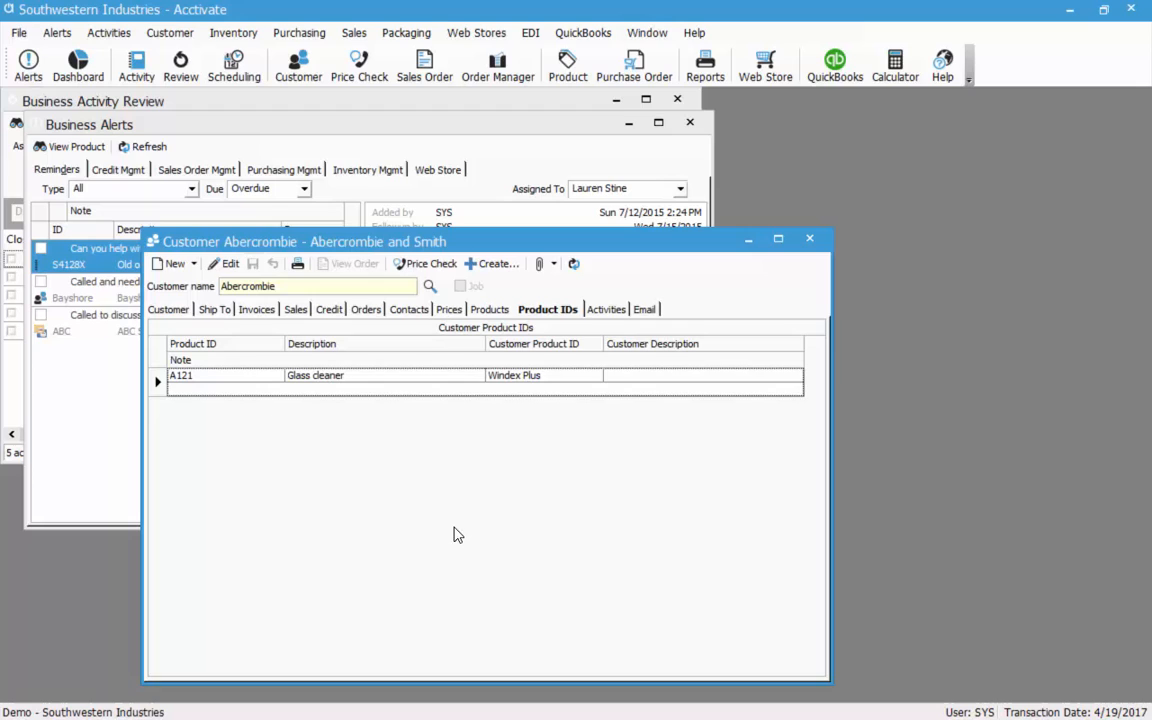
{"action": "left_click", "coordinate": [607, 309]}
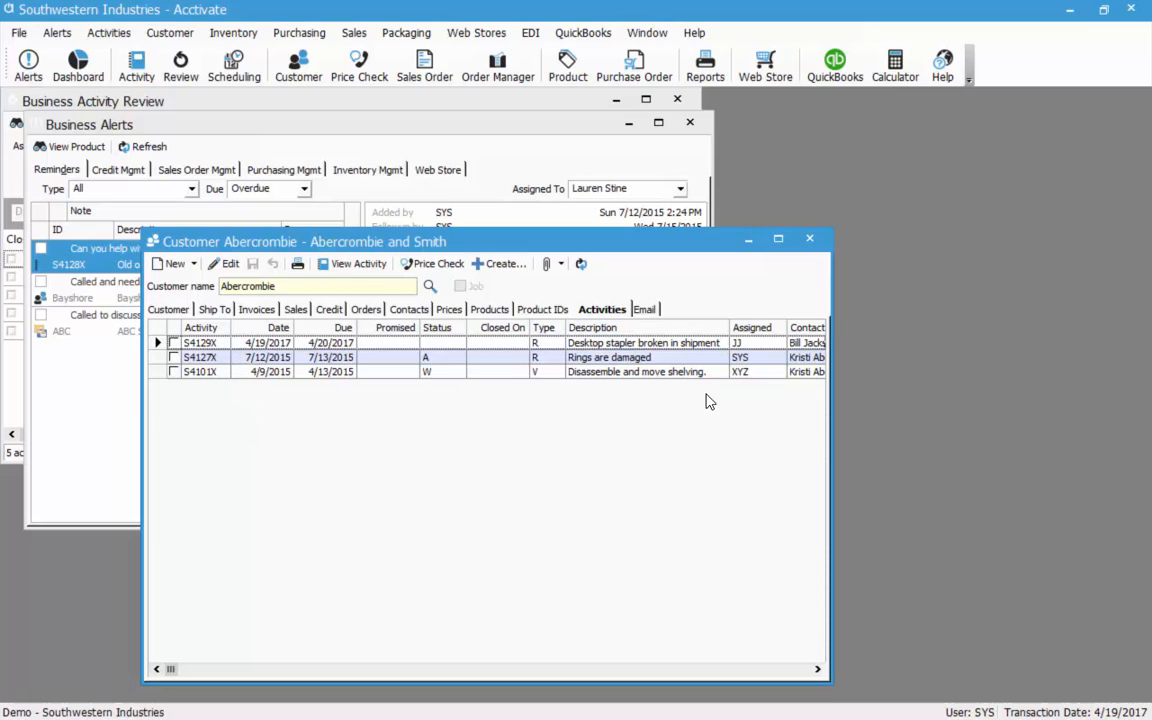
Select activity S4101X in Abercrombie's activities, then switch to the customer's Email page.
{"action": "left_click", "coordinate": [685, 373]}
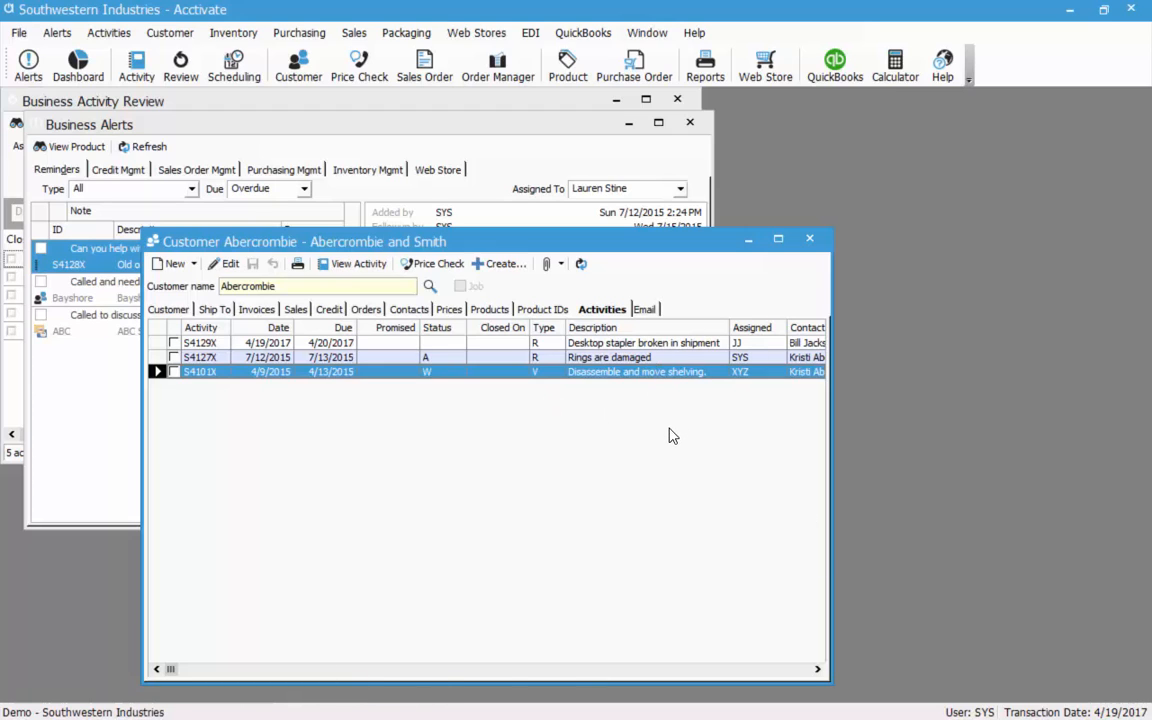
{"action": "left_click", "coordinate": [643, 309]}
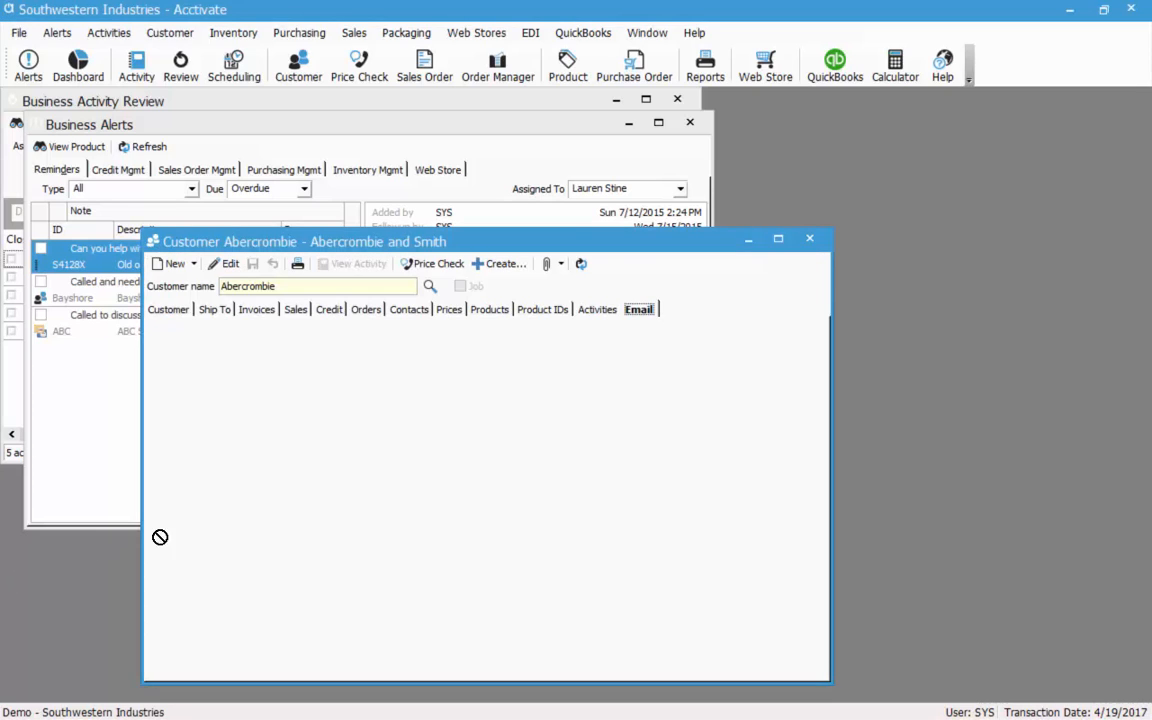
Preview Abercrombie's logged emails, including Southwestern Industries and the Hosted PBX Proposal reply, then return to Customer details.
{"action": "left_click_drag", "start_coordinate": [159, 537], "coordinate": [284, 438]}
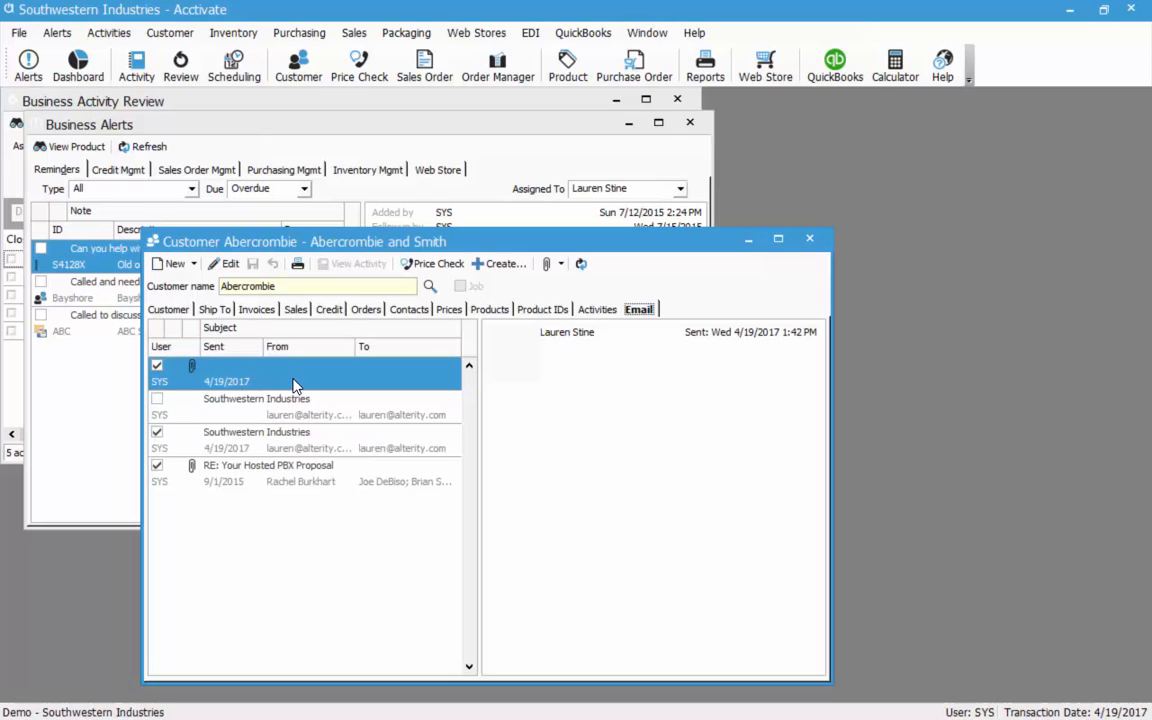
{"action": "left_click", "coordinate": [281, 408]}
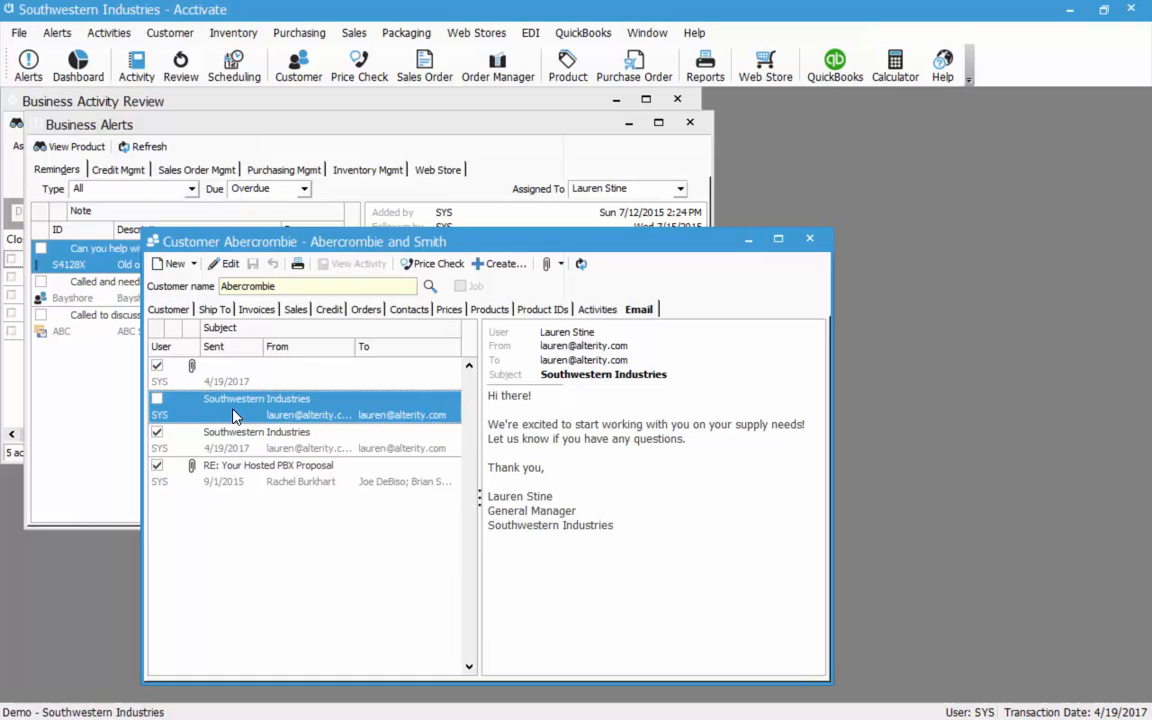
{"action": "left_click", "coordinate": [245, 440]}
{"action": "left_click", "coordinate": [262, 466]}
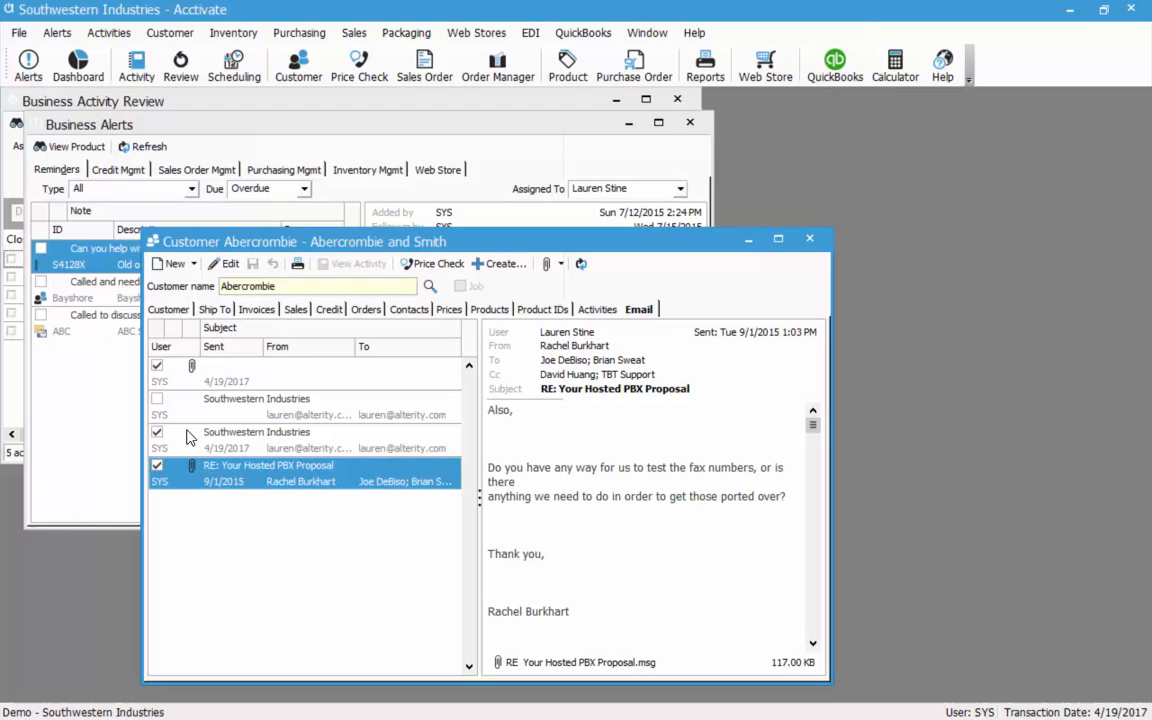
{"action": "left_click", "coordinate": [170, 309]}
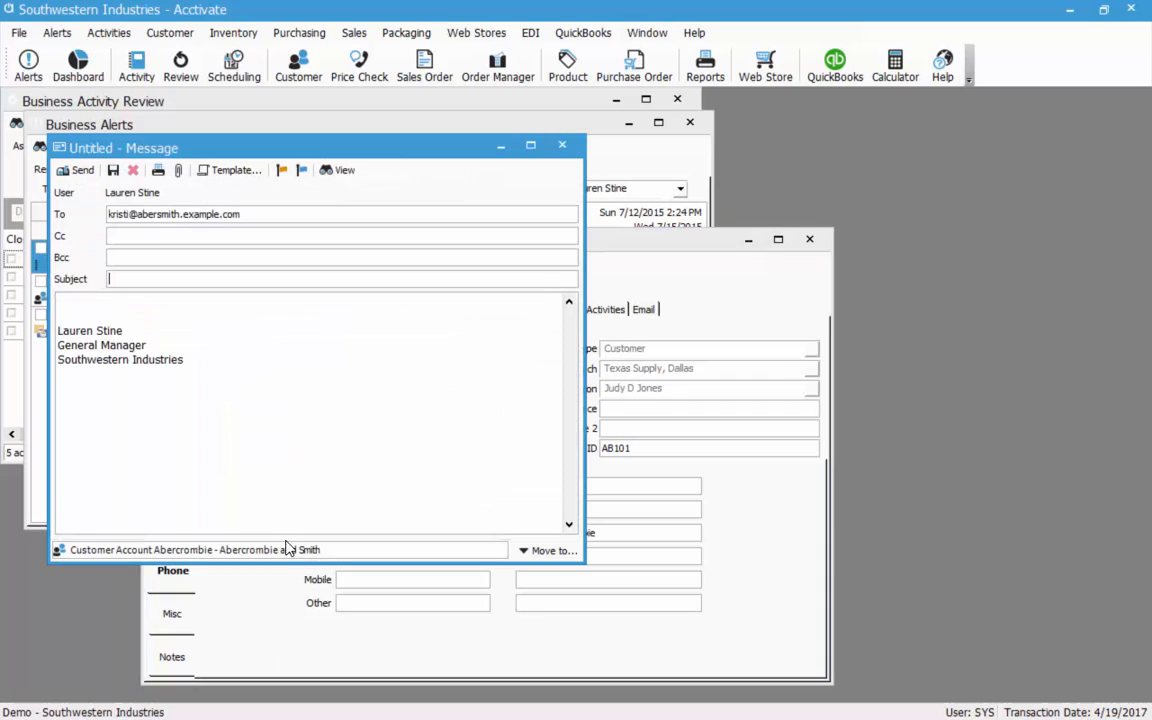
Insert the Welcome template into the Abercrombie message with subject 'Southwestern Industries'.
{"action": "left_click_drag", "start_coordinate": [471, 162], "coordinate": [912, 170]}
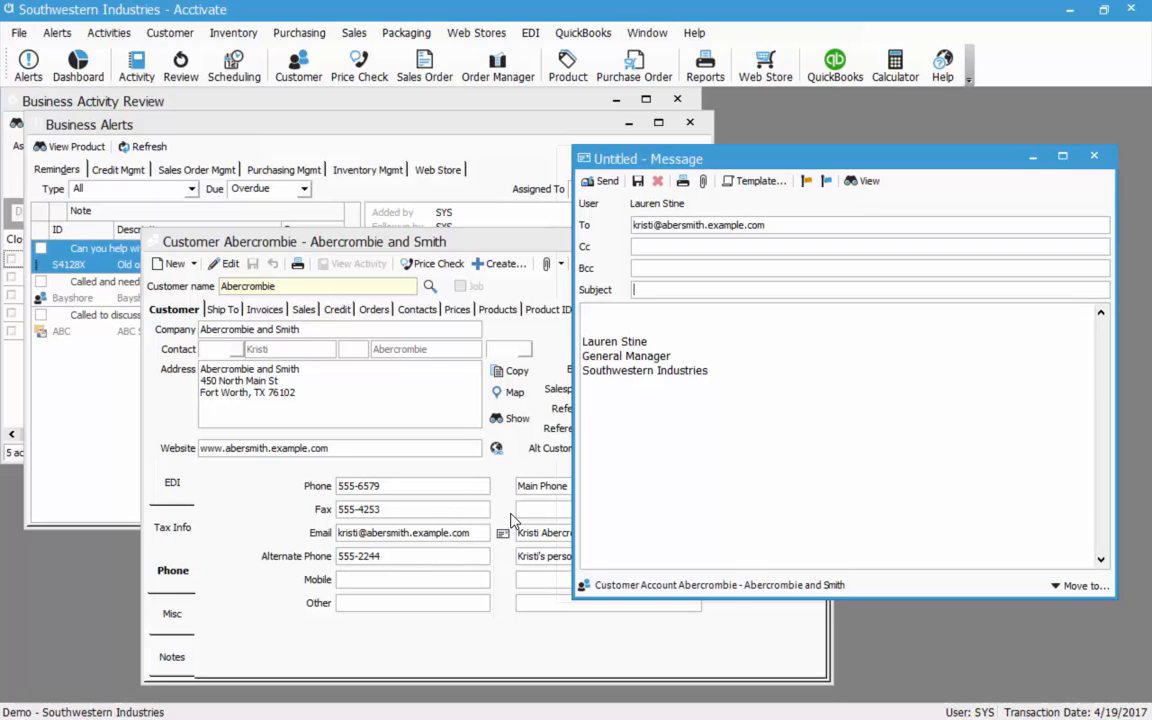
{"action": "left_click", "coordinate": [655, 289]}
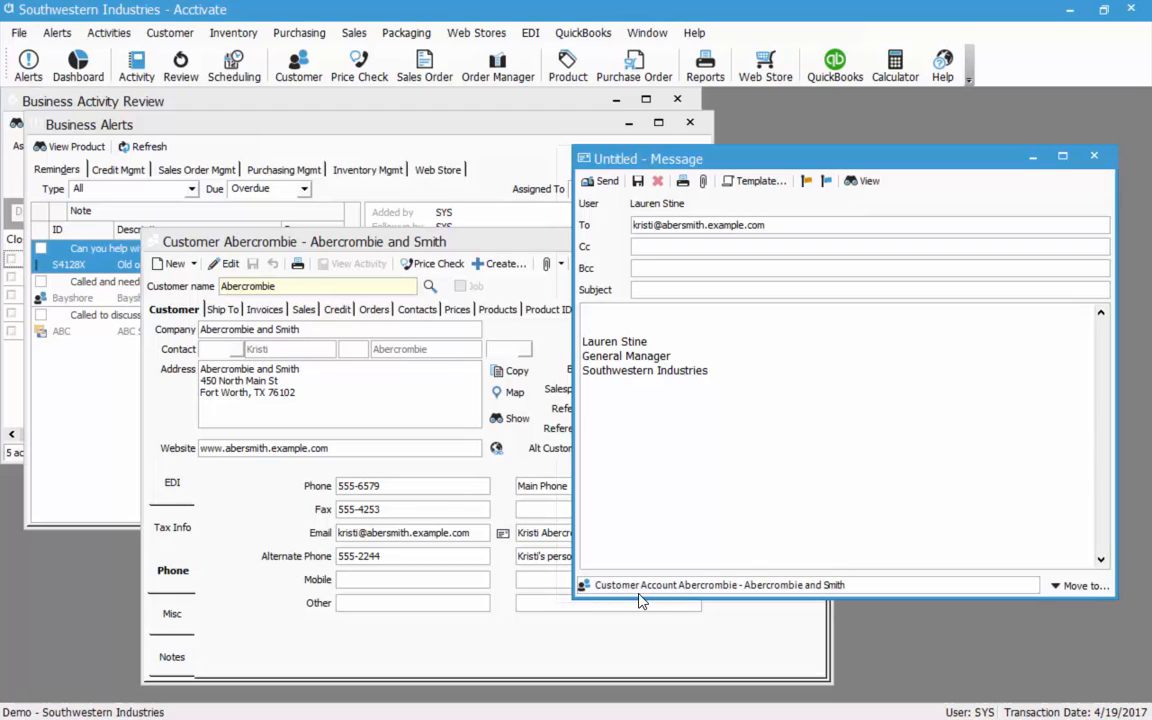
{"action": "left_click", "coordinate": [758, 184]}
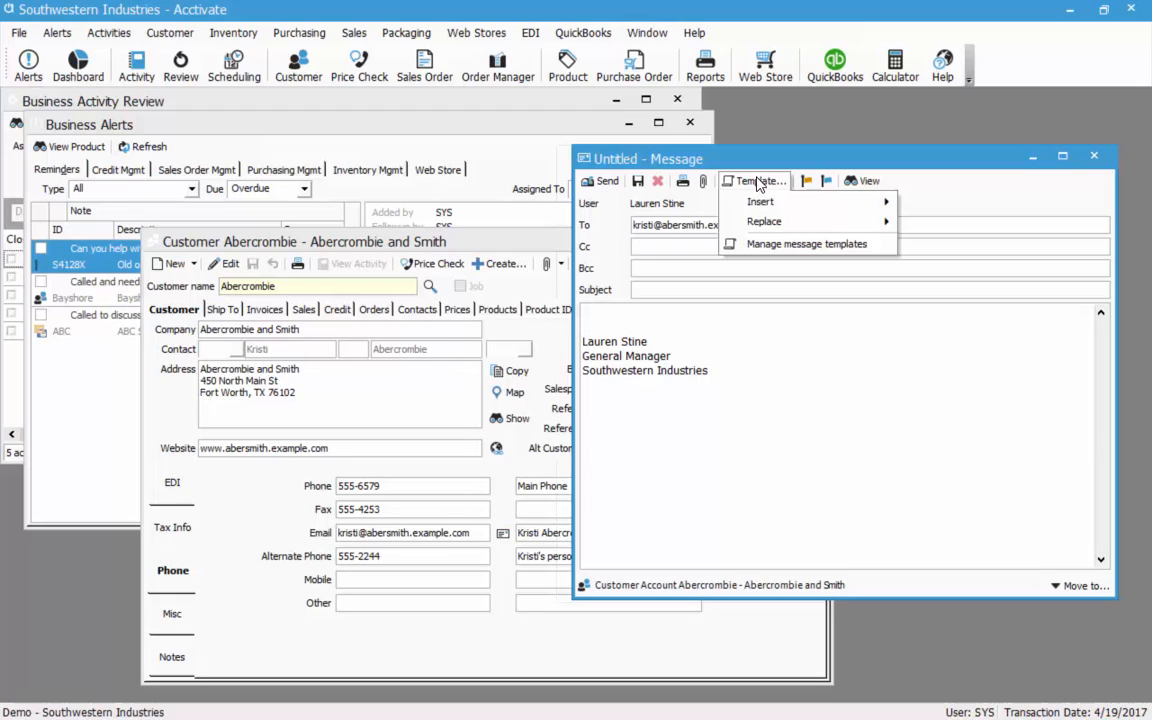
{"action": "mouse_move", "coordinate": [790, 202]}
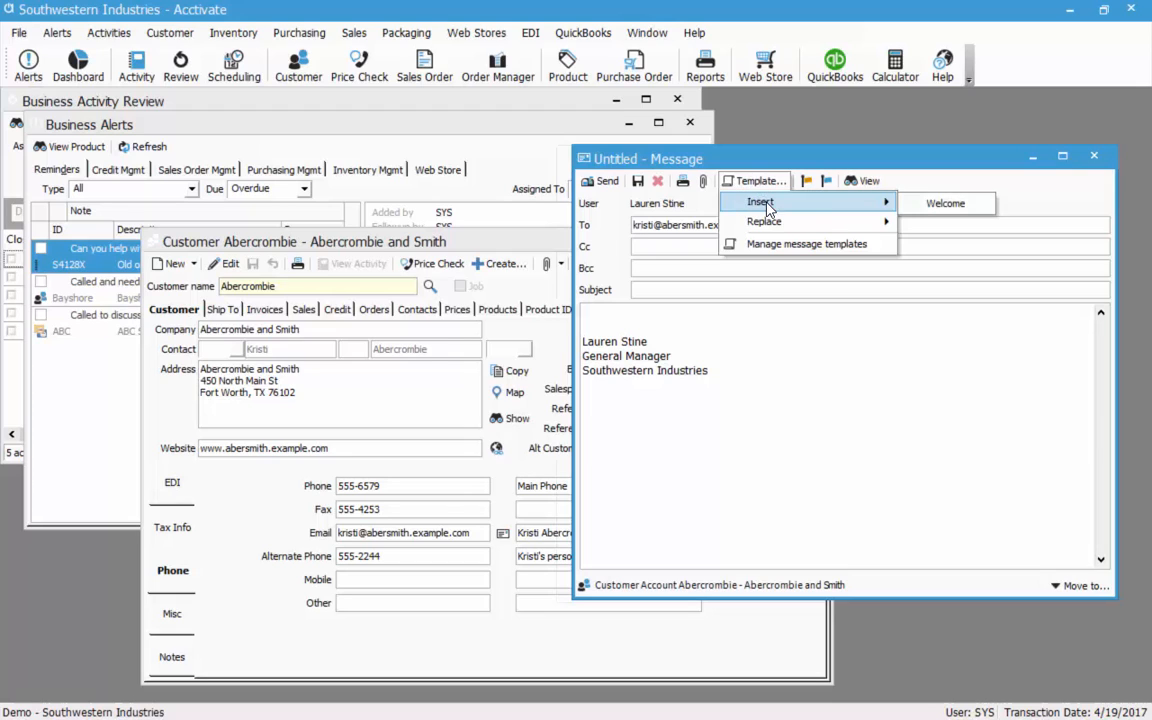
{"action": "left_click", "coordinate": [940, 204]}
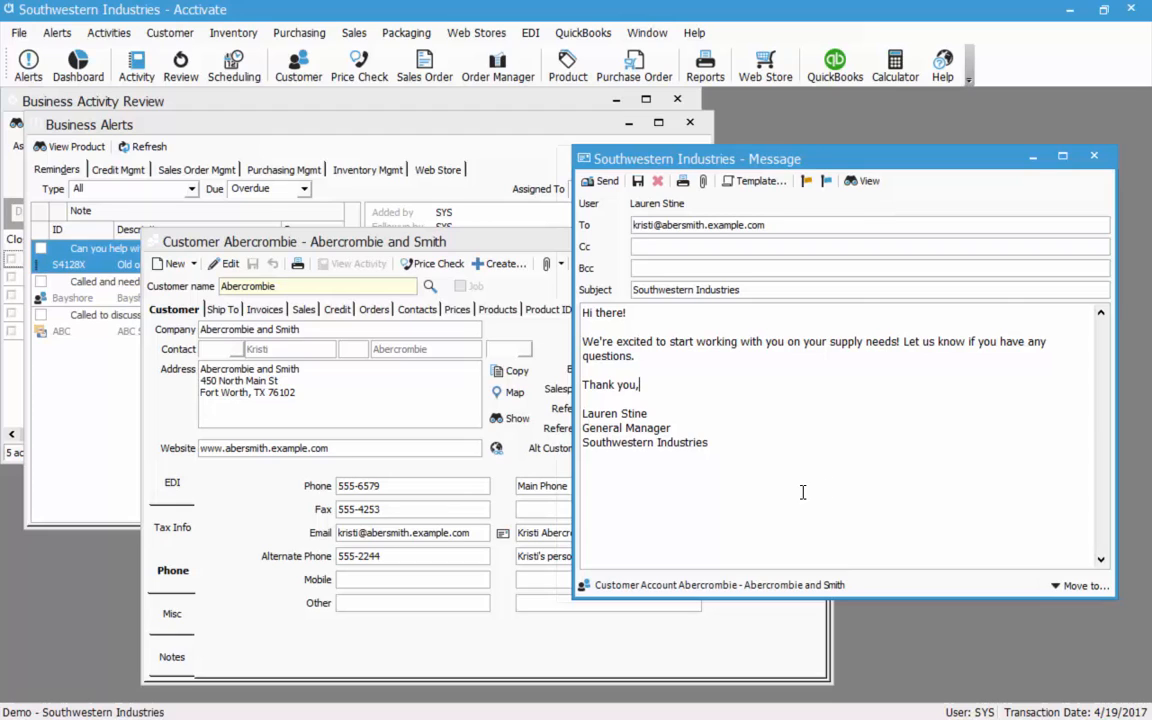
Browse the template options again without inserting another, then look under File for template management.
{"action": "left_click", "coordinate": [755, 181]}
{"action": "mouse_move", "coordinate": [781, 213]}
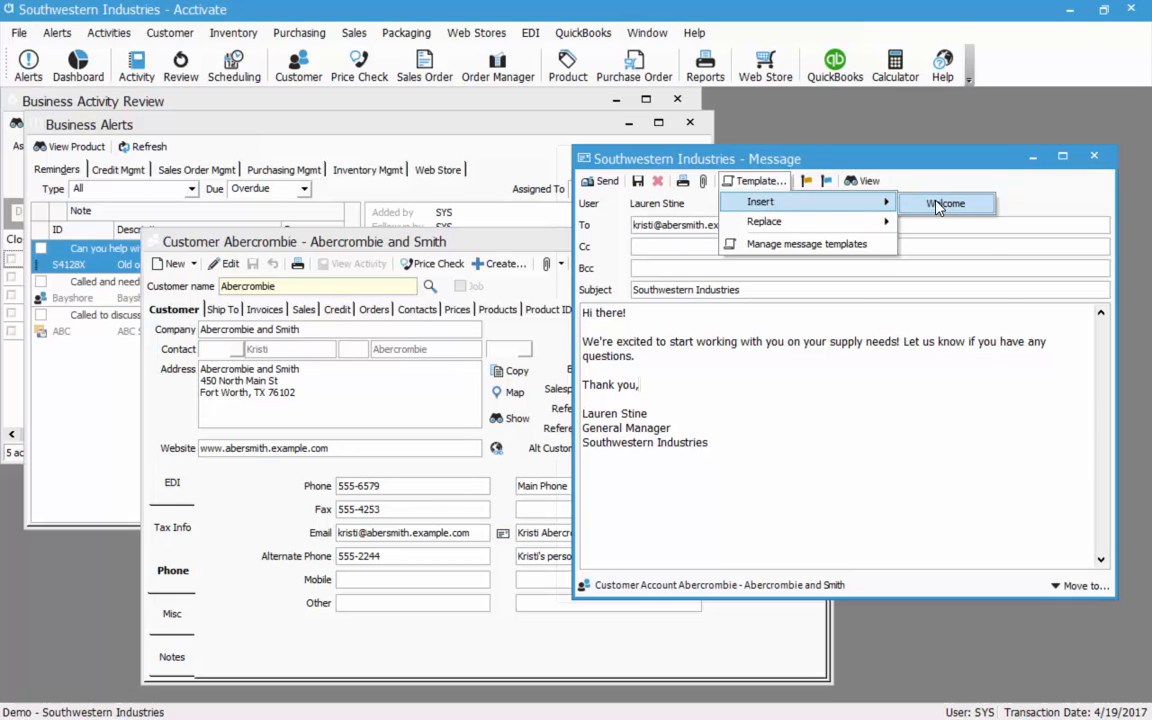
{"action": "left_click", "coordinate": [685, 362]}
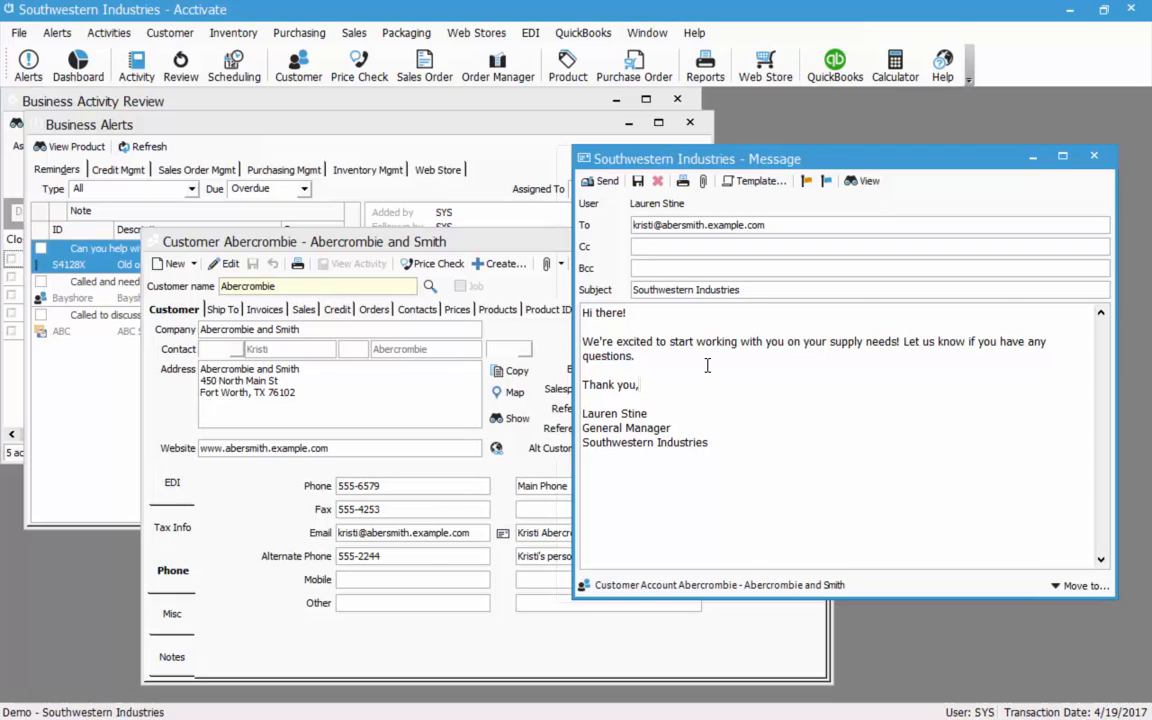
{"action": "left_click", "coordinate": [757, 181]}
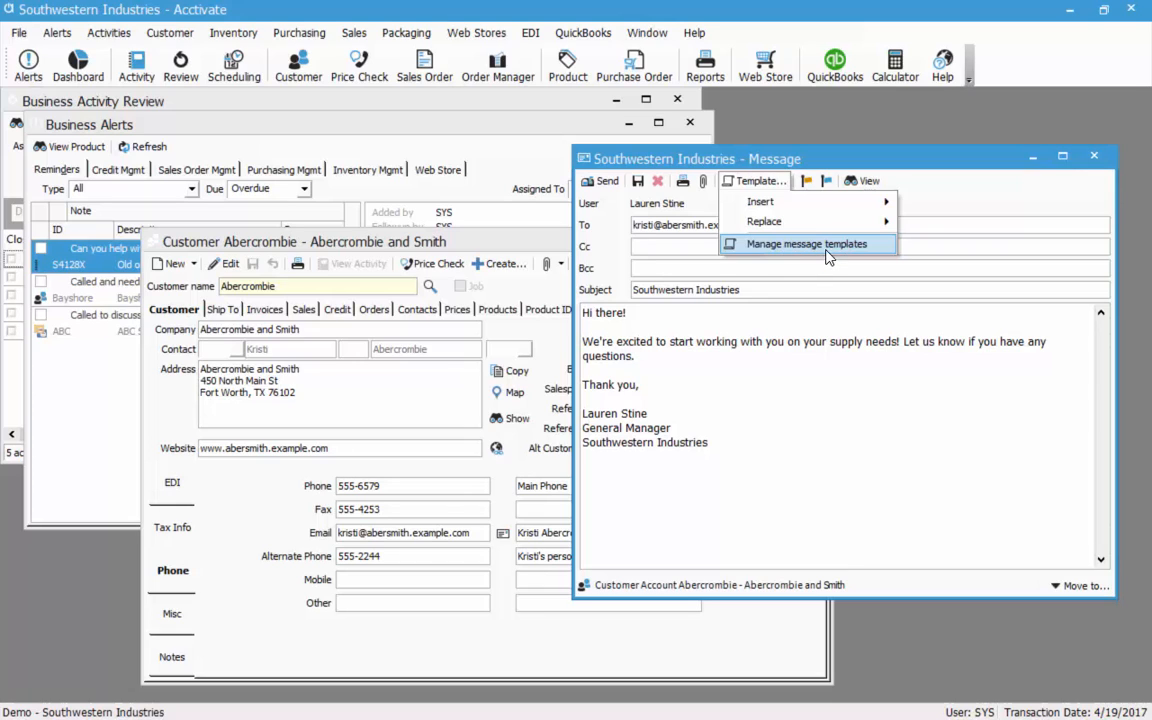
{"action": "left_click", "coordinate": [20, 34]}
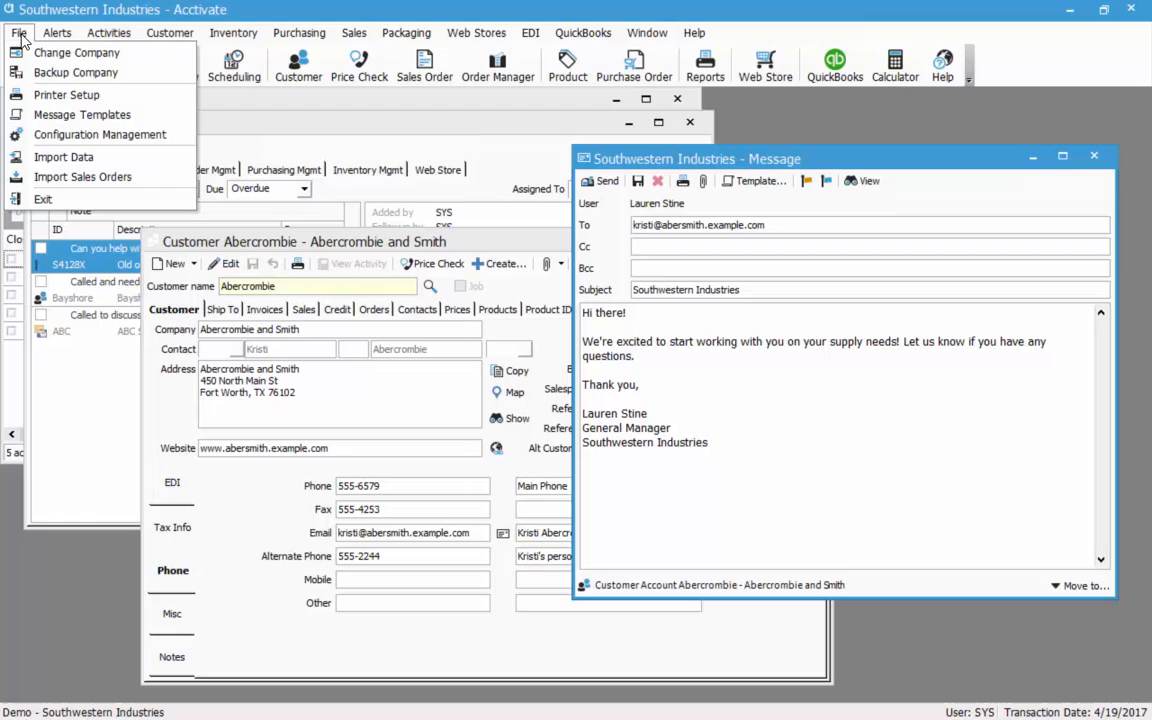
Open Message Templates and inspect the New Order template's name, subject and merge field list.
{"action": "left_click", "coordinate": [164, 116]}
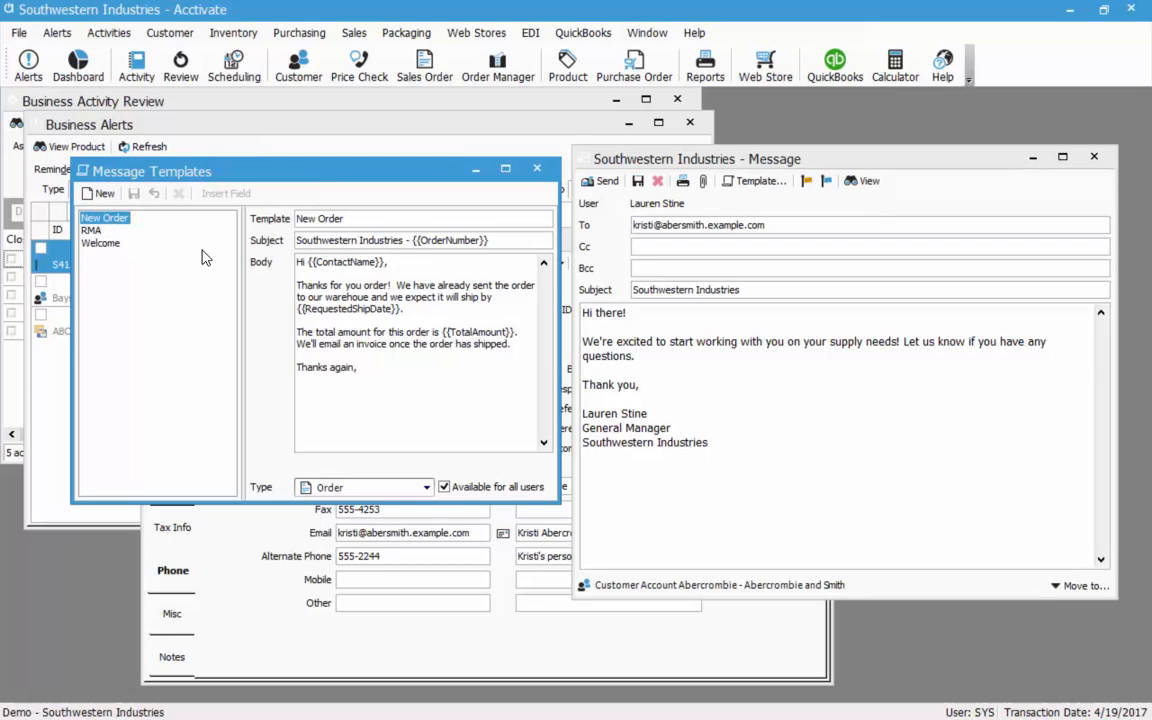
{"action": "left_click", "coordinate": [373, 217]}
{"action": "double_click", "coordinate": [374, 217]}
{"action": "left_click", "coordinate": [377, 219]}
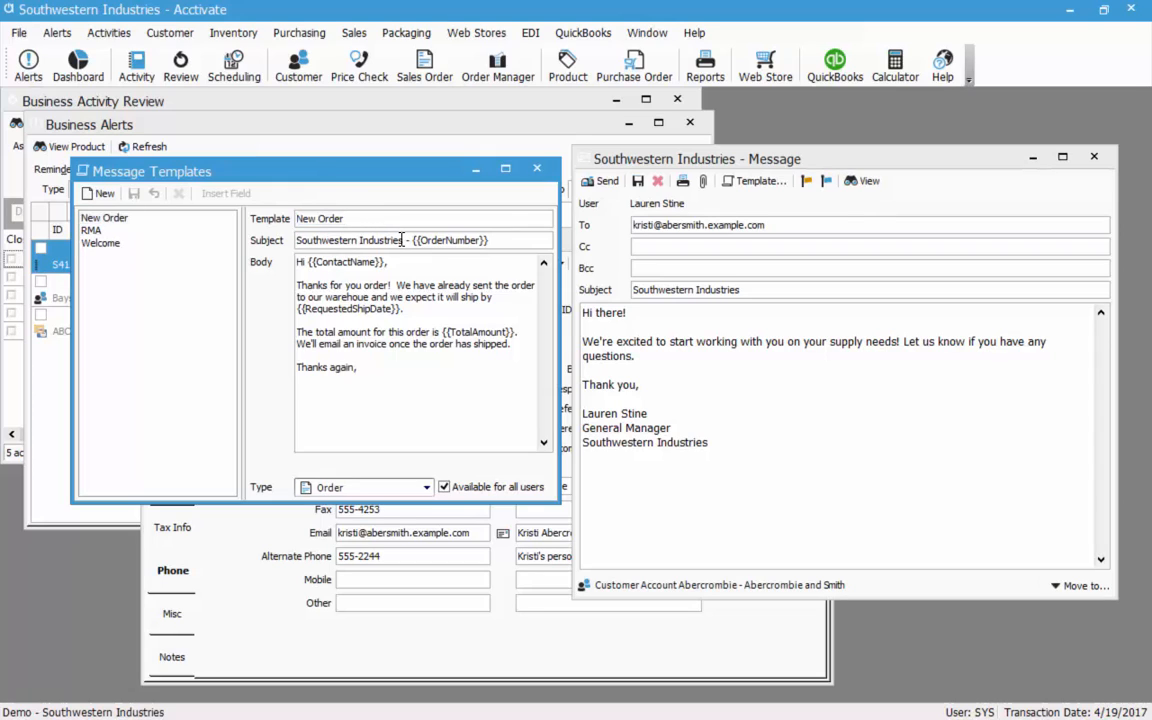
{"action": "left_click", "coordinate": [476, 240]}
{"action": "left_click_drag", "start_coordinate": [500, 240], "coordinate": [416, 242]}
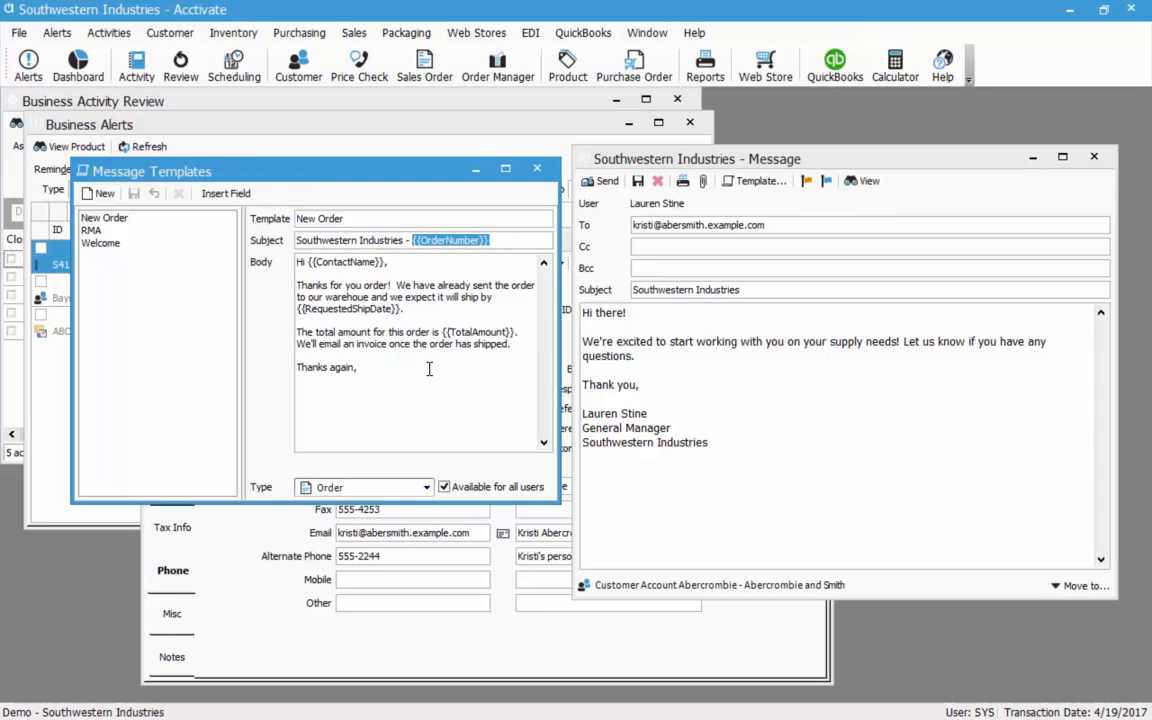
{"action": "left_click", "coordinate": [235, 194]}
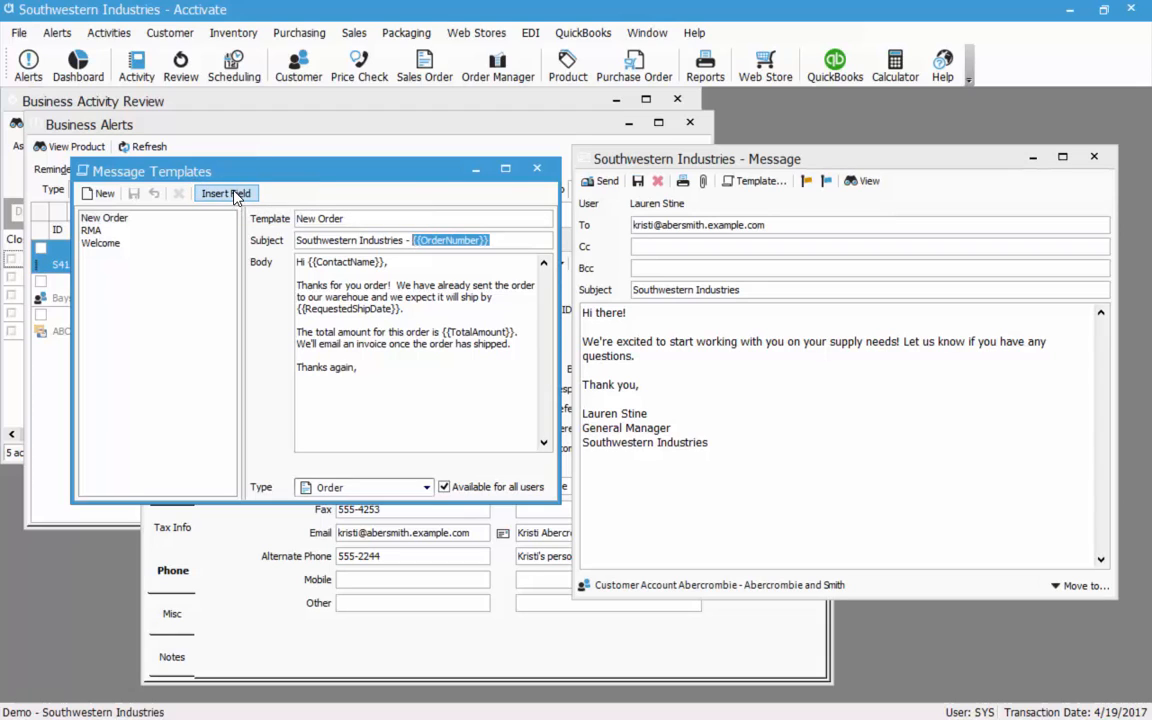
{"action": "left_click", "coordinate": [237, 194]}
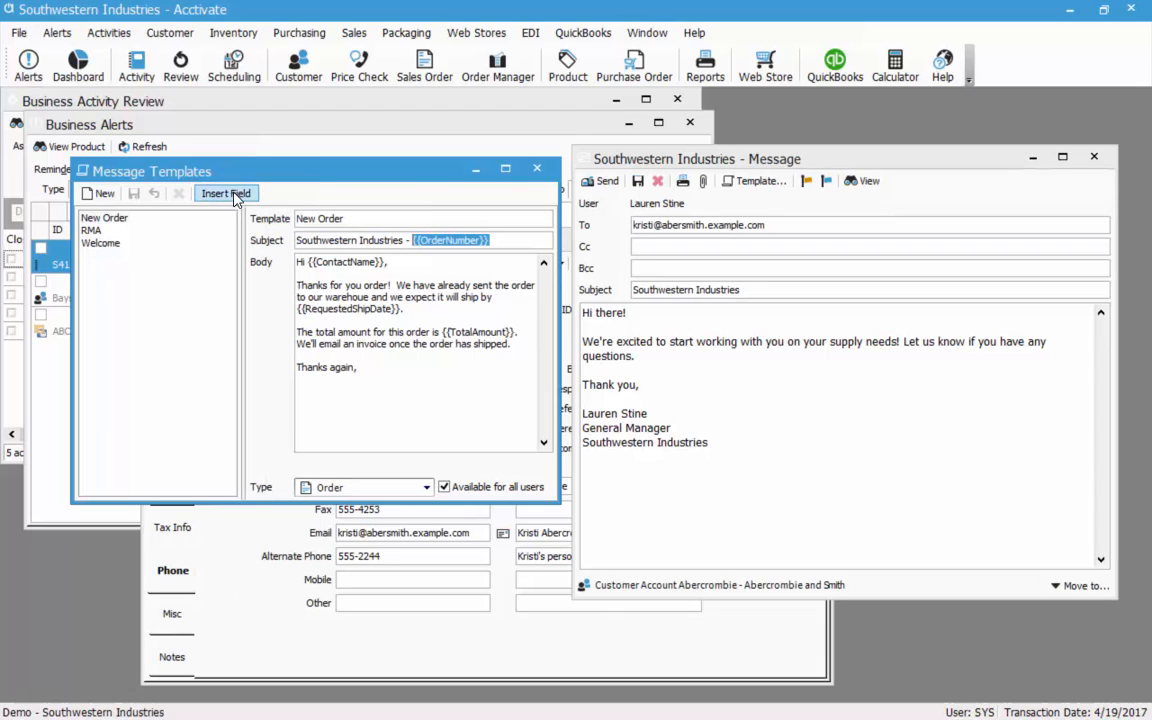
Keep the template type as Order and insert the Order Number merge field into the subject.
{"action": "left_click", "coordinate": [427, 489]}
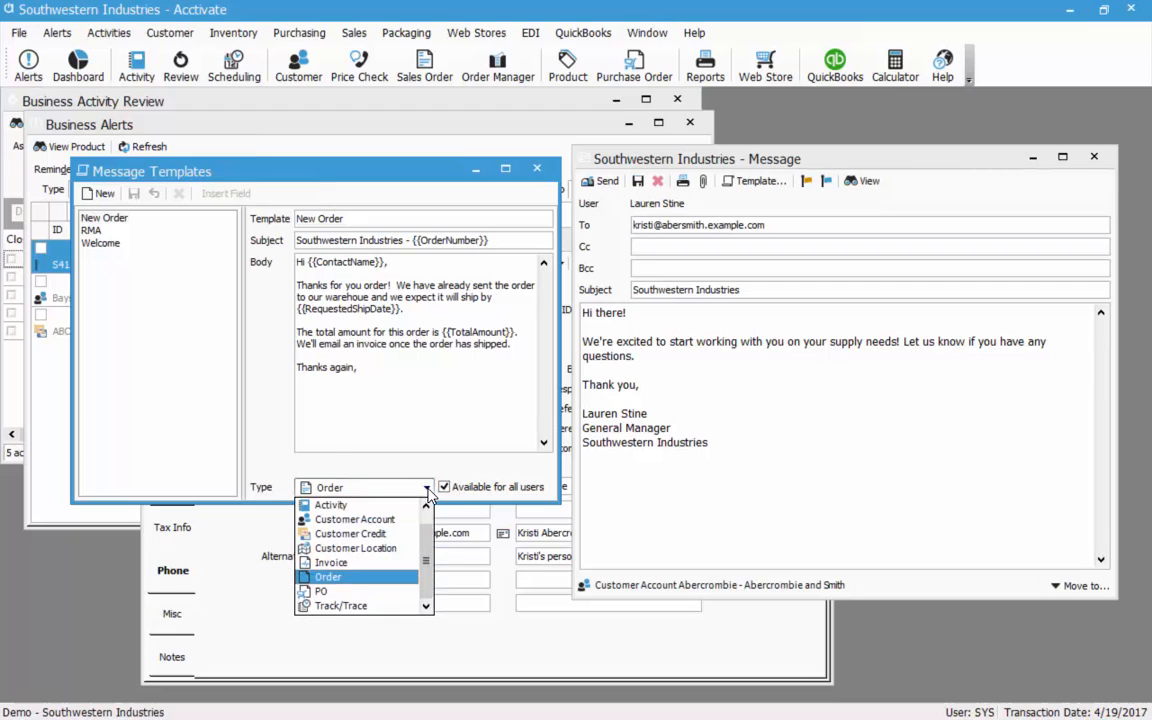
{"action": "left_click", "coordinate": [353, 580]}
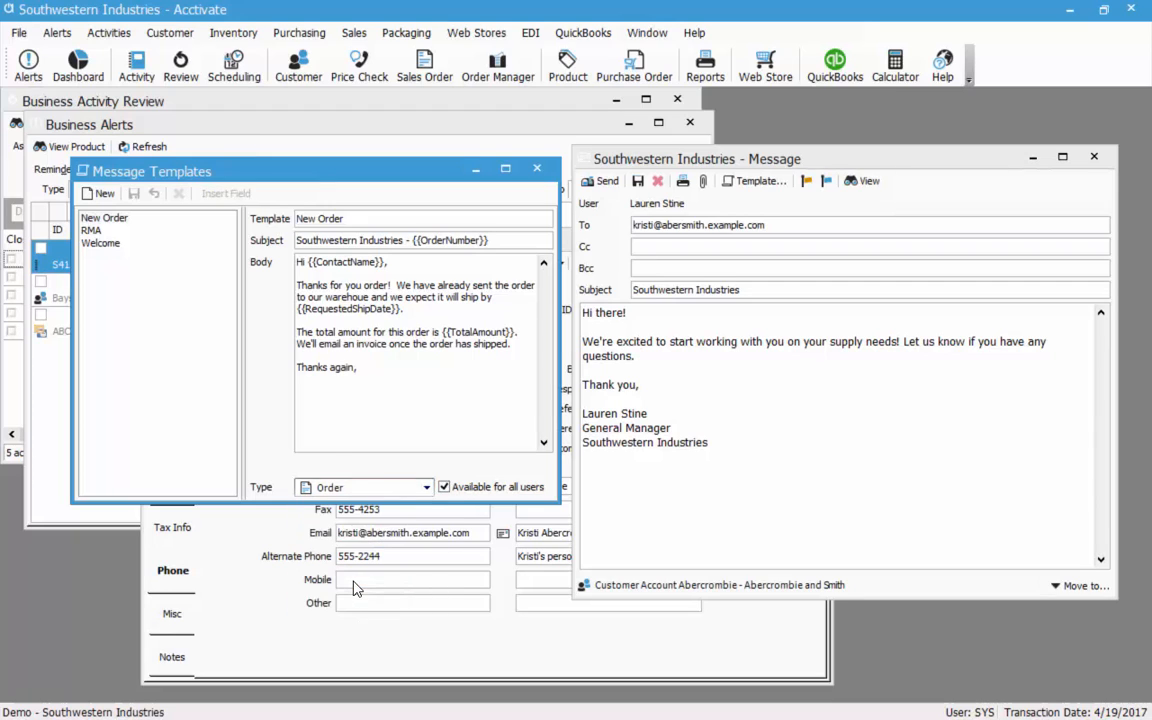
{"action": "left_click", "coordinate": [490, 243]}
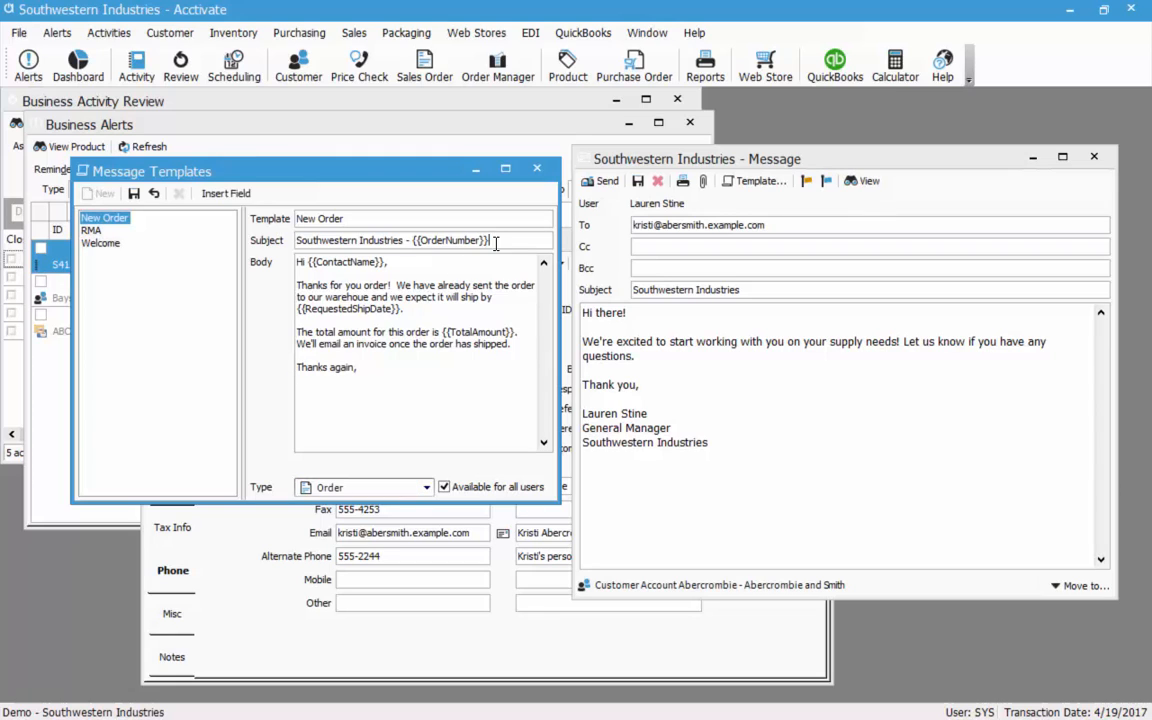
{"action": "left_click_drag", "start_coordinate": [492, 243], "coordinate": [420, 247]}
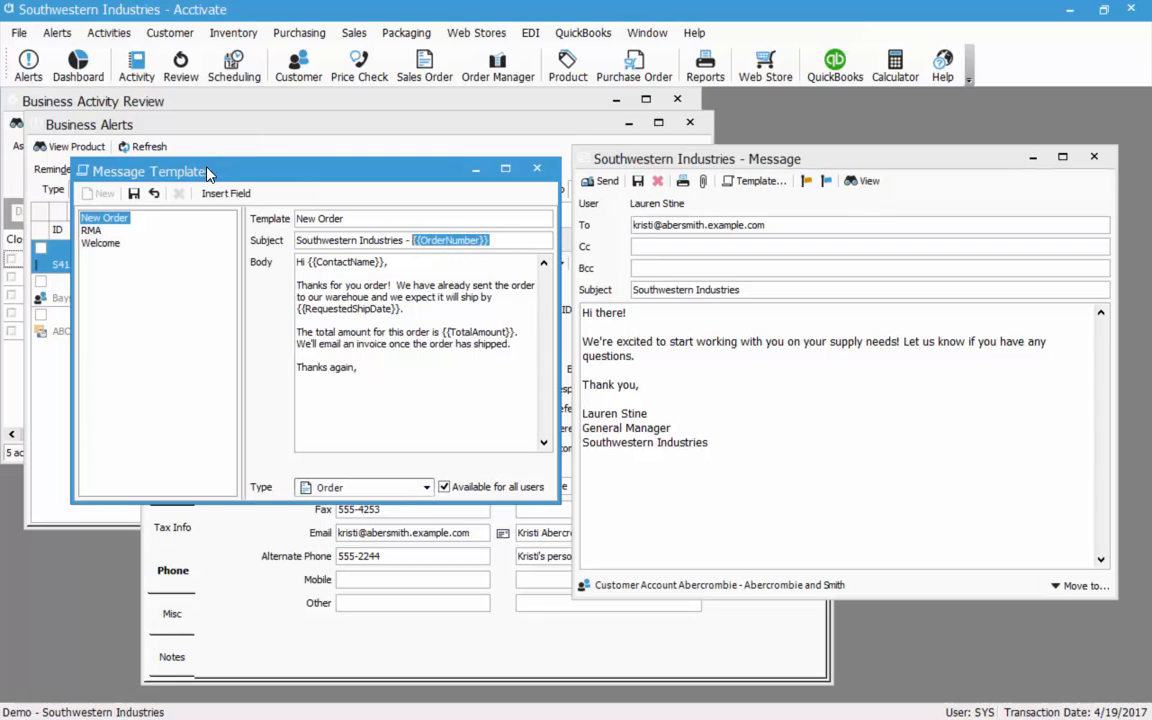
{"action": "left_click", "coordinate": [226, 194]}
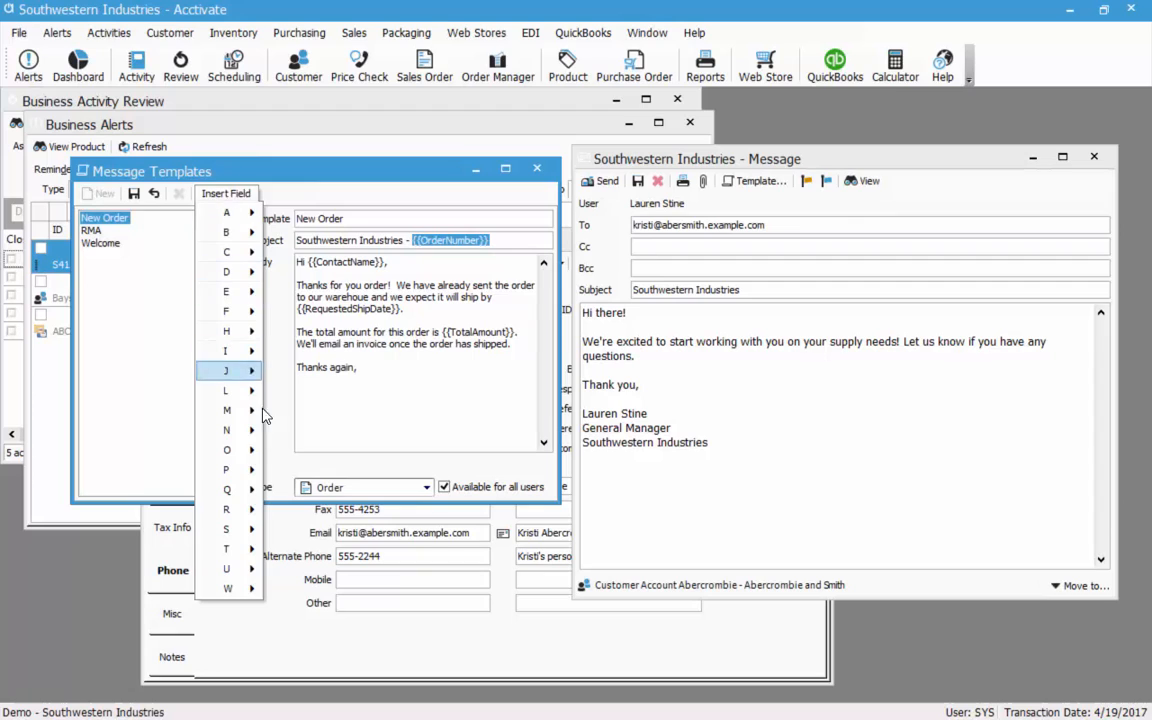
{"action": "mouse_move", "coordinate": [228, 450]}
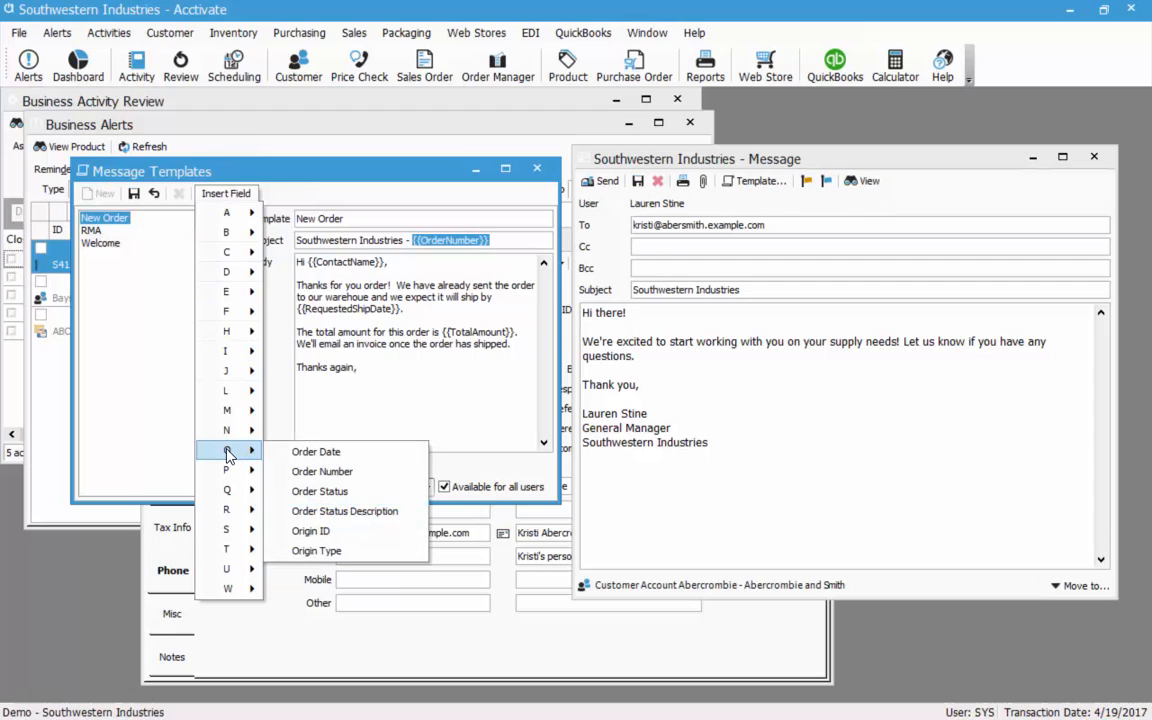
{"action": "left_click", "coordinate": [322, 471]}
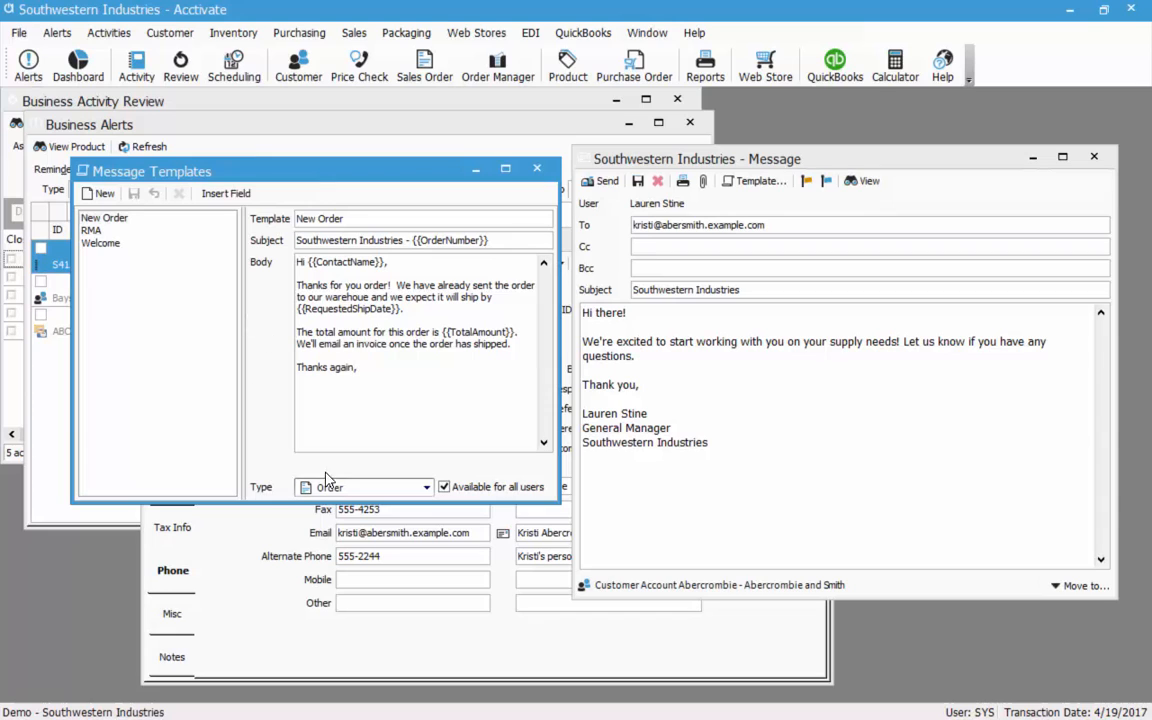
Close Message Templates and save the customer message as it closes.
{"action": "left_click", "coordinate": [536, 170]}
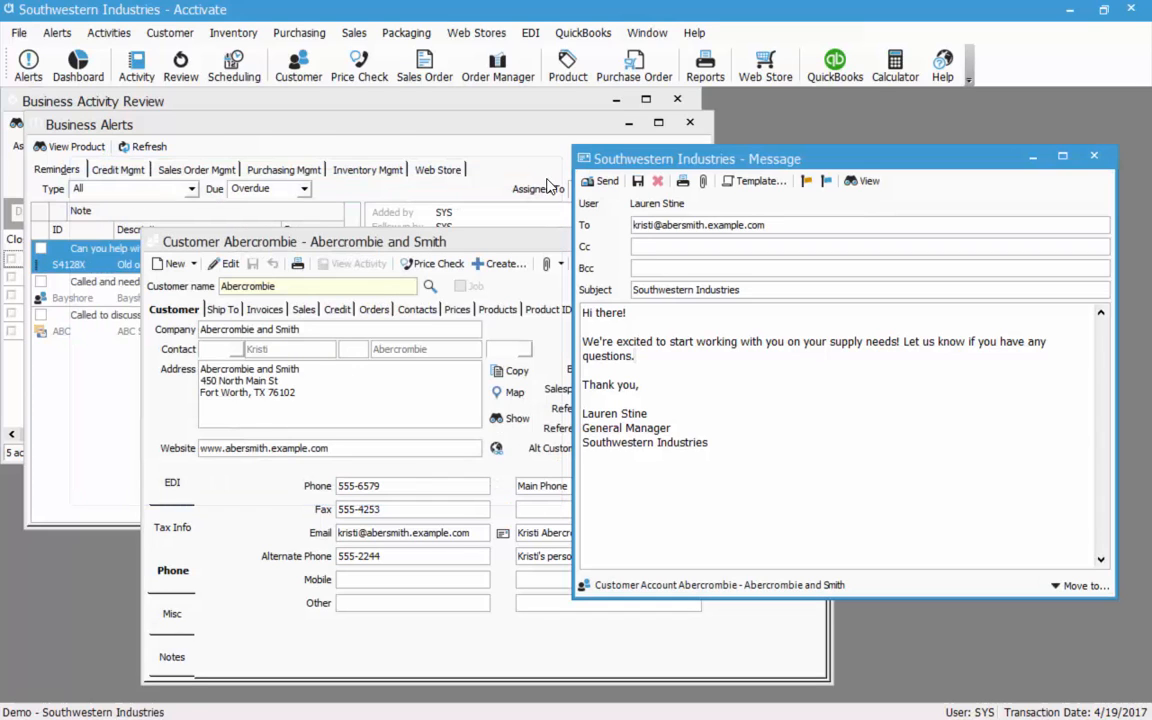
{"action": "left_click", "coordinate": [823, 223]}
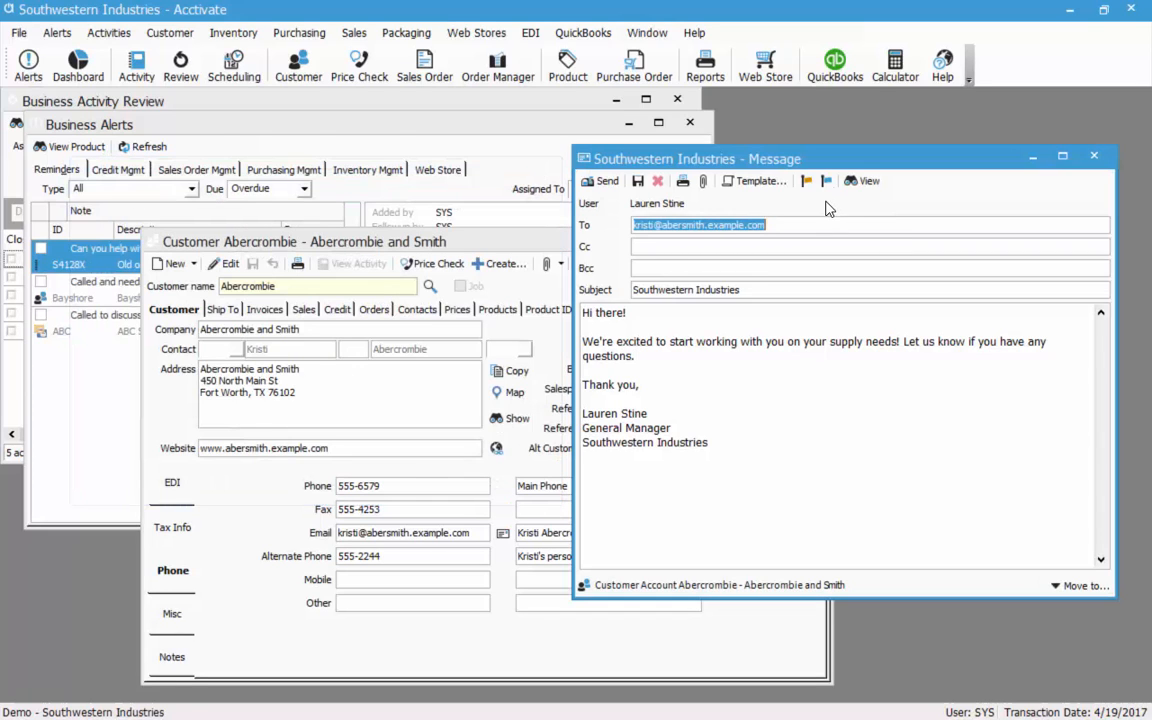
{"action": "key", "text": "Escape"}
{"action": "left_click", "coordinate": [522, 438]}
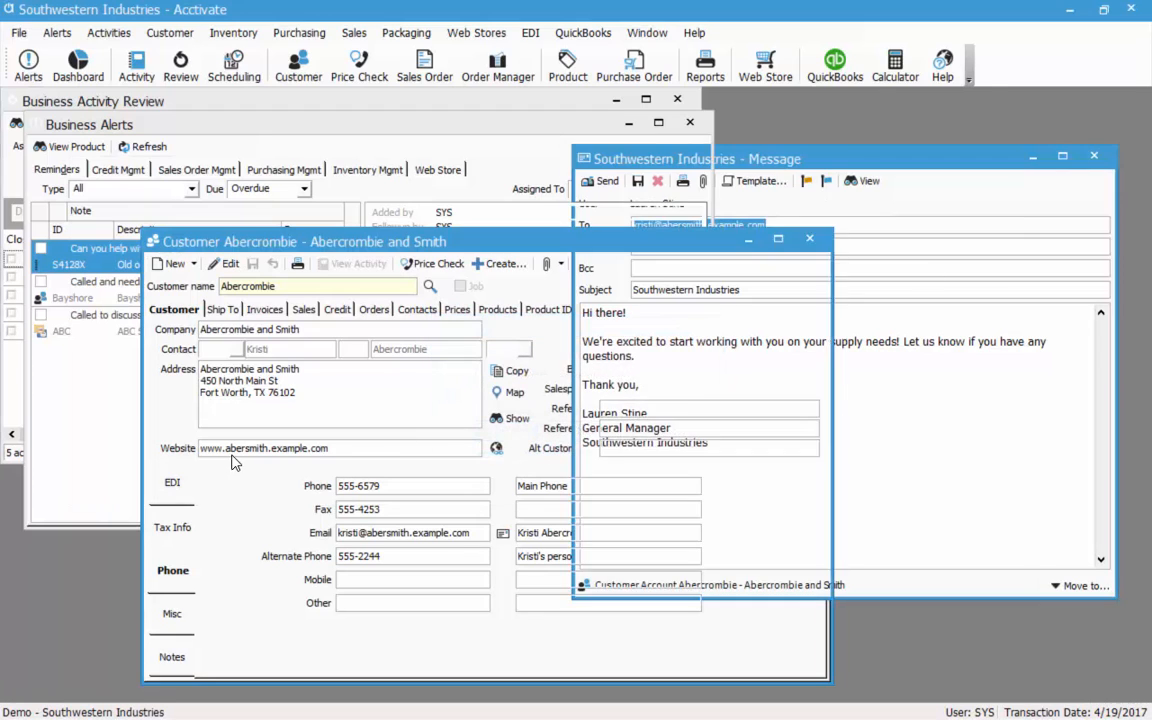
{"action": "left_click", "coordinate": [356, 404]}
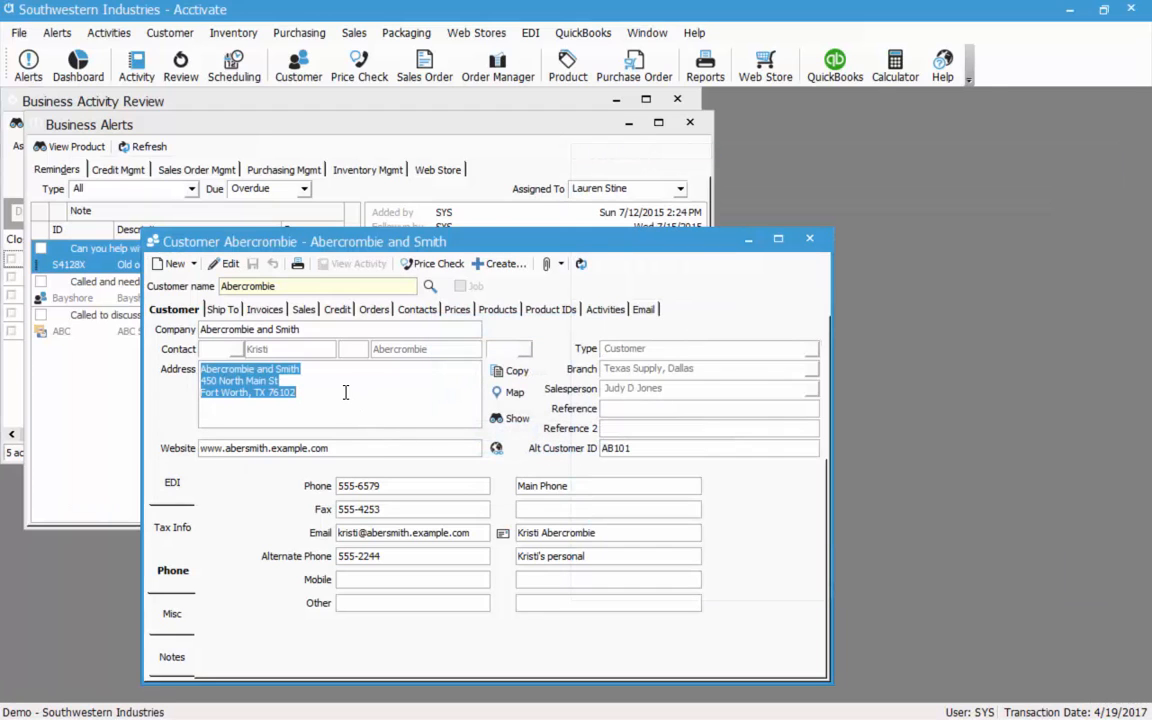
{"action": "left_click", "coordinate": [312, 353]}
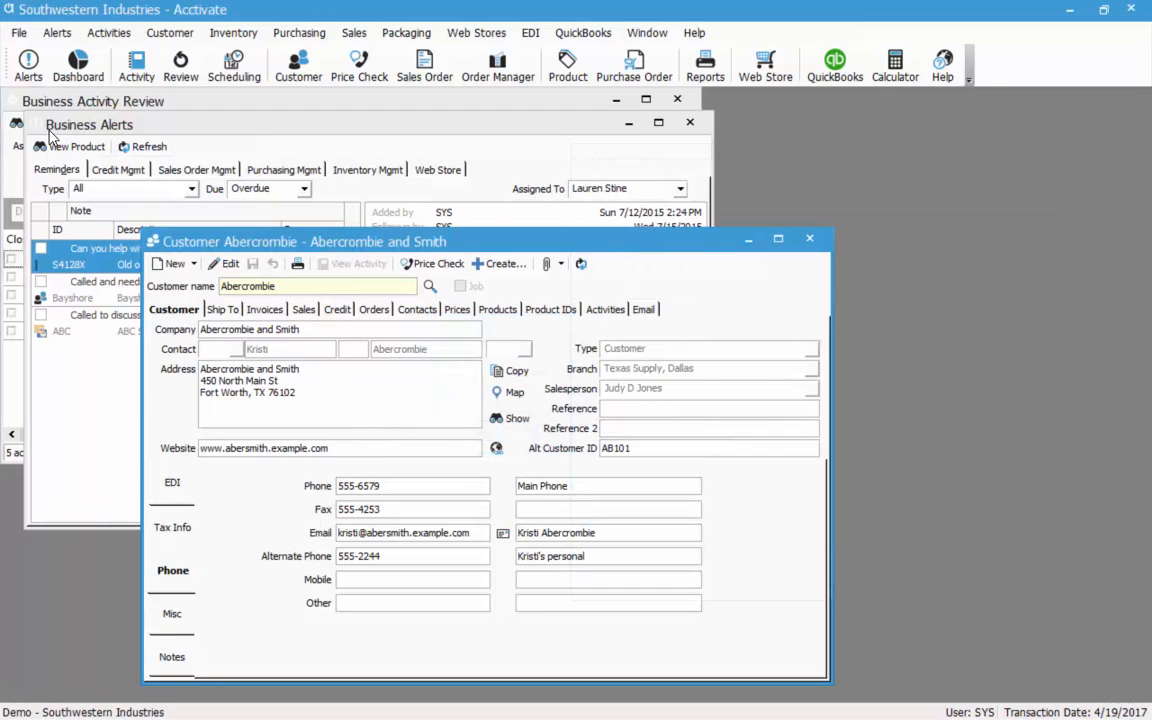
Open Configuration Management, agreeing to close all other windows.
{"action": "left_click", "coordinate": [25, 36]}
{"action": "left_click", "coordinate": [80, 134]}
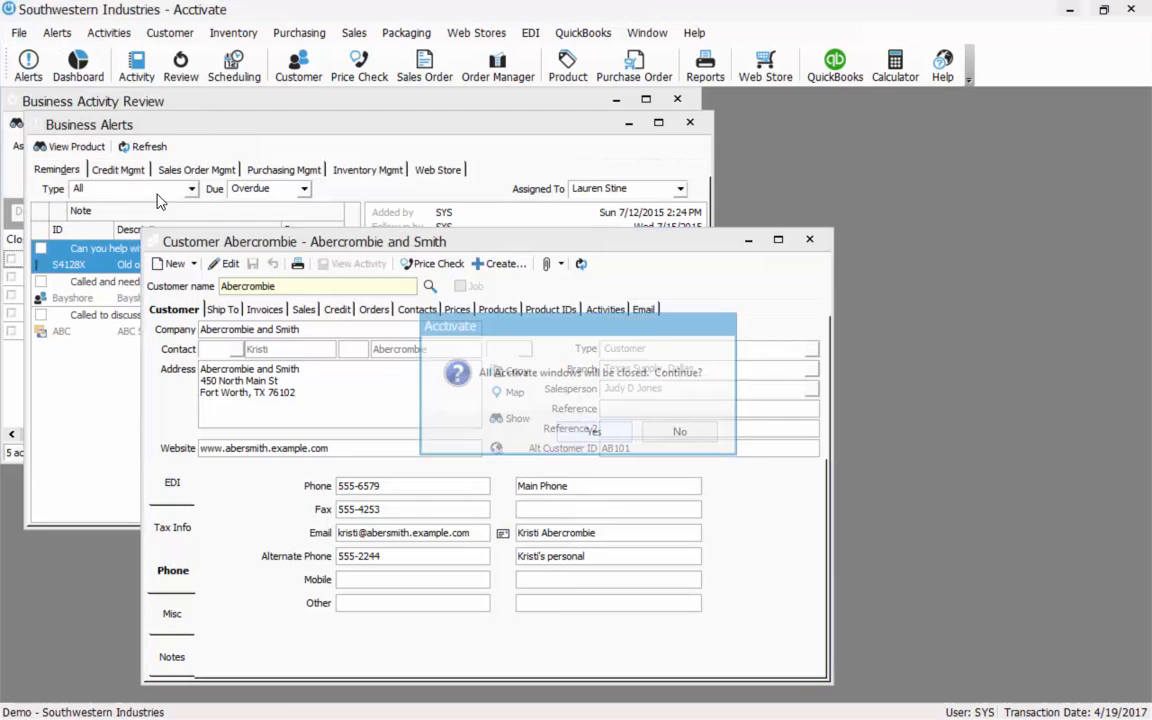
{"action": "left_click", "coordinate": [594, 433]}
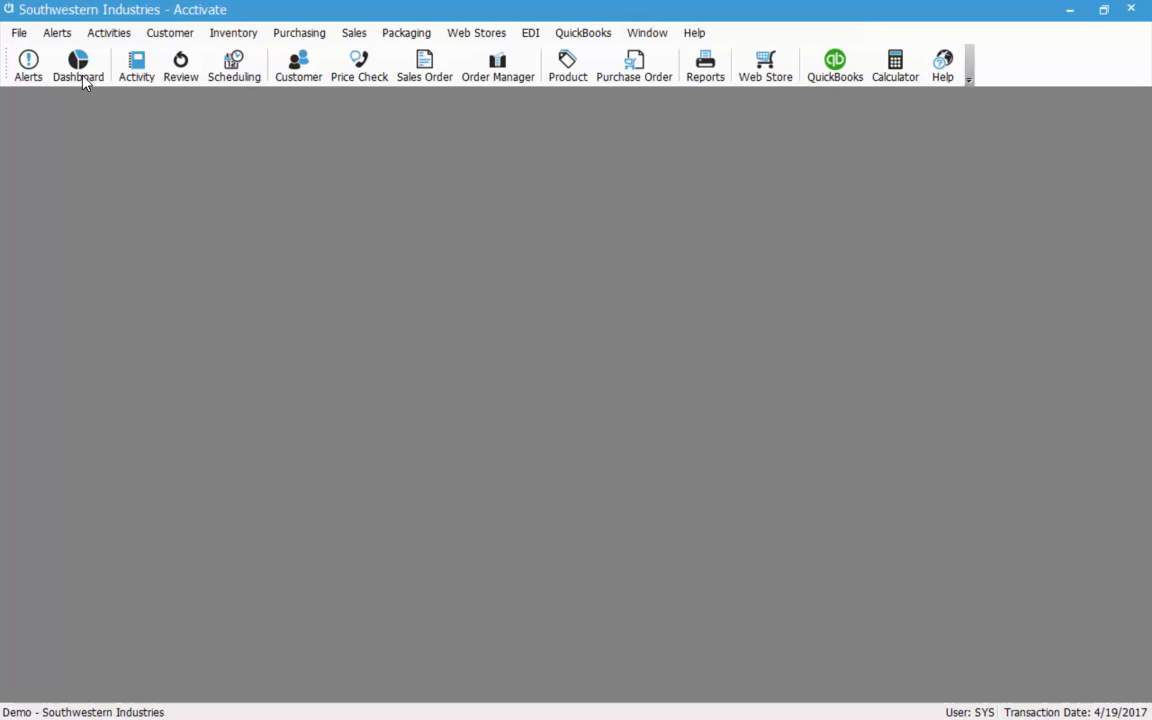
{"action": "left_click", "coordinate": [19, 32]}
{"action": "left_click", "coordinate": [80, 134]}
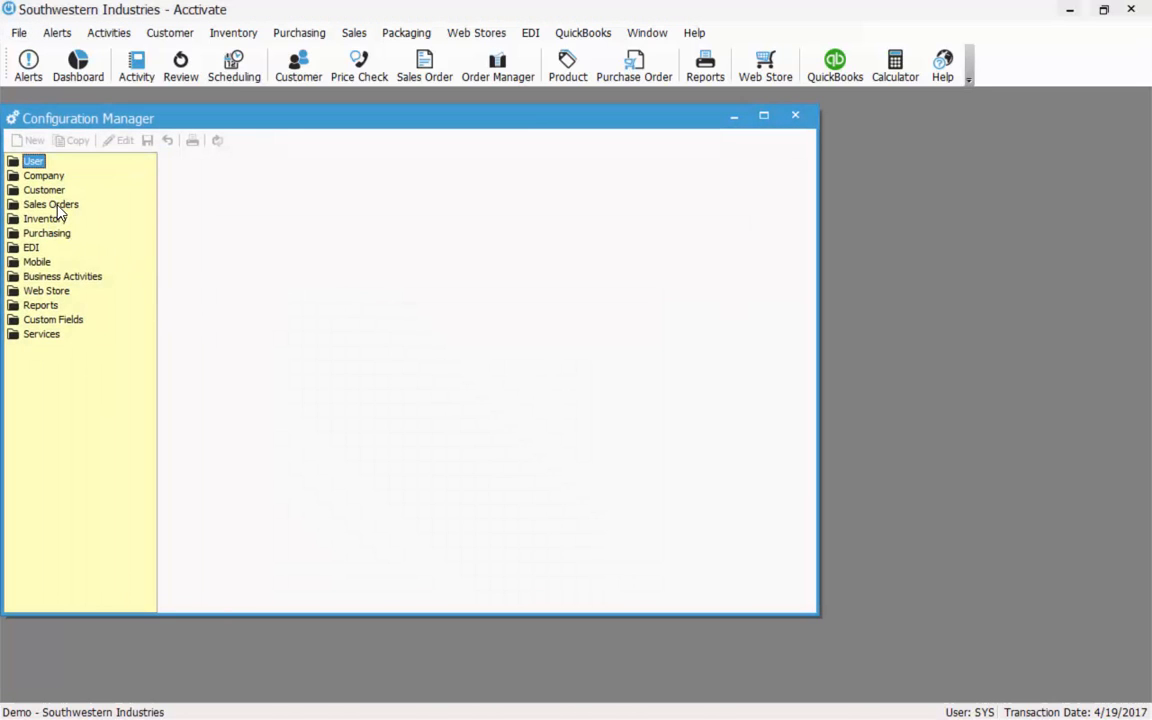
Set Sales Order forms to use the New Order message template, save, and close Configuration Manager.
{"action": "double_click", "coordinate": [57, 204]}
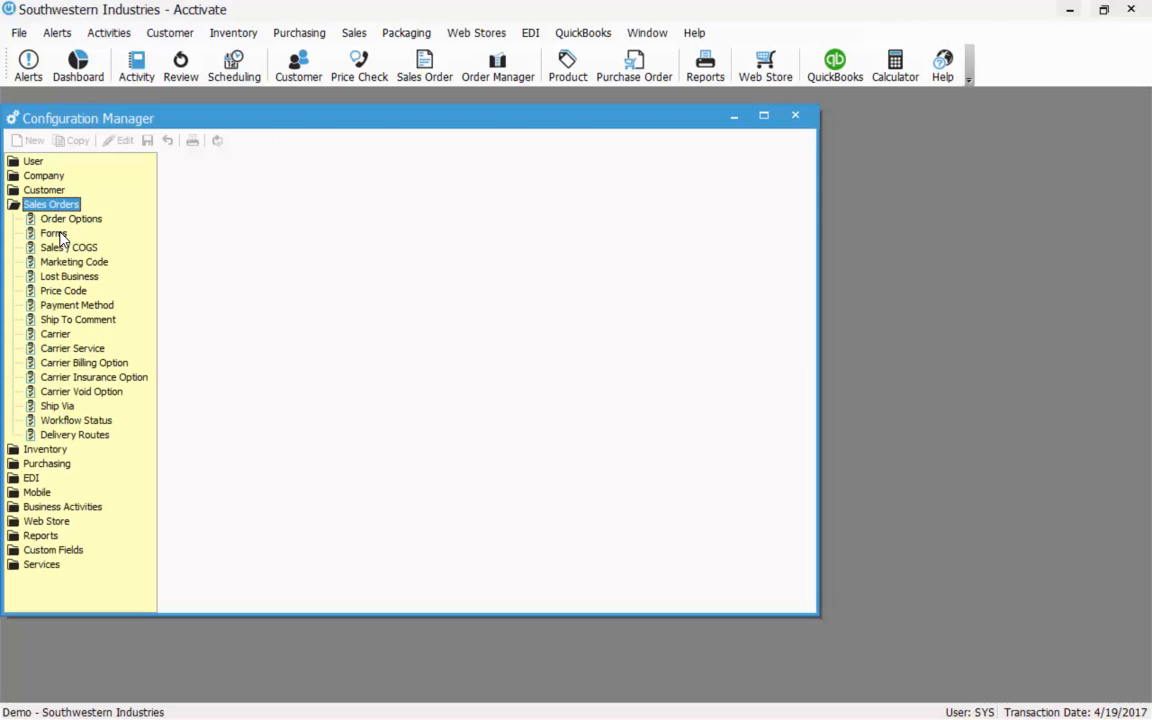
{"action": "left_click", "coordinate": [55, 233]}
{"action": "left_click", "coordinate": [120, 140]}
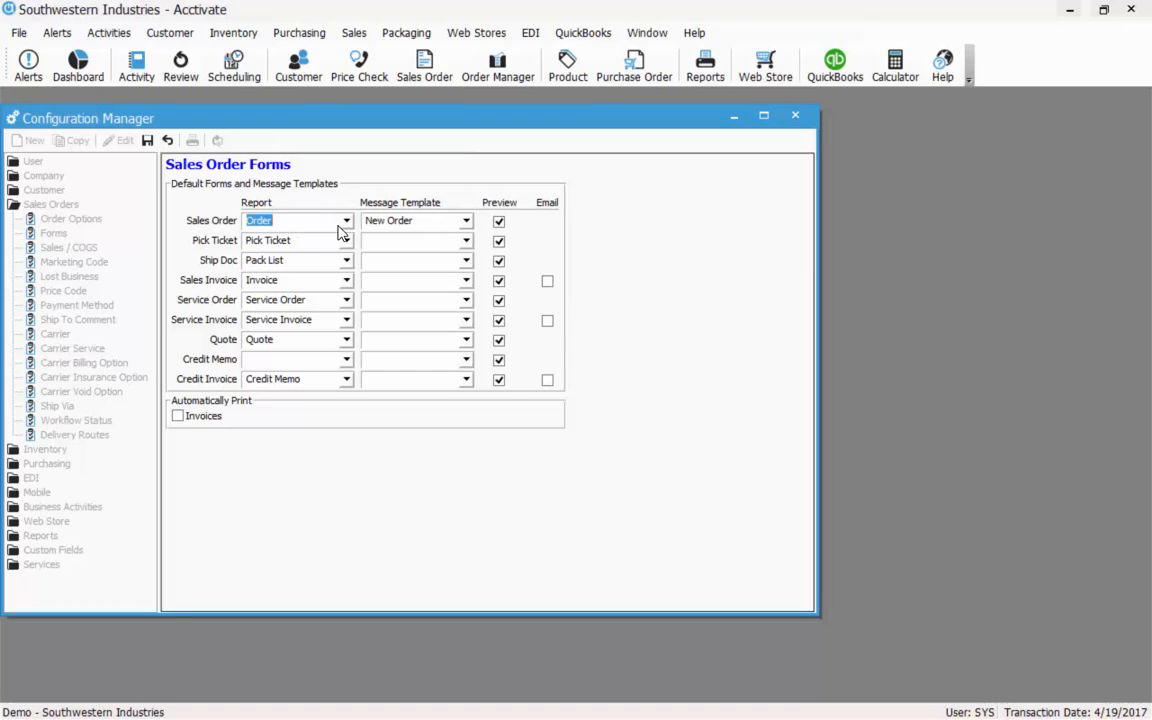
{"action": "left_click", "coordinate": [463, 222]}
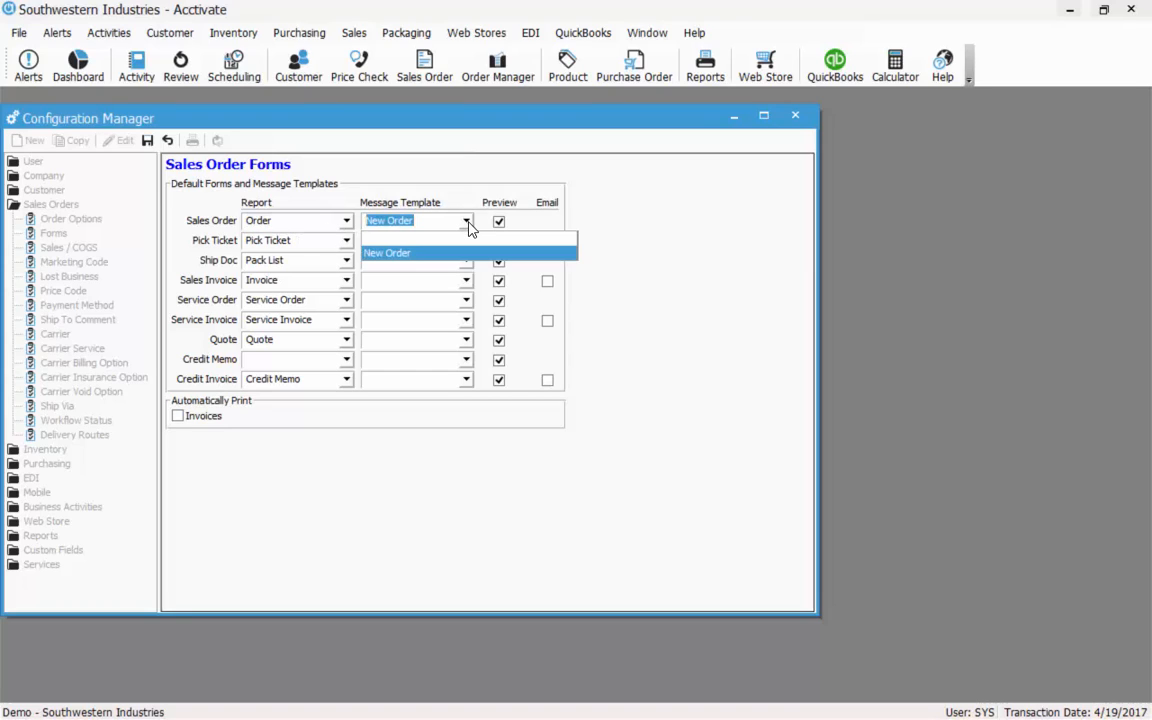
{"action": "left_click", "coordinate": [465, 222]}
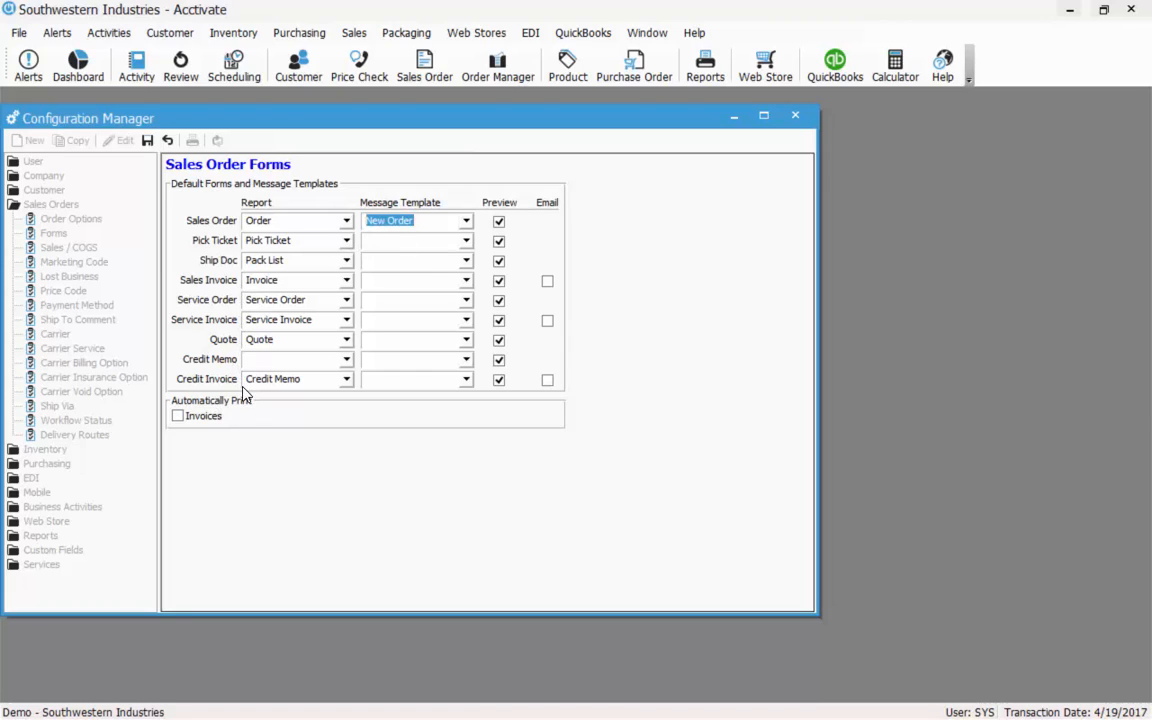
{"action": "left_click", "coordinate": [147, 141]}
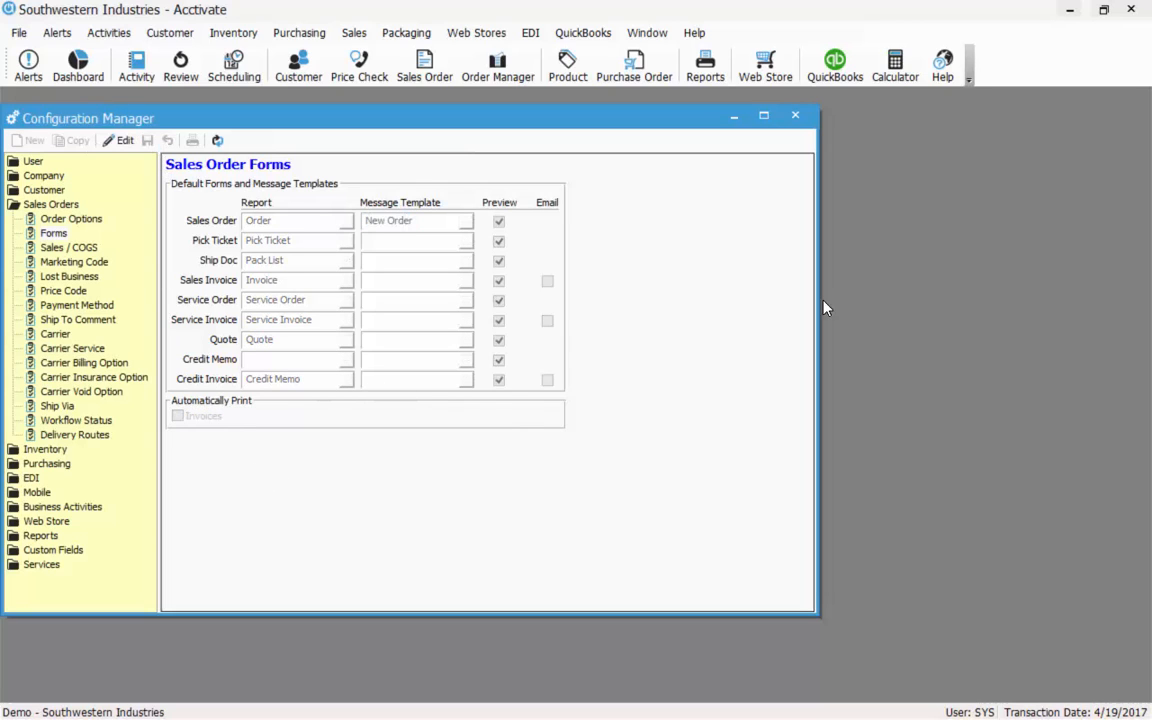
{"action": "left_click", "coordinate": [796, 118]}
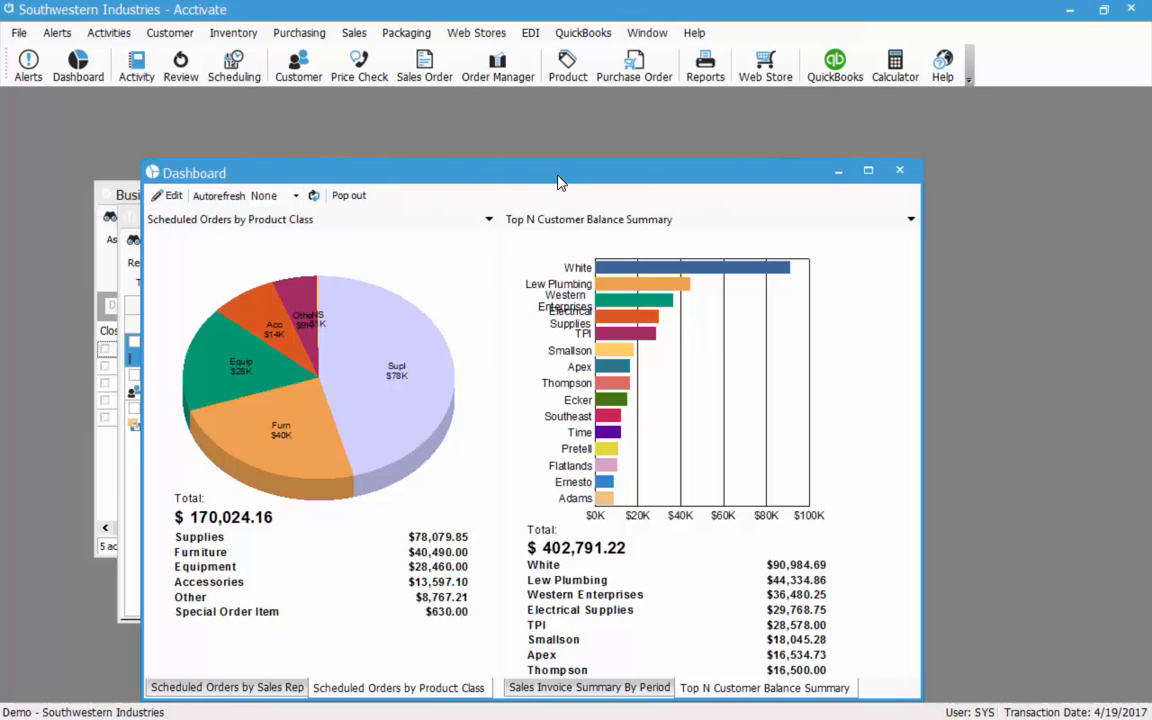
Close the Dashboard, review Credit Held, Overdue and Disputed Invoices in Business Alerts, then close alerts.
{"action": "left_click_drag", "start_coordinate": [559, 182], "coordinate": [674, 139]}
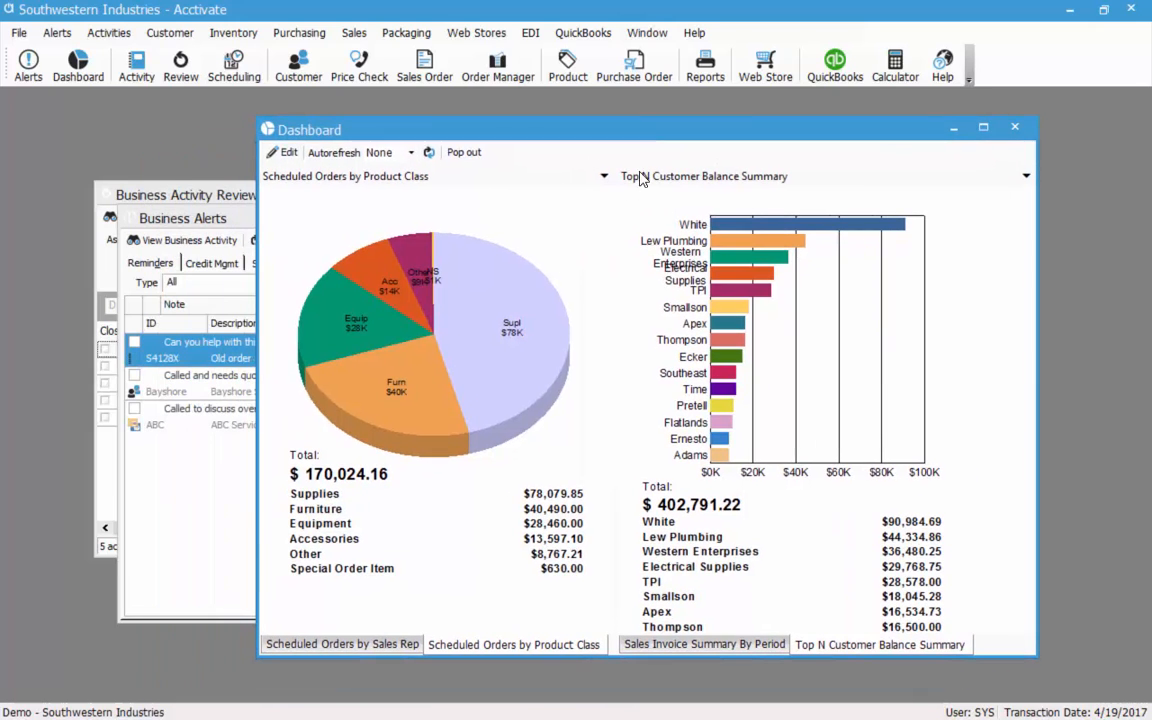
{"action": "left_click", "coordinate": [1017, 131]}
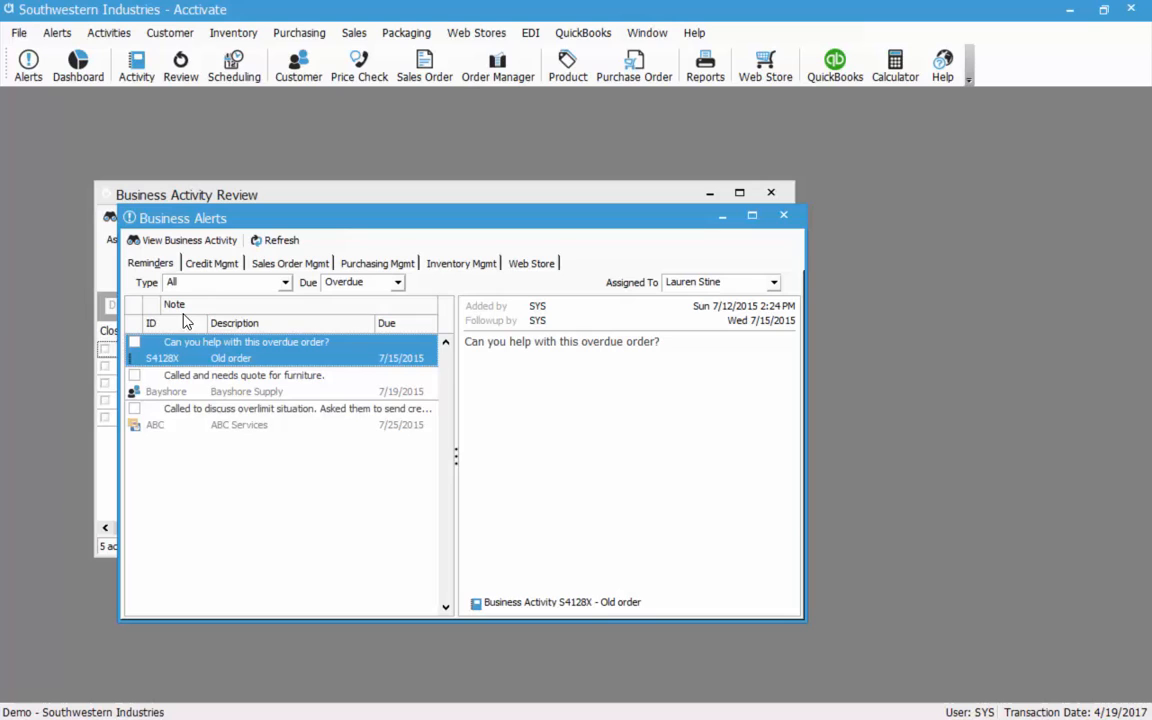
{"action": "left_click", "coordinate": [211, 263]}
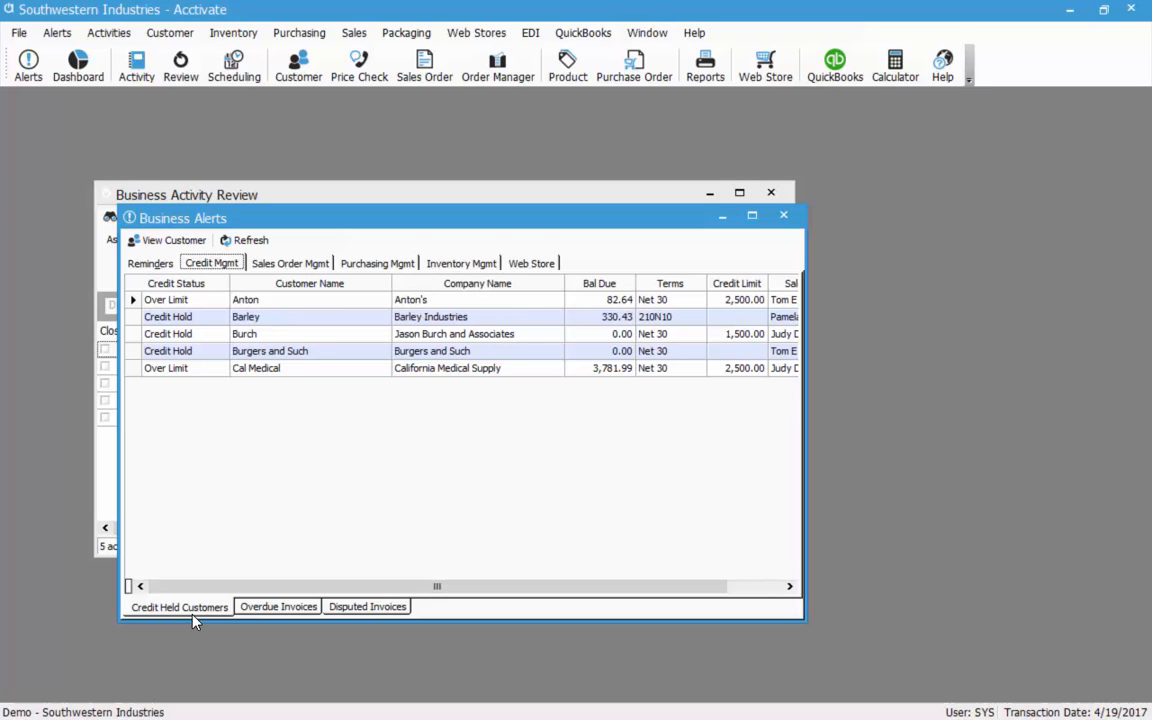
{"action": "left_click", "coordinate": [279, 608]}
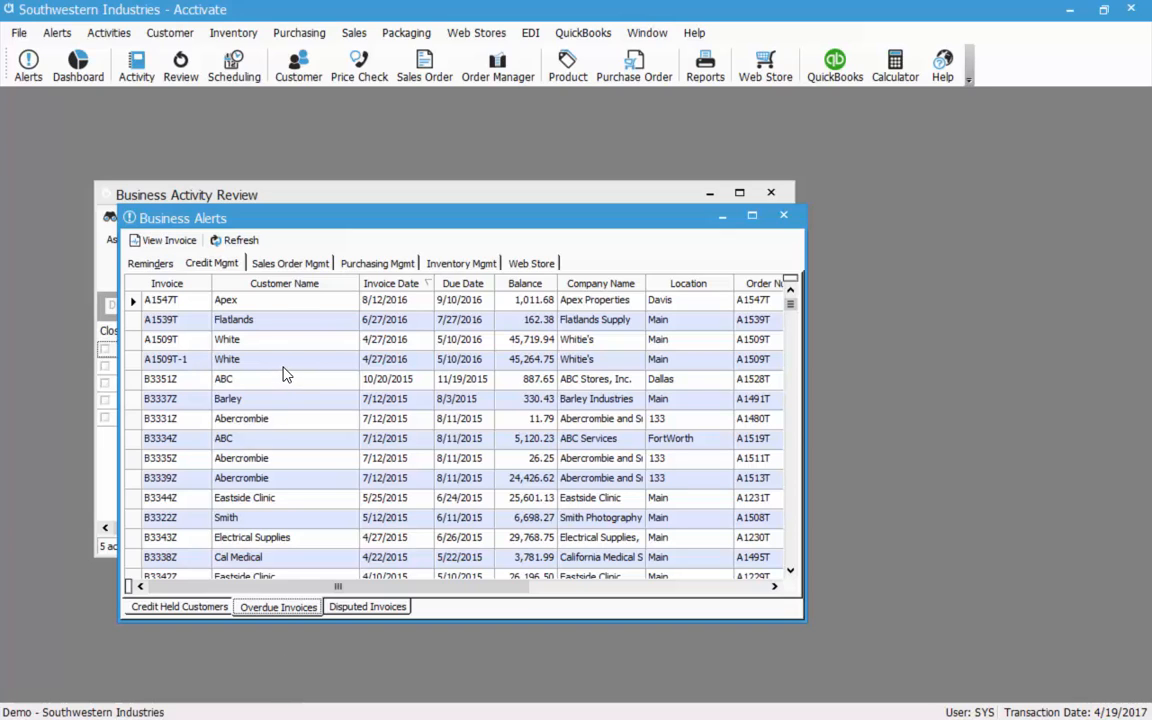
{"action": "left_click", "coordinate": [368, 607]}
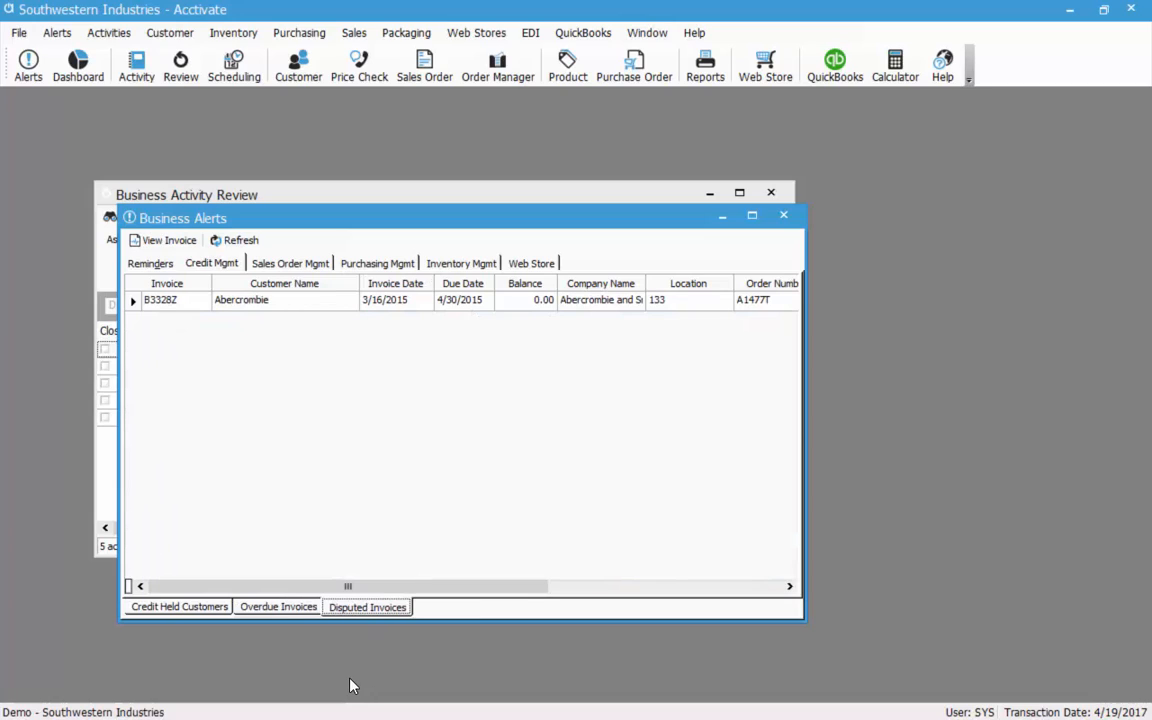
{"action": "left_click", "coordinate": [280, 608]}
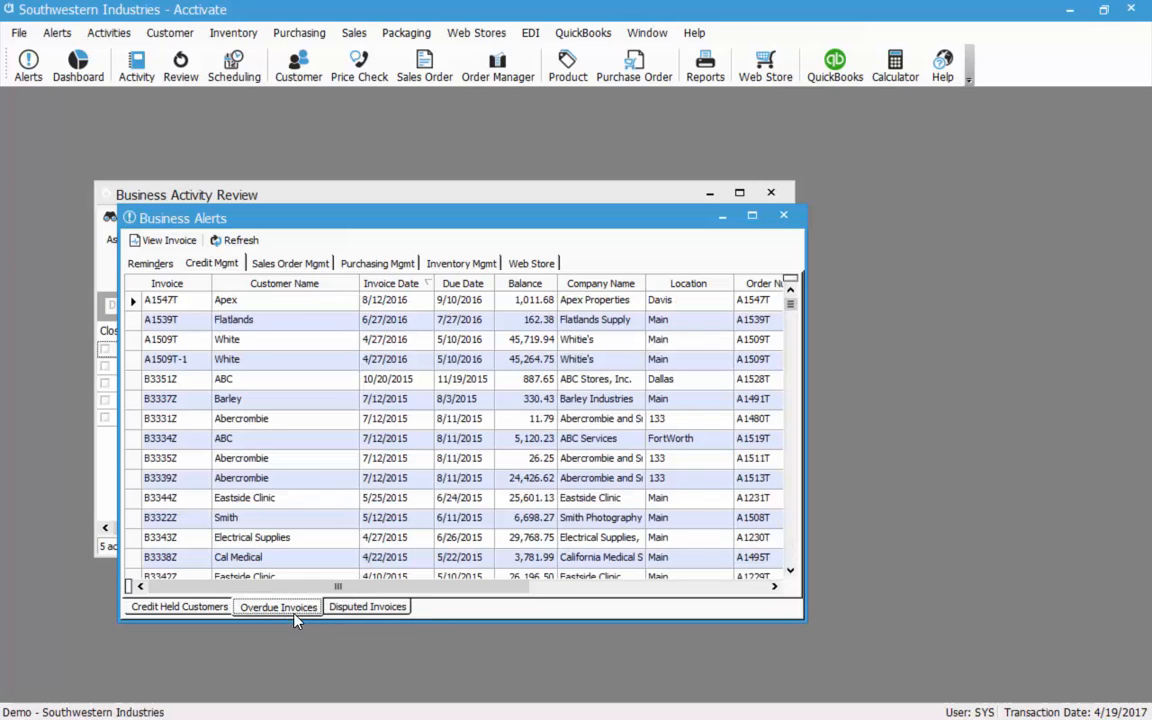
{"action": "left_click", "coordinate": [783, 215]}
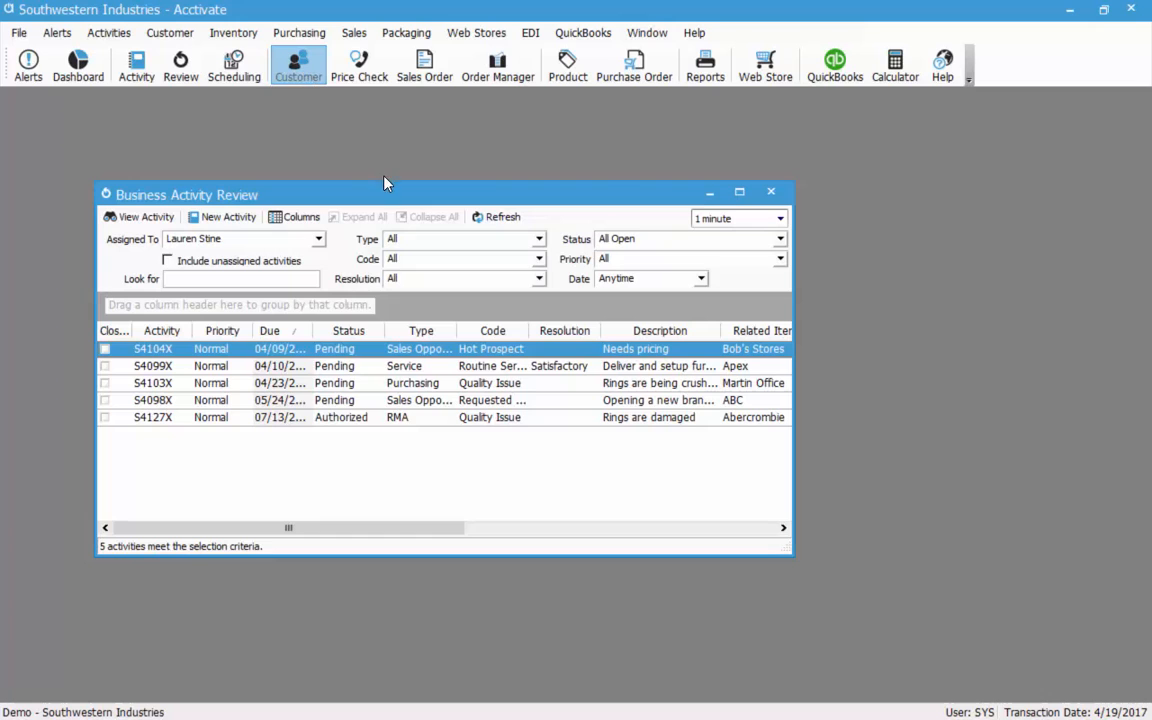
Look up Abercrombie, filter its Orders to Completed Orders, and select order A1479T.
{"action": "left_click", "coordinate": [453, 301]}
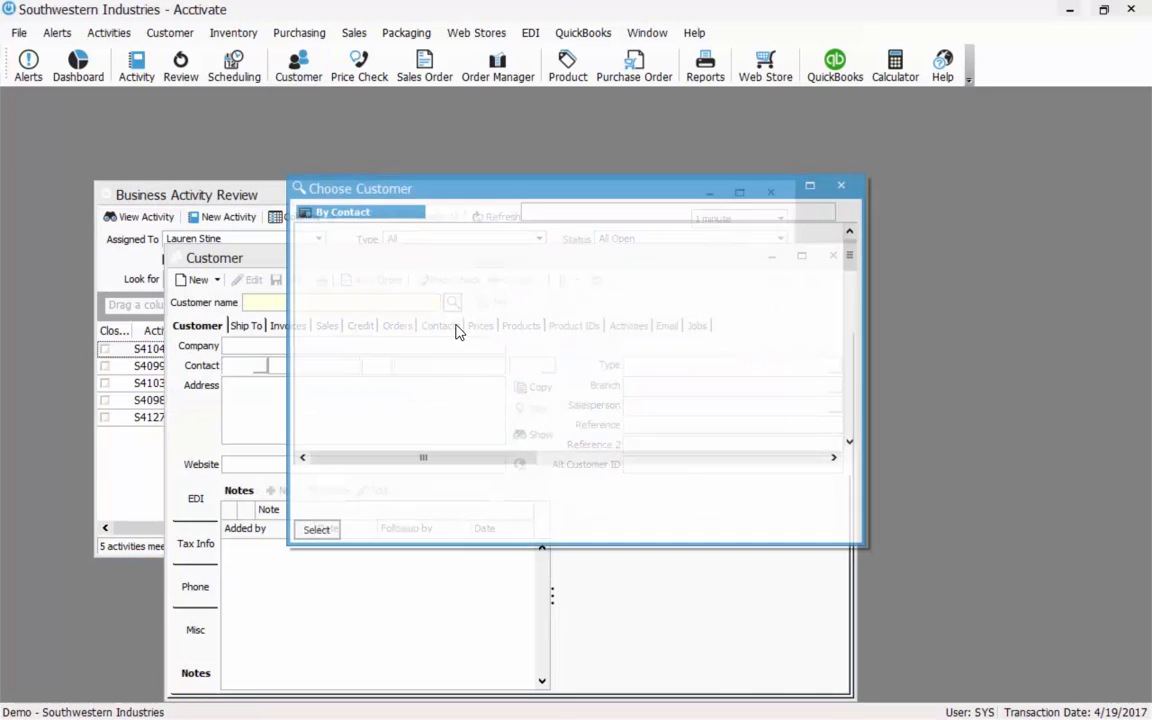
{"action": "double_click", "coordinate": [368, 296]}
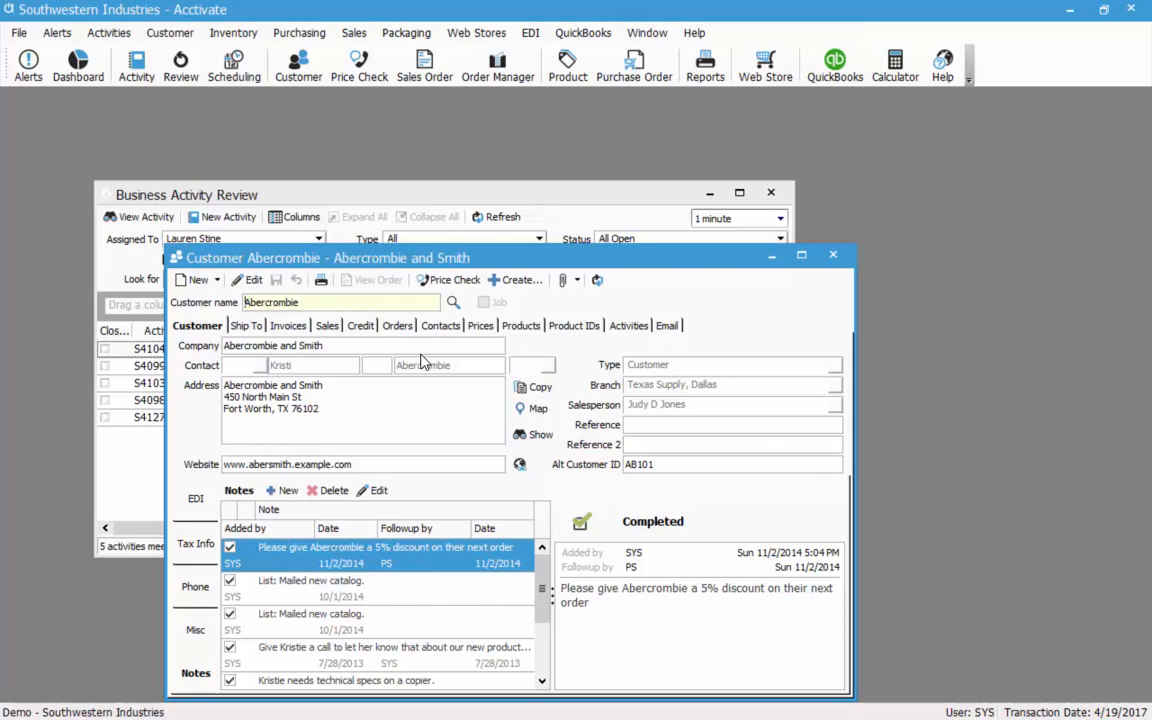
{"action": "left_click", "coordinate": [385, 325]}
{"action": "left_click", "coordinate": [361, 345]}
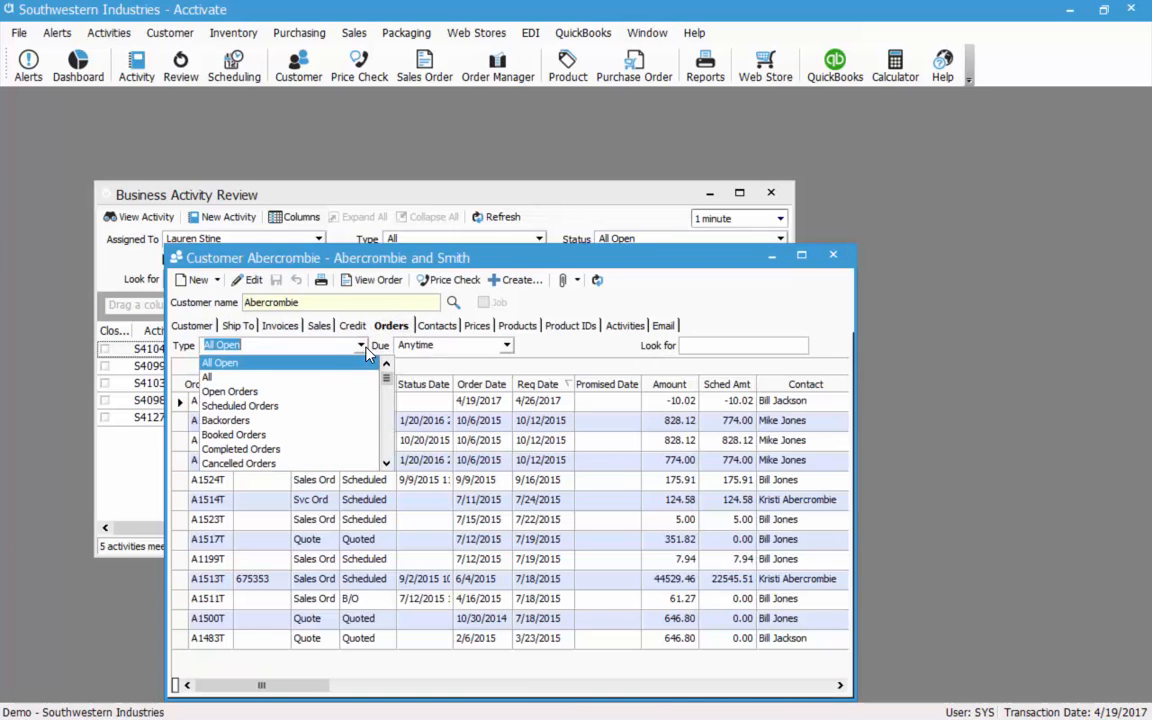
{"action": "left_click", "coordinate": [230, 455]}
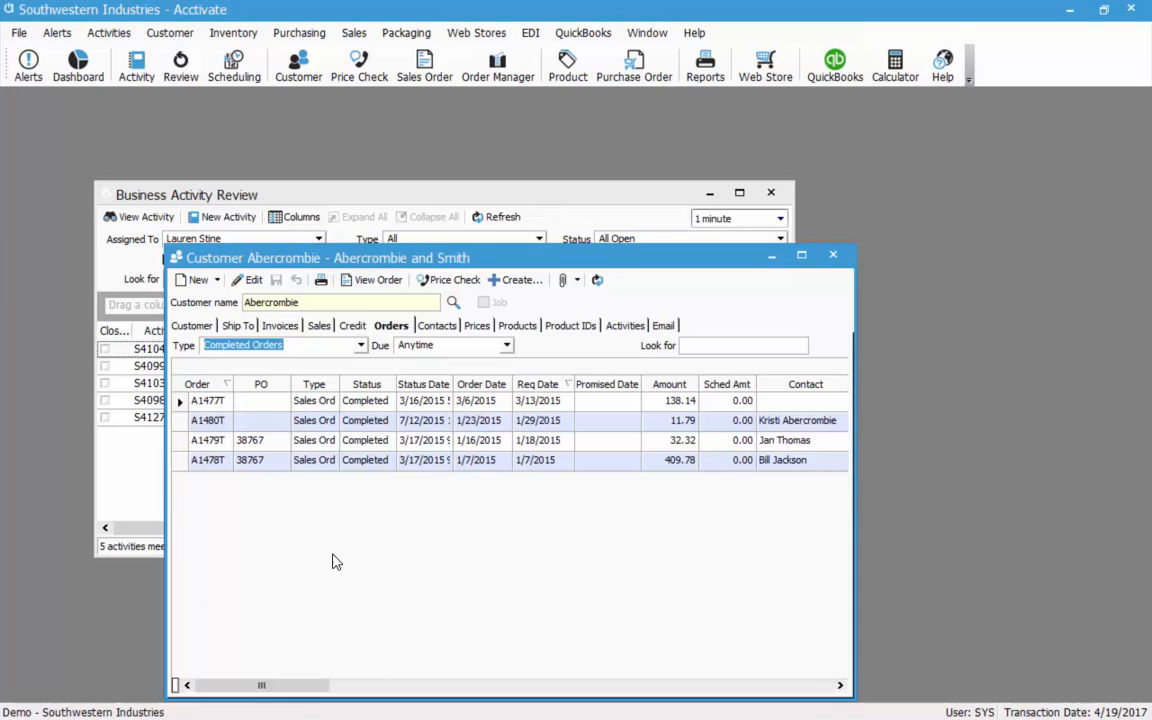
{"action": "left_click", "coordinate": [216, 444]}
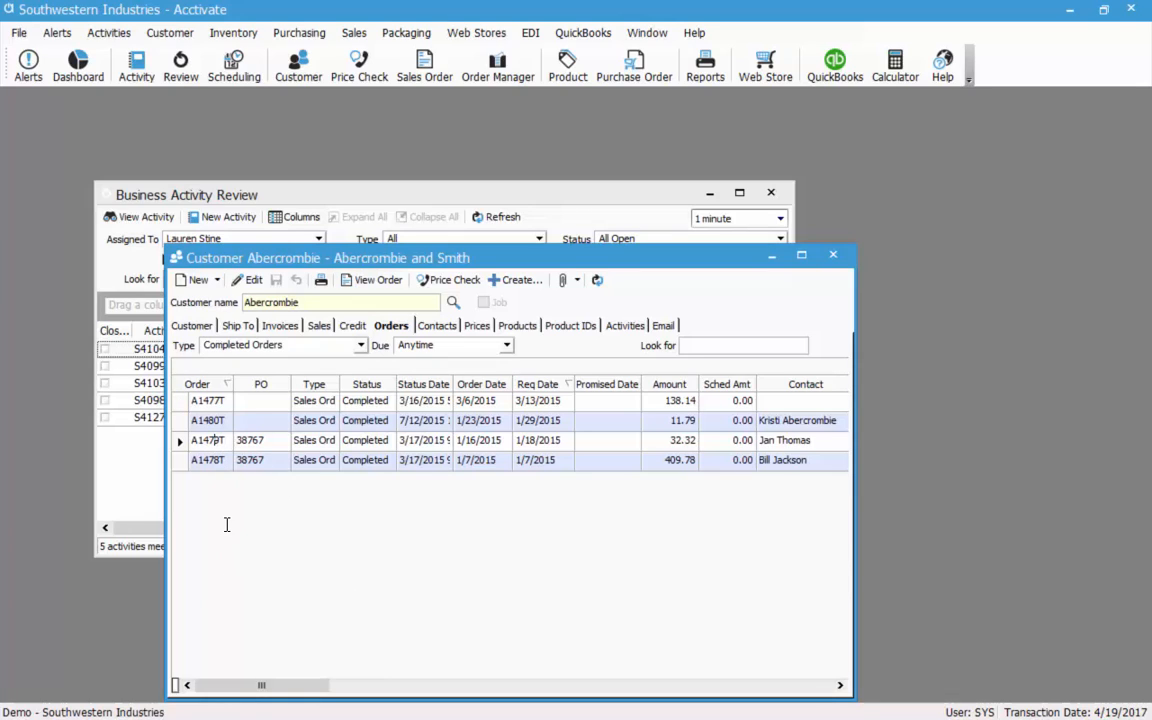
Open sales order A1479T and start a new RMA business activity from it.
{"action": "double_click", "coordinate": [295, 447]}
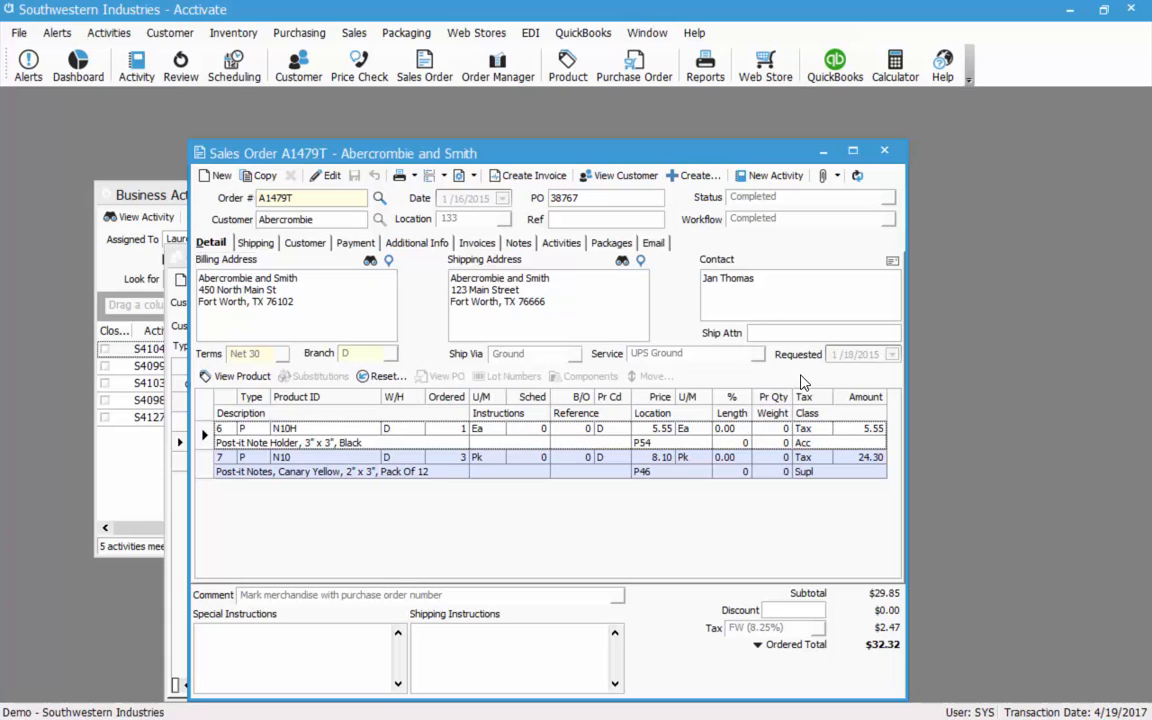
{"action": "left_click", "coordinate": [771, 184]}
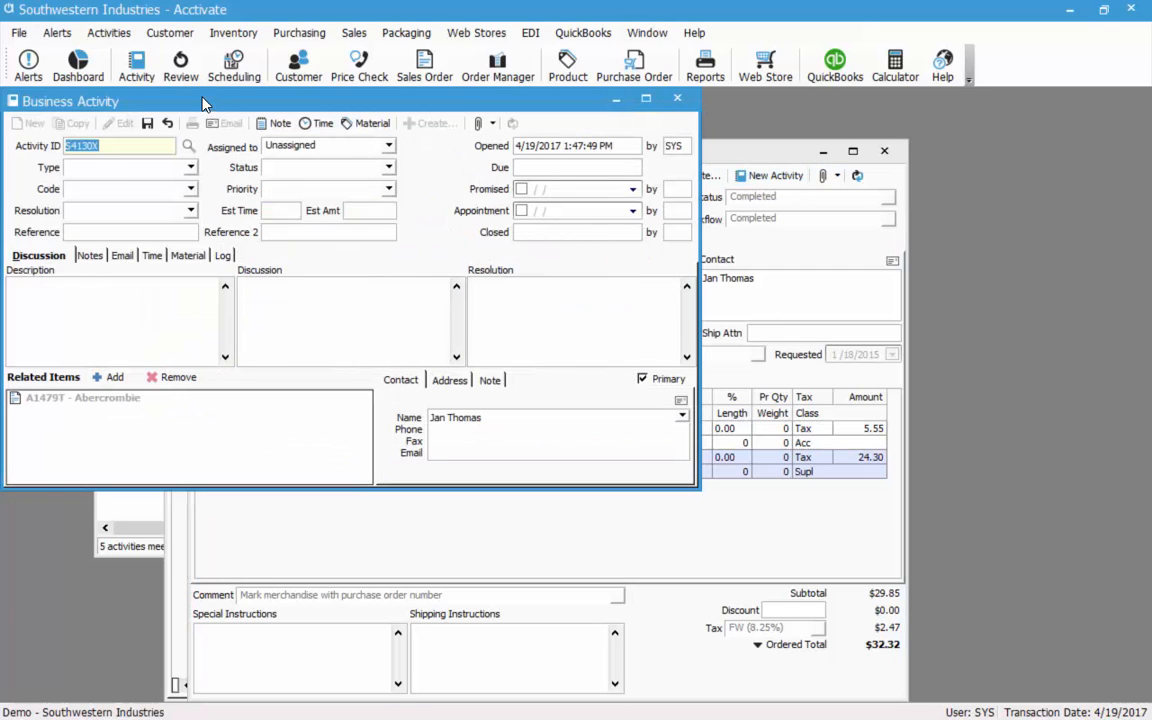
{"action": "left_click_drag", "start_coordinate": [218, 105], "coordinate": [286, 142]}
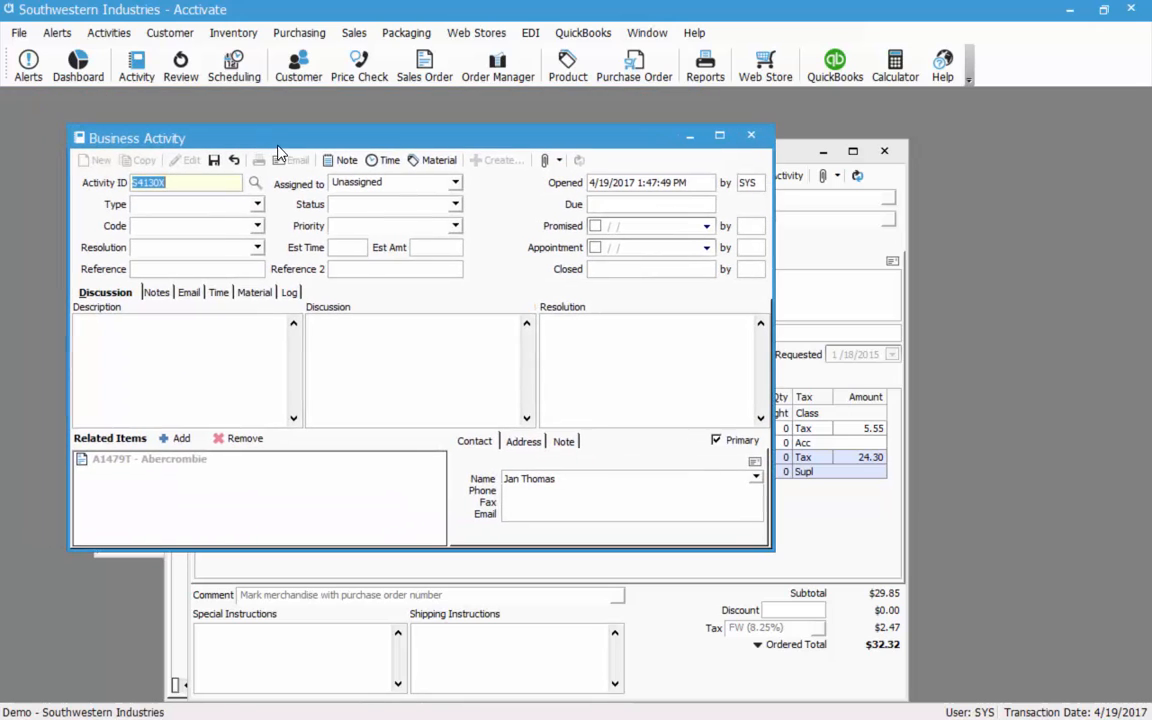
{"action": "left_click", "coordinate": [240, 204]}
{"action": "left_click", "coordinate": [157, 250]}
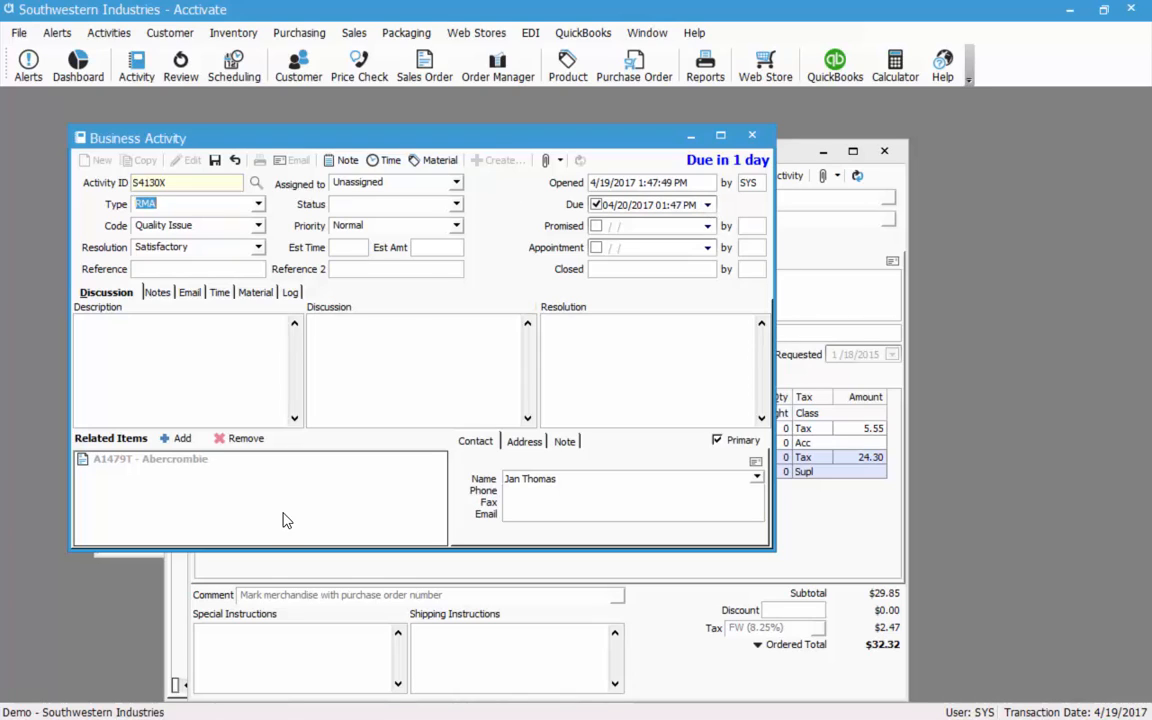
Assign the RMA to a staff member, set status Open, and enter description 'damaged send need'.
{"action": "left_click", "coordinate": [408, 181]}
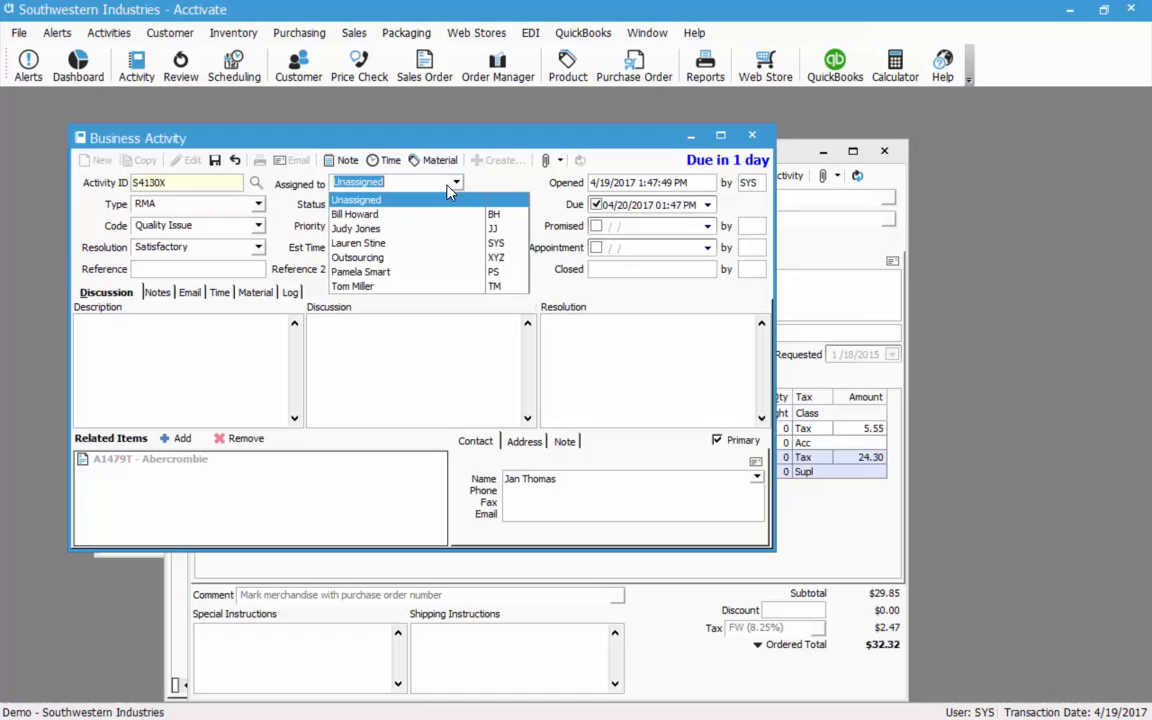
{"action": "left_click", "coordinate": [363, 246]}
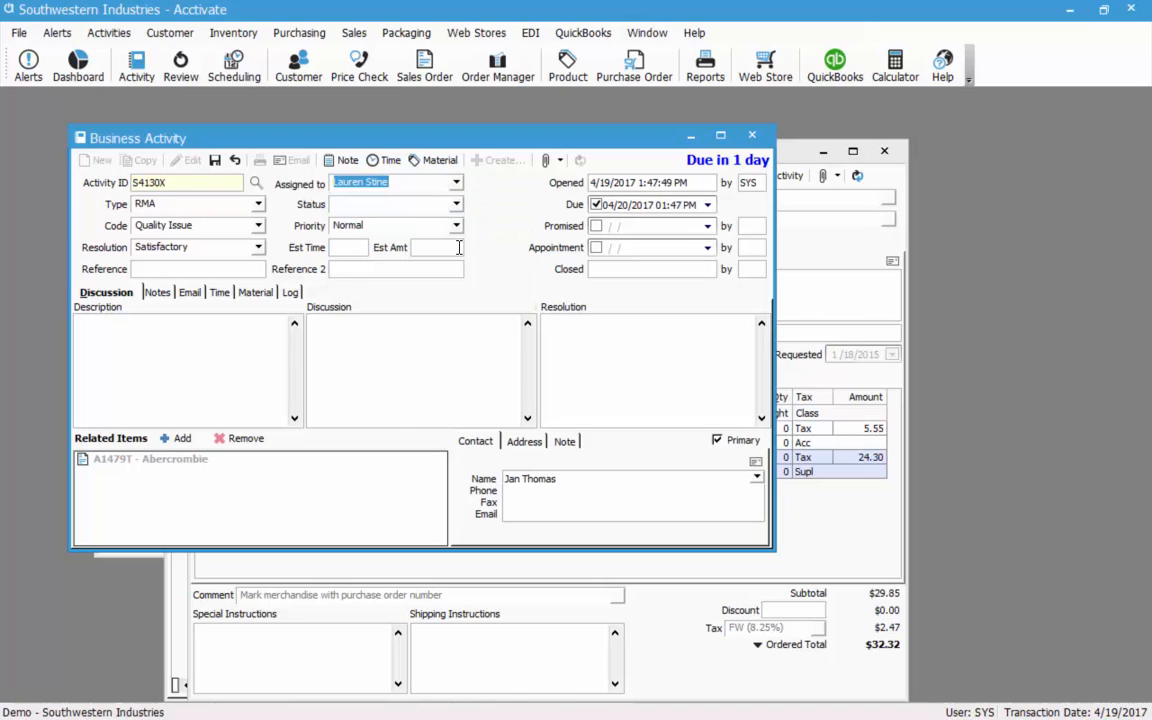
{"action": "left_click", "coordinate": [412, 204]}
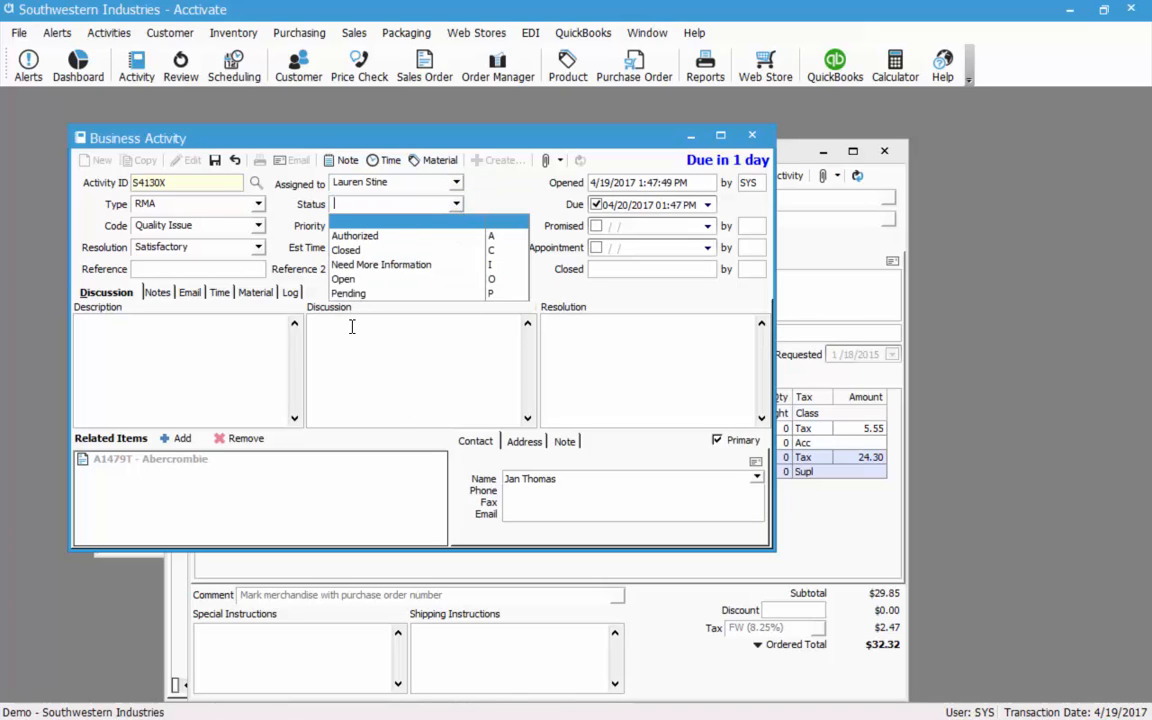
{"action": "left_click", "coordinate": [343, 279]}
{"action": "left_click", "coordinate": [278, 370]}
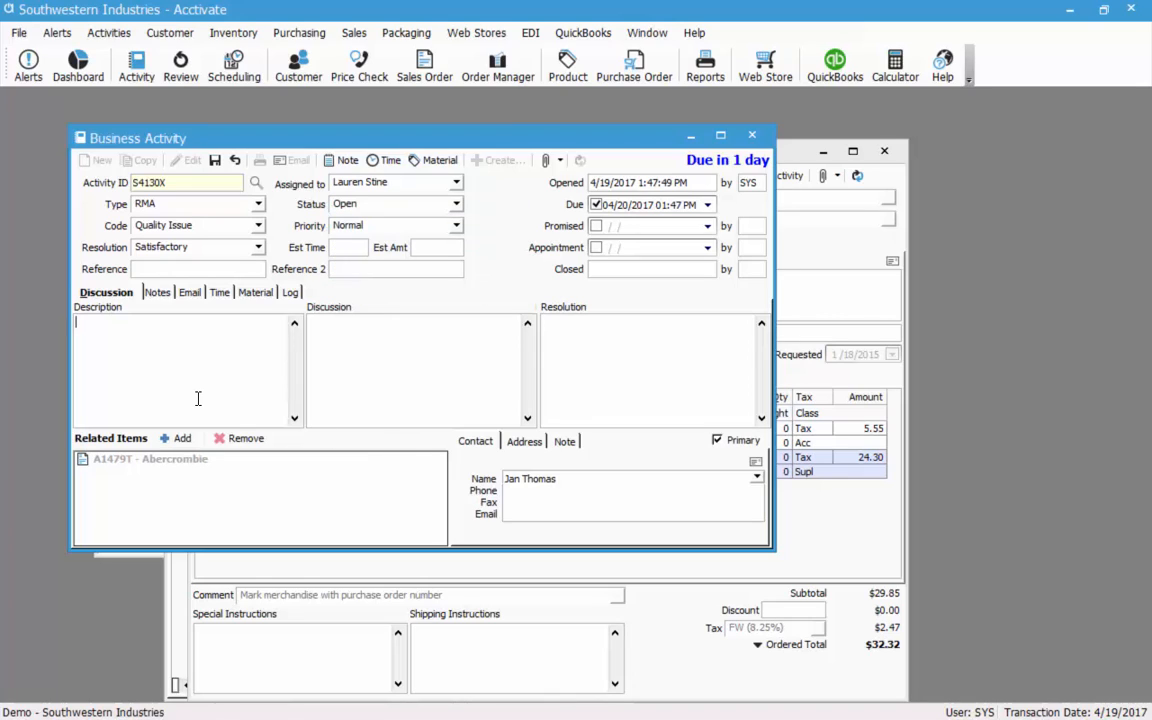
{"action": "type", "text": "damaged shipment"}
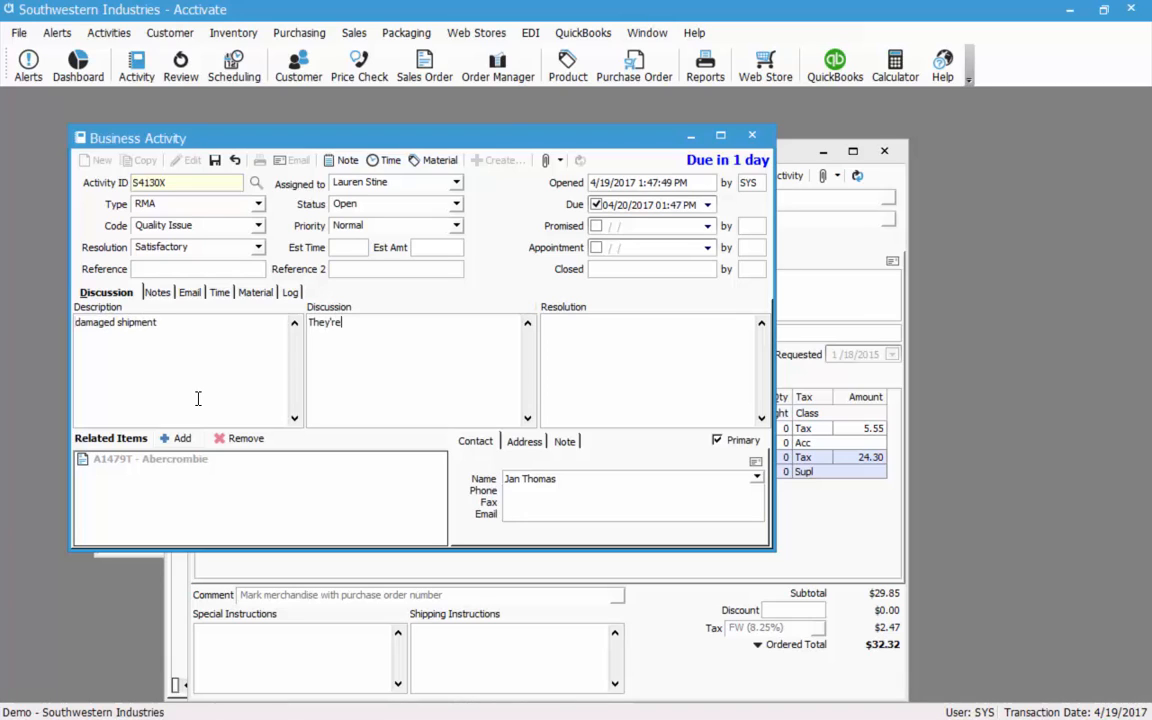
{"action": "type", "text": " sending the product back to us a"}
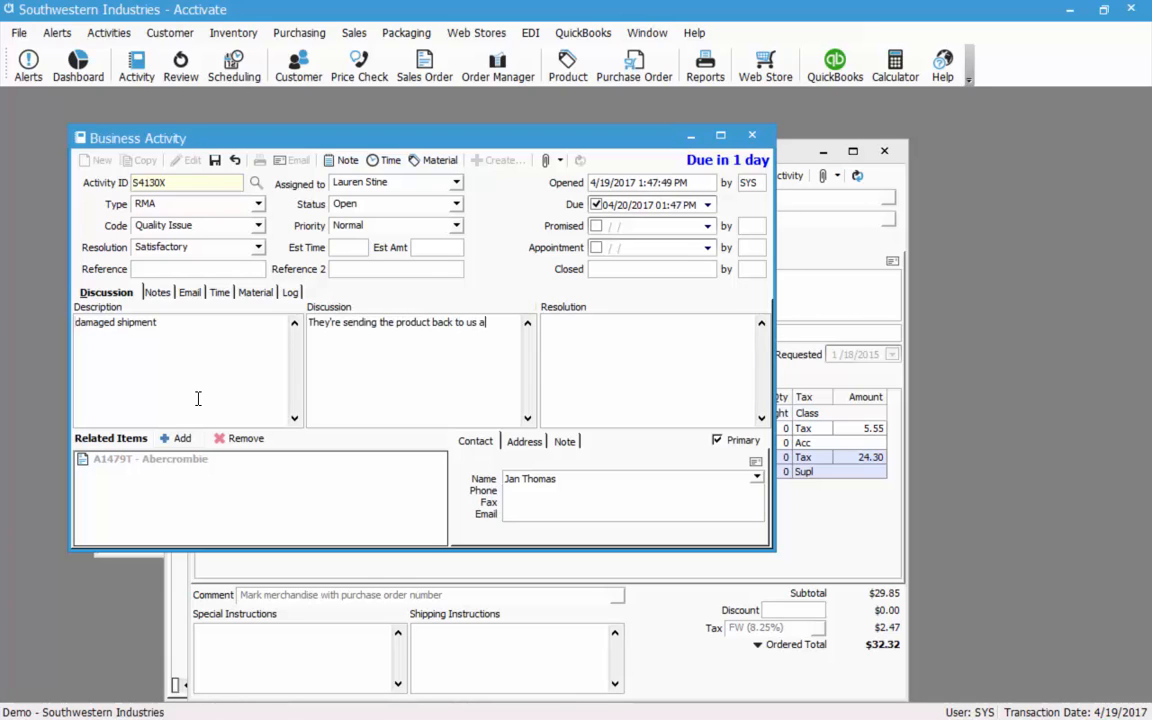
{"action": "type", "text": " need a replacement"}
Link the Abercrombie and Smith customer to the RMA activity.
{"action": "left_click", "coordinate": [178, 440]}
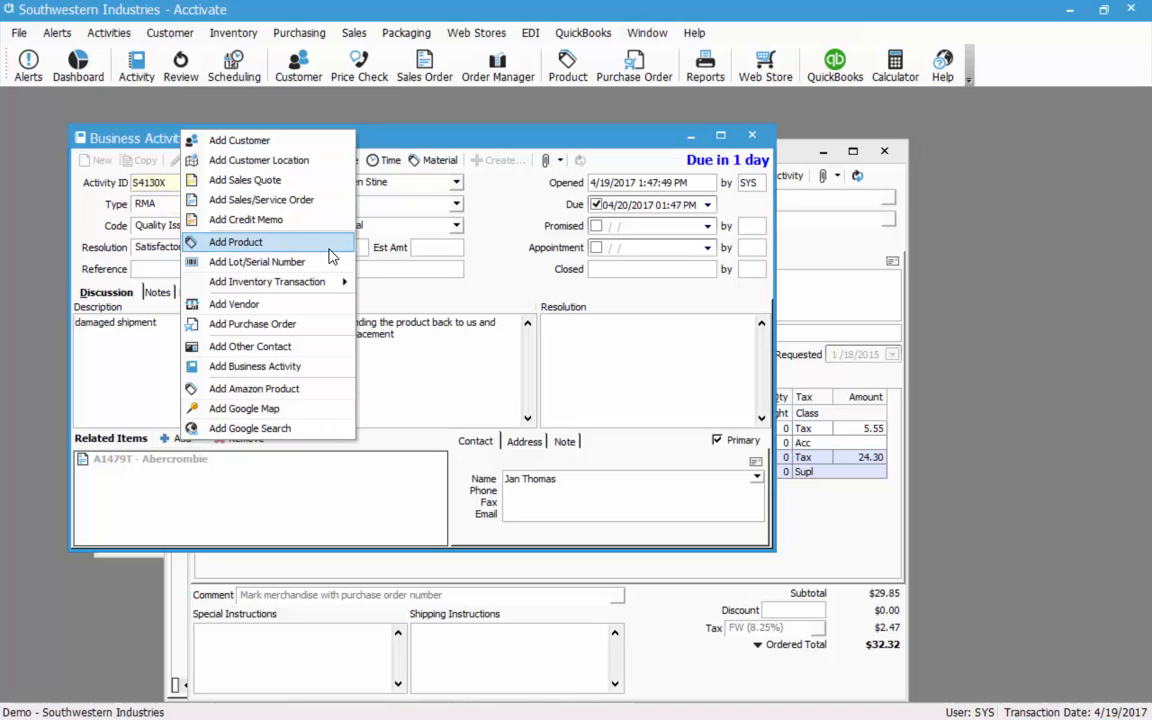
{"action": "mouse_move", "coordinate": [330, 281]}
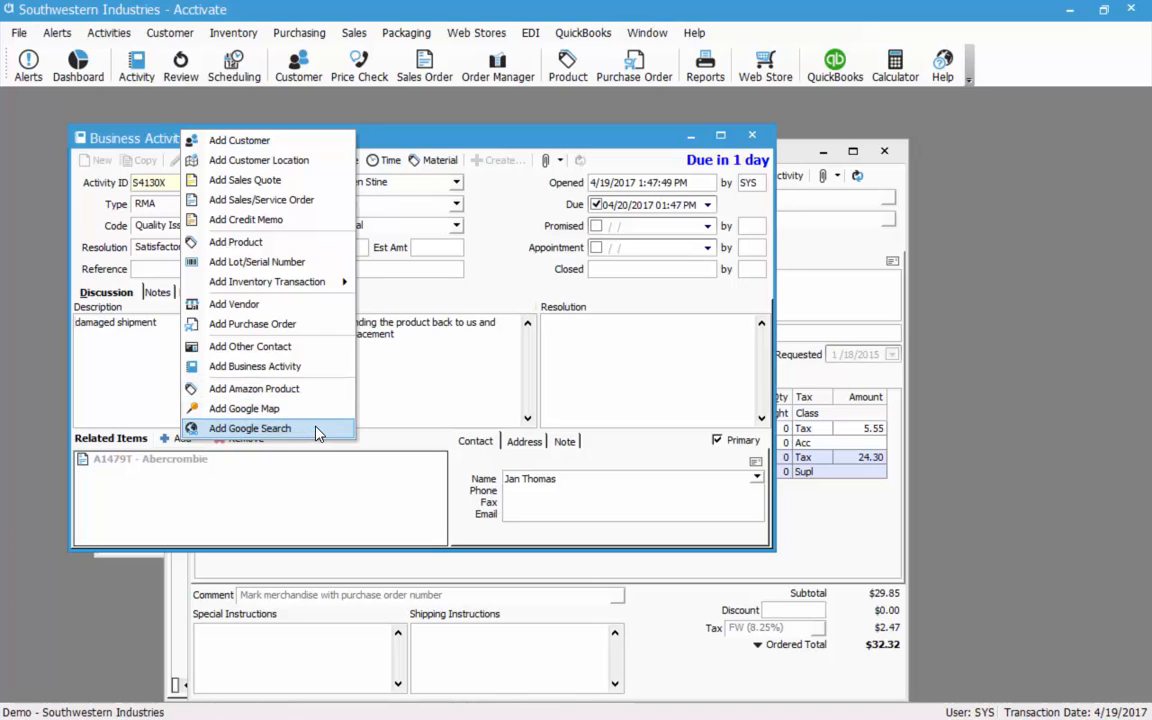
{"action": "left_click", "coordinate": [270, 142]}
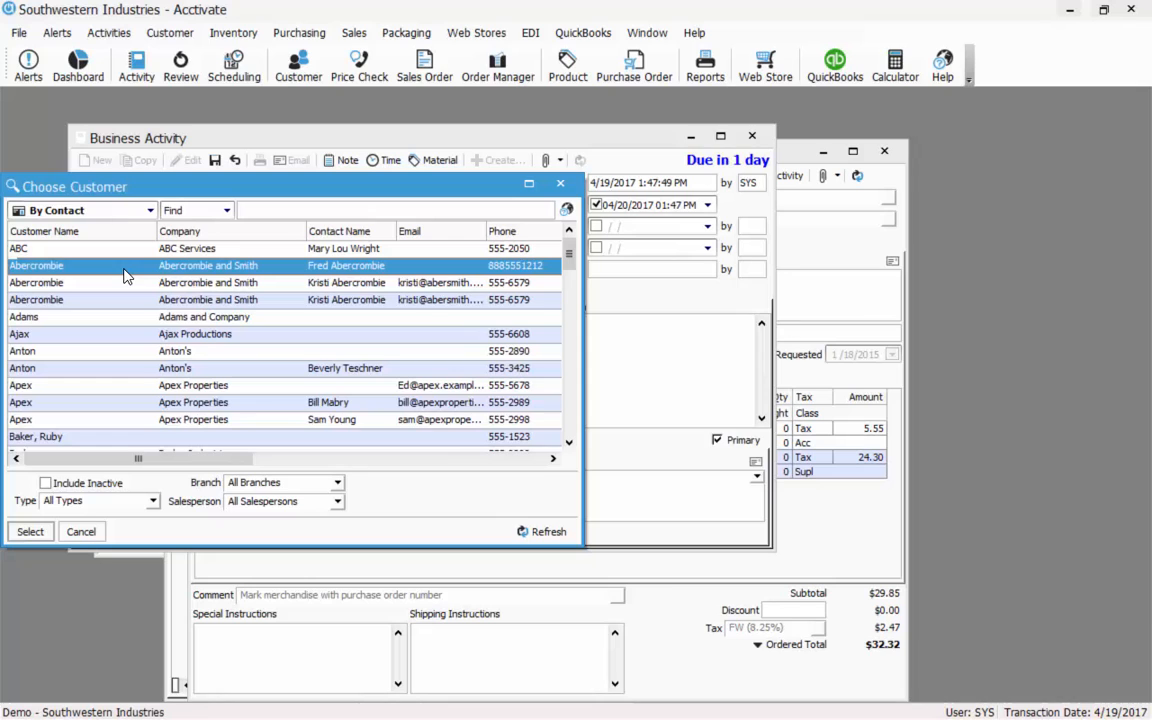
{"action": "double_click", "coordinate": [89, 288]}
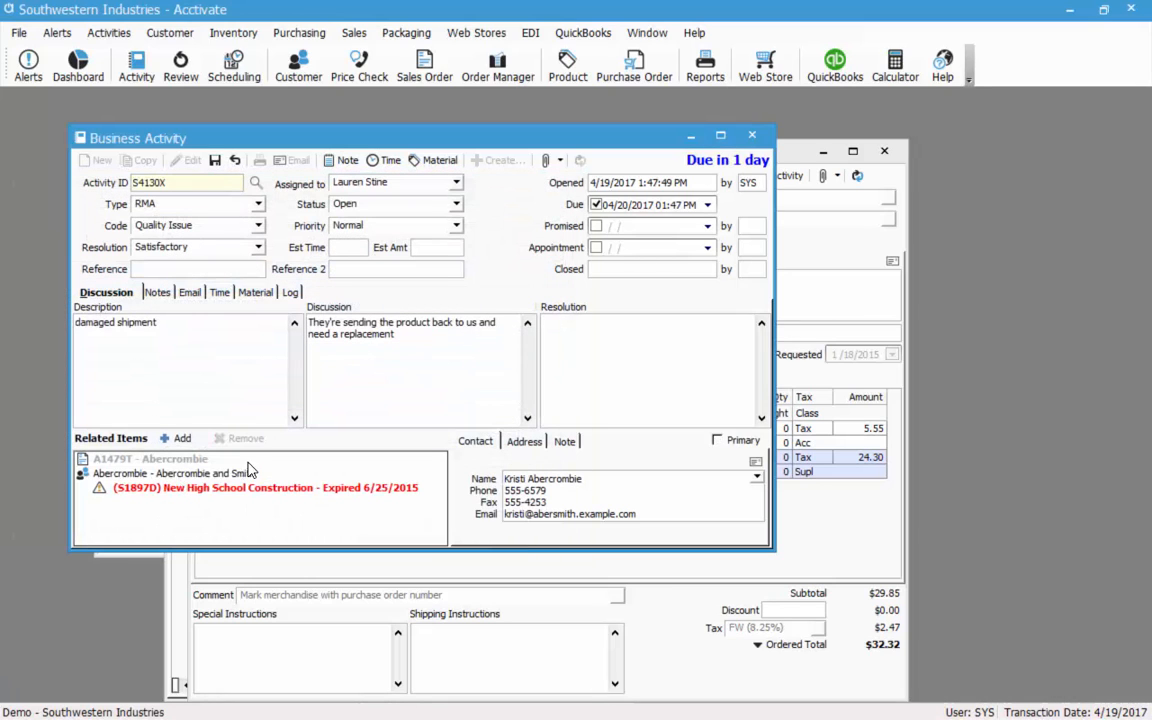
{"action": "left_click", "coordinate": [176, 438]}
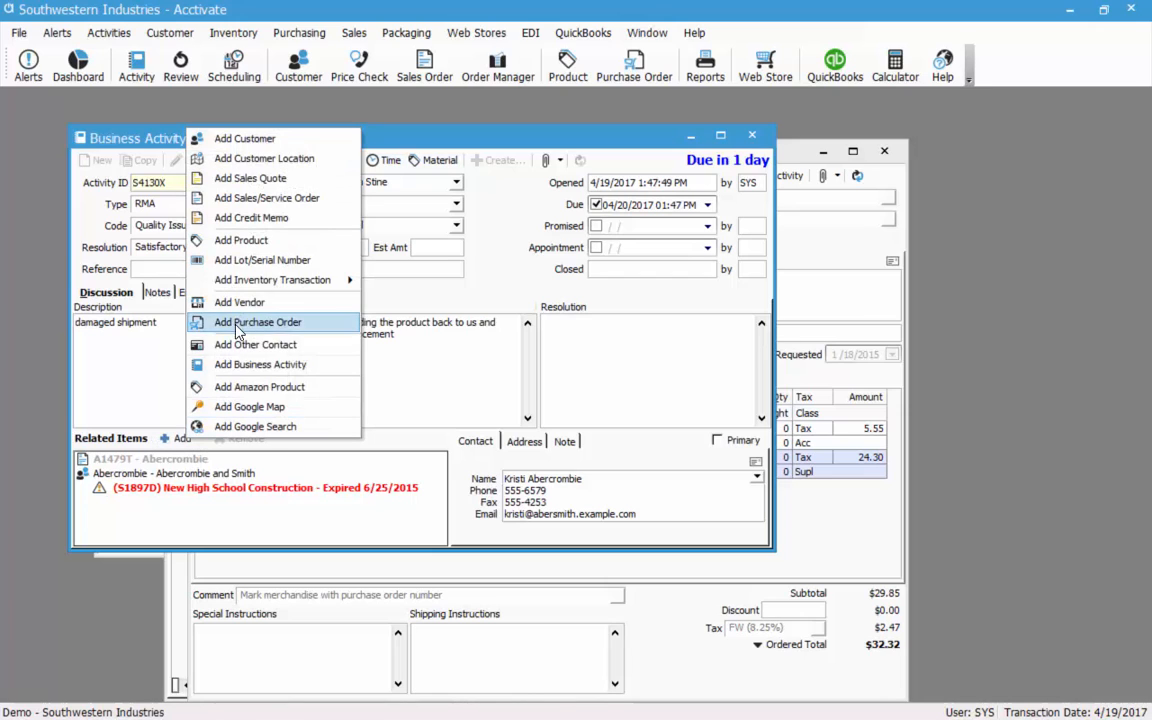
{"action": "left_click", "coordinate": [226, 138]}
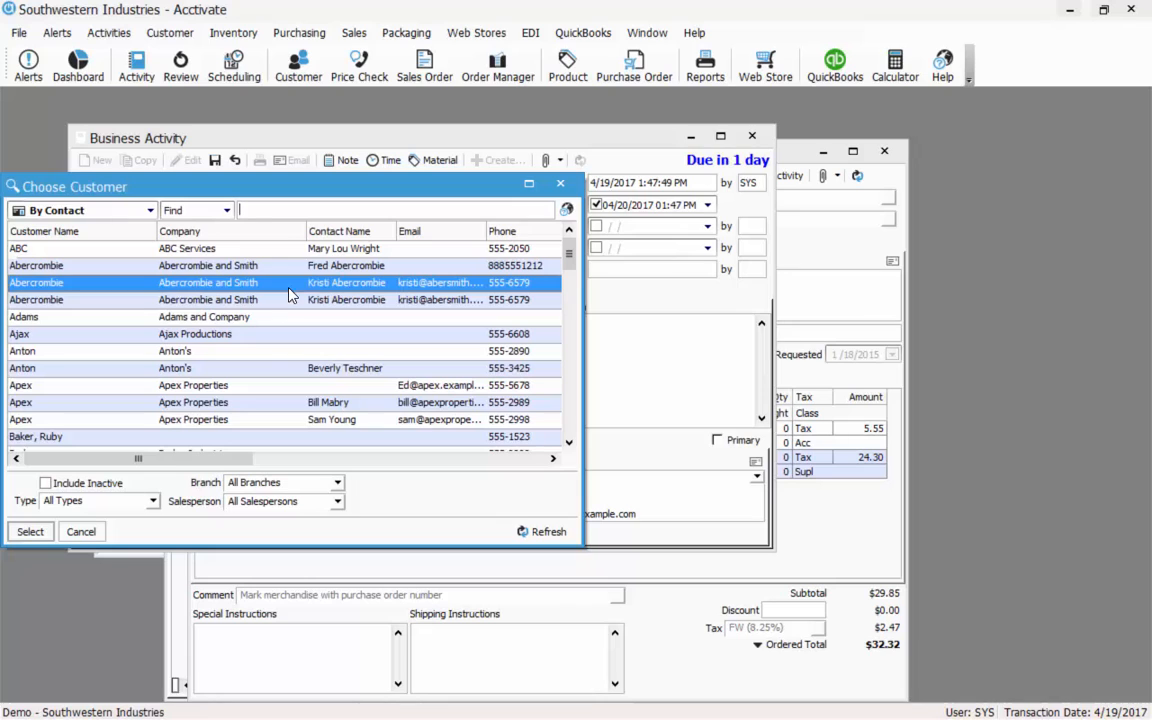
{"action": "key", "text": "Return"}
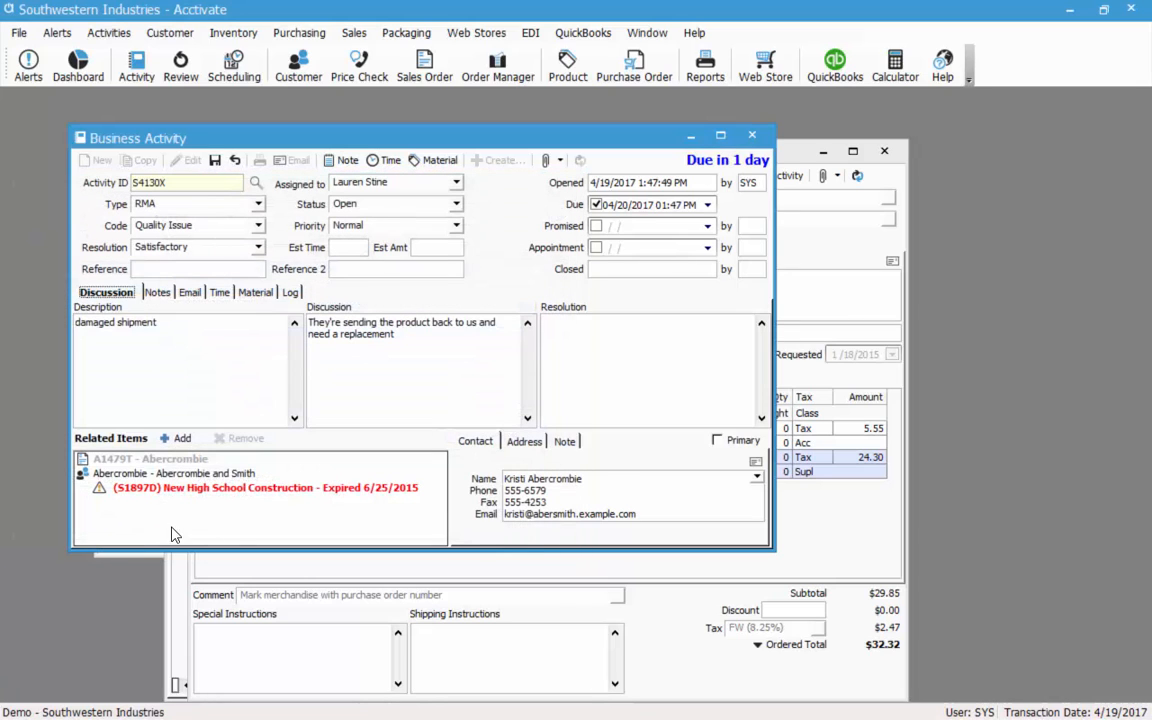
{"action": "left_click", "coordinate": [231, 473]}
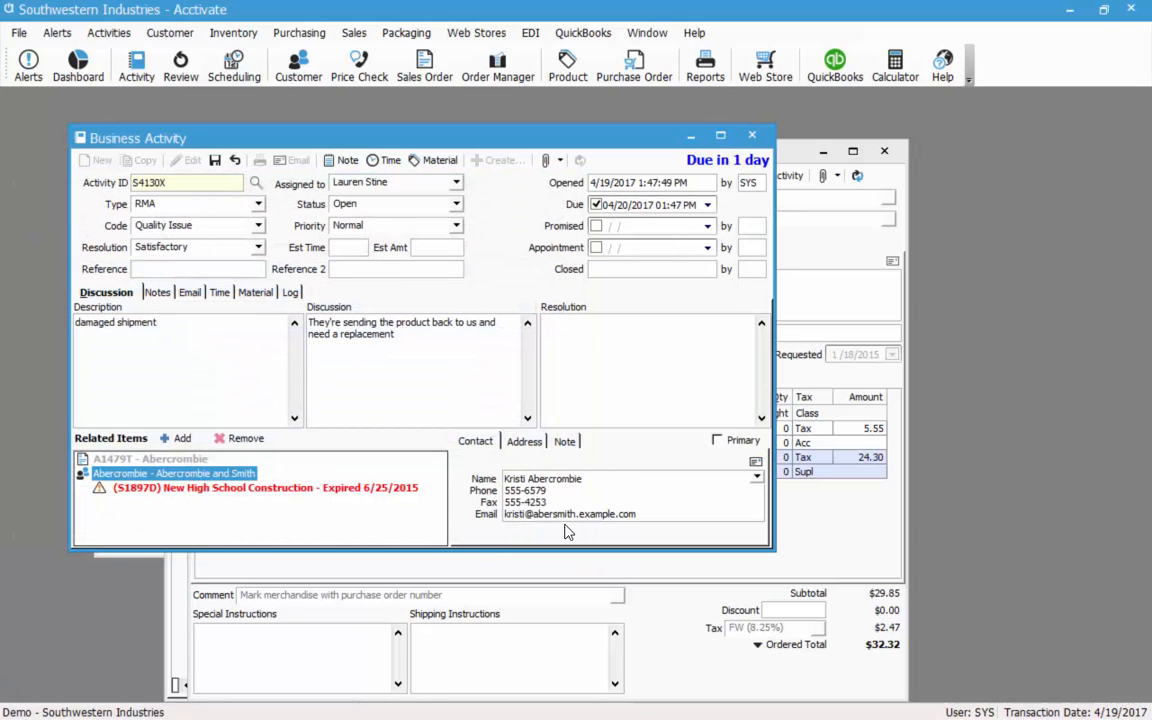
Make the customer link primary, switch to its second contact, and save activity S4130X.
{"action": "left_click", "coordinate": [718, 446]}
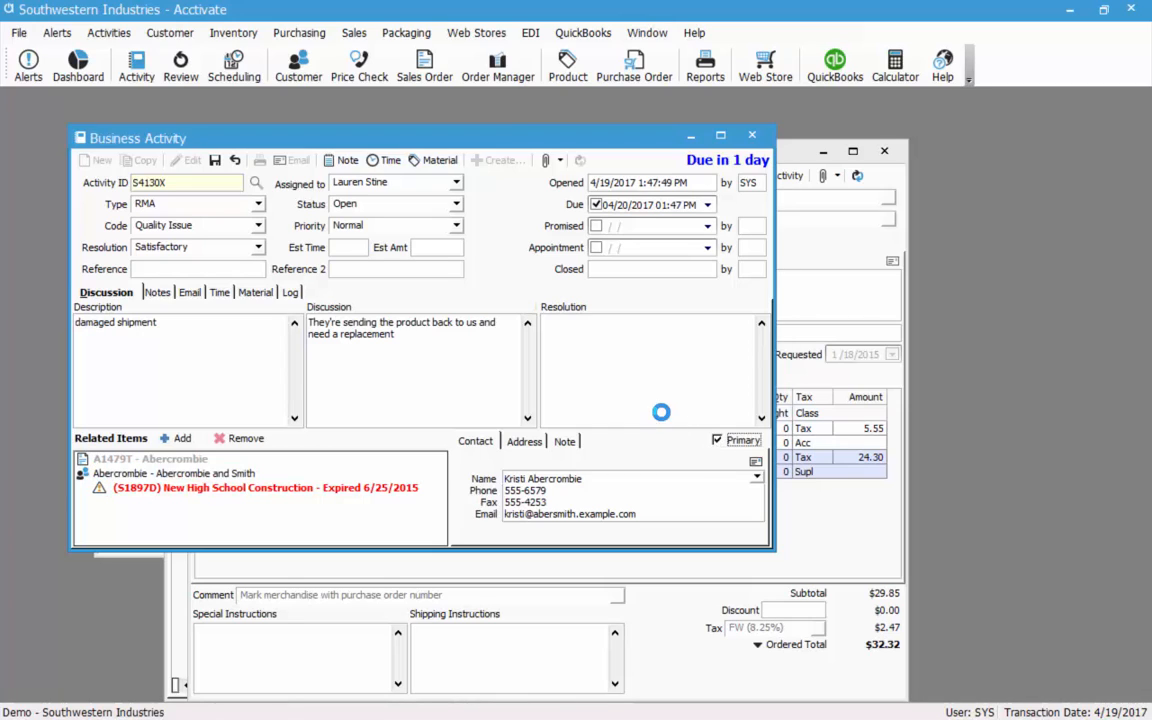
{"action": "left_click", "coordinate": [757, 478]}
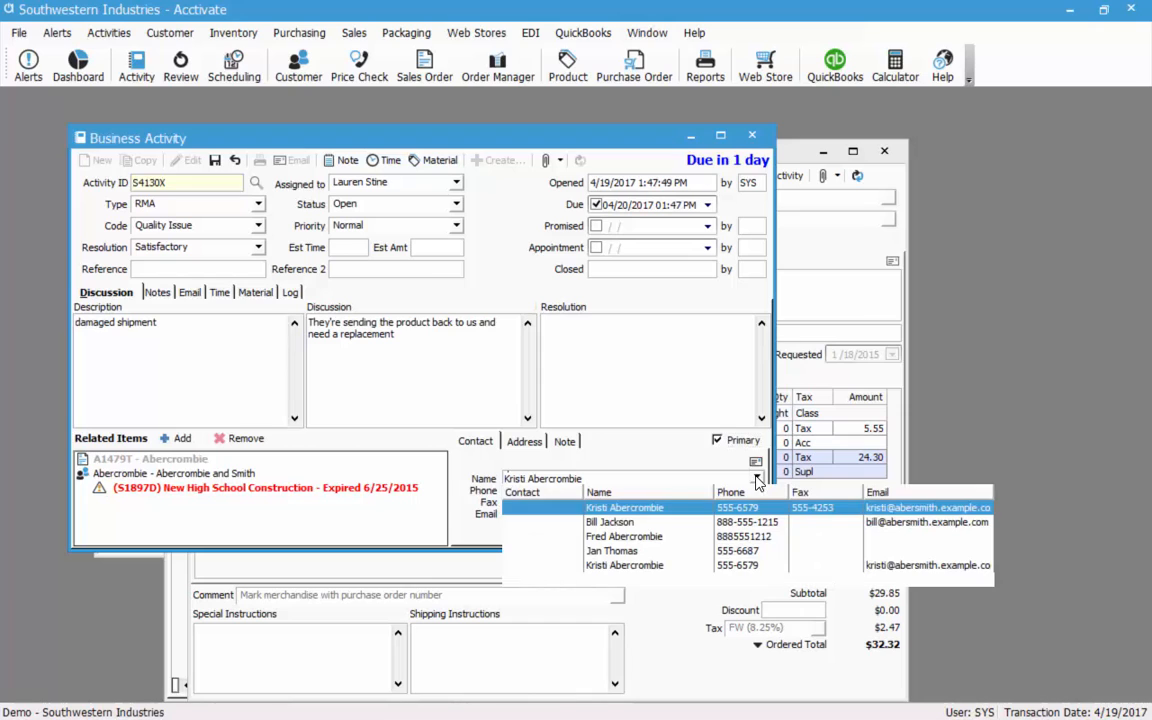
{"action": "left_click", "coordinate": [617, 523]}
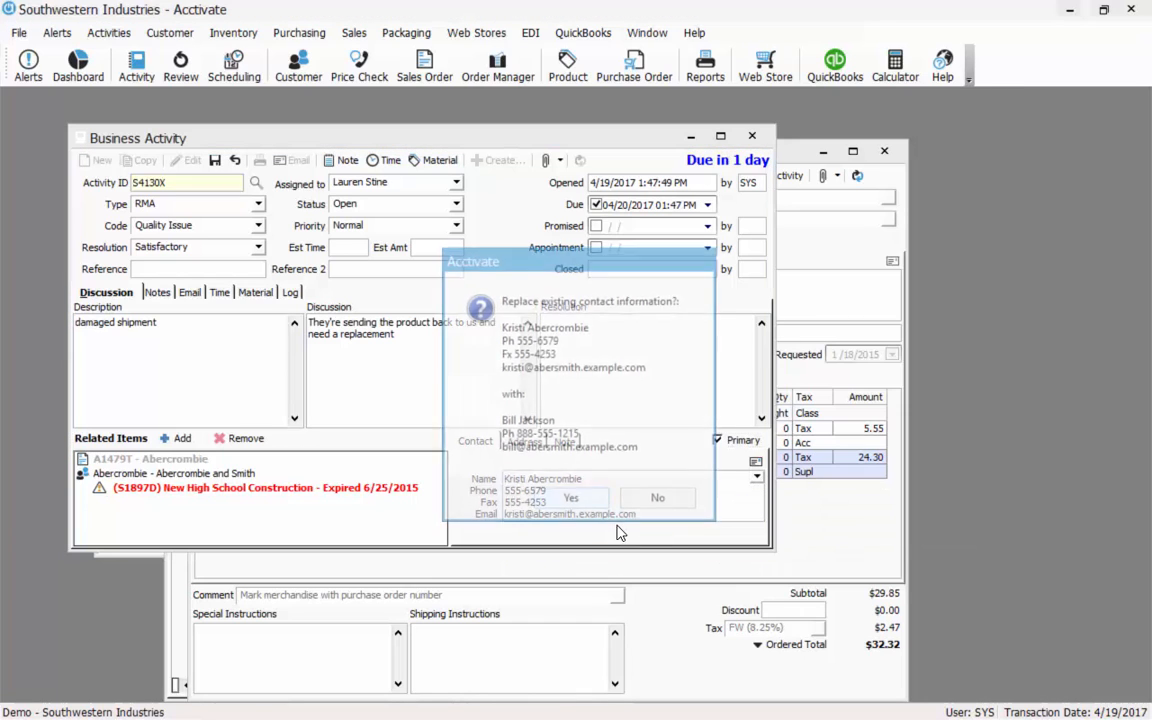
{"action": "left_click", "coordinate": [566, 503]}
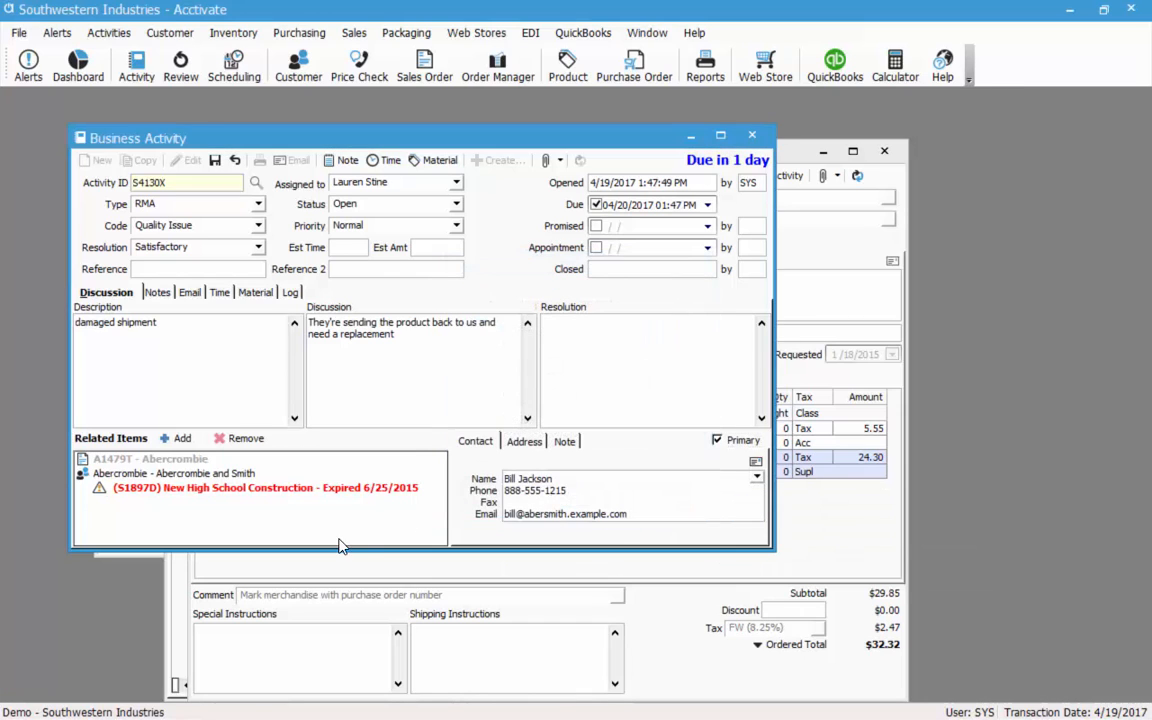
{"action": "left_click", "coordinate": [215, 162]}
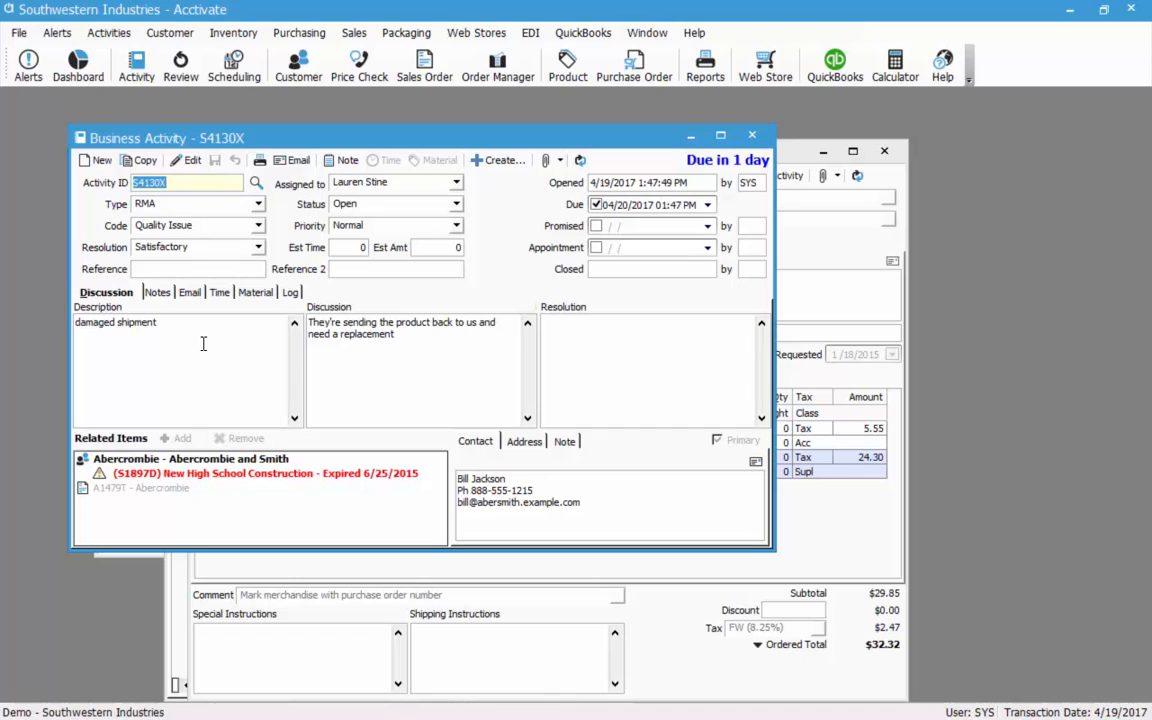
Open the Abercrombie and Smith customer record and review its contract prices and contracts list.
{"action": "left_click", "coordinate": [171, 464]}
{"action": "left_click", "coordinate": [172, 476]}
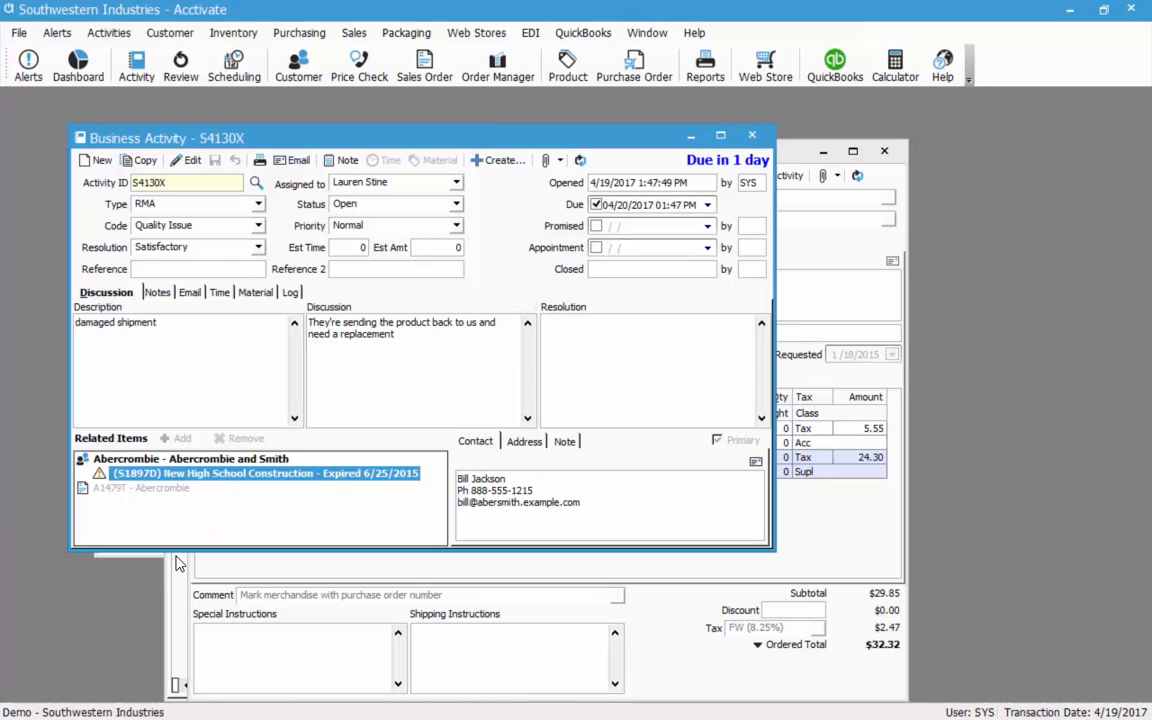
{"action": "left_click", "coordinate": [219, 460]}
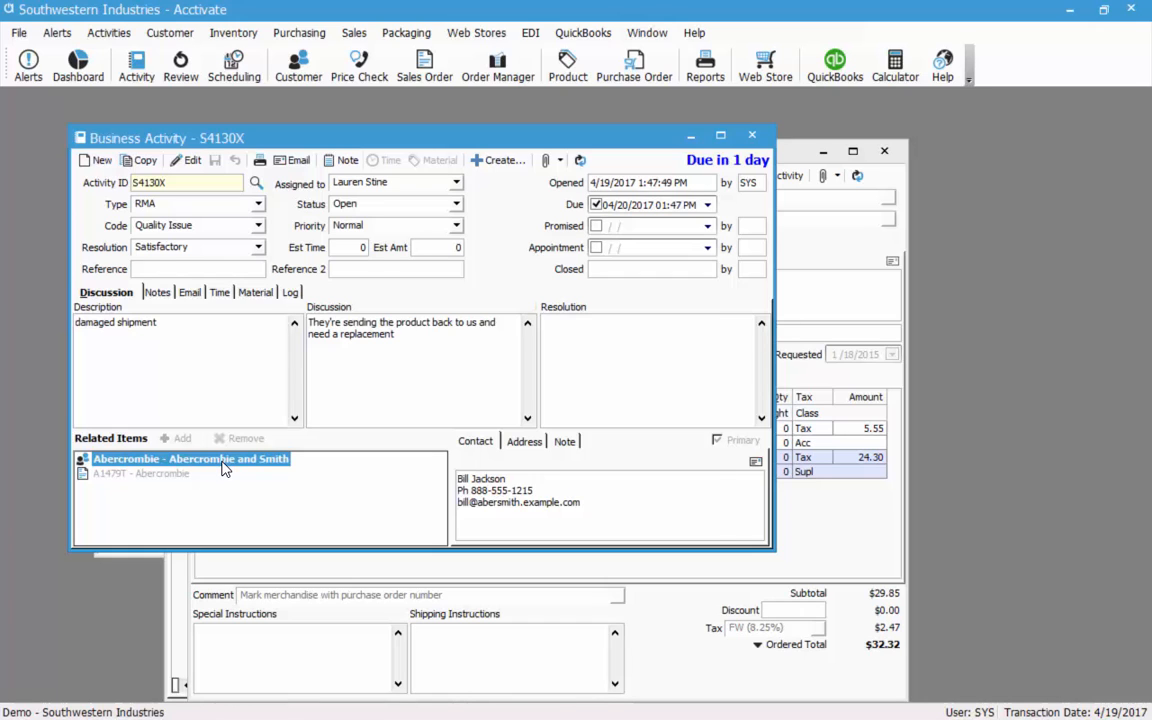
{"action": "double_click", "coordinate": [223, 463]}
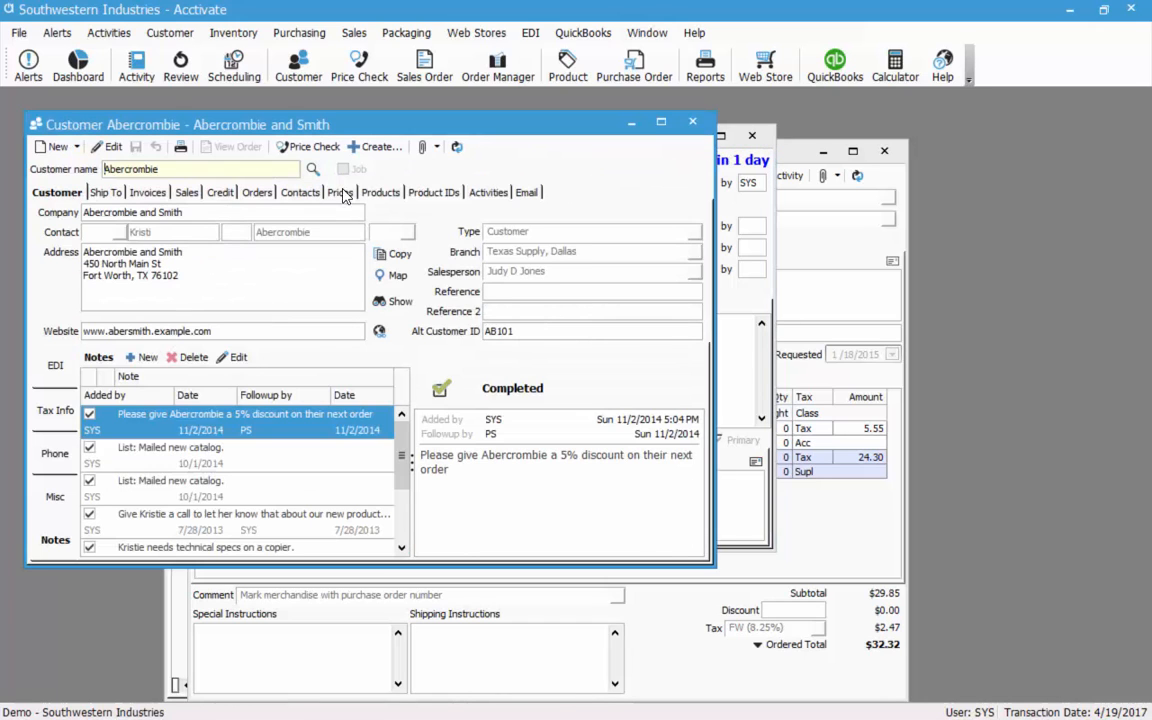
{"action": "left_click", "coordinate": [340, 192]}
{"action": "left_click", "coordinate": [58, 380]}
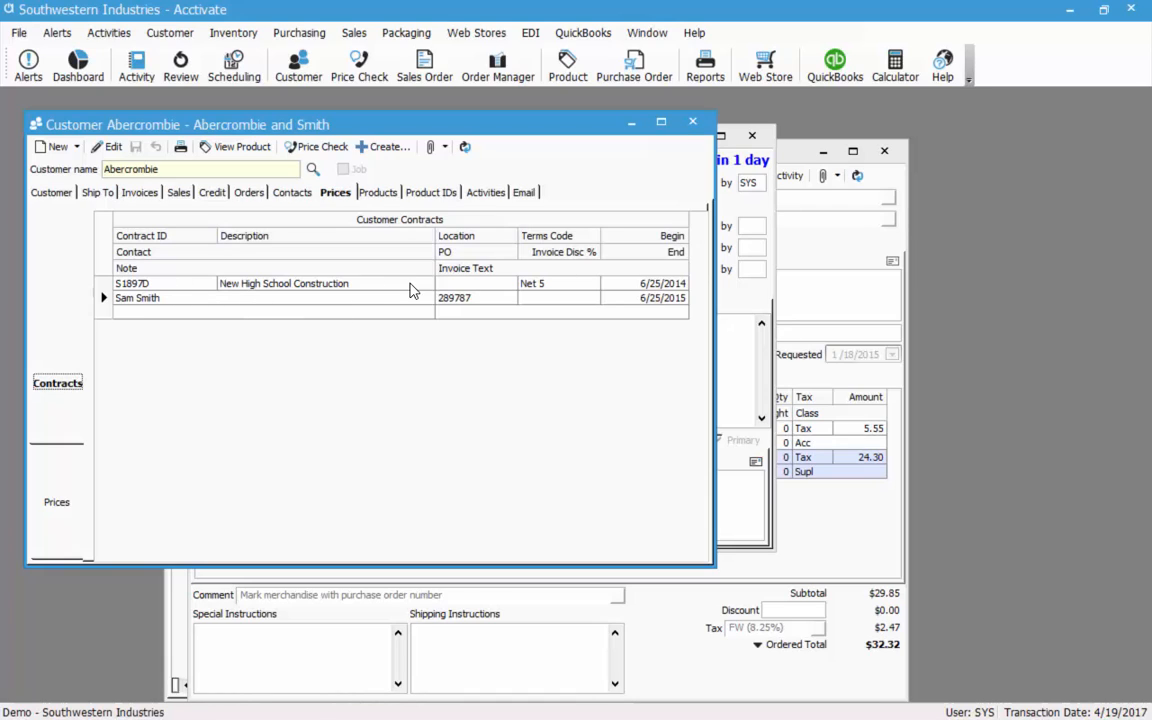
Close the customer record and open related sales order A1479T.
{"action": "left_click", "coordinate": [692, 124]}
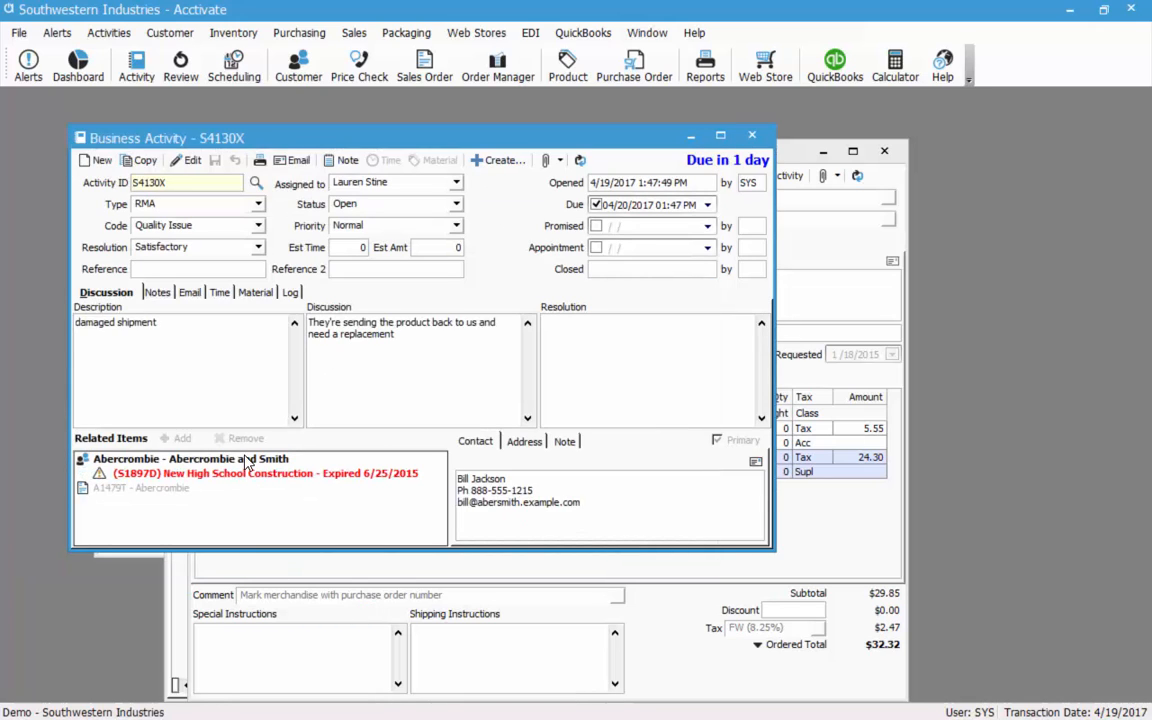
{"action": "left_click", "coordinate": [248, 460]}
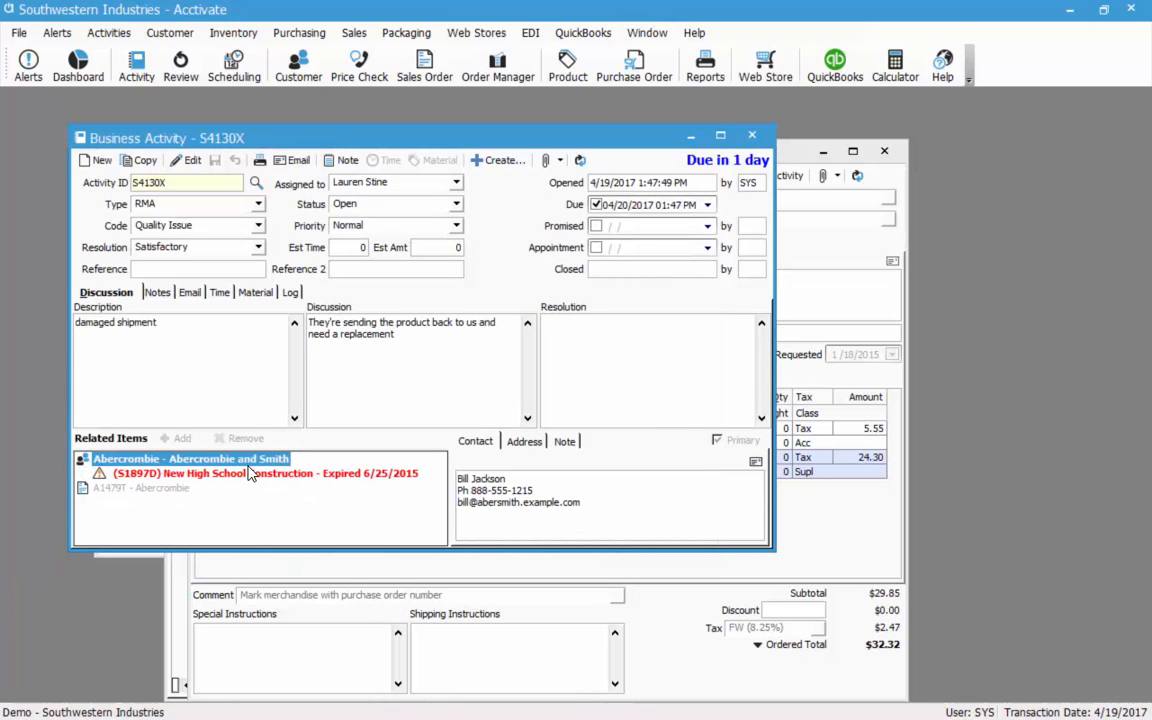
{"action": "double_click", "coordinate": [177, 489]}
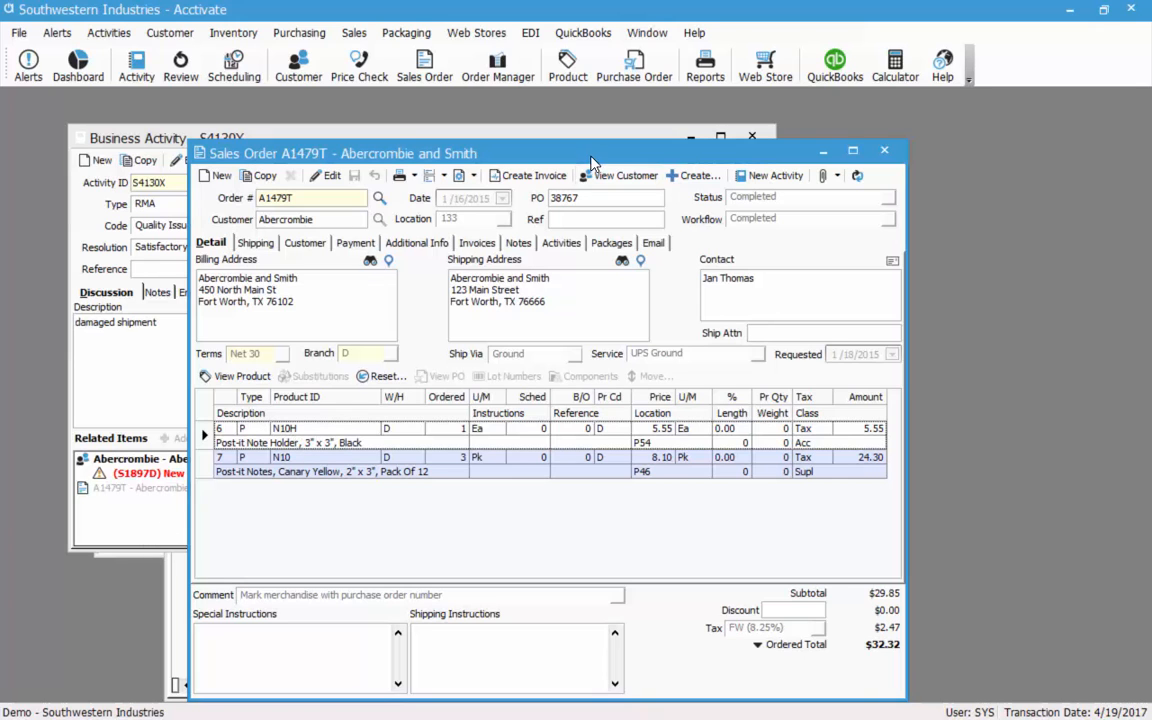
Move sales order A1479T aside, try its Create... menu, then show activity S4130X's Create... list.
{"action": "left_click_drag", "start_coordinate": [591, 157], "coordinate": [797, 127]}
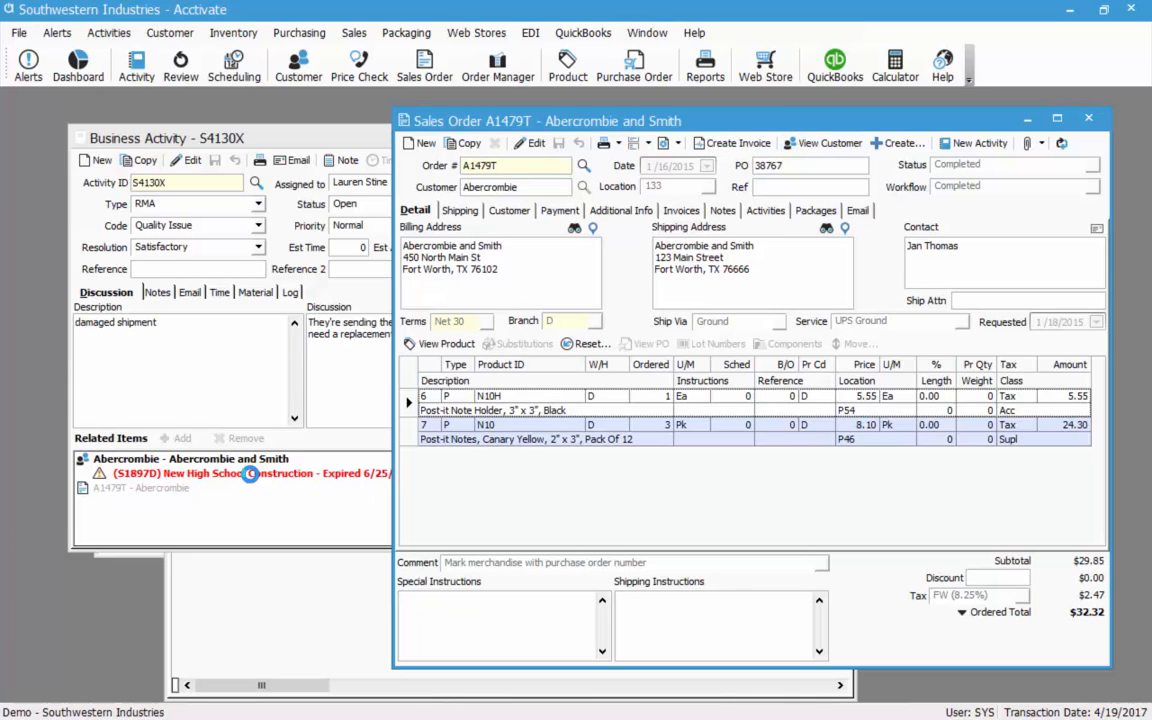
{"action": "left_click", "coordinate": [241, 377]}
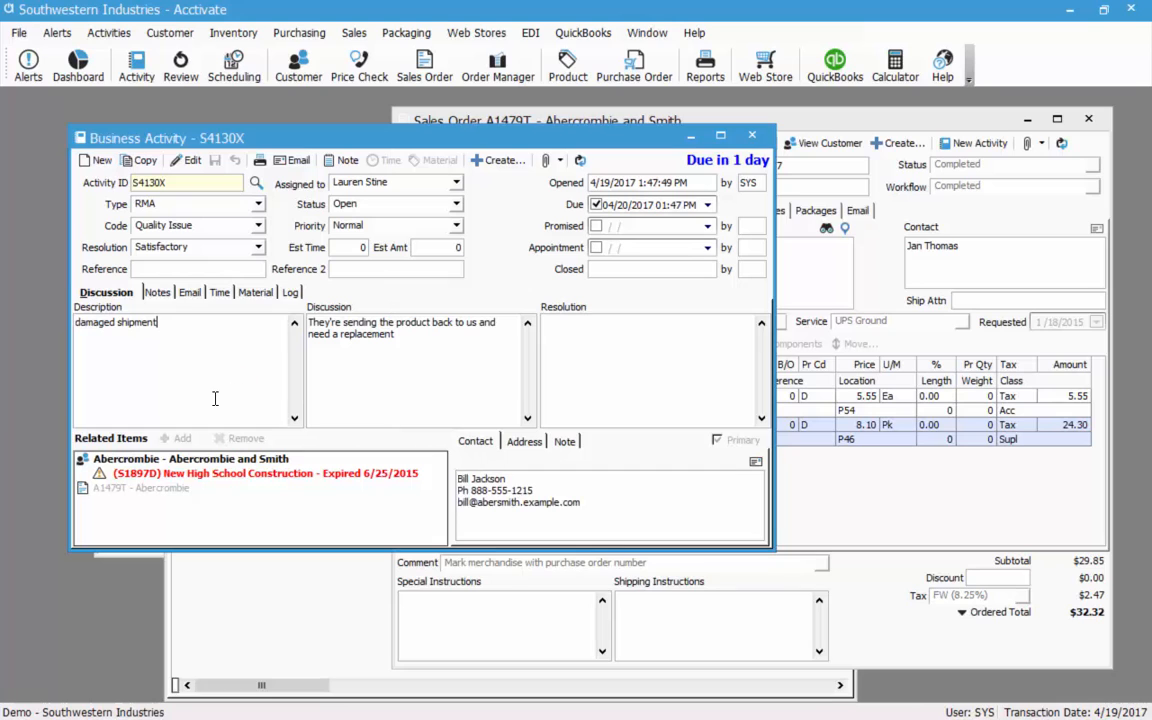
{"action": "left_click", "coordinate": [890, 496]}
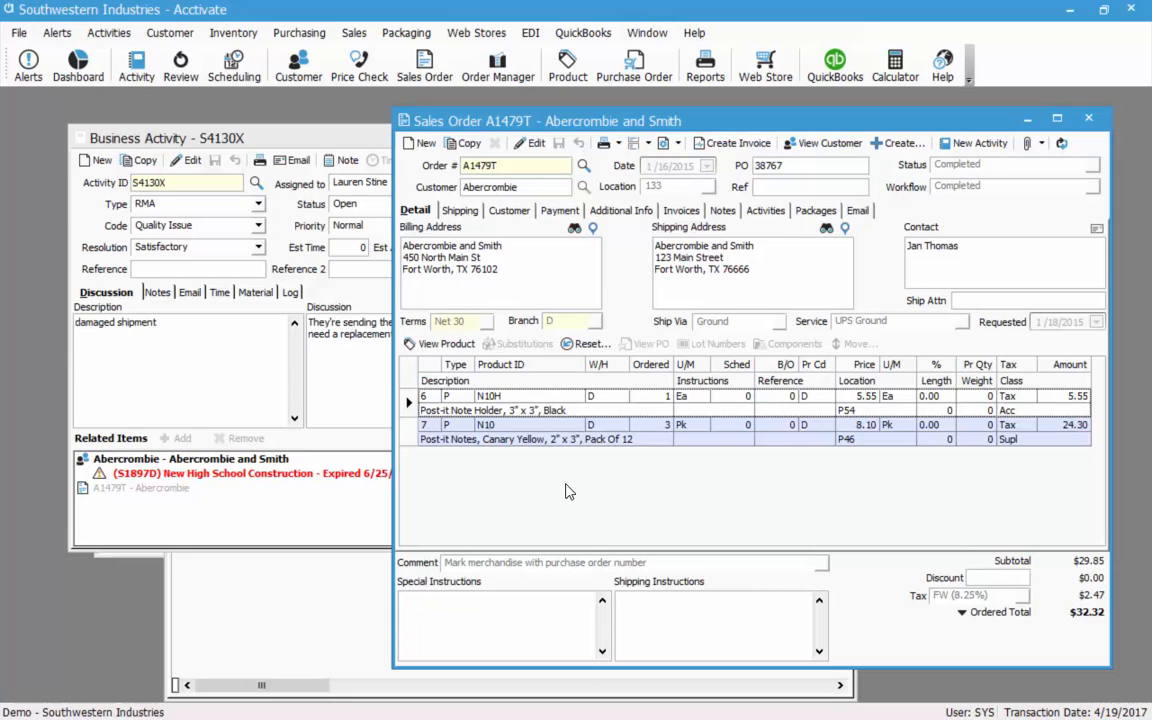
{"action": "left_click", "coordinate": [897, 143]}
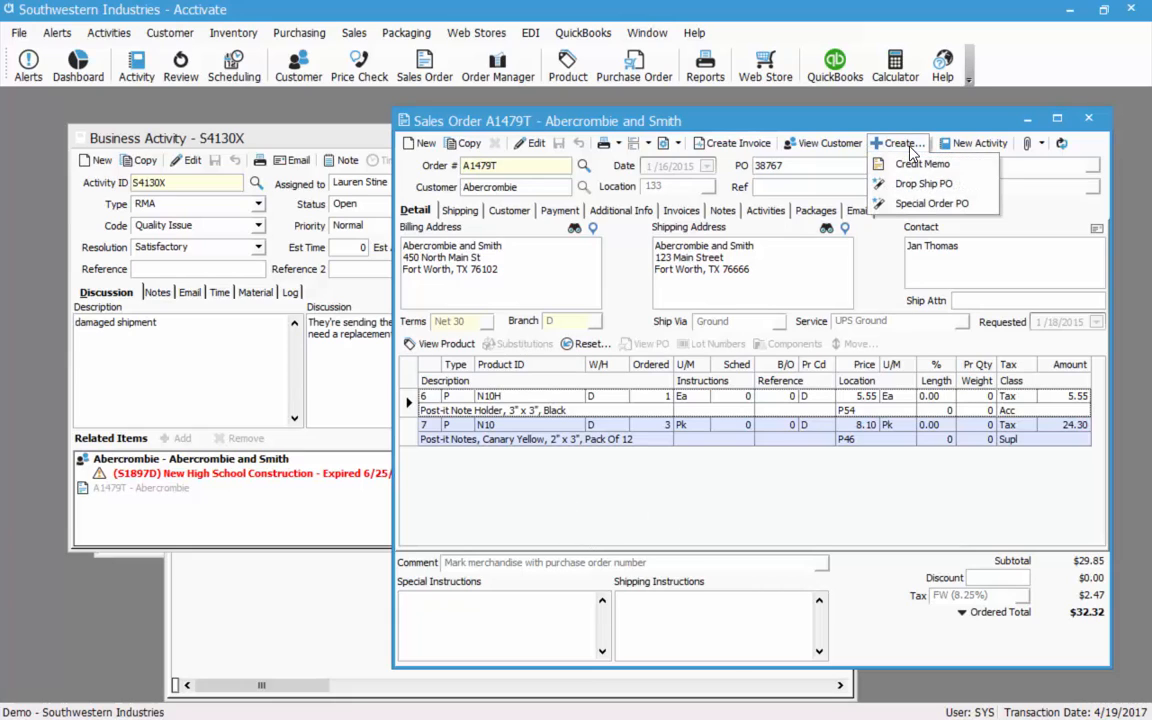
{"action": "left_click", "coordinate": [945, 183]}
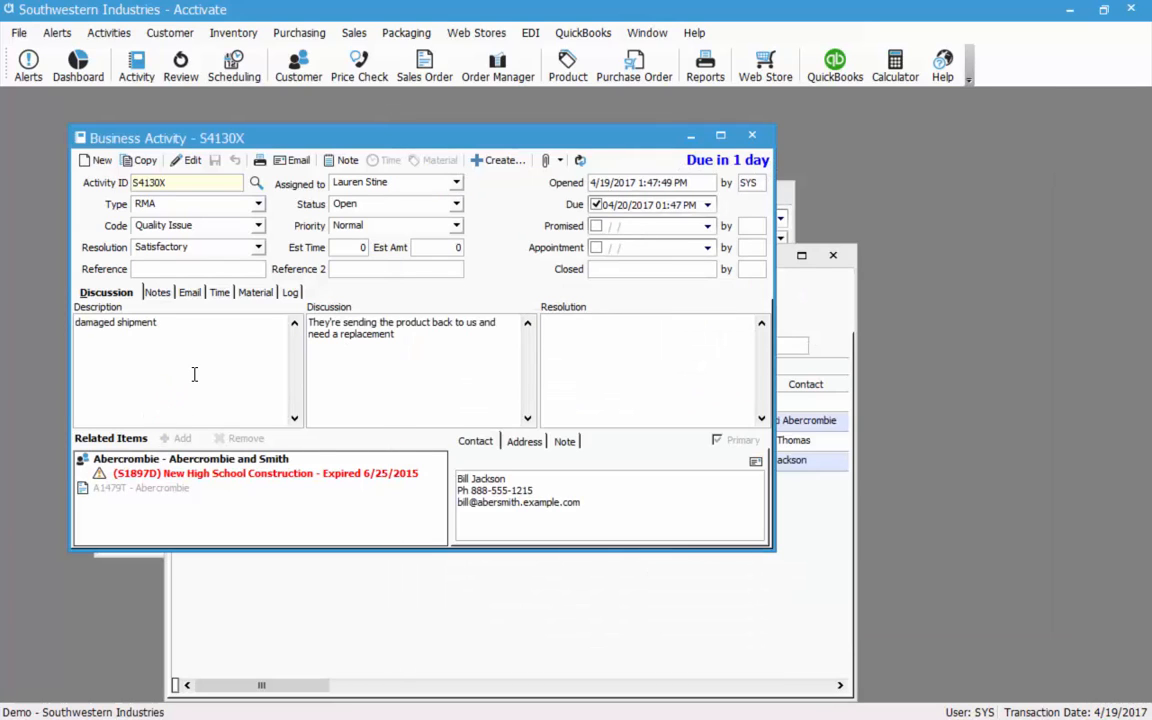
{"action": "left_click", "coordinate": [508, 160]}
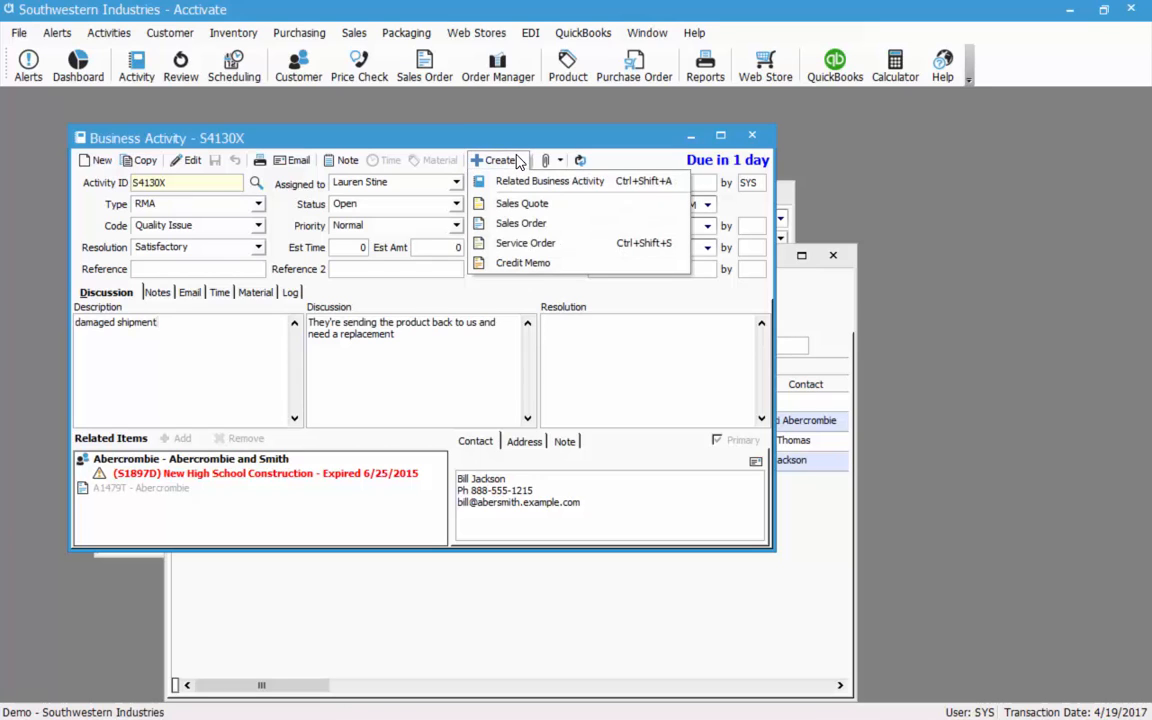
Start a credit memo from the activity with an N10H return line.
{"action": "left_click", "coordinate": [550, 266]}
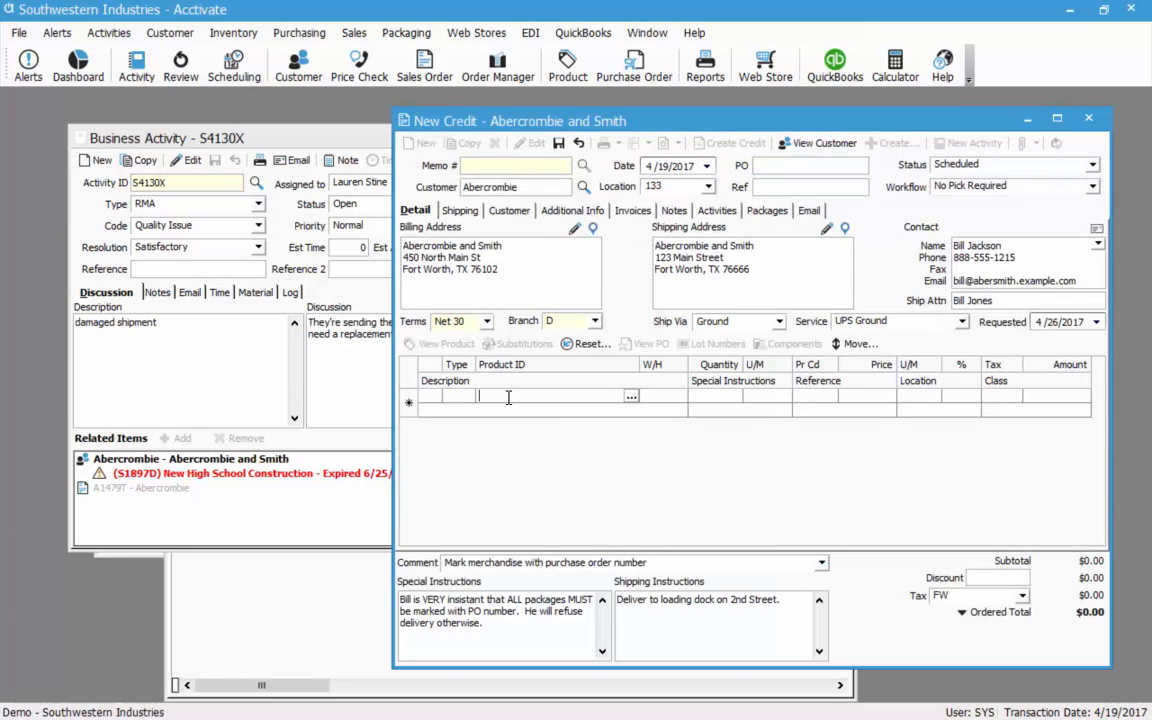
{"action": "type", "text": "n10h"}
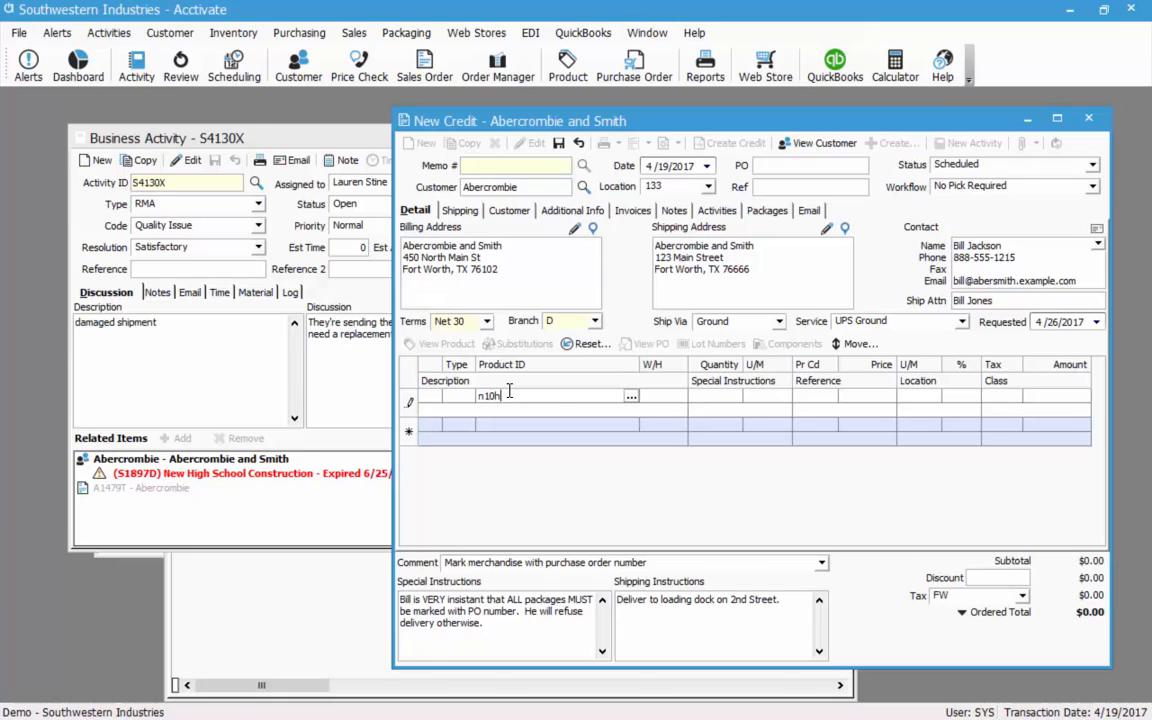
{"action": "key", "text": "Tab"}
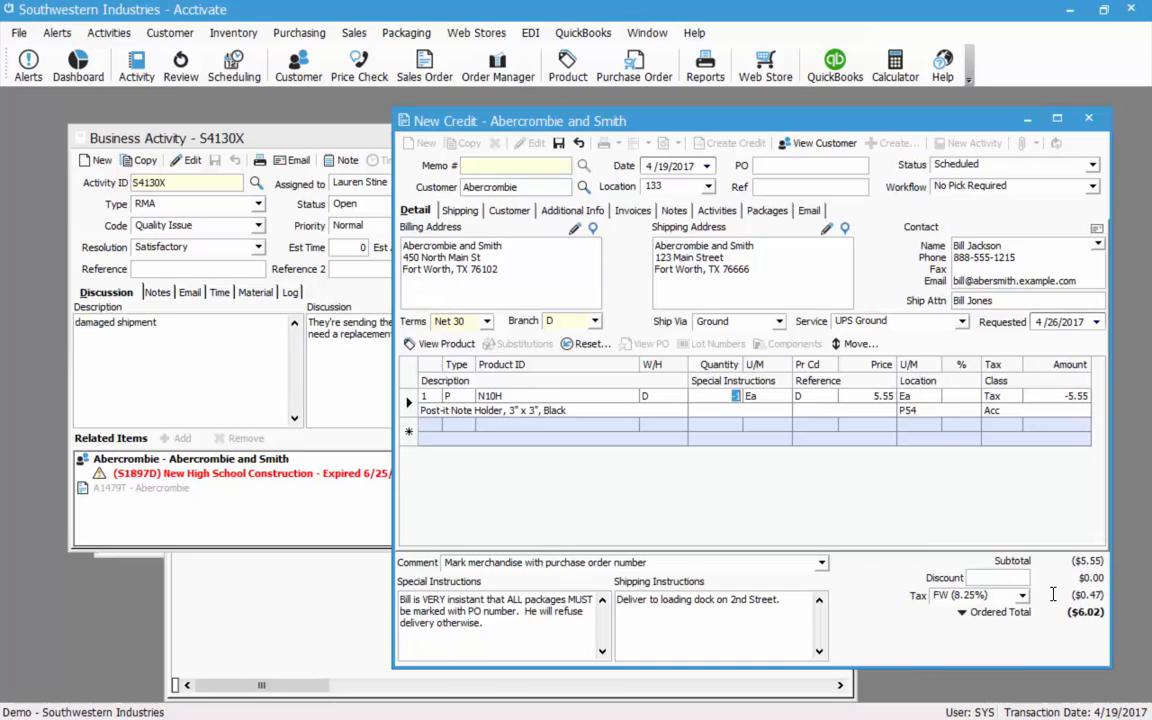
Add a zero-price N10H replacement line at quantity 1 and save credit memo A1549T.
{"action": "left_click", "coordinate": [535, 424]}
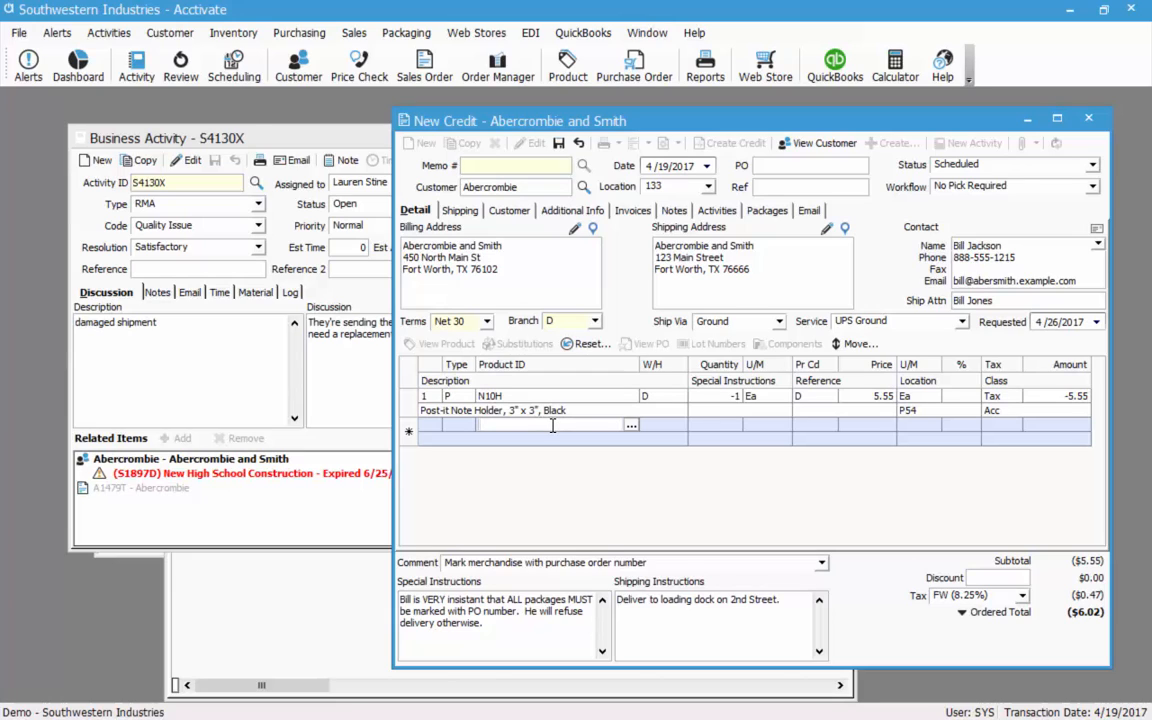
{"action": "type", "text": "n10h"}
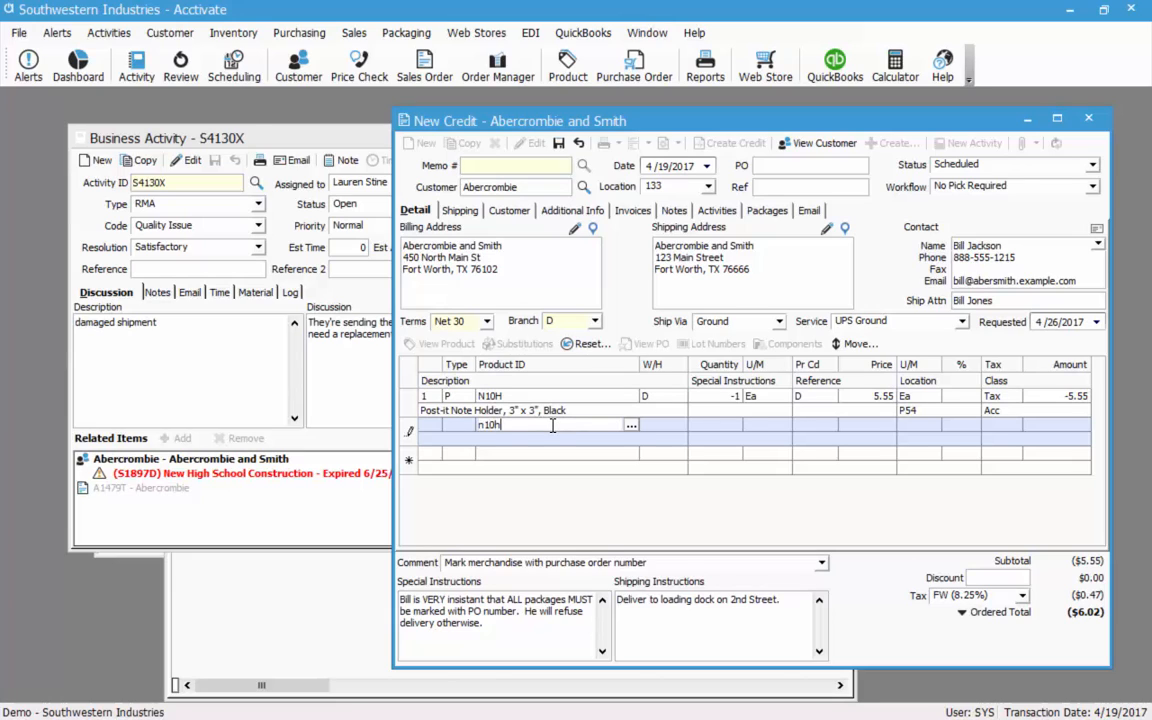
{"action": "key", "text": "Tab"}
{"action": "type", "text": "1"}
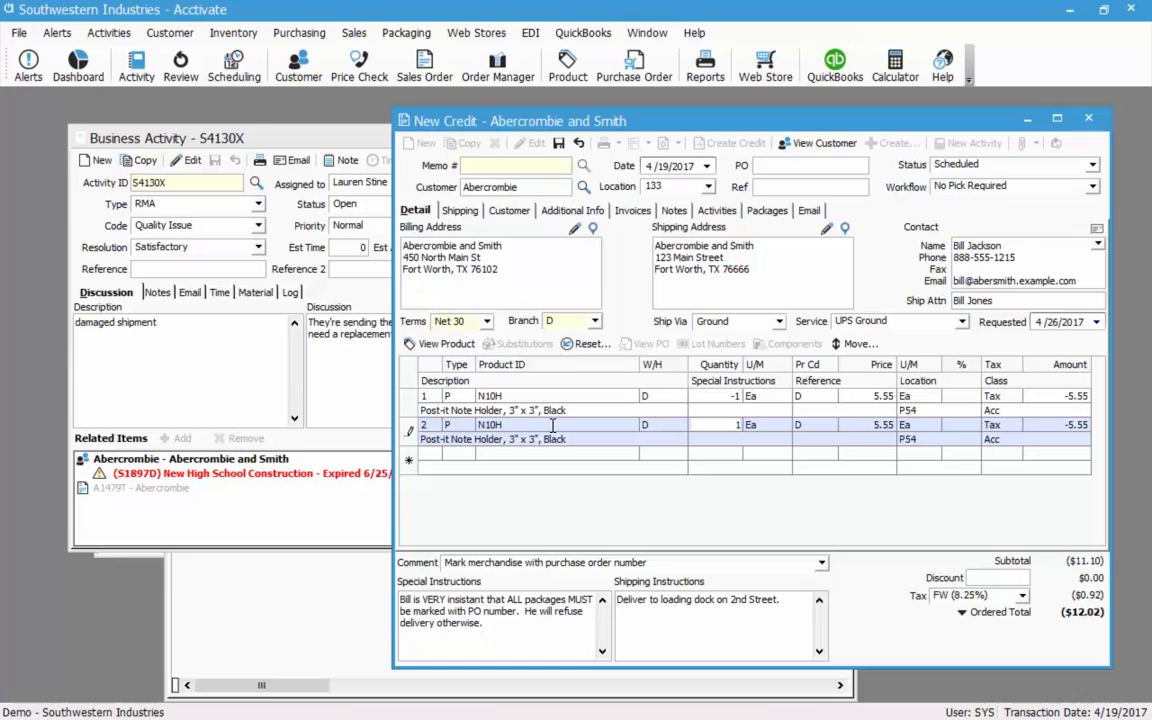
{"action": "key", "text": "Tab"}
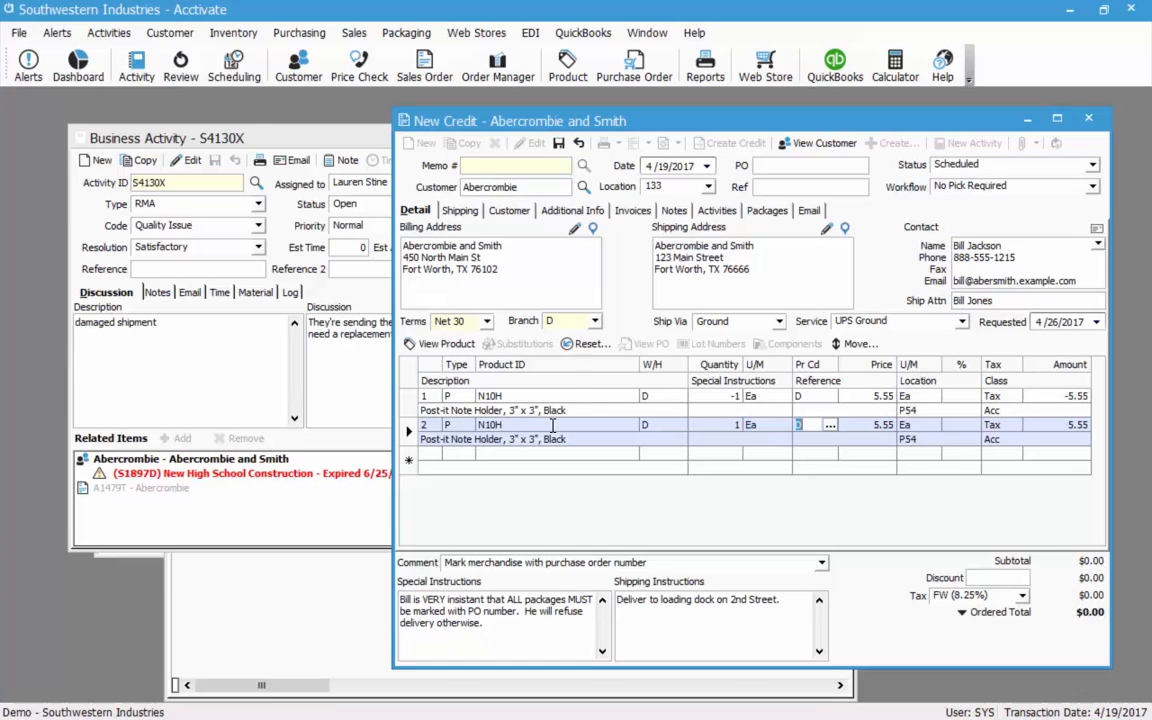
{"action": "key", "text": "Tab"}
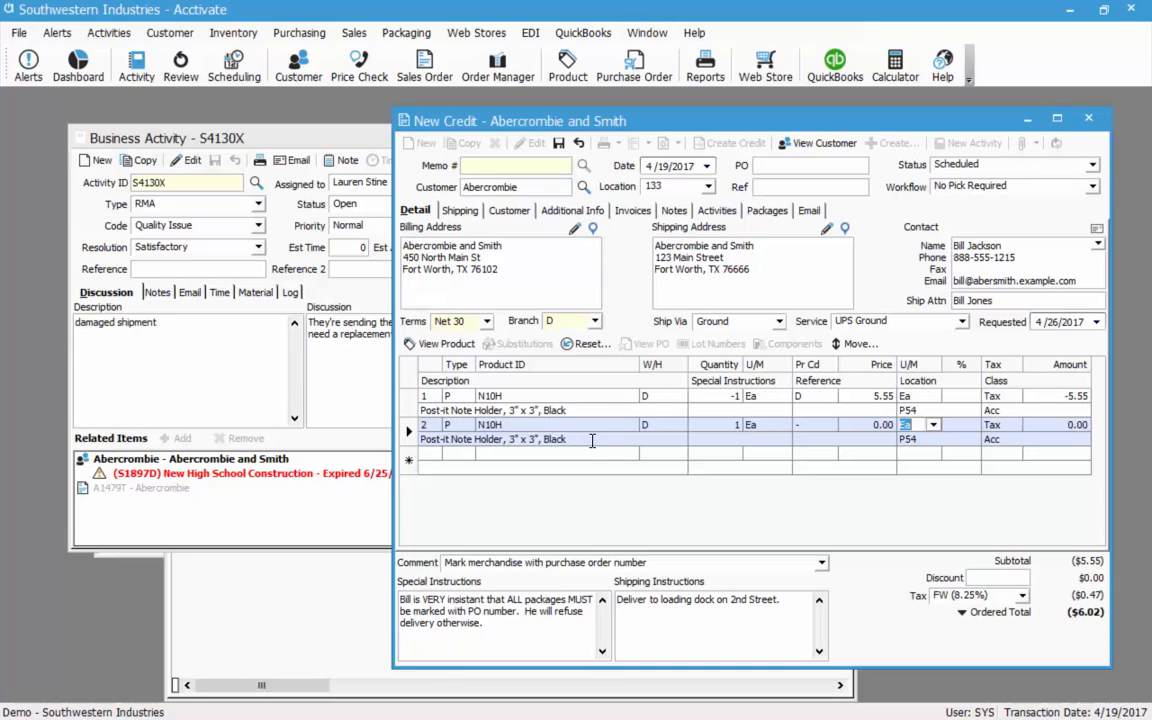
{"action": "left_click", "coordinate": [558, 143]}
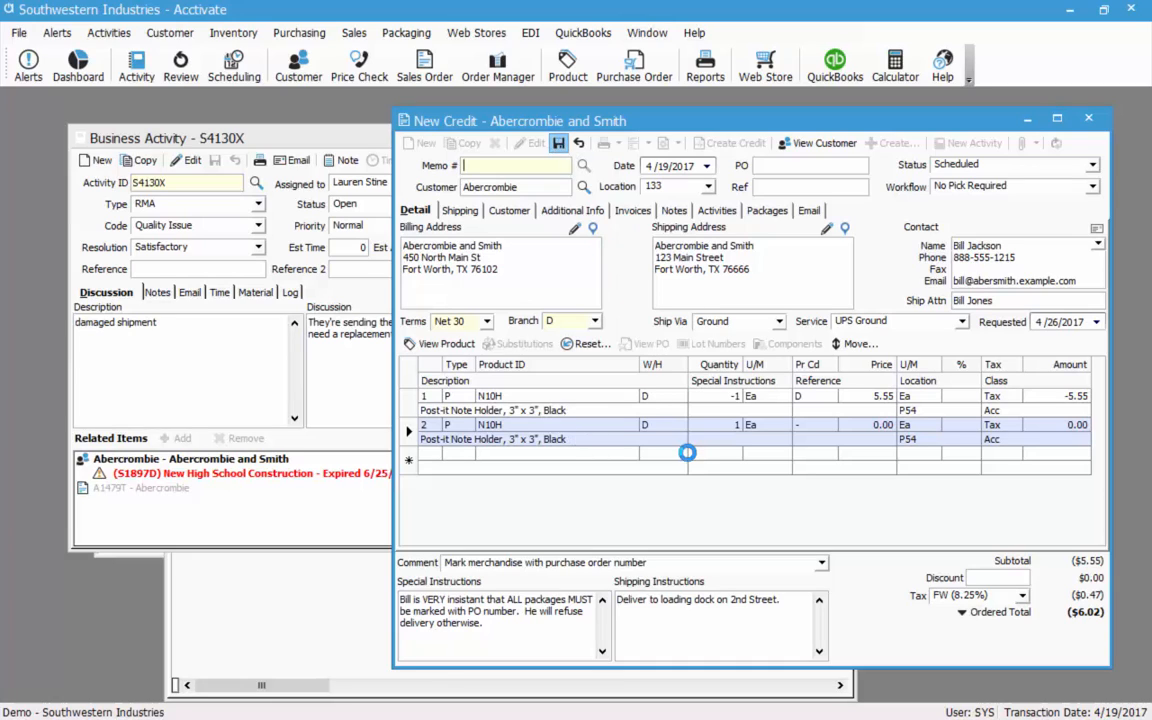
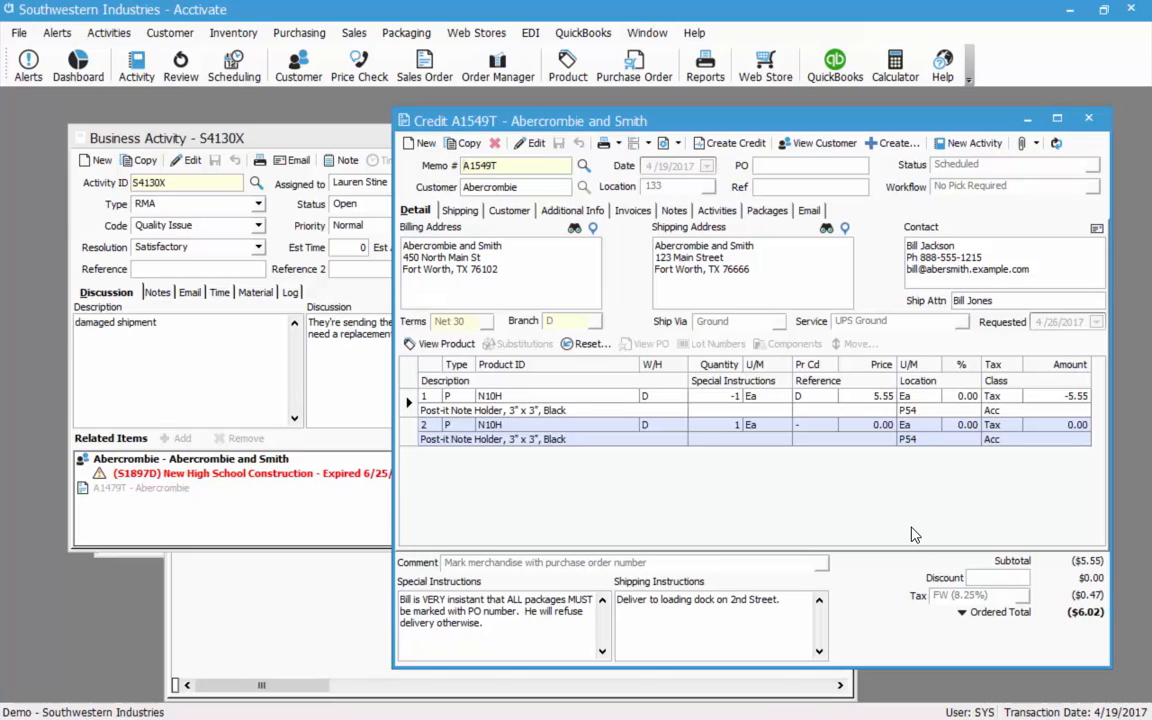
Close credit memo A1549T, compare the related items' contacts, and select the Abercrombie and Smith customer.
{"action": "left_click", "coordinate": [1096, 118]}
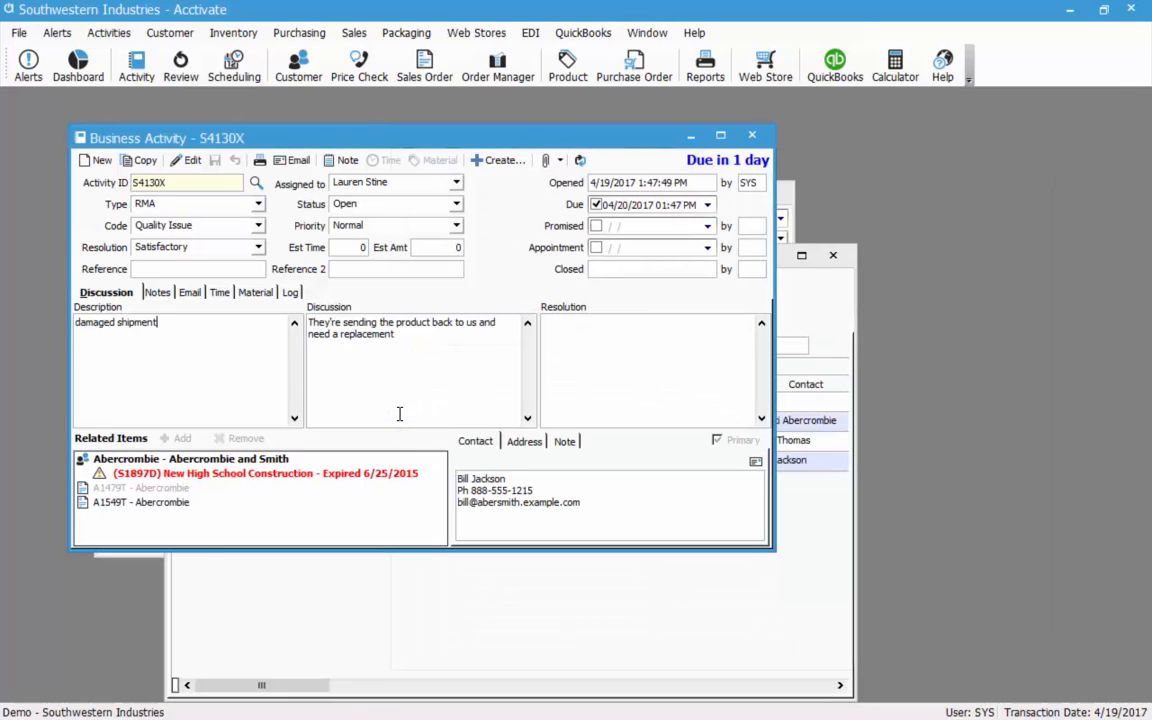
{"action": "left_click", "coordinate": [120, 489]}
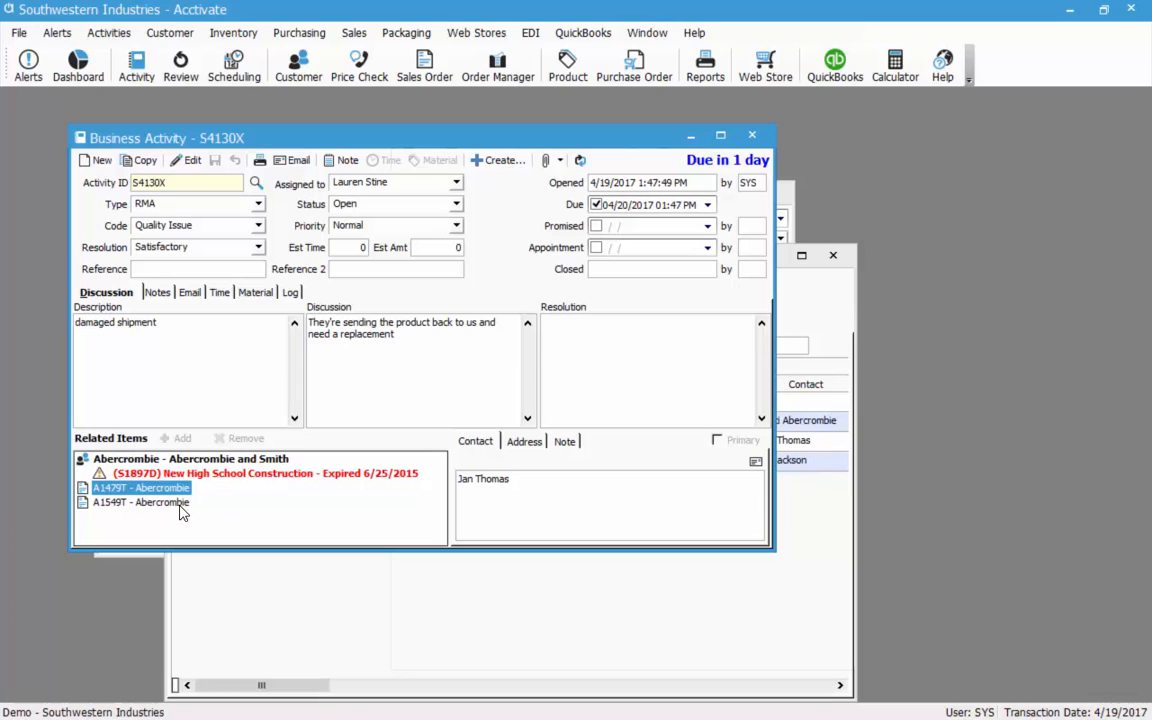
{"action": "left_click", "coordinate": [139, 503]}
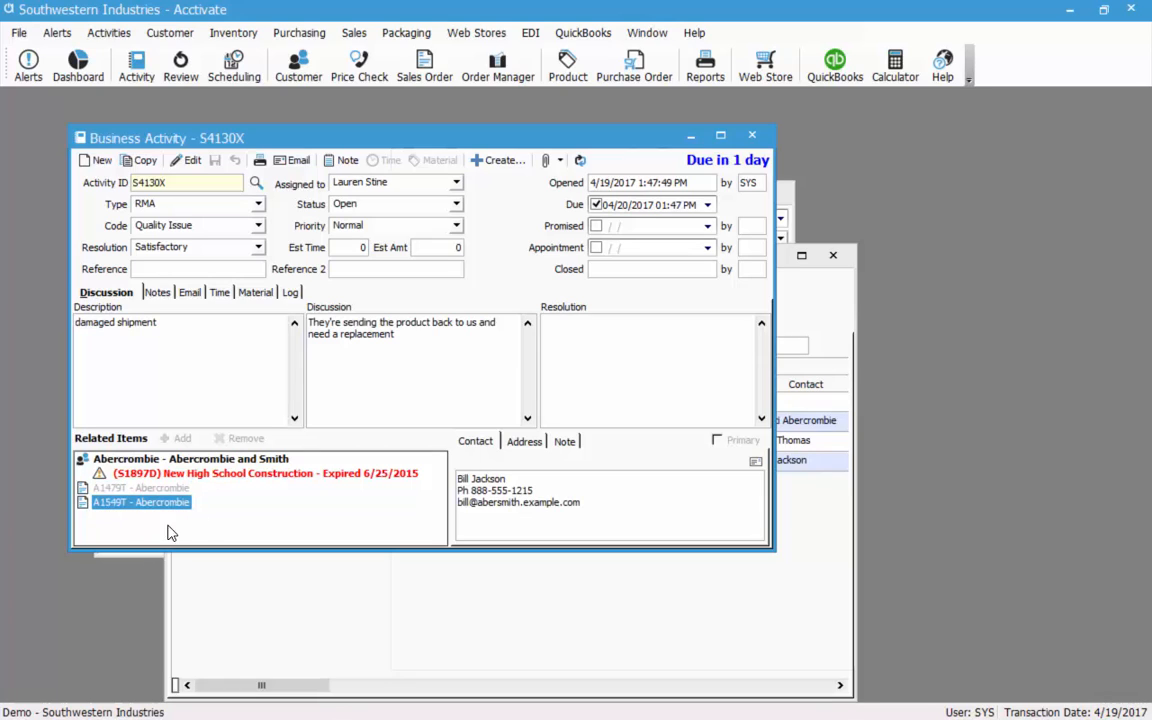
{"action": "left_click", "coordinate": [170, 490]}
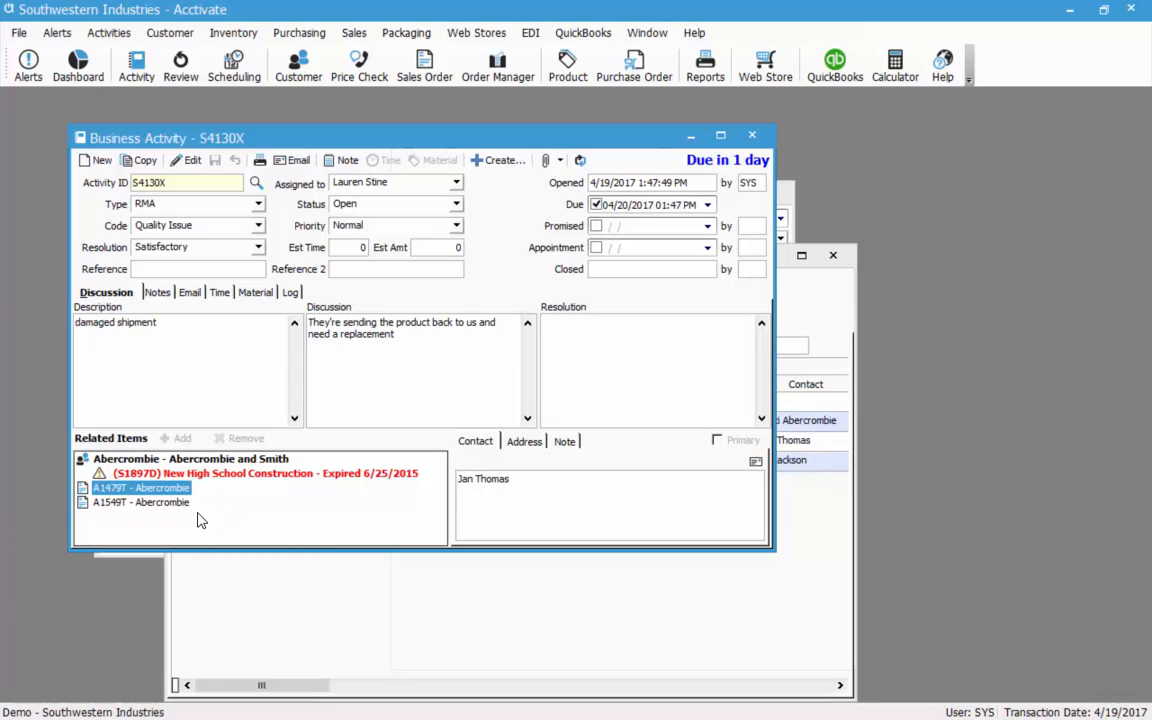
{"action": "left_click", "coordinate": [189, 504]}
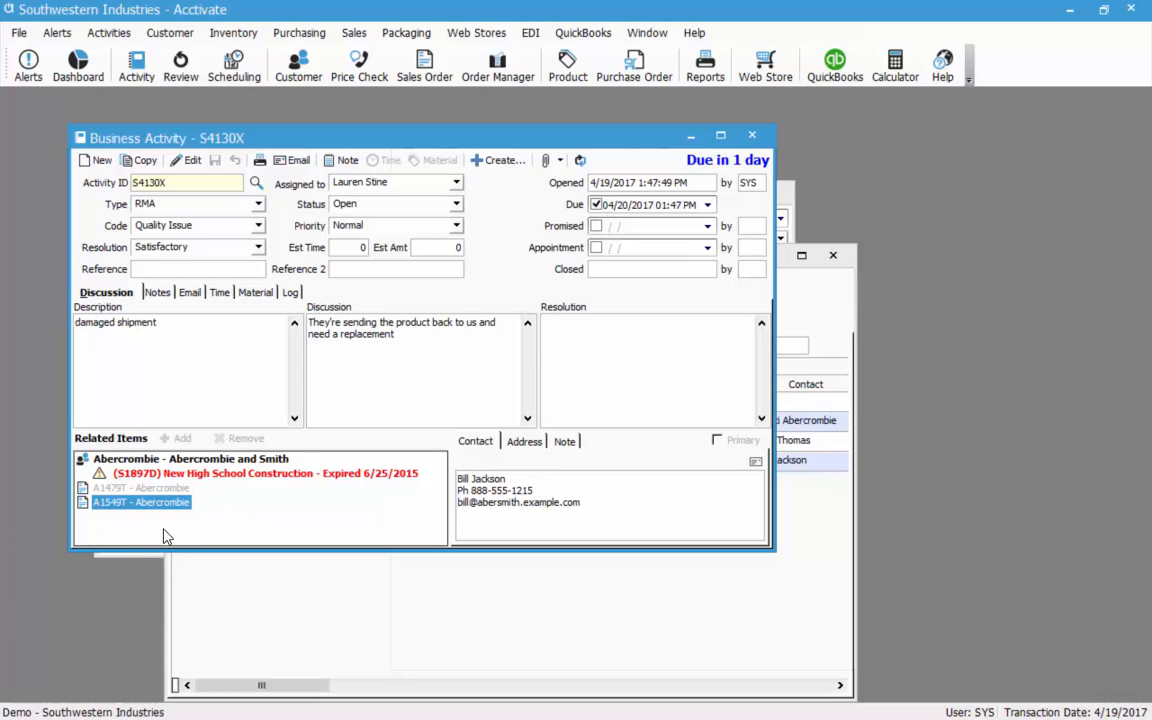
{"action": "left_click", "coordinate": [245, 459]}
Email the RMA template confirmation from activity S4130X to an internal address.
{"action": "left_click", "coordinate": [302, 163]}
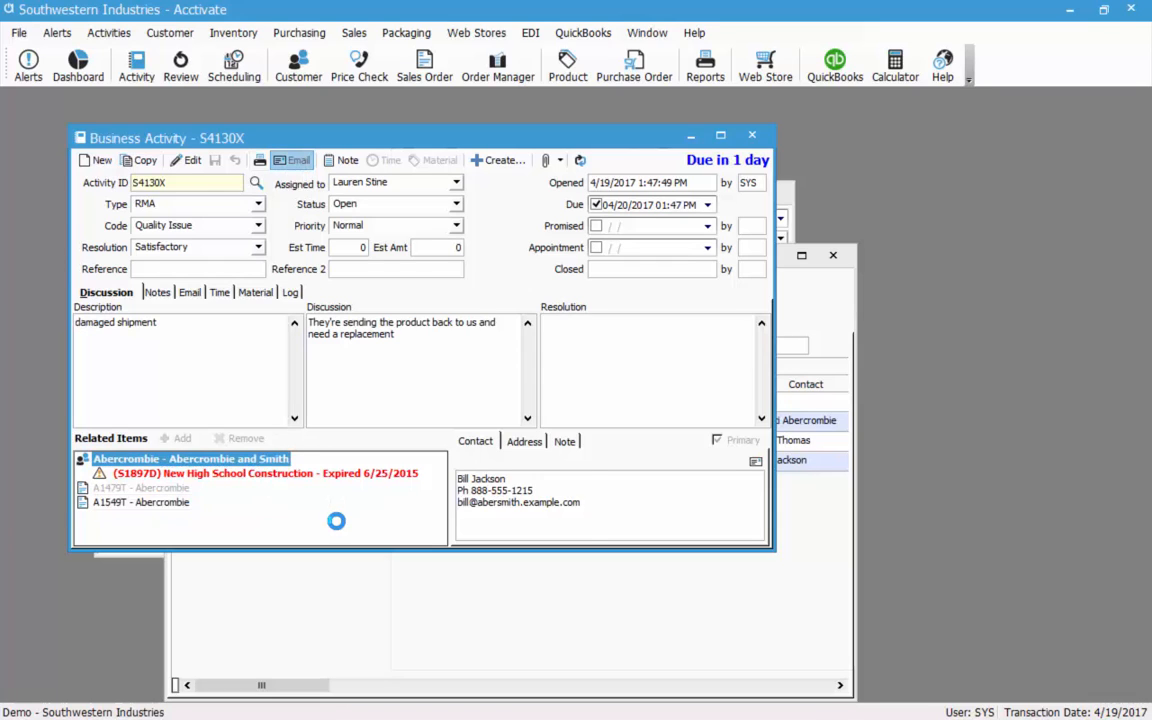
{"action": "left_click", "coordinate": [230, 170]}
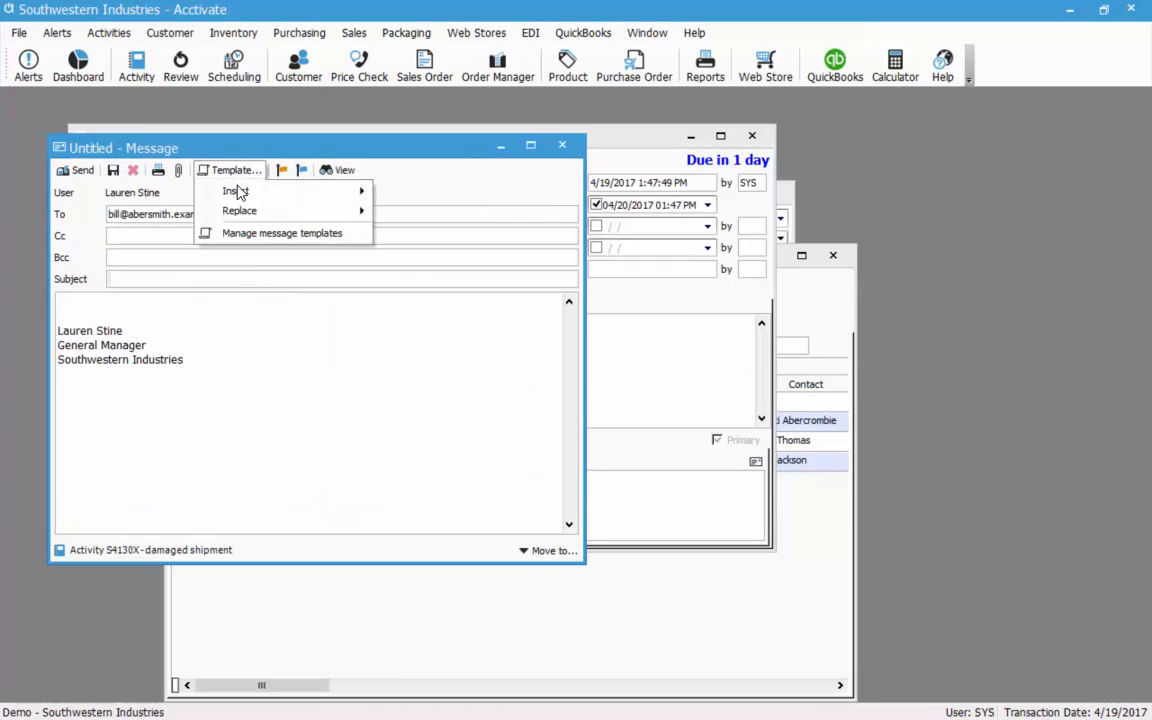
{"action": "mouse_move", "coordinate": [257, 193]}
{"action": "left_click", "coordinate": [410, 192]}
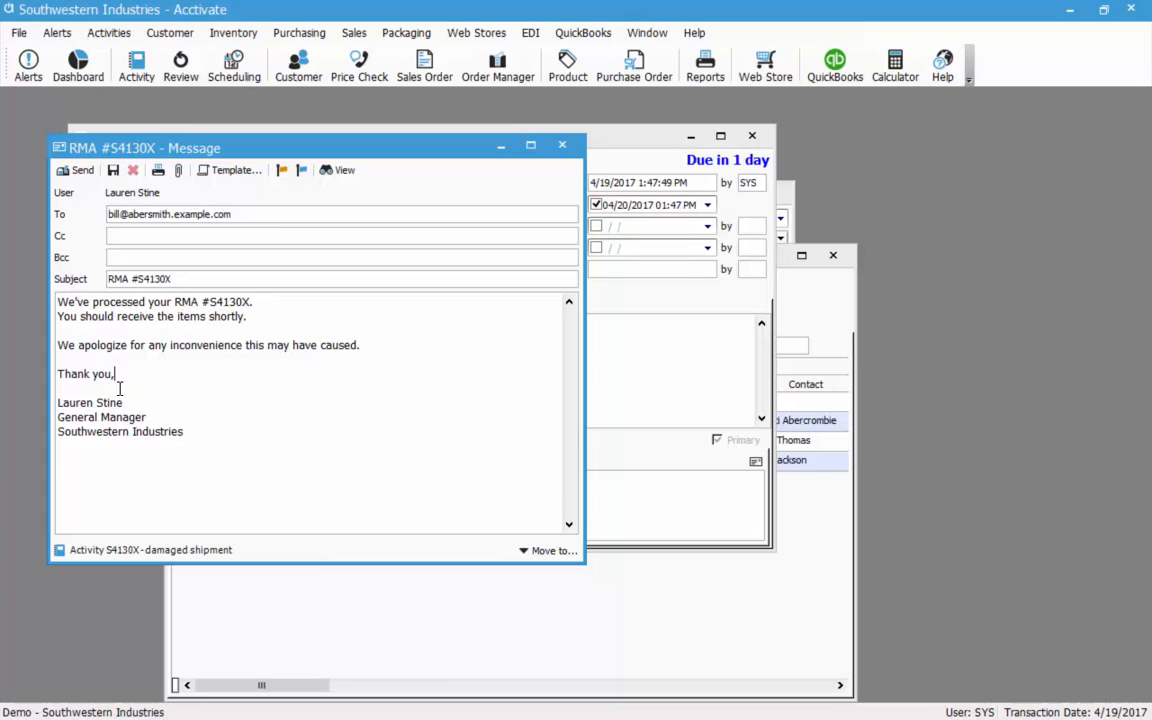
{"action": "double_click", "coordinate": [128, 214]}
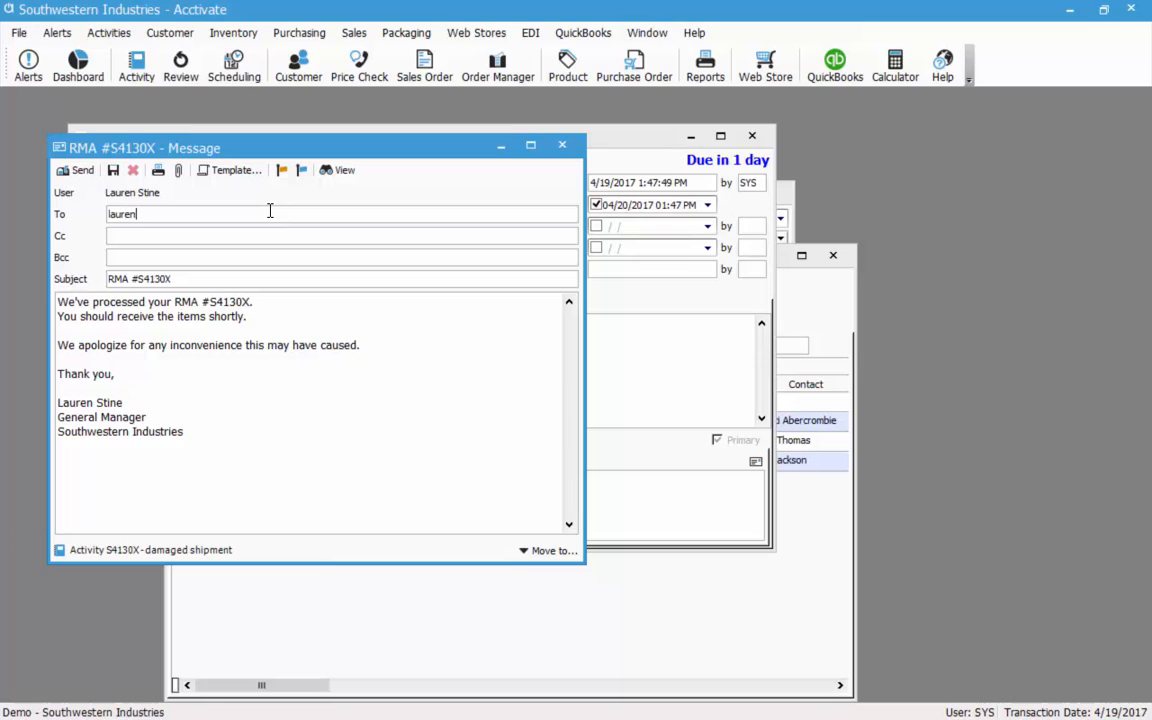
{"action": "left_click", "coordinate": [78, 170]}
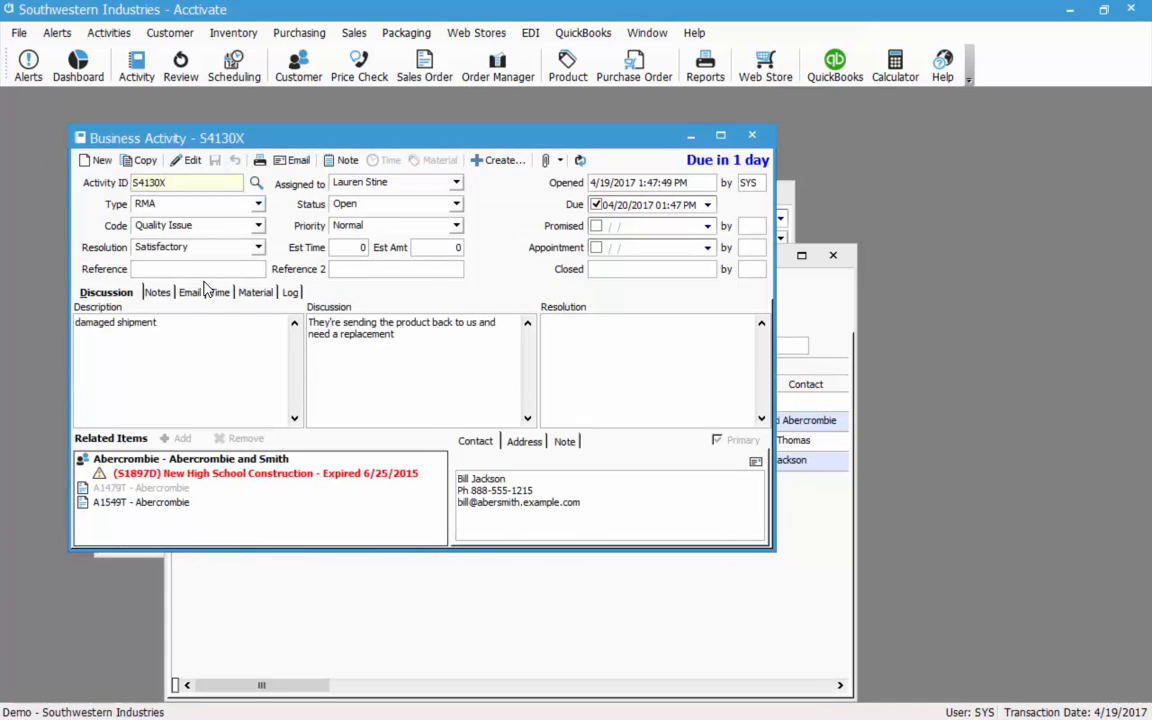
Open the sent RMA #S4130X email from the activity's email history, then close it.
{"action": "left_click", "coordinate": [190, 291]}
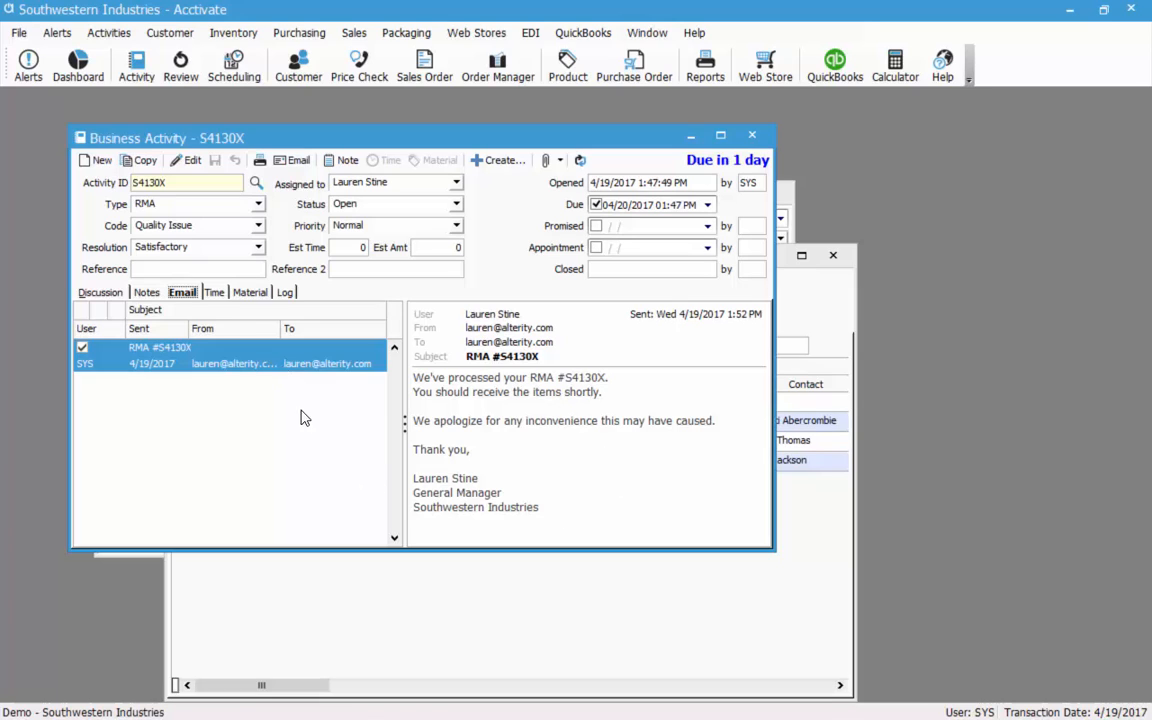
{"action": "left_click", "coordinate": [231, 361]}
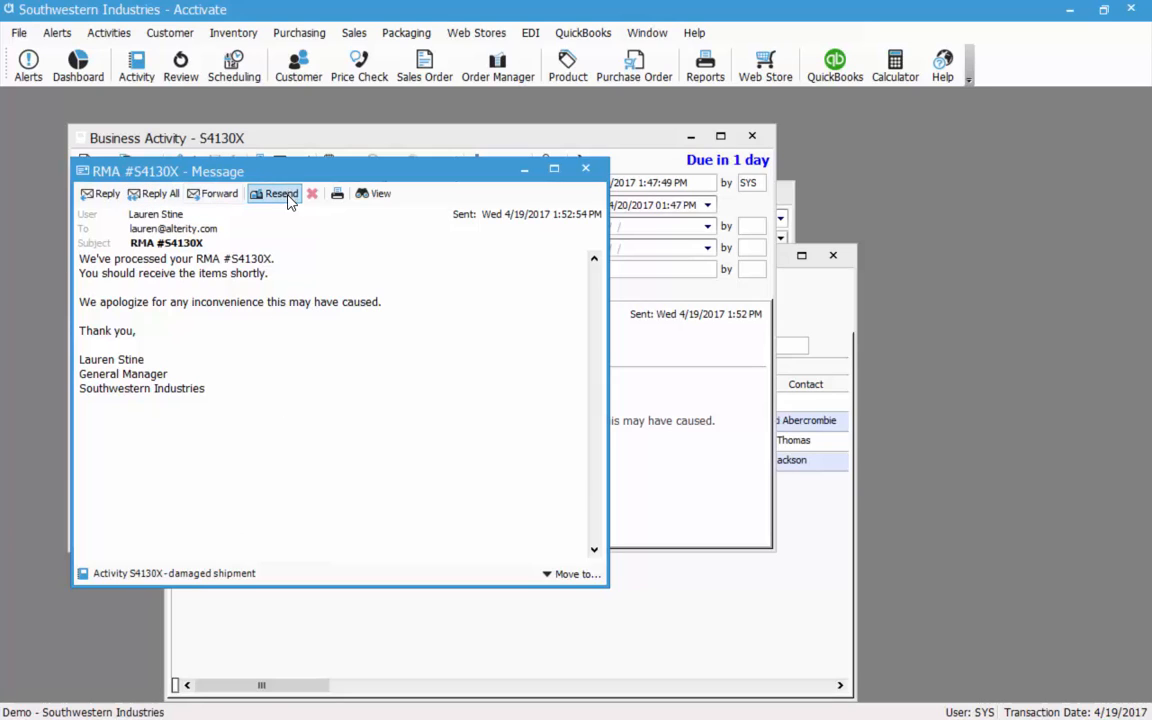
{"action": "left_click", "coordinate": [585, 169]}
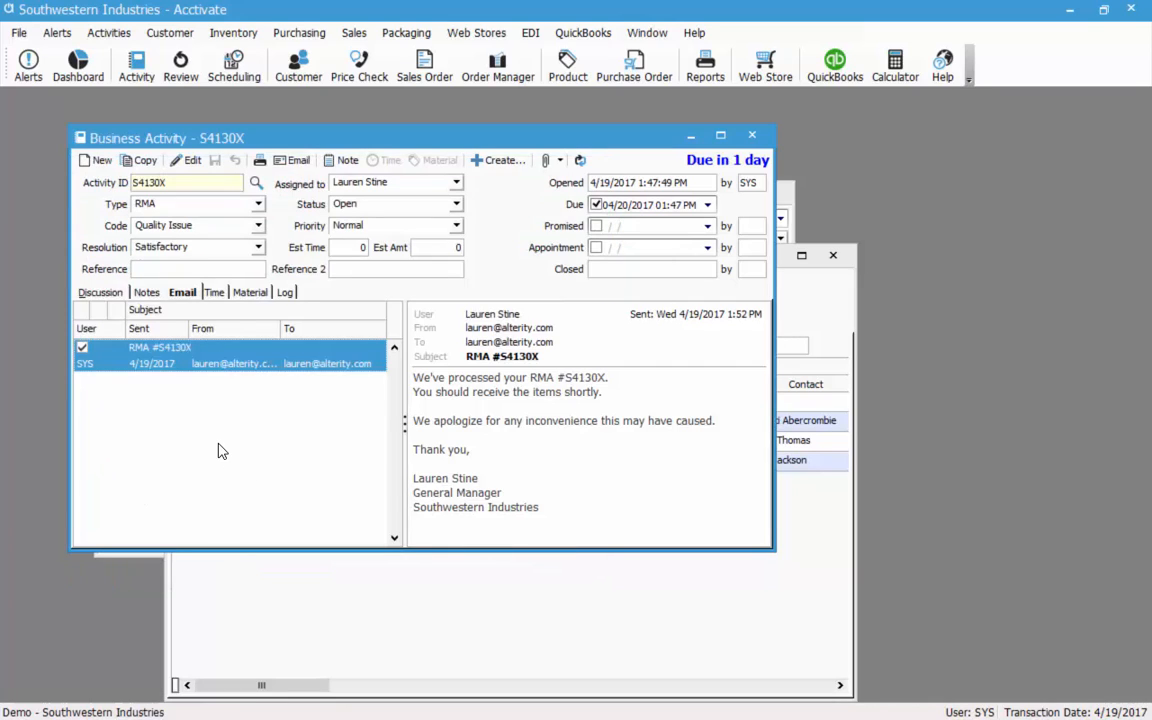
Add the note 'Sent RMA to customer - waiting to process shipment in warehouse' to S4130X.
{"action": "left_click", "coordinate": [150, 294]}
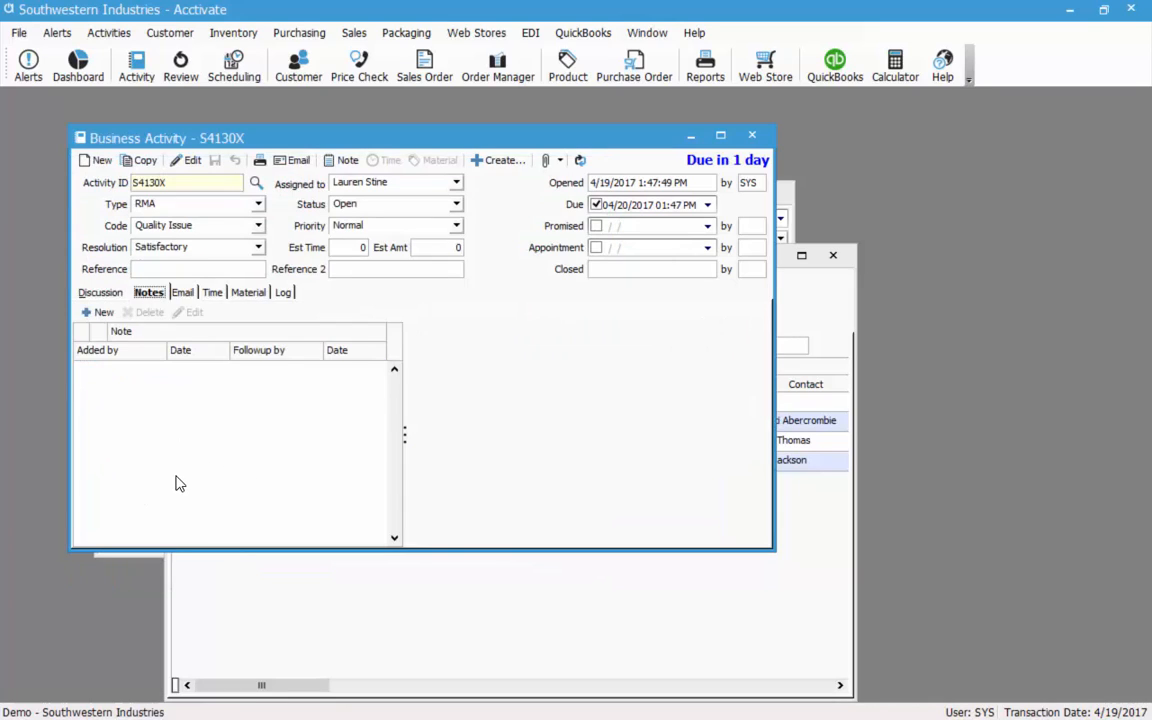
{"action": "left_click", "coordinate": [100, 314]}
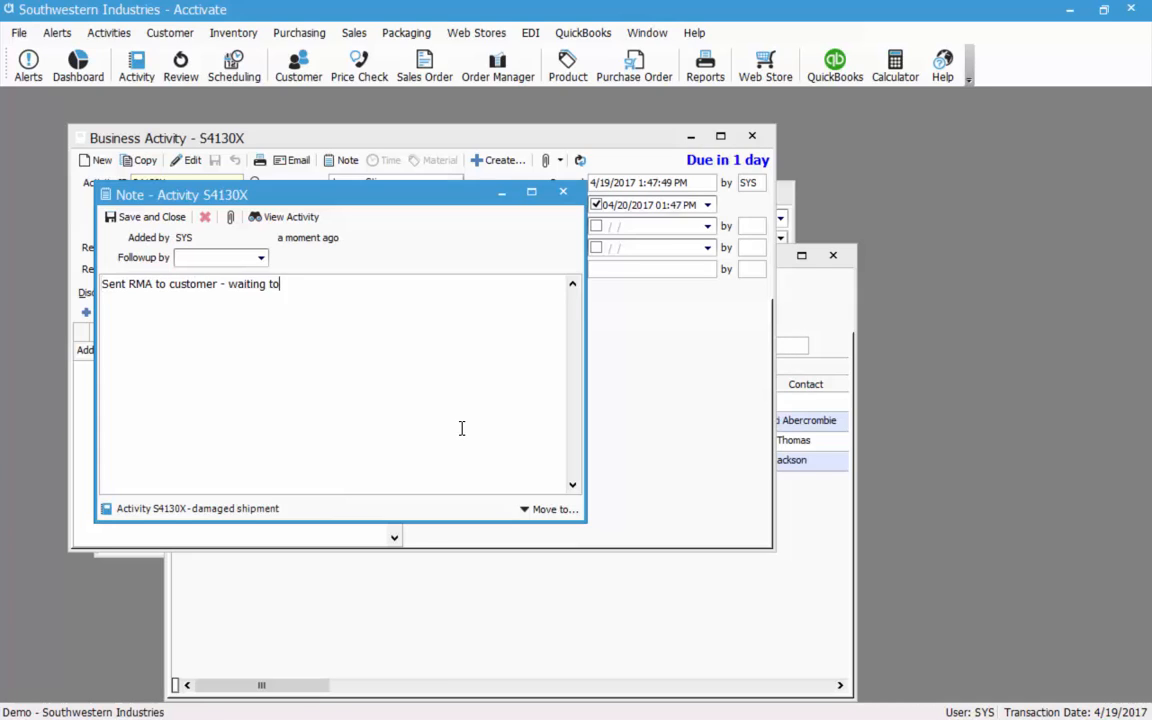
{"action": "type", "text": "process shipment in warehouse"}
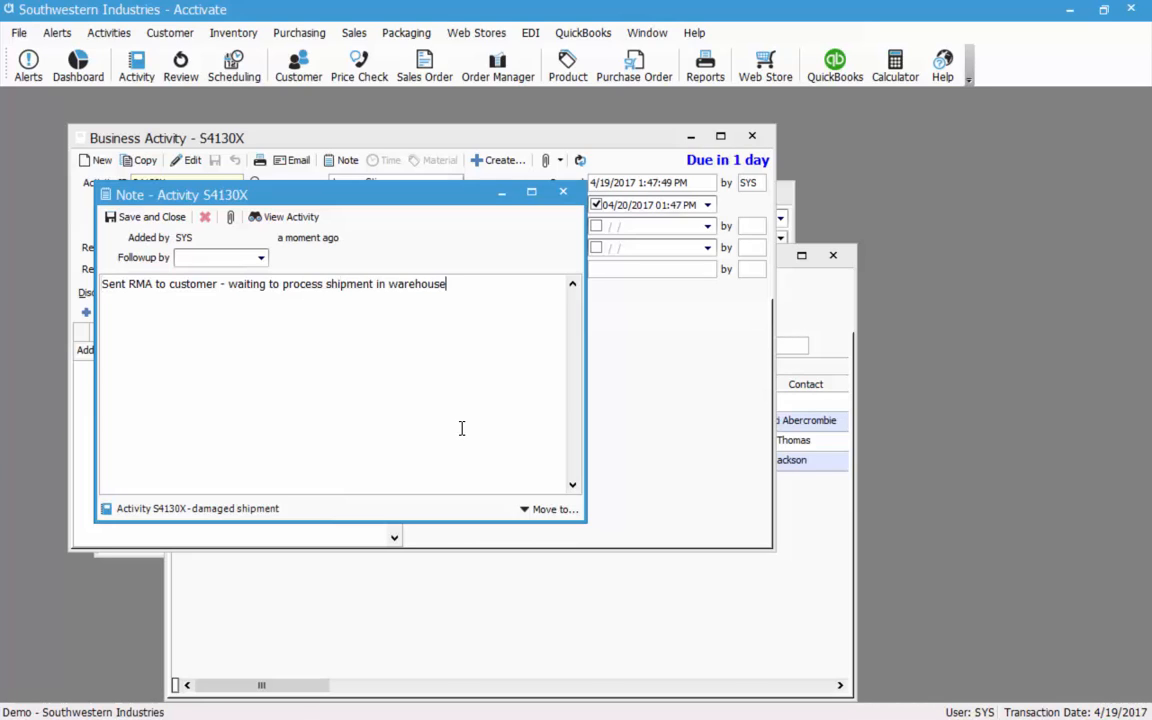
{"action": "left_click", "coordinate": [120, 217]}
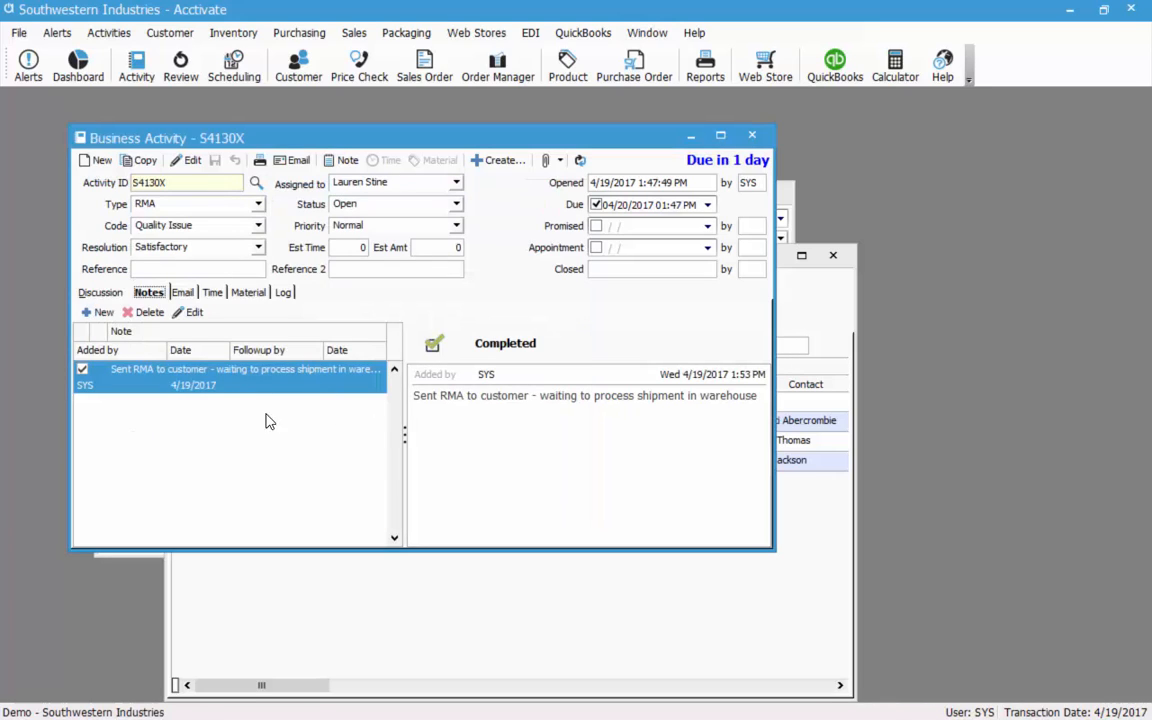
{"action": "left_click", "coordinate": [187, 160]}
Set activity S4130X's status to Authorized and save it.
{"action": "left_click", "coordinate": [402, 202]}
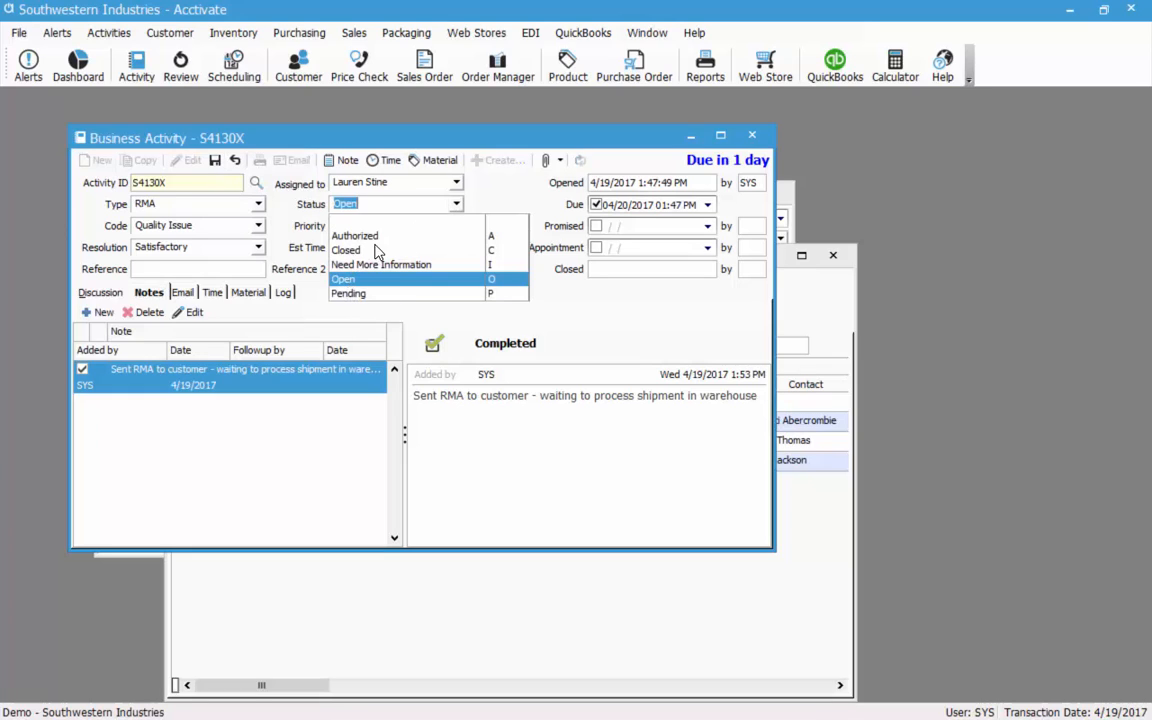
{"action": "left_click", "coordinate": [340, 234]}
{"action": "left_click", "coordinate": [216, 161]}
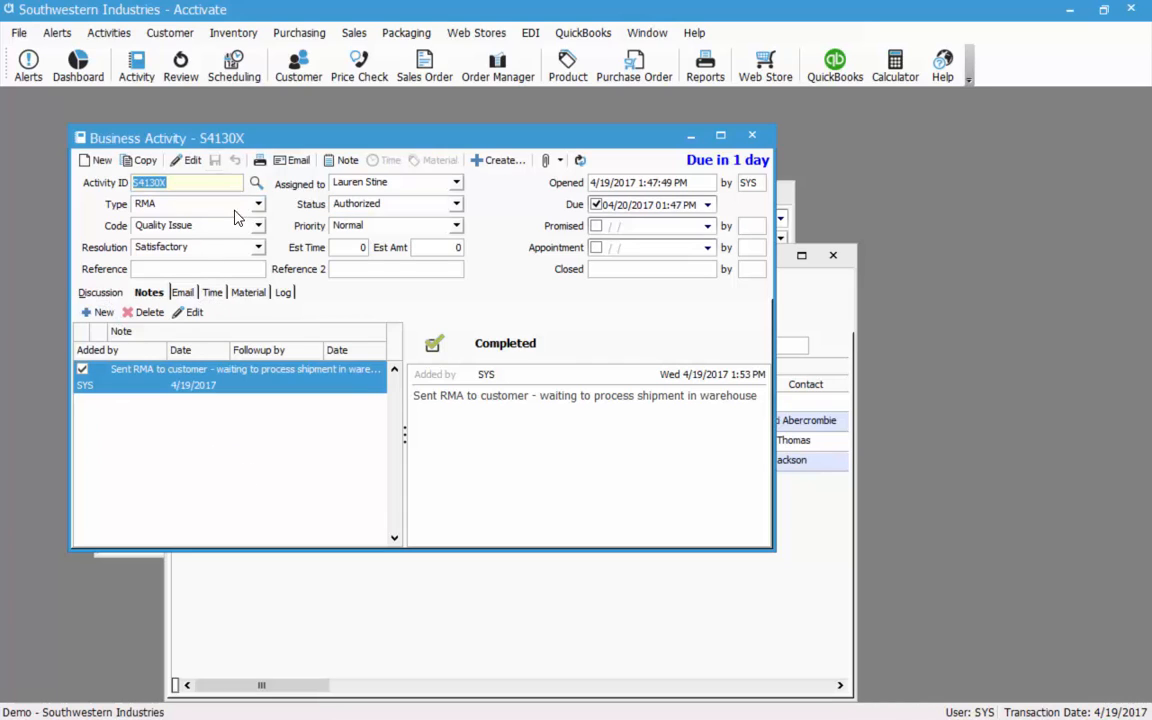
Add a time entry with the suggested employee, Labor item and 0.25 hours.
{"action": "left_click", "coordinate": [215, 299]}
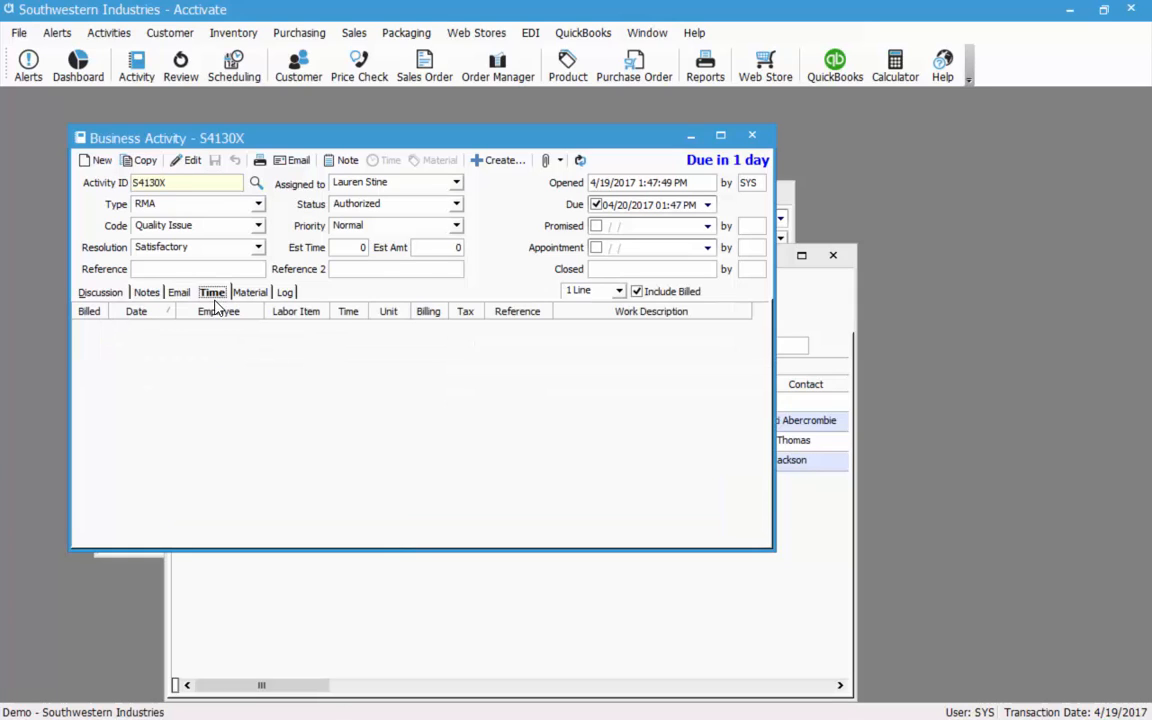
{"action": "left_click", "coordinate": [188, 161]}
{"action": "left_click", "coordinate": [369, 162]}
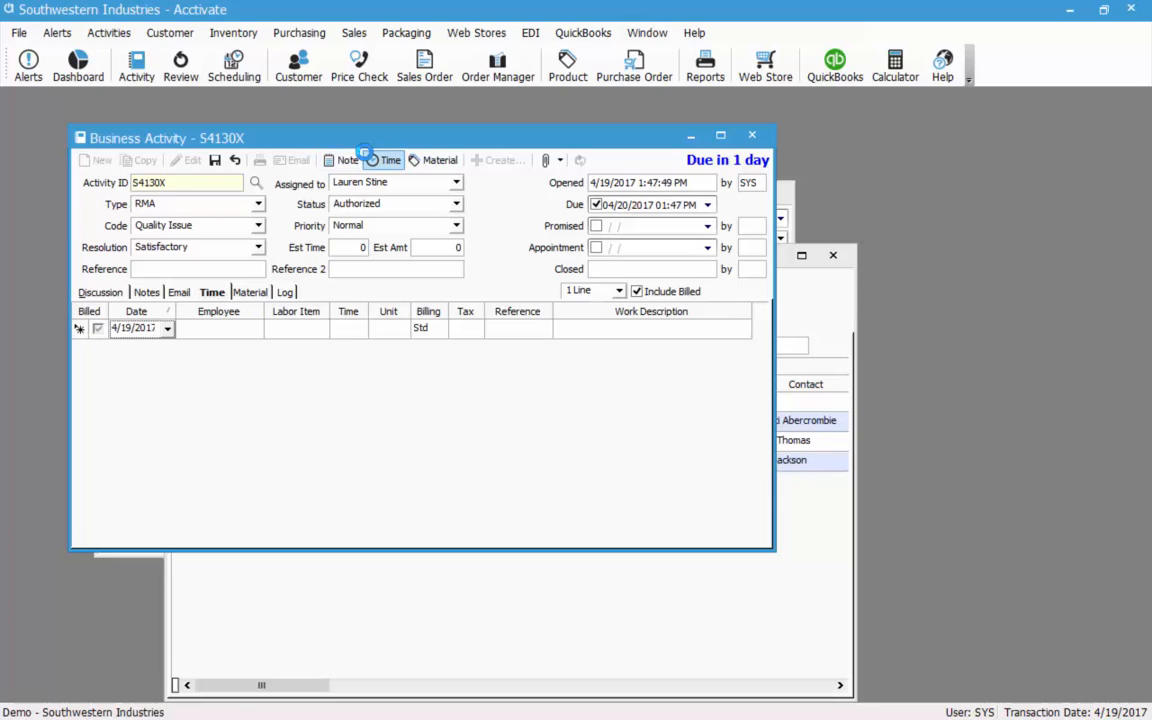
{"action": "key", "text": "Tab"}
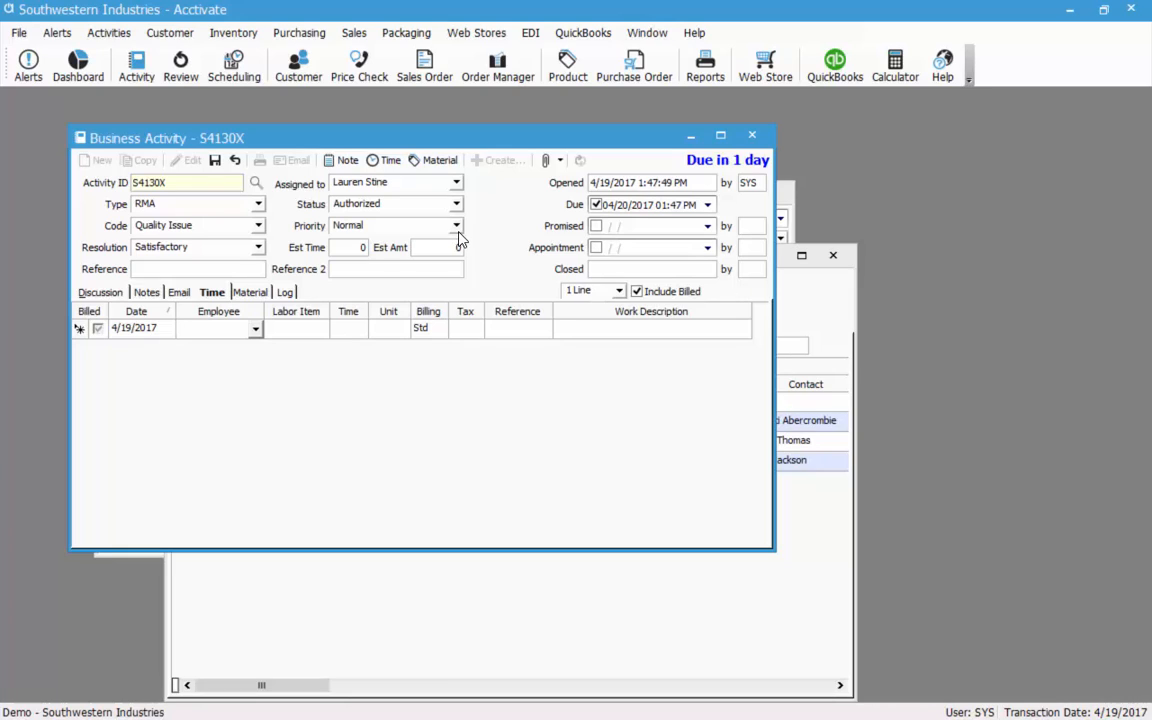
{"action": "type", "text": "F"}
{"action": "key", "text": "Tab"}
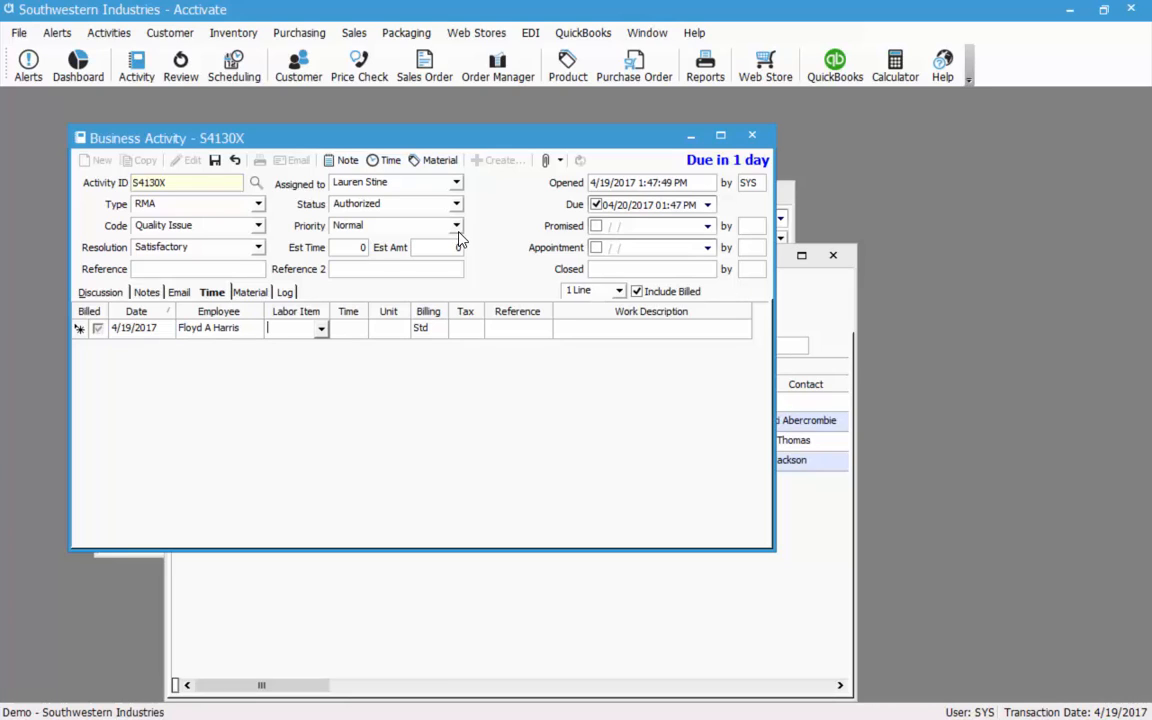
{"action": "left_click", "coordinate": [321, 329]}
{"action": "left_click", "coordinate": [347, 328]}
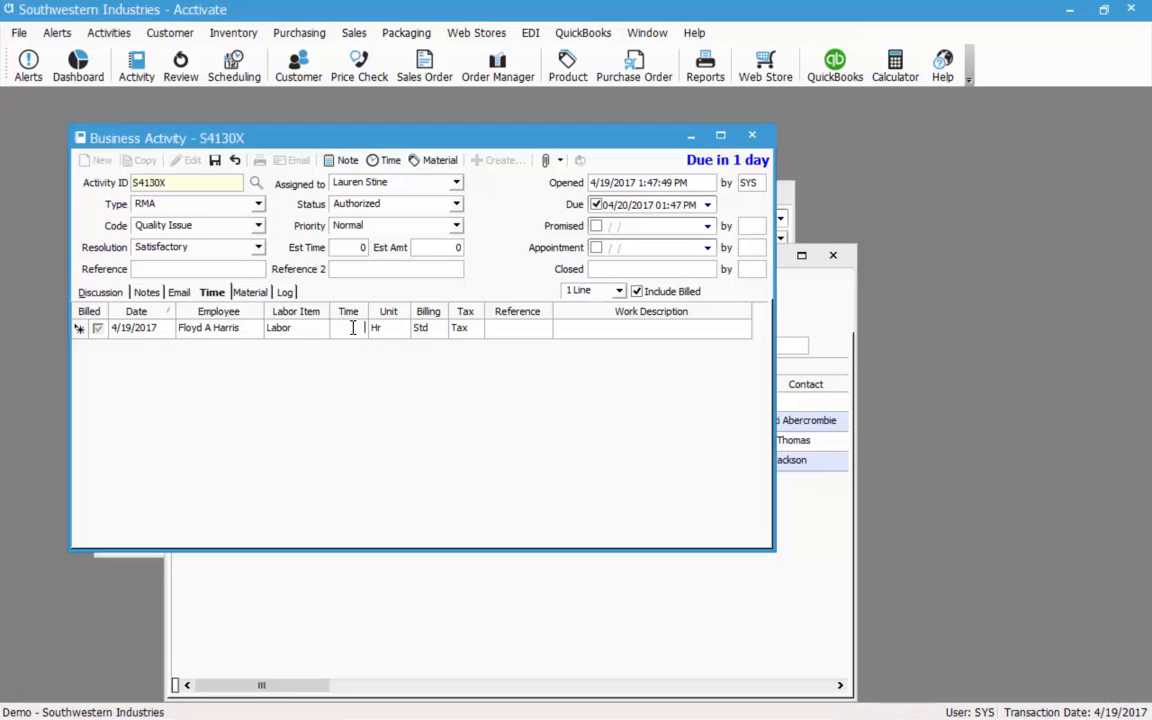
{"action": "key", "text": "Tab"}
Make the time entry N/B billing, describe it as 'processed shipment', and save.
{"action": "left_click", "coordinate": [440, 329]}
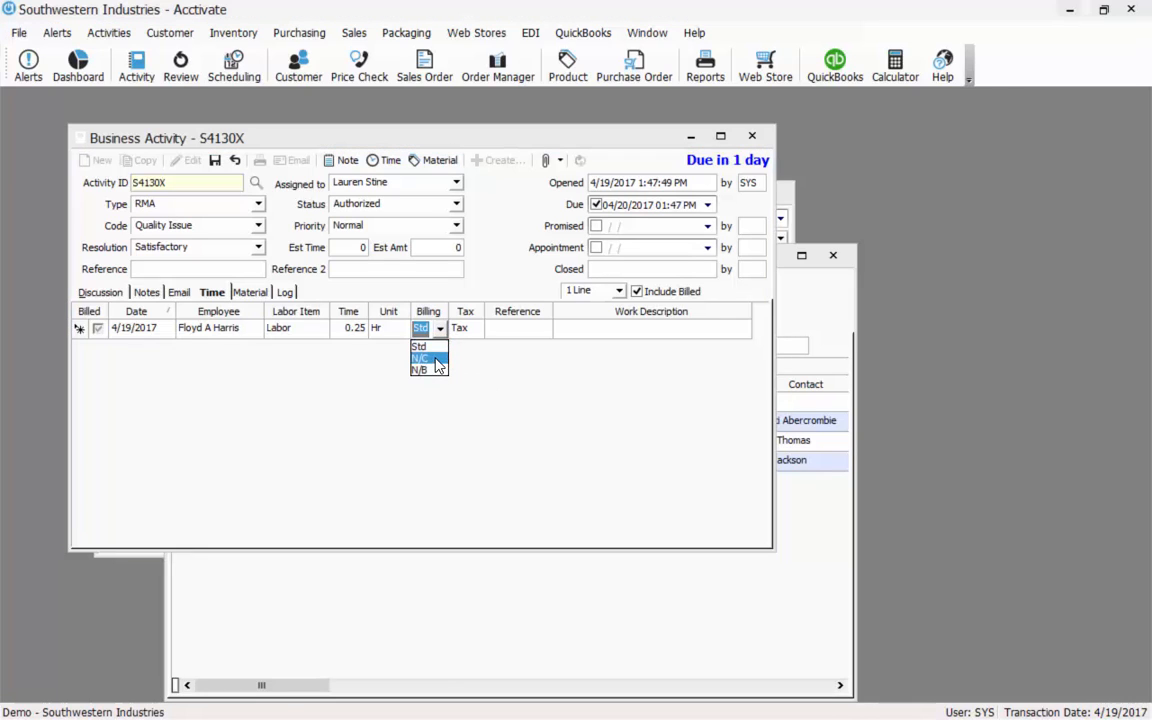
{"action": "left_click", "coordinate": [435, 370]}
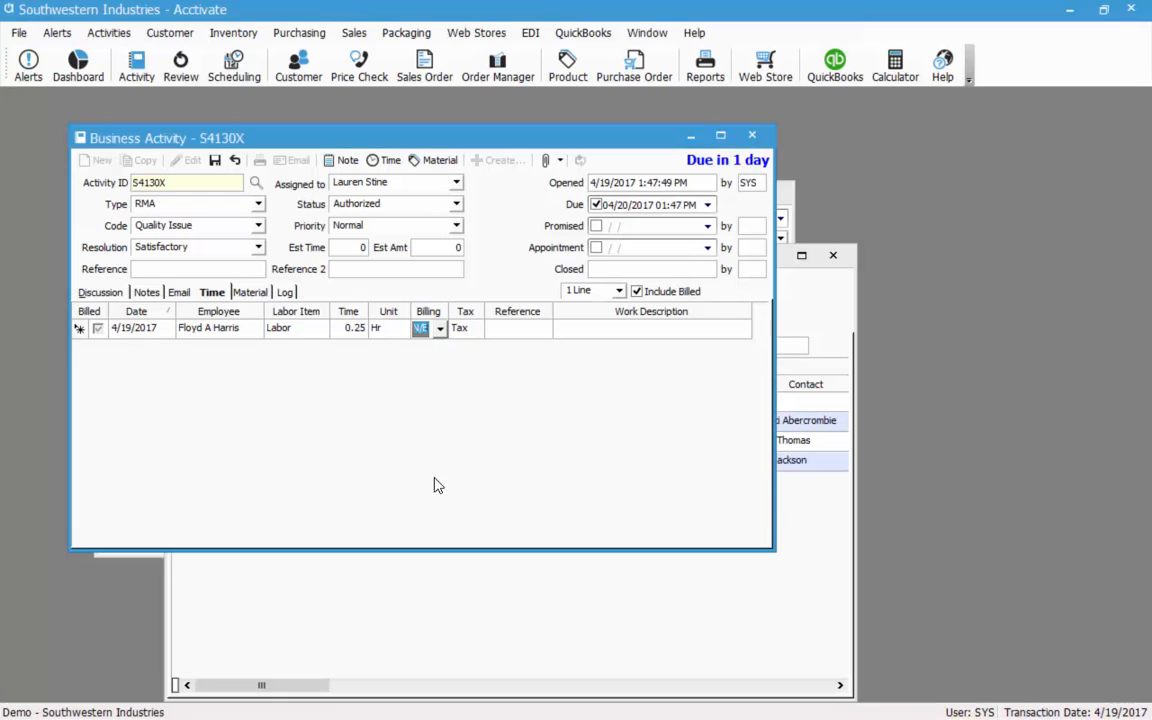
{"action": "left_click", "coordinate": [518, 328]}
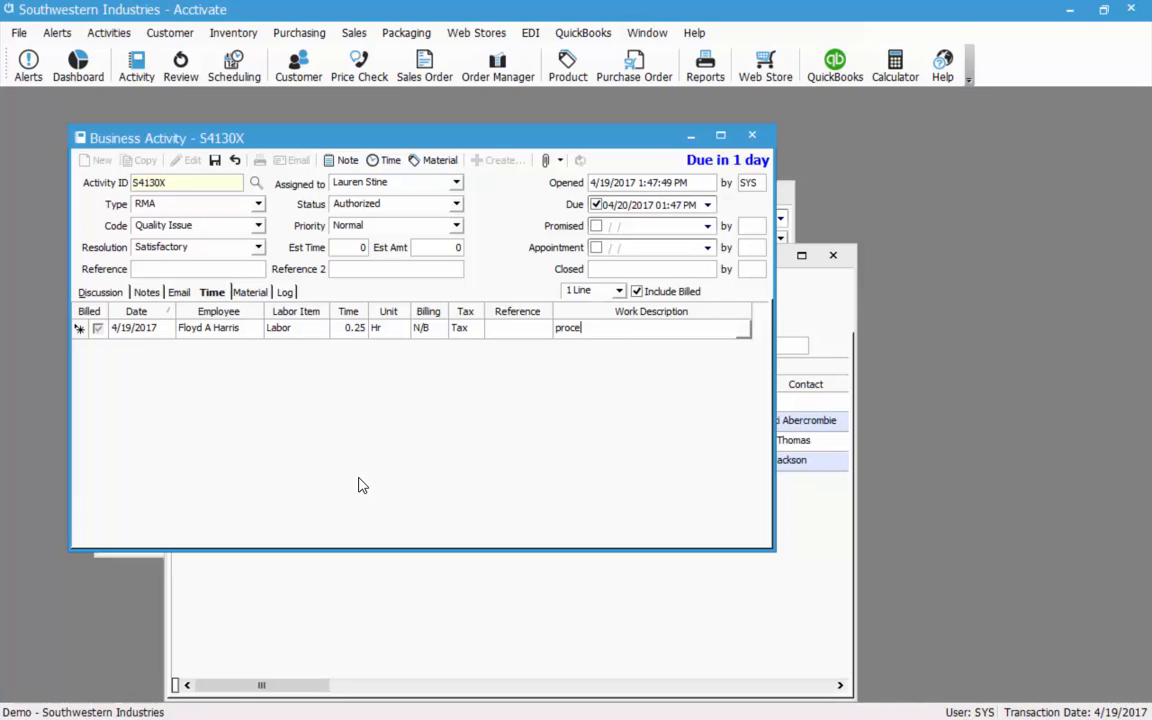
{"action": "type", "text": "ipment"}
{"action": "left_click", "coordinate": [215, 162]}
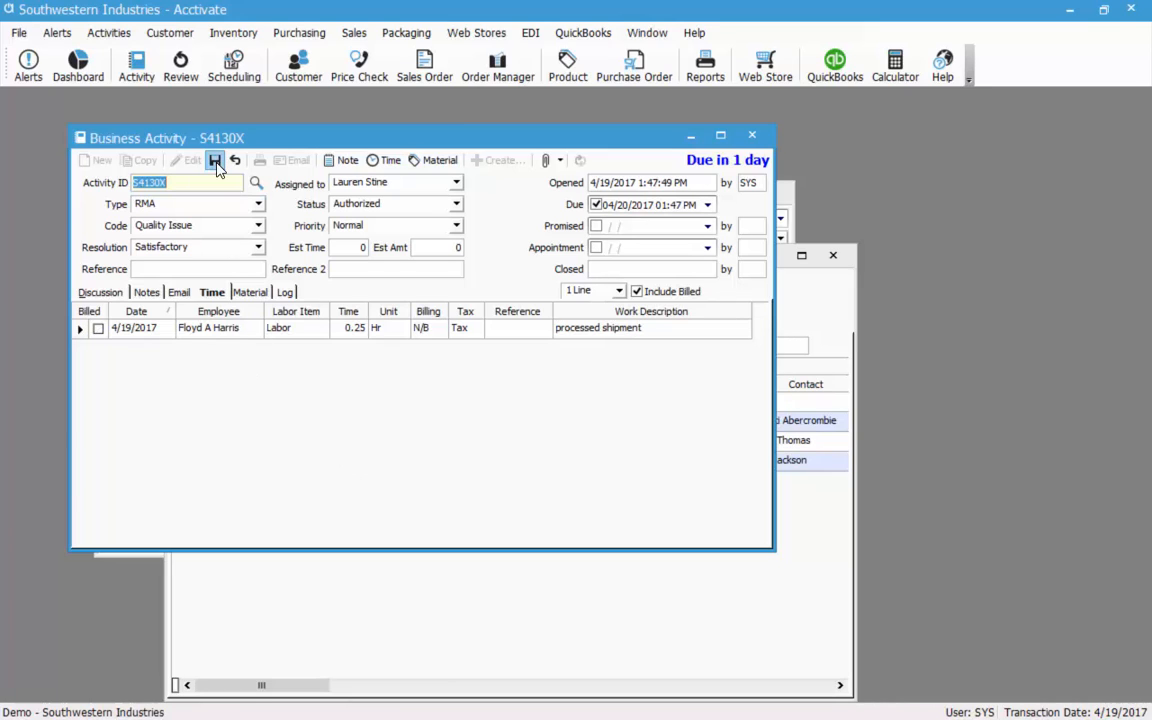
{"action": "left_click", "coordinate": [100, 291]}
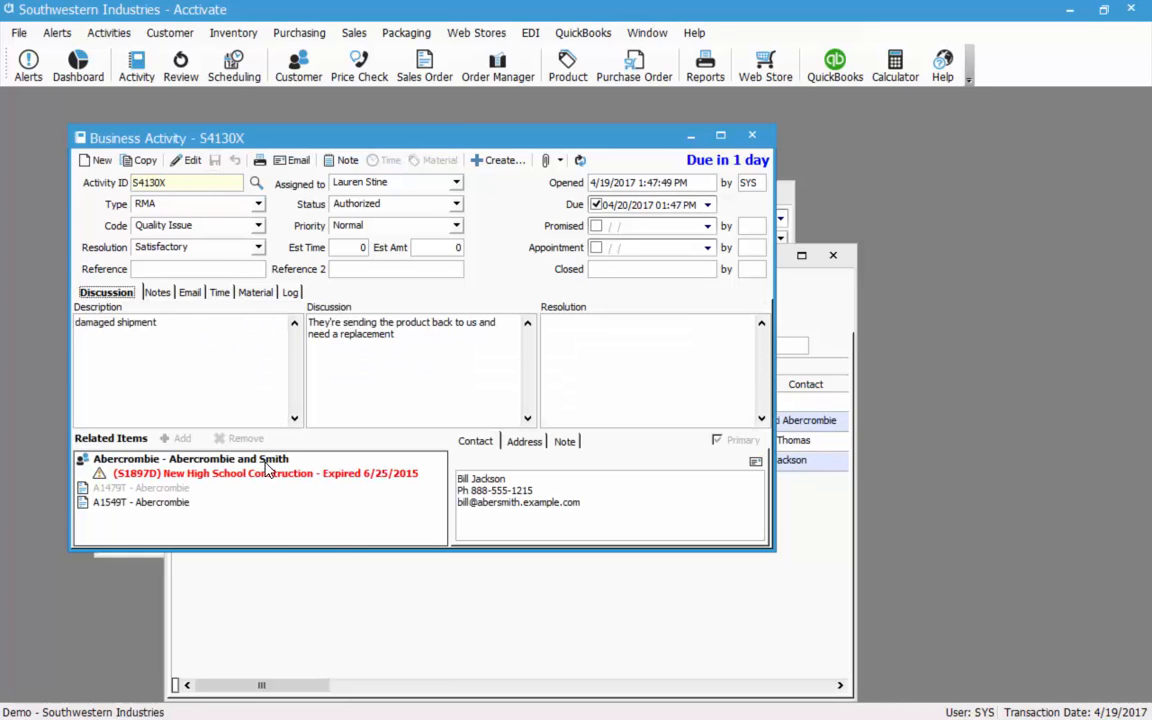
Open the related Abercrombie and Smith customer and find S4130X in its Activities list.
{"action": "double_click", "coordinate": [268, 460]}
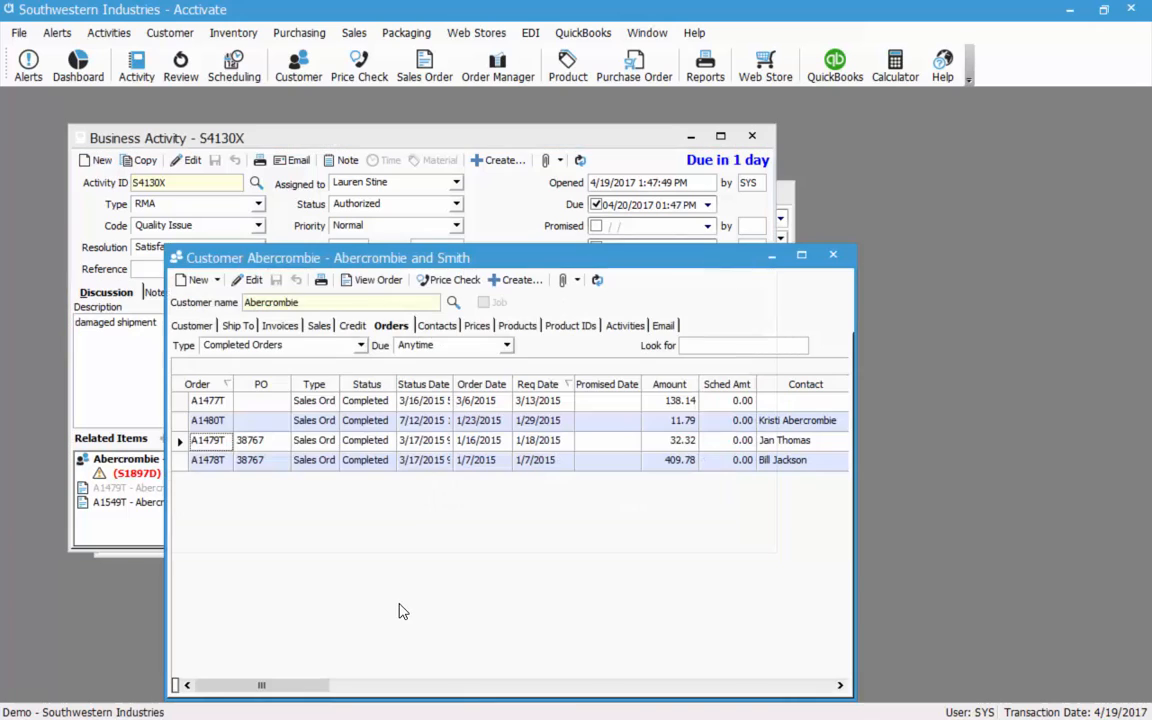
{"action": "left_click", "coordinate": [621, 326]}
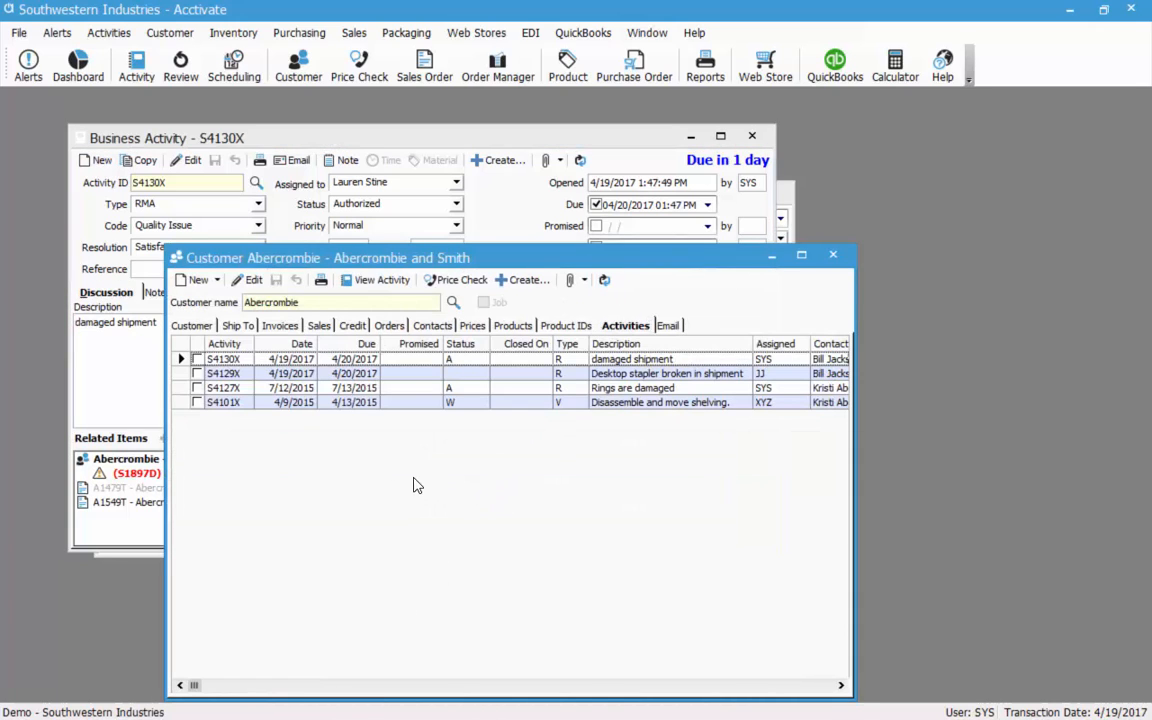
{"action": "left_click", "coordinate": [560, 359]}
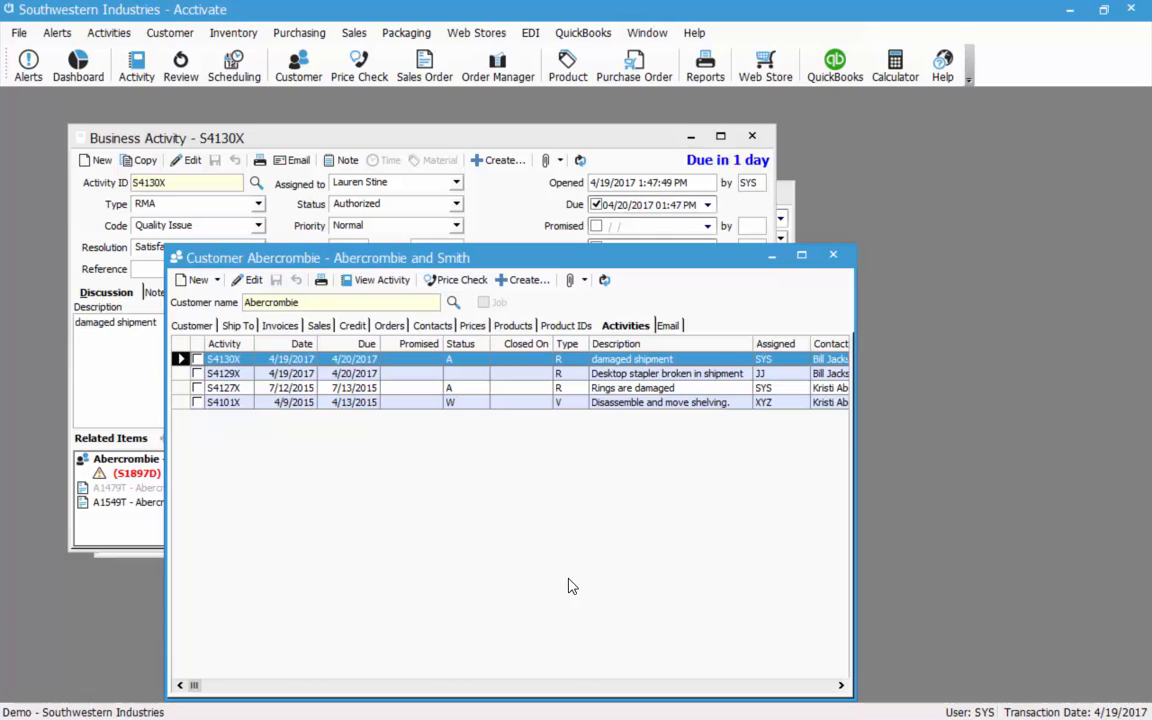
{"action": "left_click", "coordinate": [108, 361]}
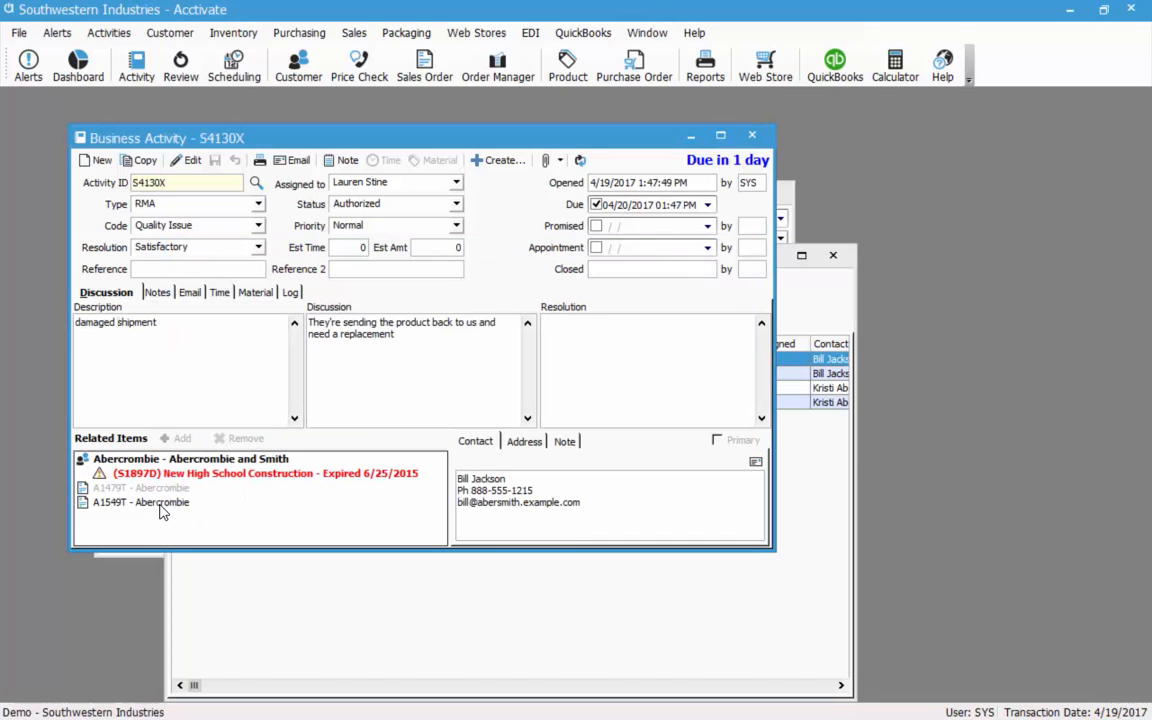
Open credit A1549T and confirm S4130X among its linked activities.
{"action": "double_click", "coordinate": [163, 505]}
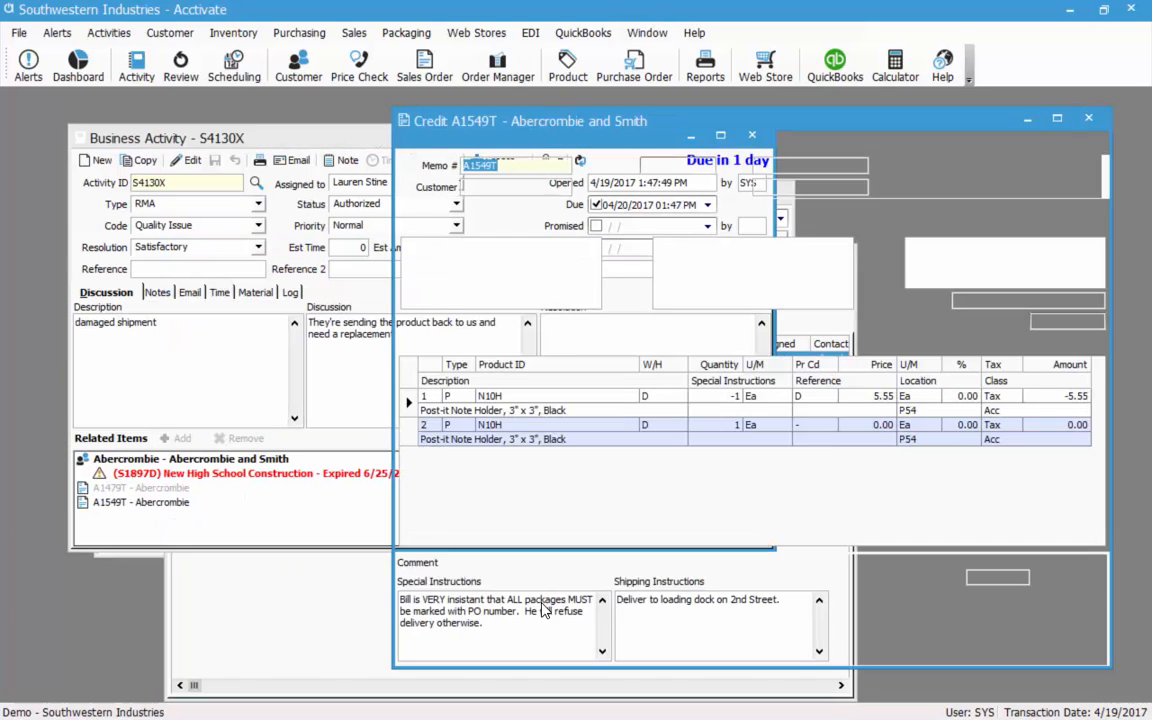
{"action": "left_click", "coordinate": [714, 211]}
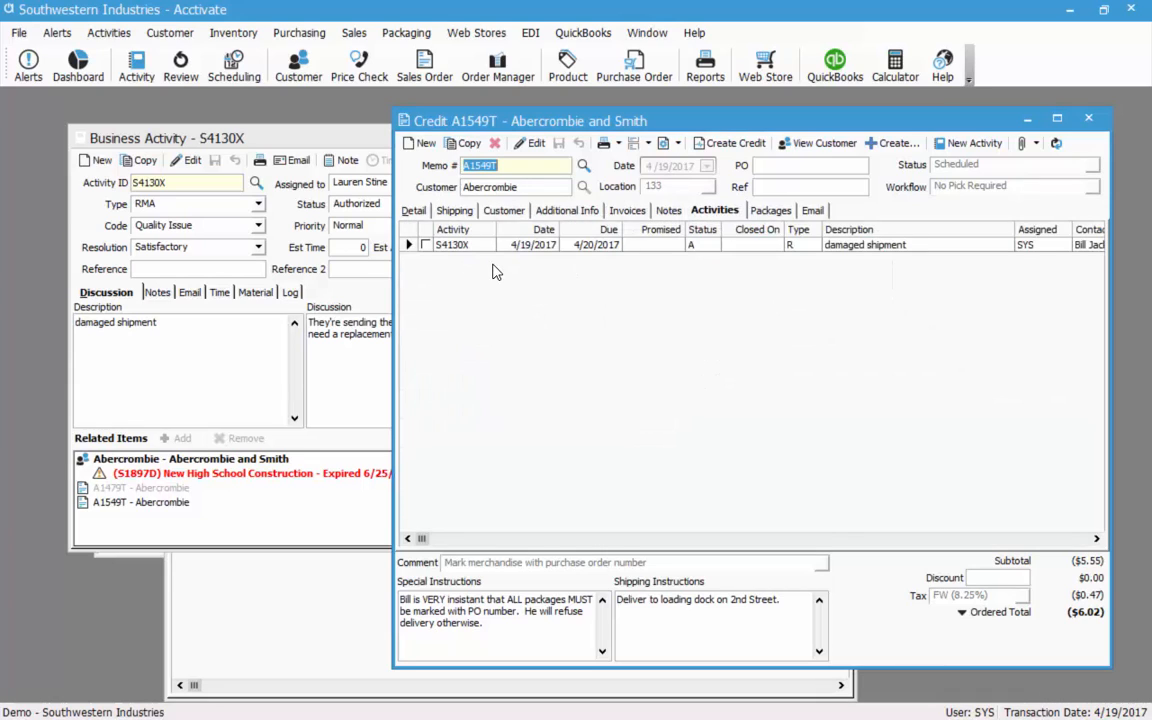
{"action": "left_click", "coordinate": [442, 248]}
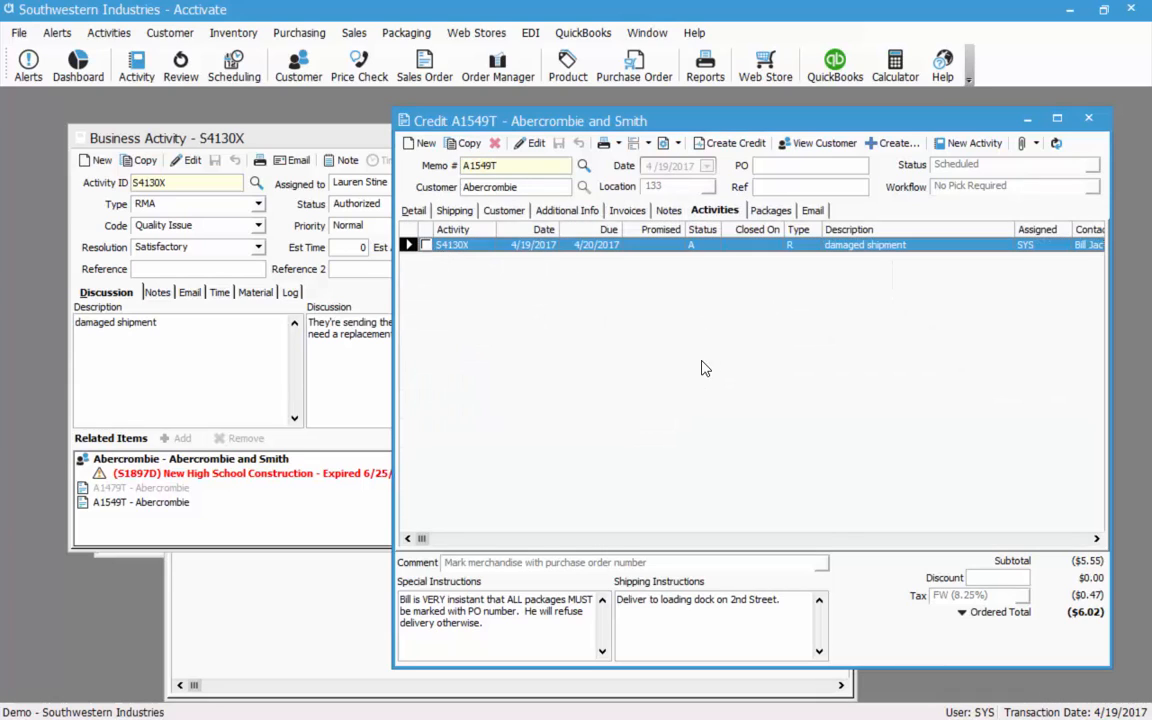
{"action": "left_click", "coordinate": [165, 505]}
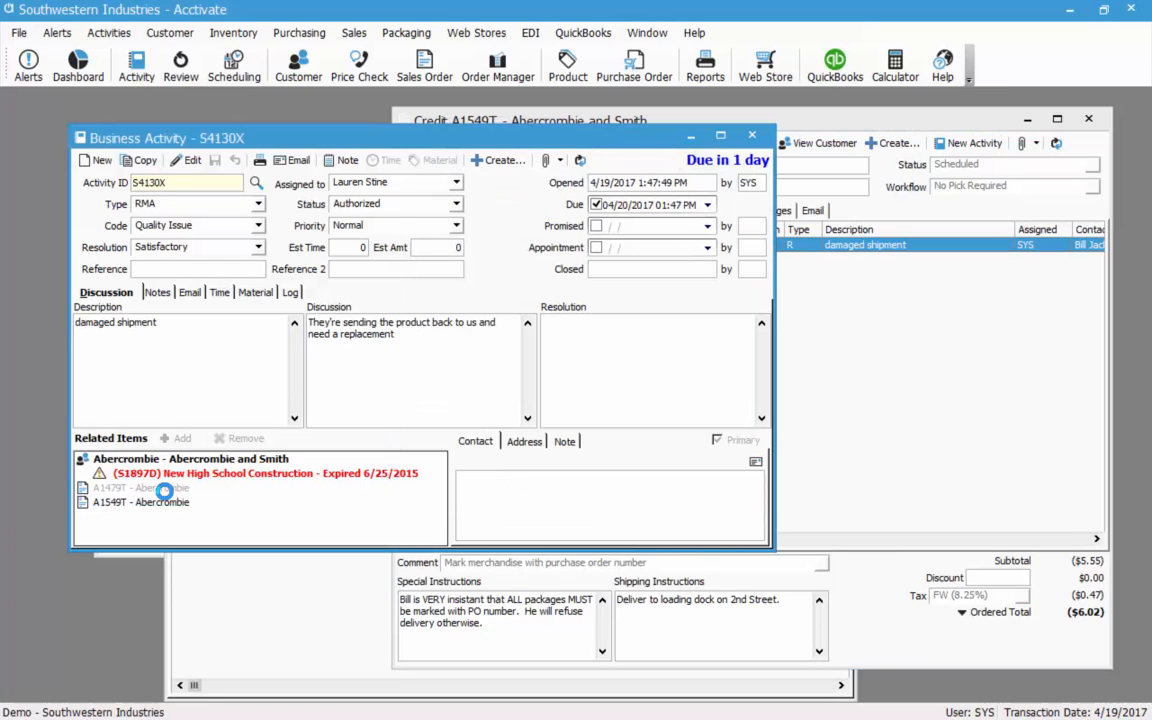
Review sales order A1479T's notes, then close the sales order, activity and credit windows.
{"action": "left_click", "coordinate": [161, 488]}
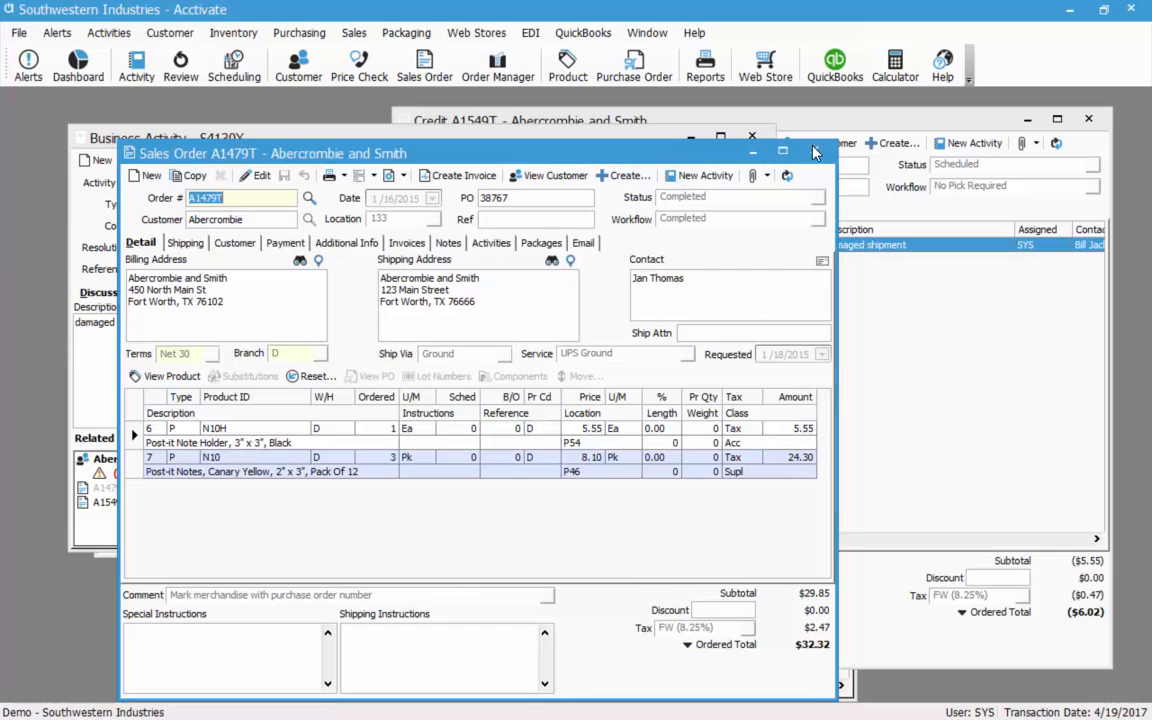
{"action": "left_click", "coordinate": [443, 244]}
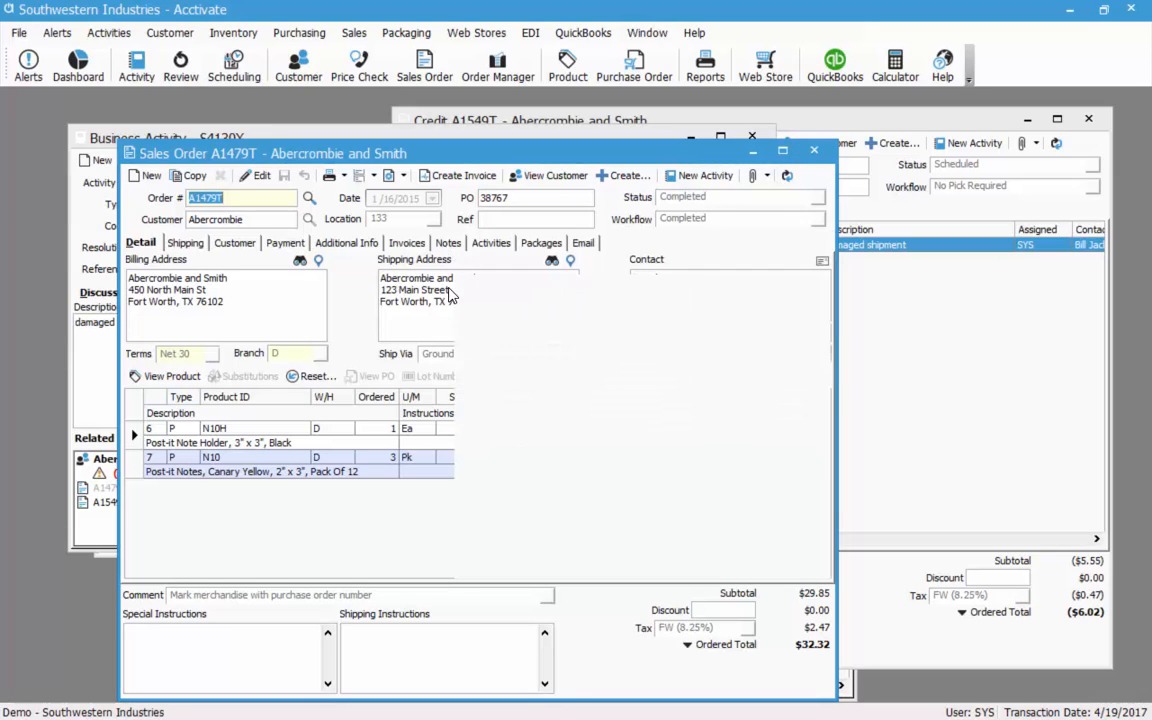
{"action": "left_click", "coordinate": [141, 242]}
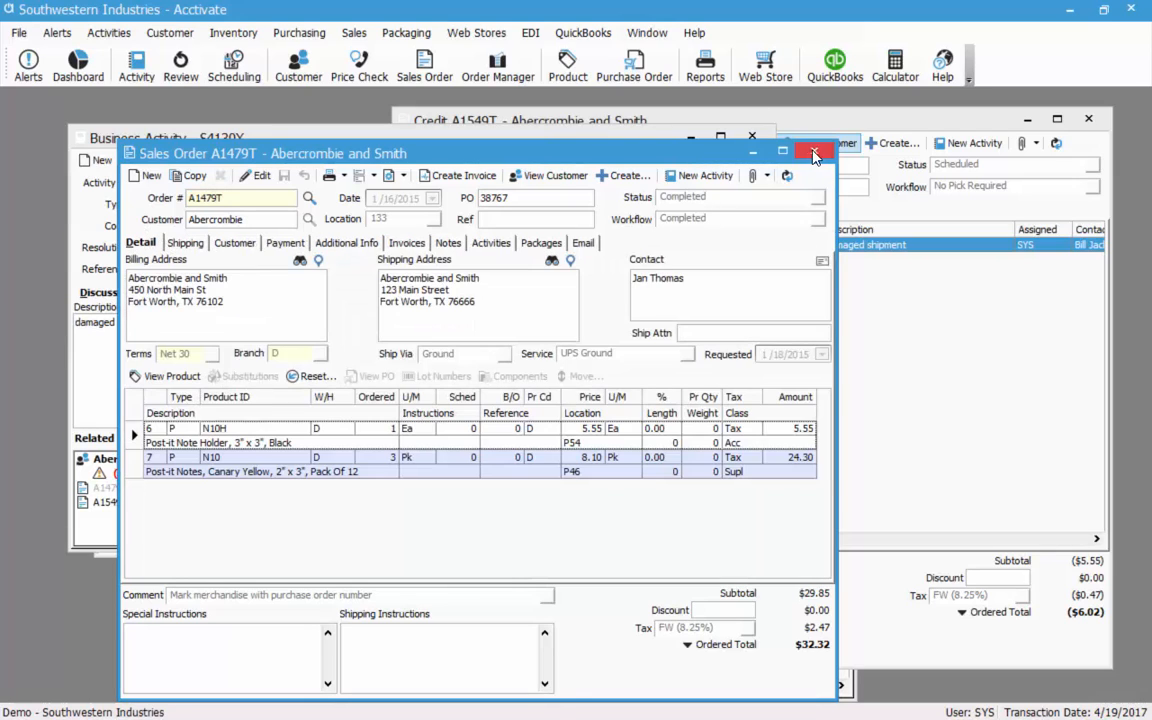
{"action": "left_click", "coordinate": [814, 151]}
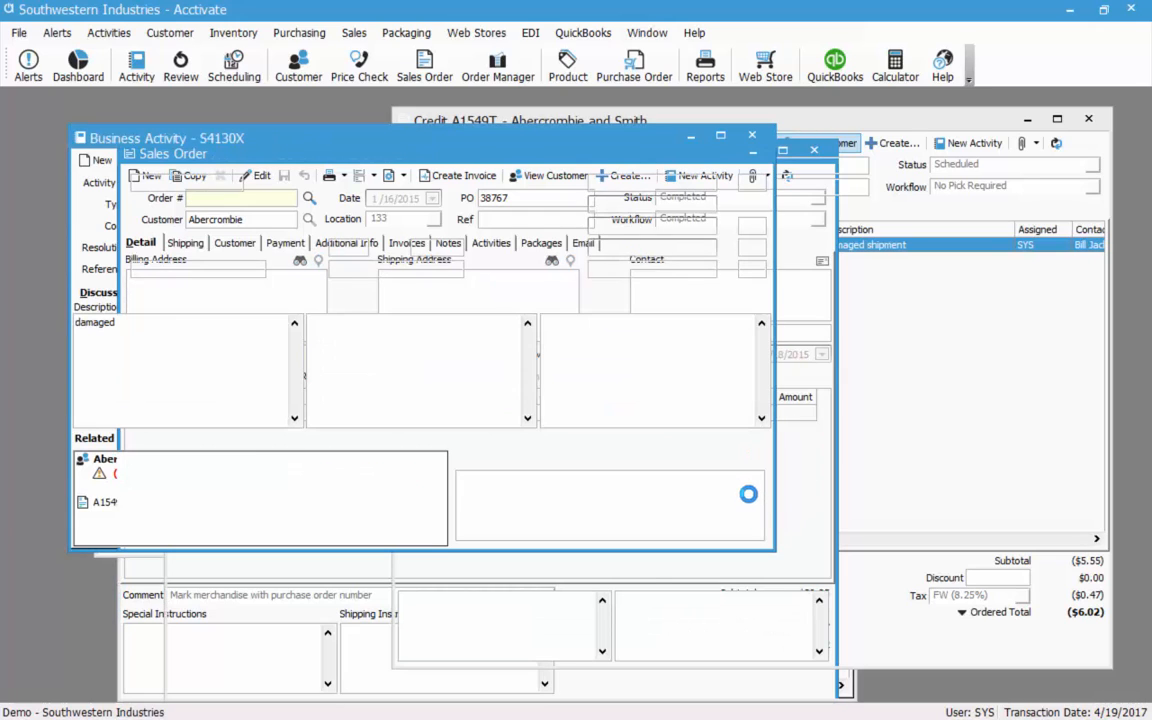
{"action": "left_click", "coordinate": [752, 134]}
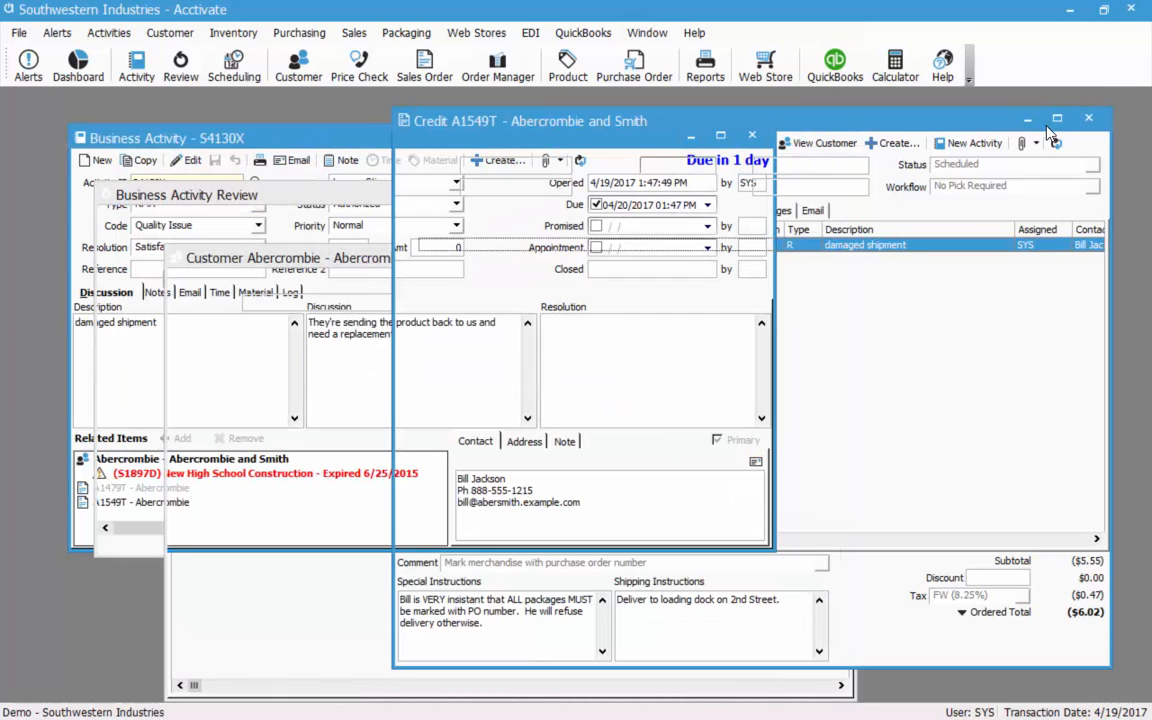
{"action": "left_click", "coordinate": [1104, 119]}
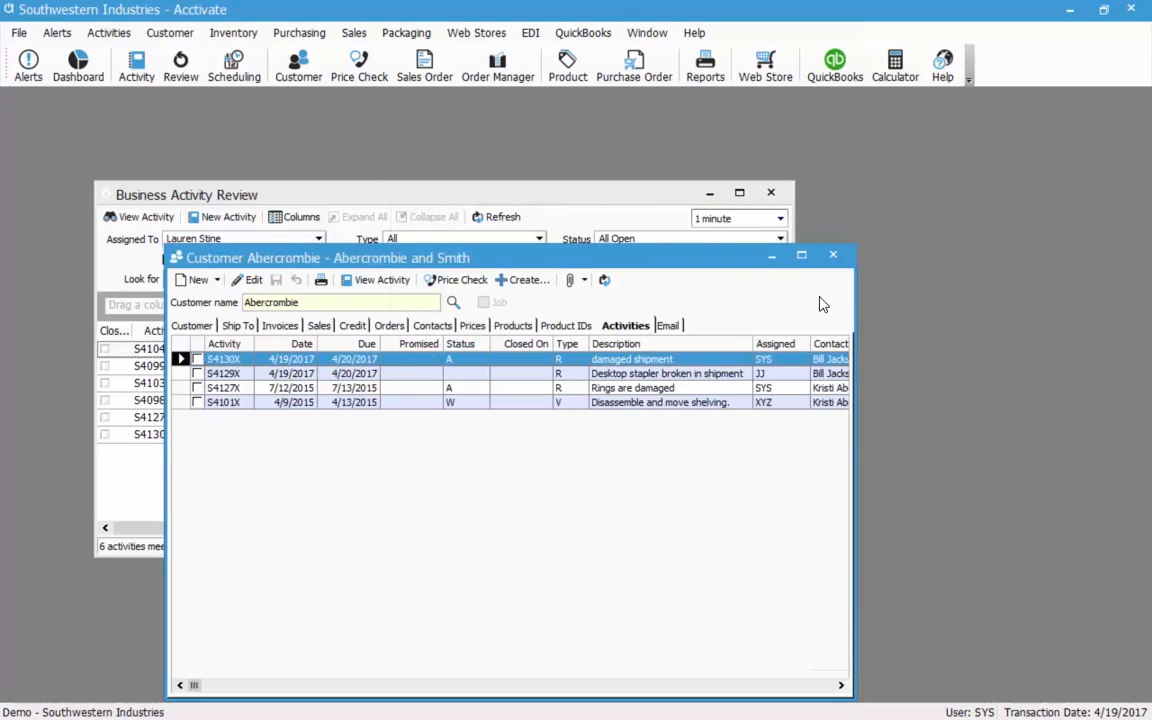
Close the customer record and group the Business Activity Review by Type, then Status.
{"action": "left_click", "coordinate": [841, 261]}
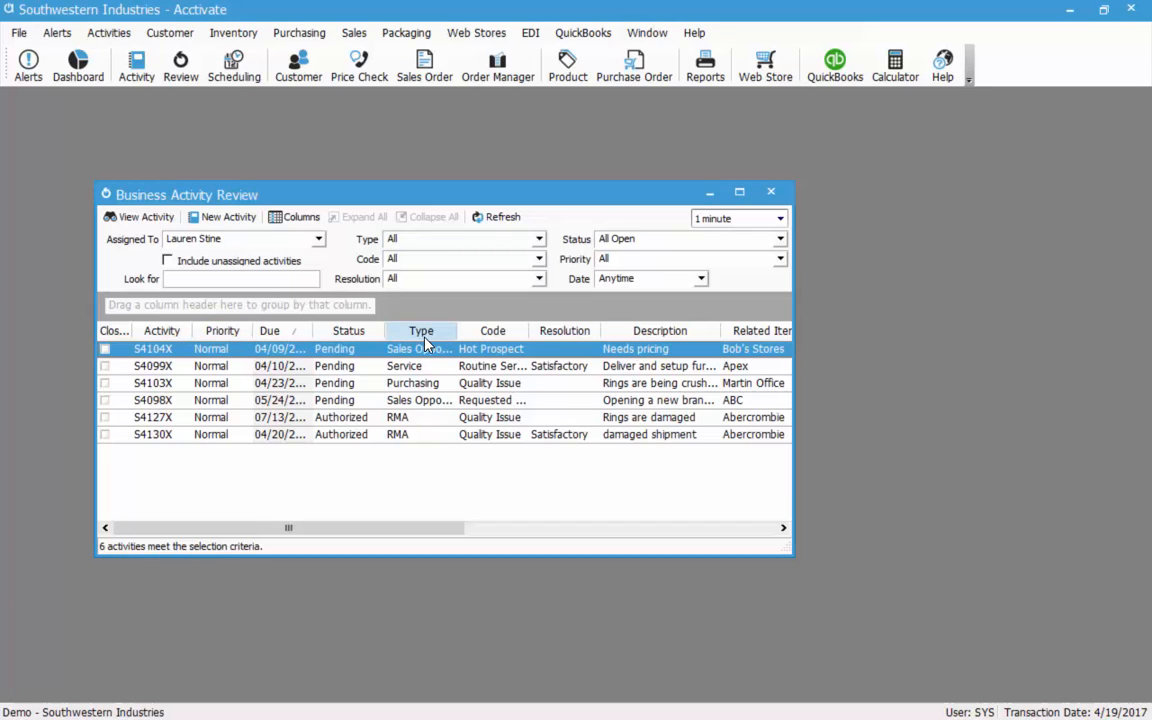
{"action": "left_click_drag", "start_coordinate": [421, 330], "coordinate": [140, 306]}
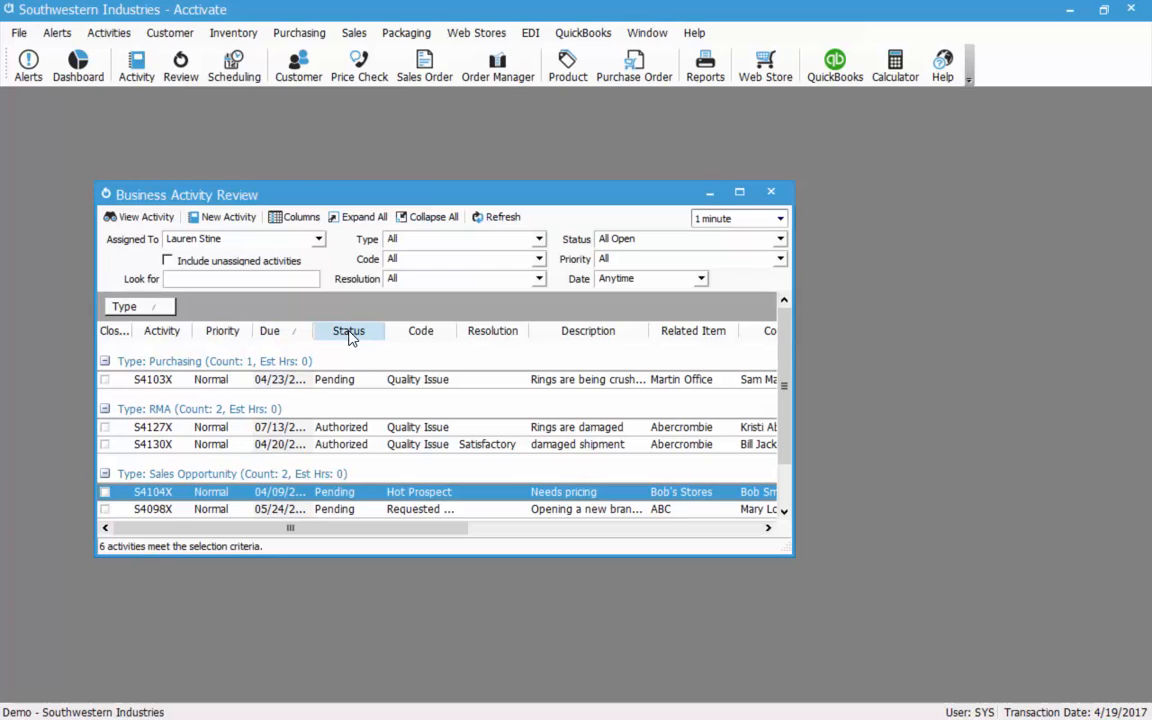
{"action": "left_click_drag", "start_coordinate": [350, 337], "coordinate": [224, 325]}
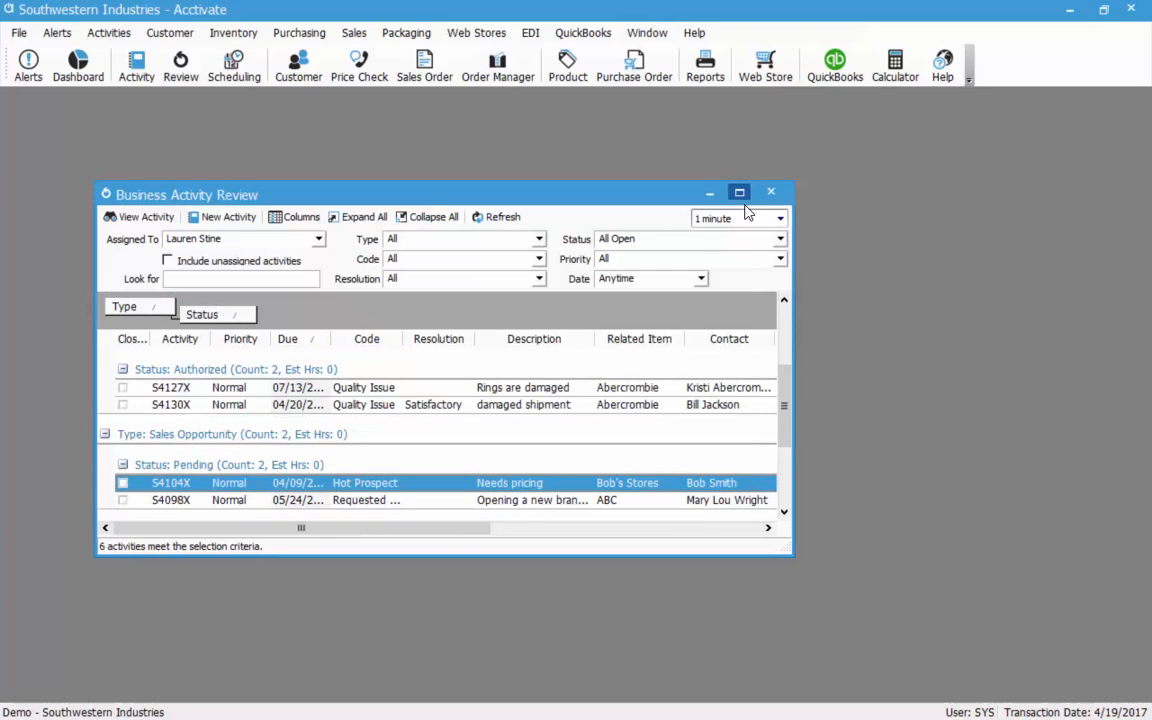
{"action": "left_click_drag", "start_coordinate": [650, 182], "coordinate": [622, 112]}
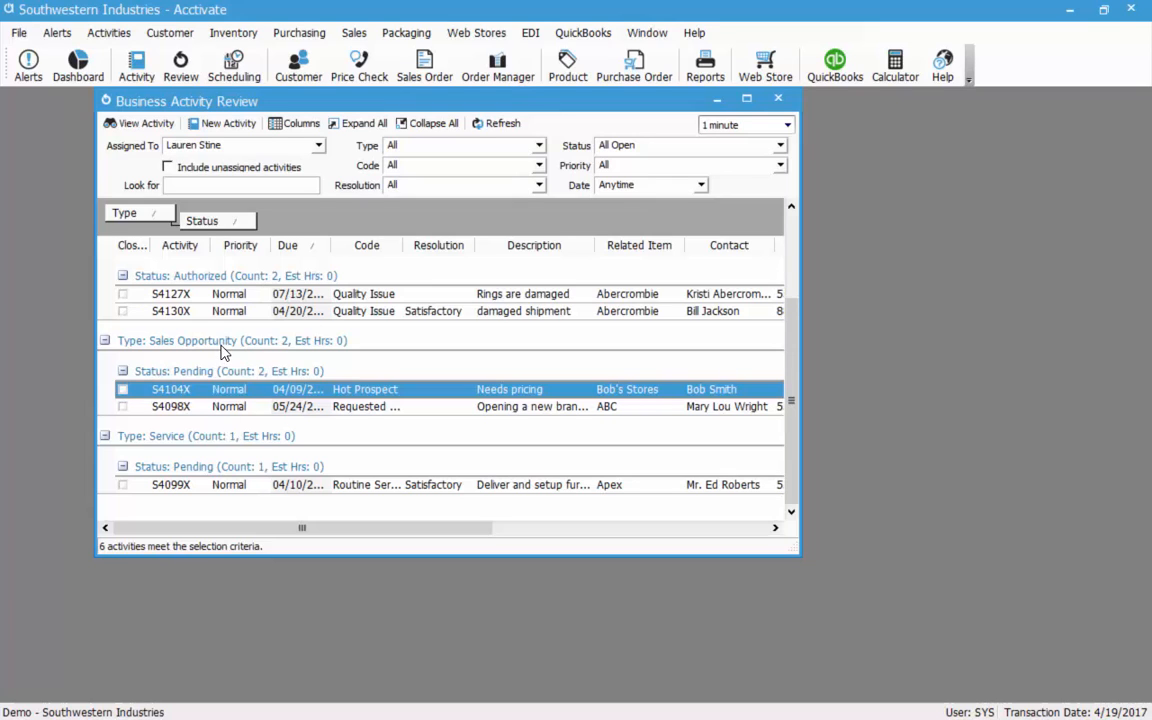
Browse the Sales Opportunity group's activities S4104X, S4127X and S4130X.
{"action": "left_click", "coordinate": [222, 345]}
{"action": "left_click", "coordinate": [150, 390]}
{"action": "scroll", "coordinate": [349, 441], "scroll_direction": "up", "scroll_amount": 2}
{"action": "left_click", "coordinate": [241, 403]}
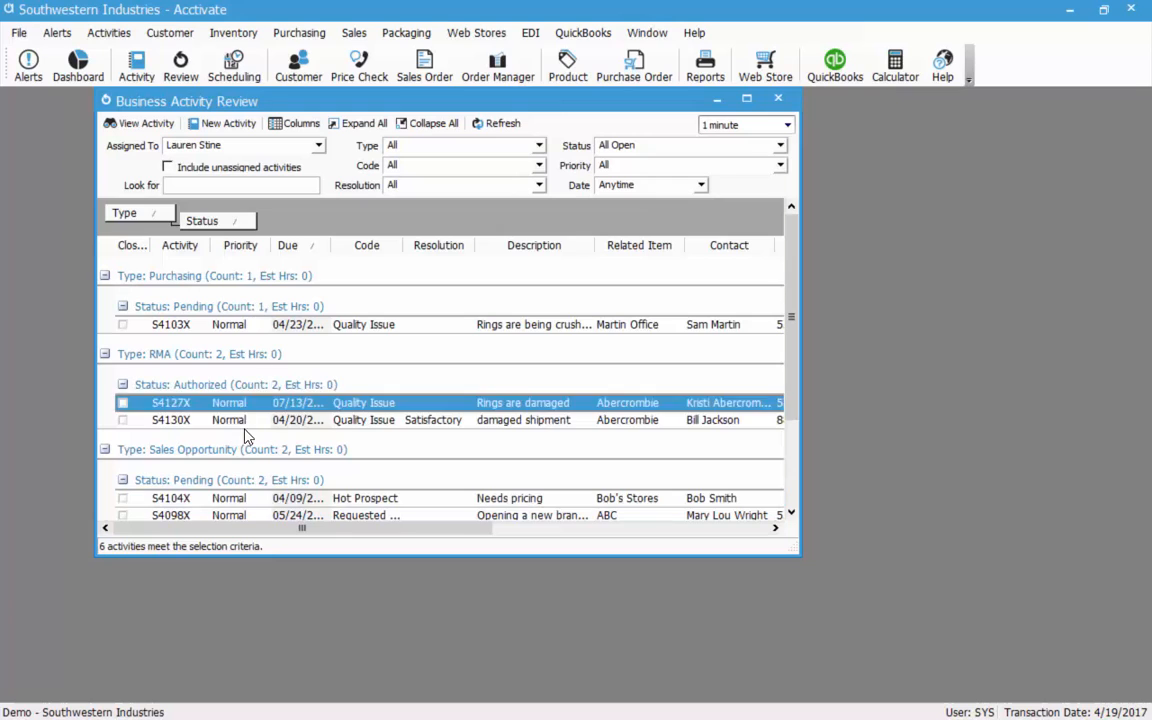
{"action": "left_click", "coordinate": [285, 420]}
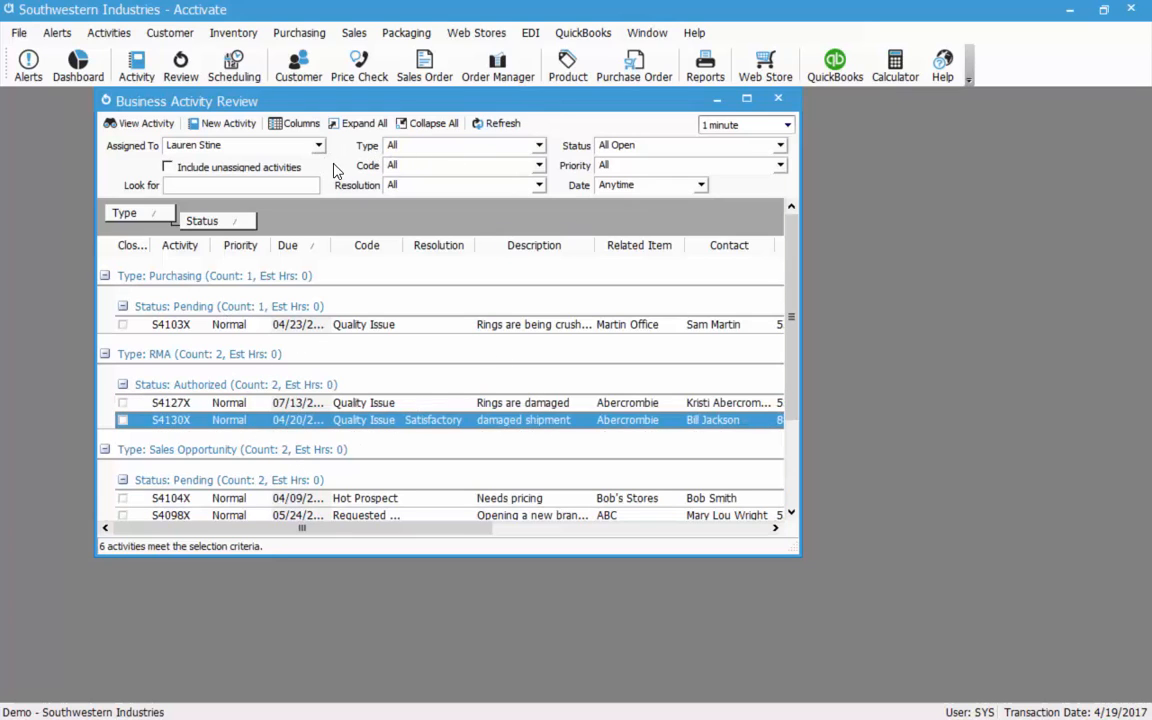
Include unassigned activities with All types, check Purchasing Pending, then close the review.
{"action": "left_click", "coordinate": [168, 169]}
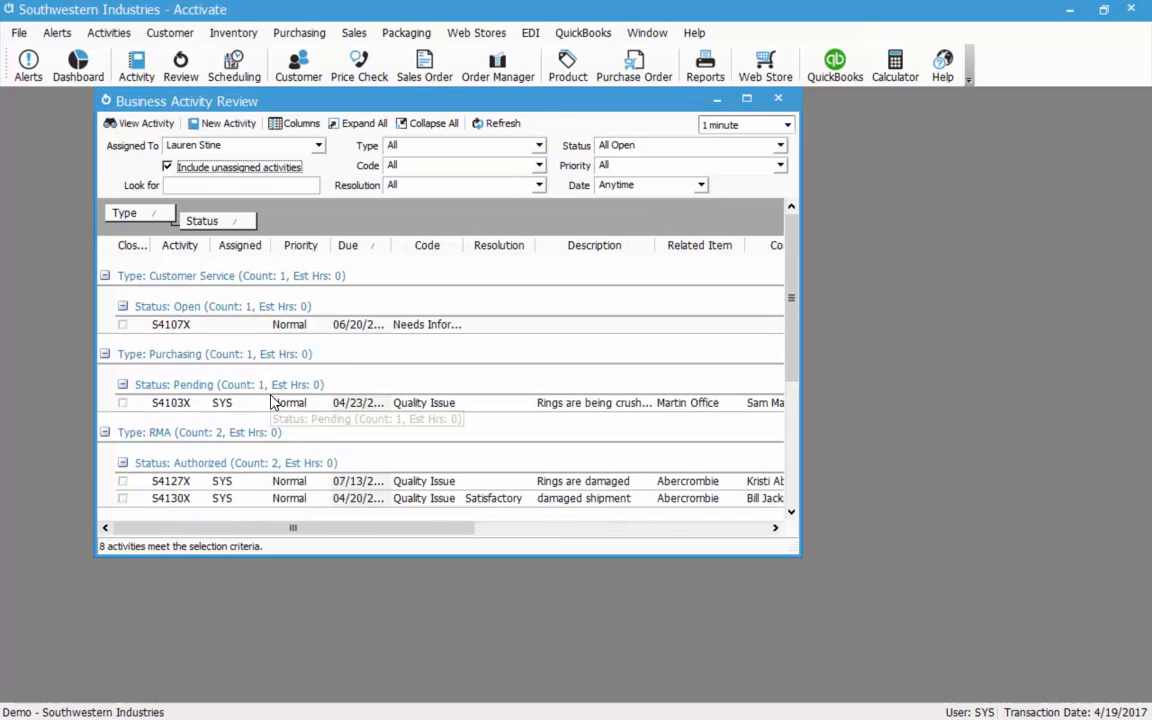
{"action": "left_click", "coordinate": [539, 145]}
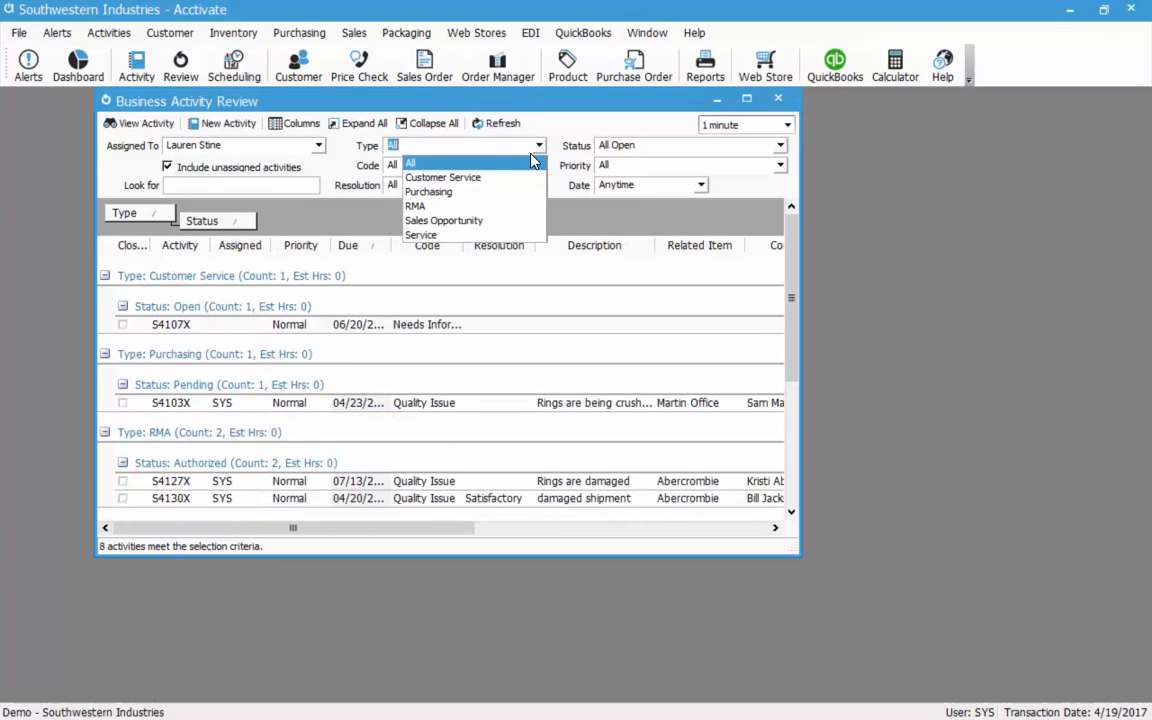
{"action": "left_click", "coordinate": [535, 162]}
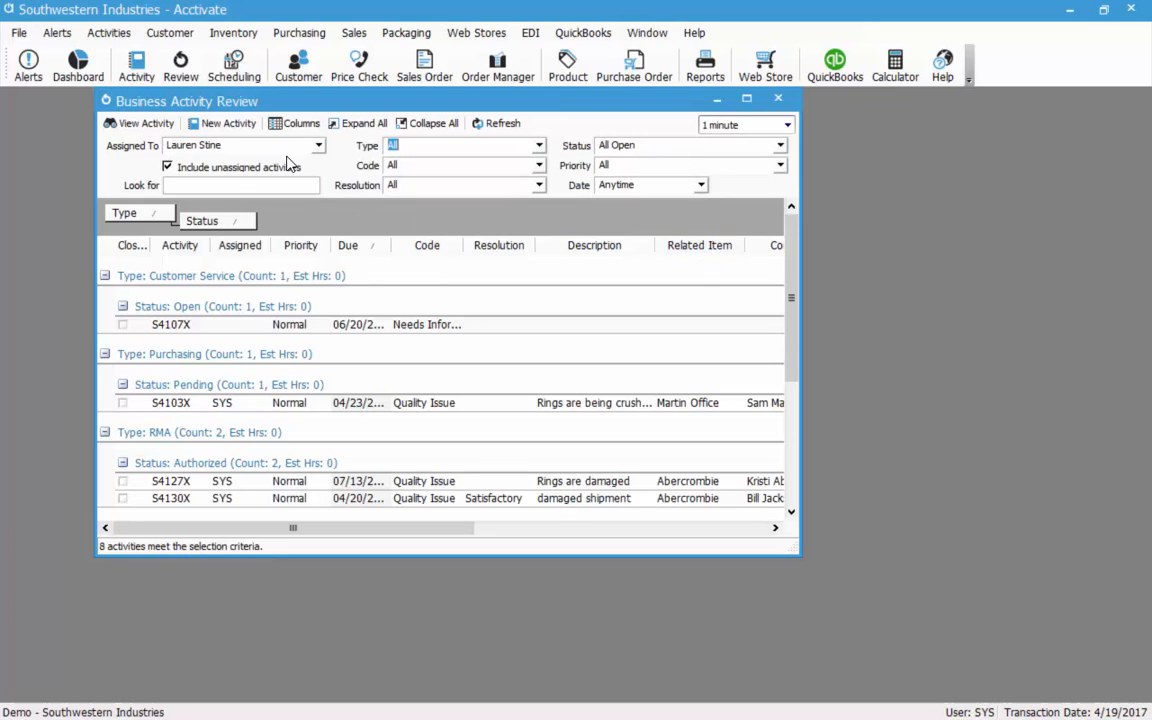
{"action": "left_click", "coordinate": [419, 388]}
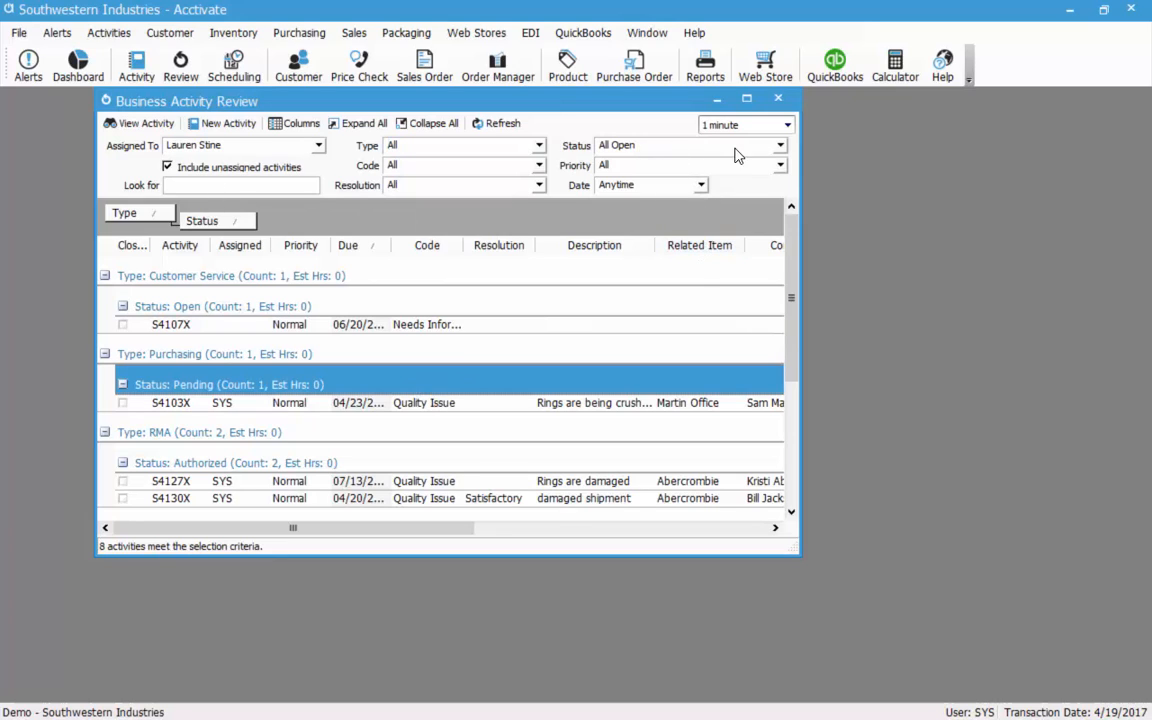
{"action": "left_click", "coordinate": [783, 100]}
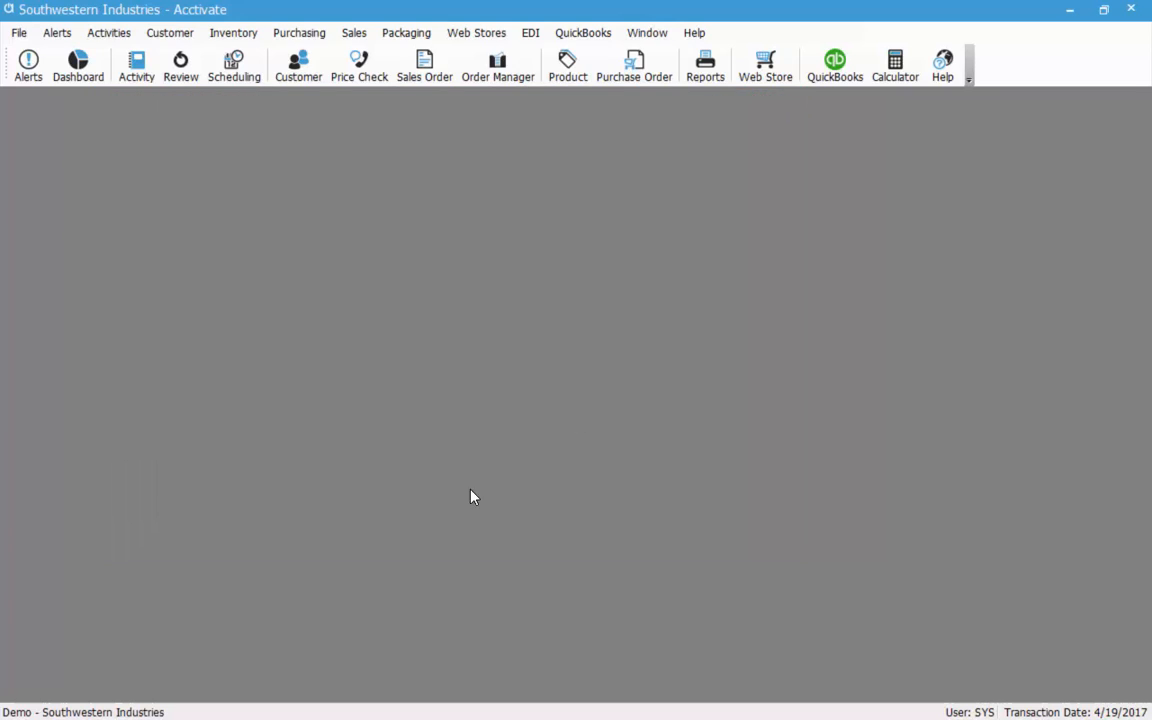
Start a customer mailing list with criterion Marketing List is Newsletter, matching 3 customers.
{"action": "left_click", "coordinate": [168, 34]}
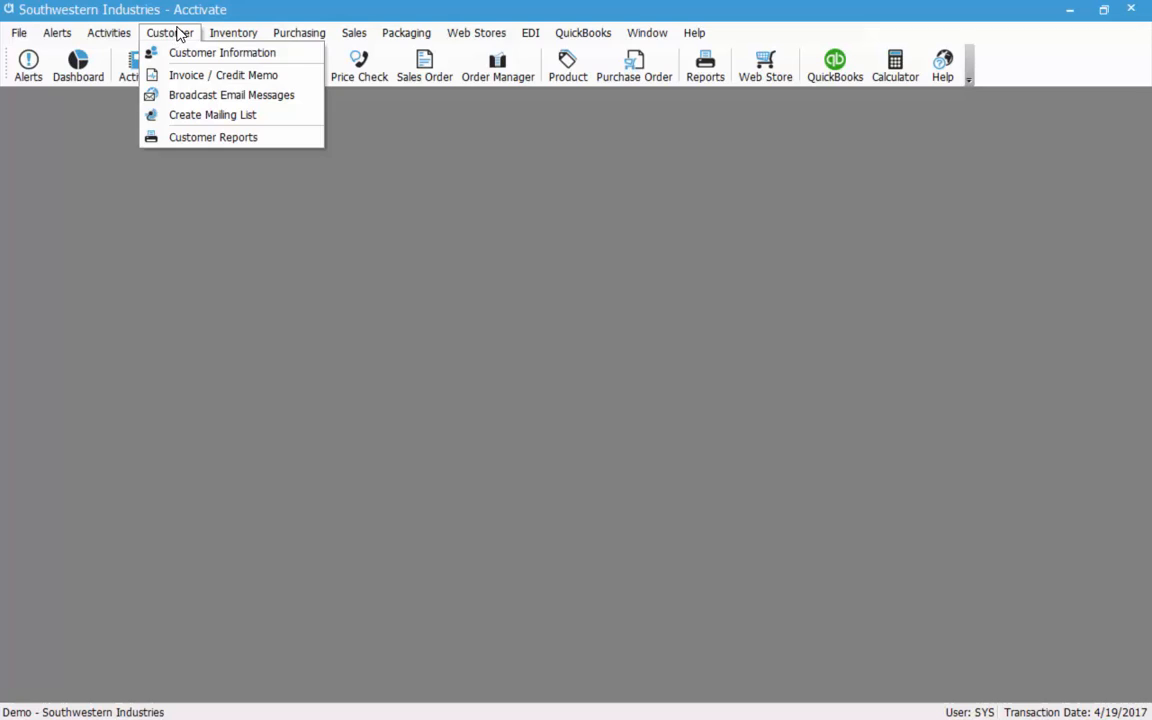
{"action": "left_click", "coordinate": [270, 123]}
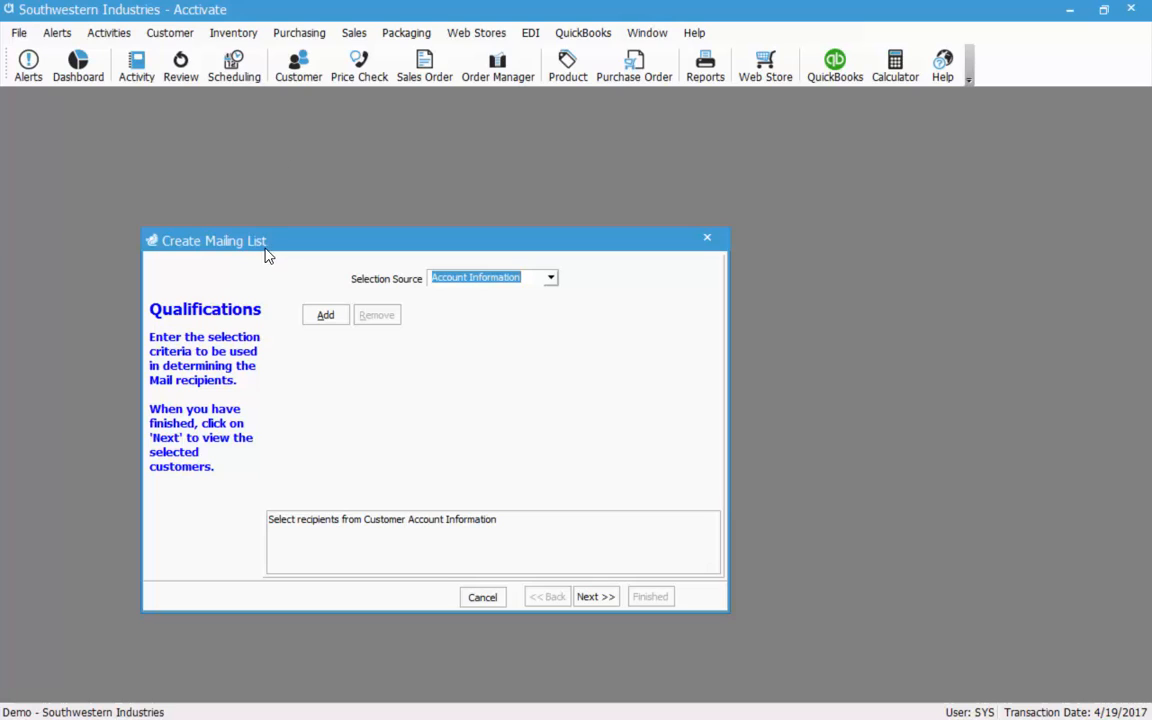
{"action": "left_click", "coordinate": [324, 317]}
{"action": "left_click", "coordinate": [394, 309]}
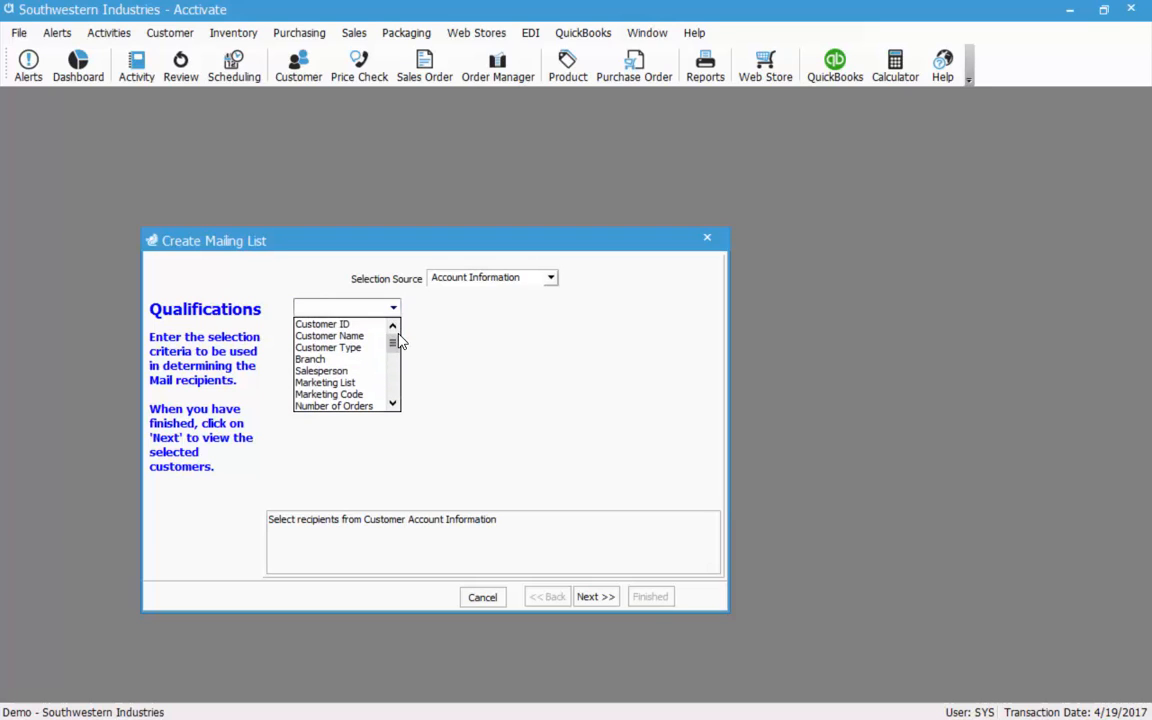
{"action": "left_click", "coordinate": [341, 385]}
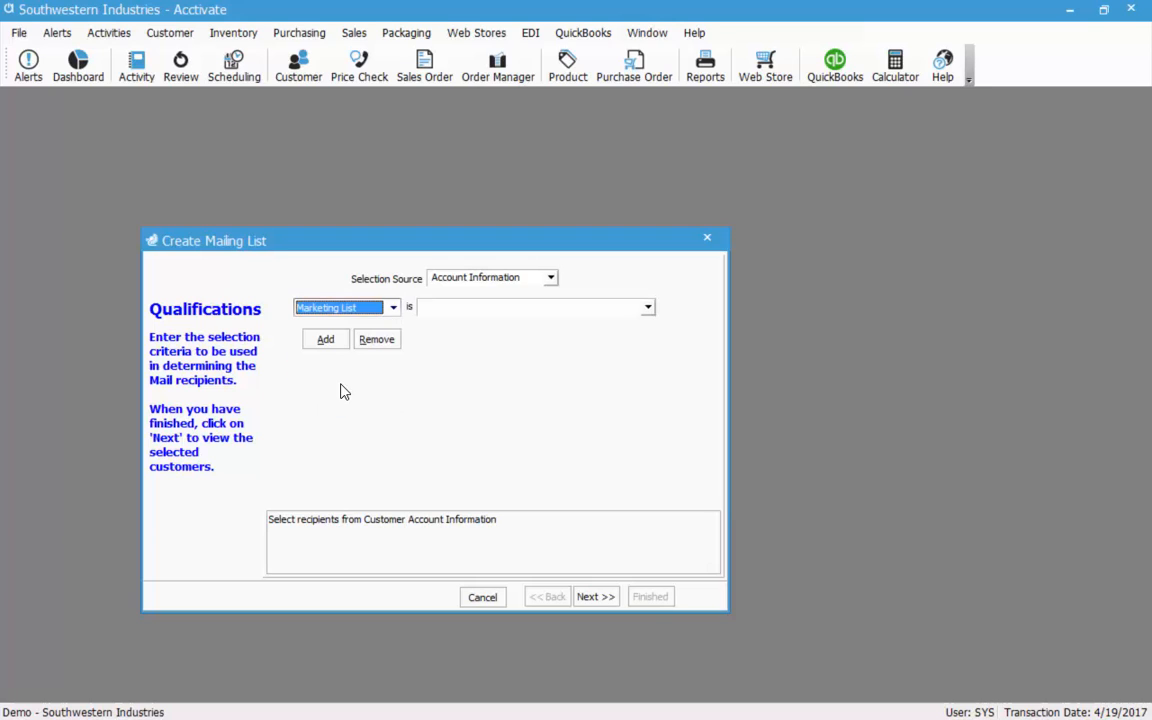
{"action": "left_click", "coordinate": [648, 308]}
{"action": "left_click", "coordinate": [440, 352]}
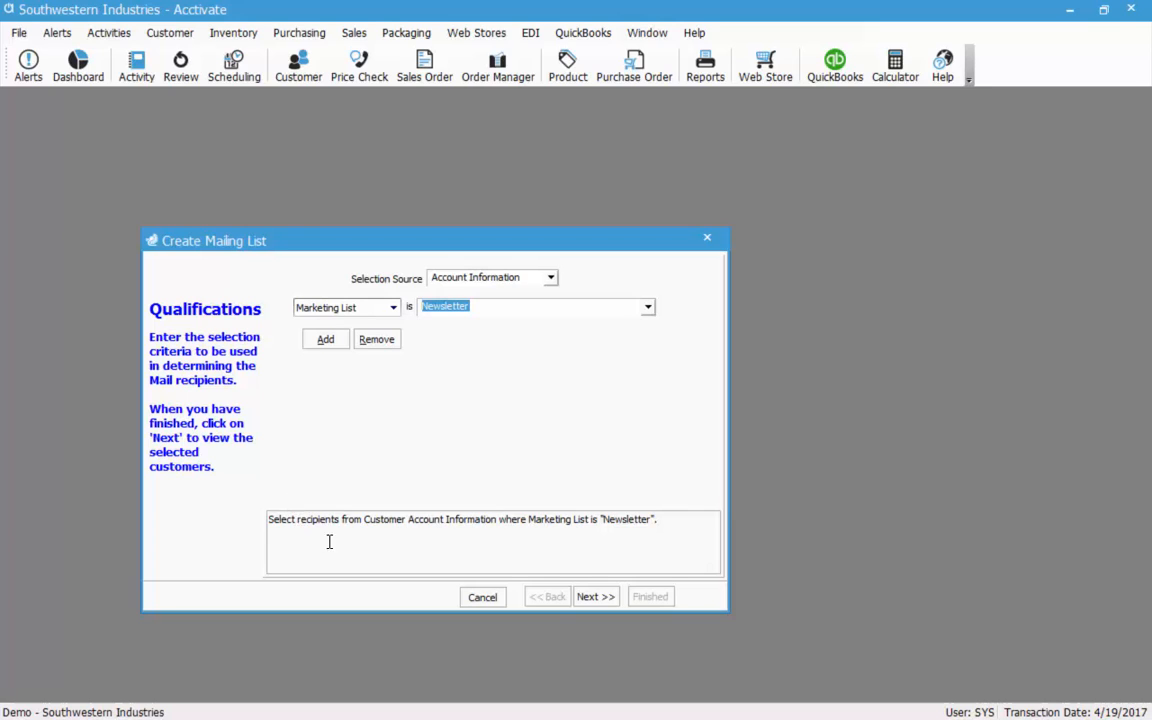
{"action": "left_click", "coordinate": [595, 597]}
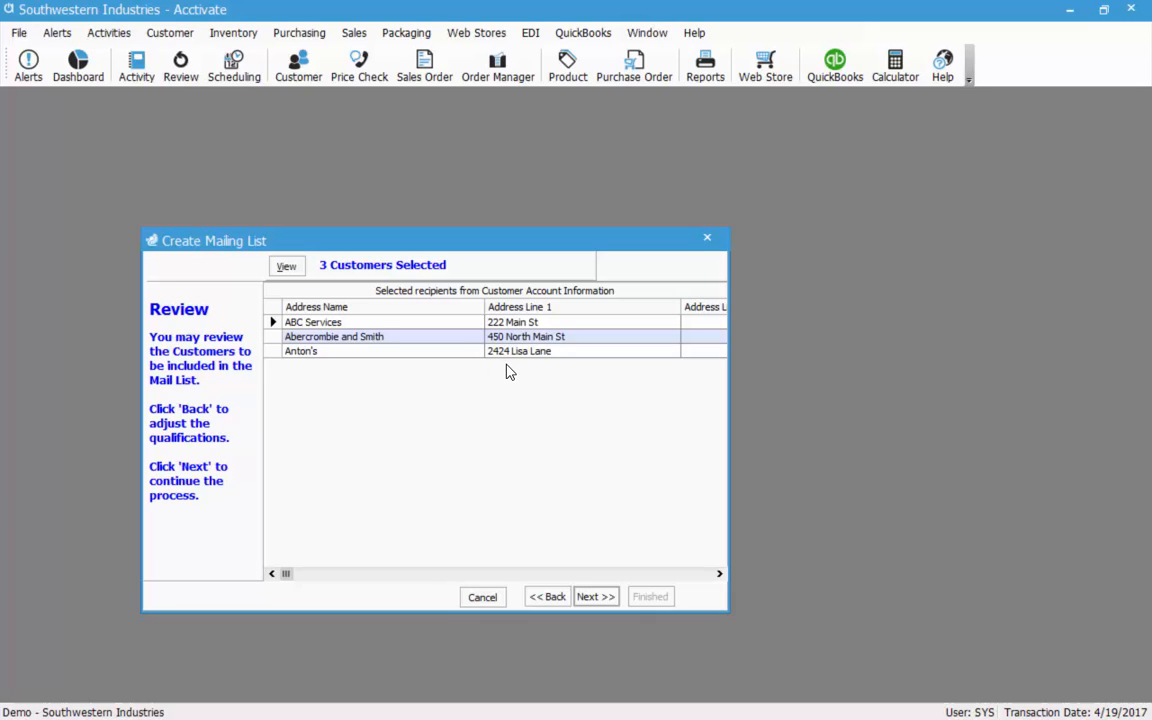
{"action": "left_click", "coordinate": [596, 597]}
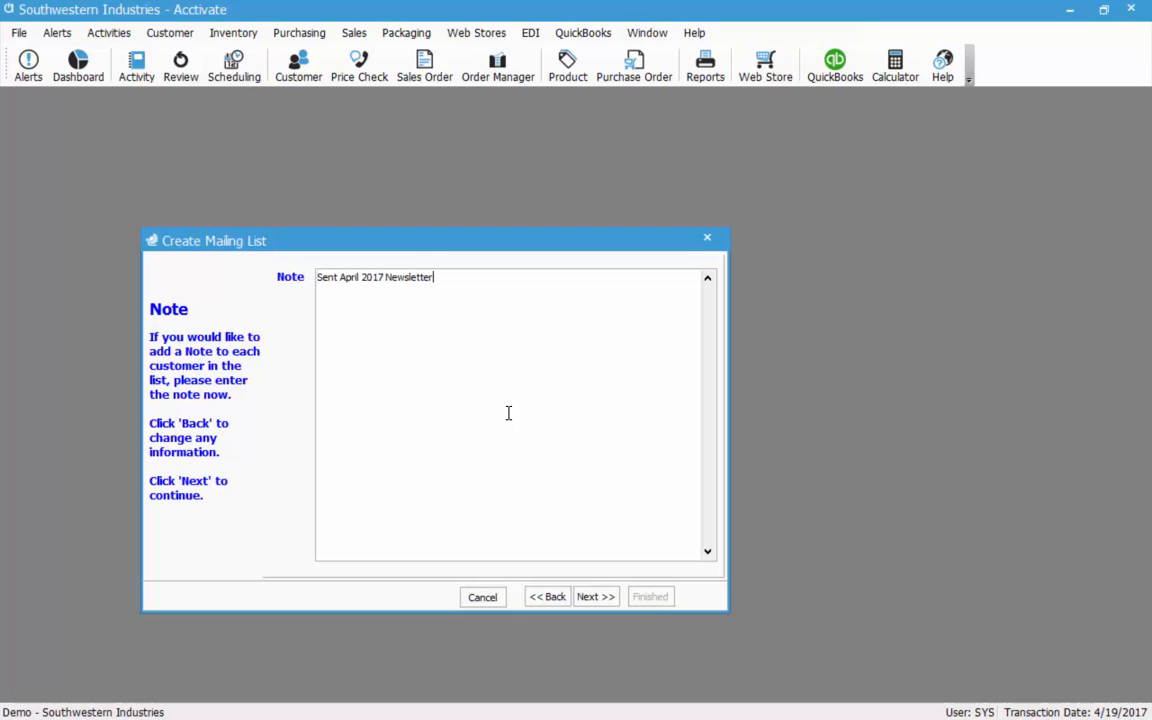
Export the 3 customers to April 2017 Newsletter.csv and finish the mailing list wizard.
{"action": "left_click", "coordinate": [600, 597]}
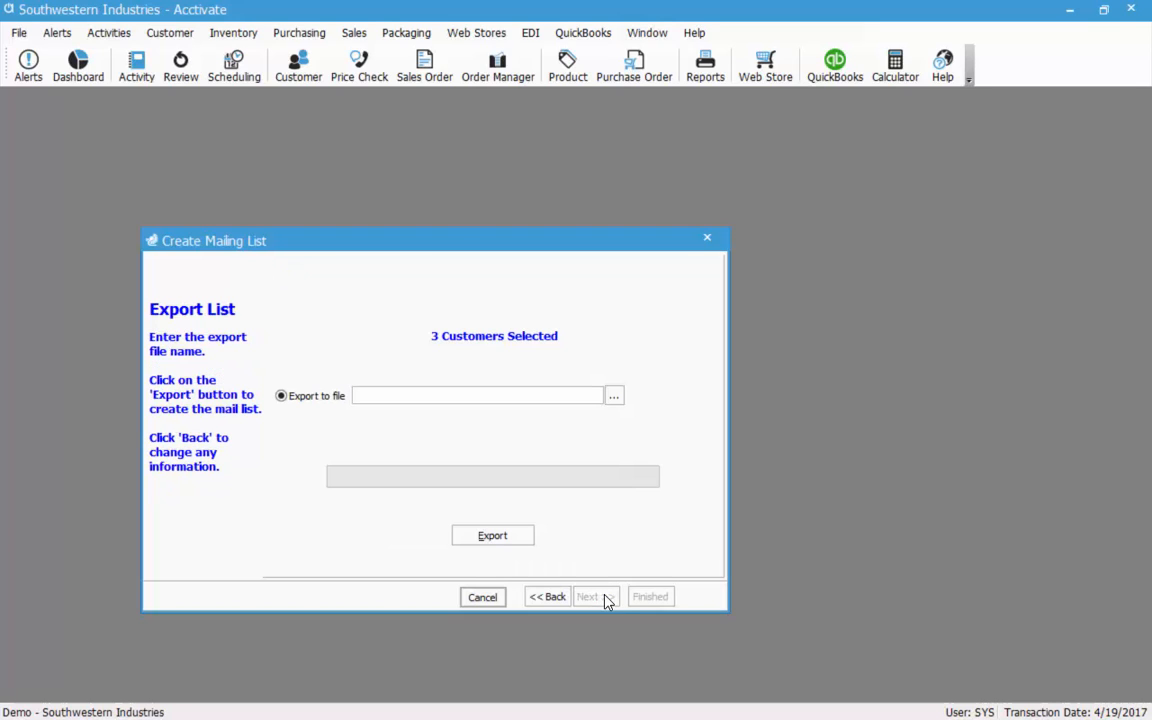
{"action": "left_click", "coordinate": [614, 397]}
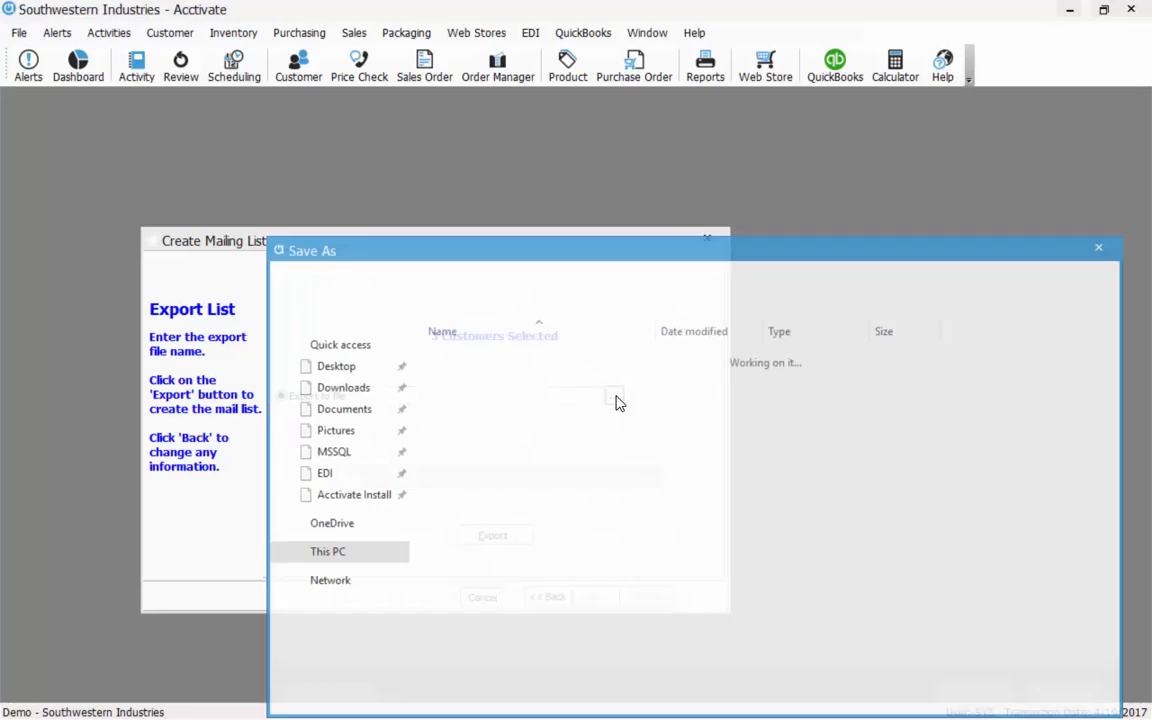
{"action": "left_click_drag", "start_coordinate": [581, 252], "coordinate": [568, 152]}
{"action": "type", "text": "April 2017 Newsletter"}
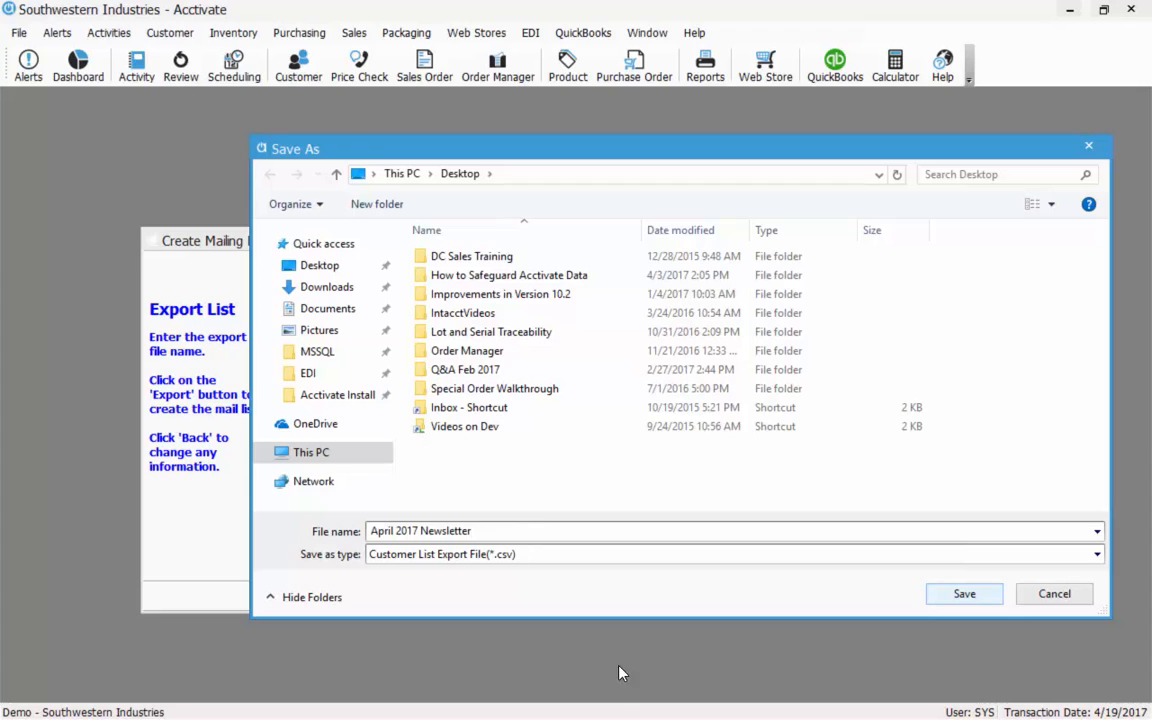
{"action": "left_click", "coordinate": [955, 597]}
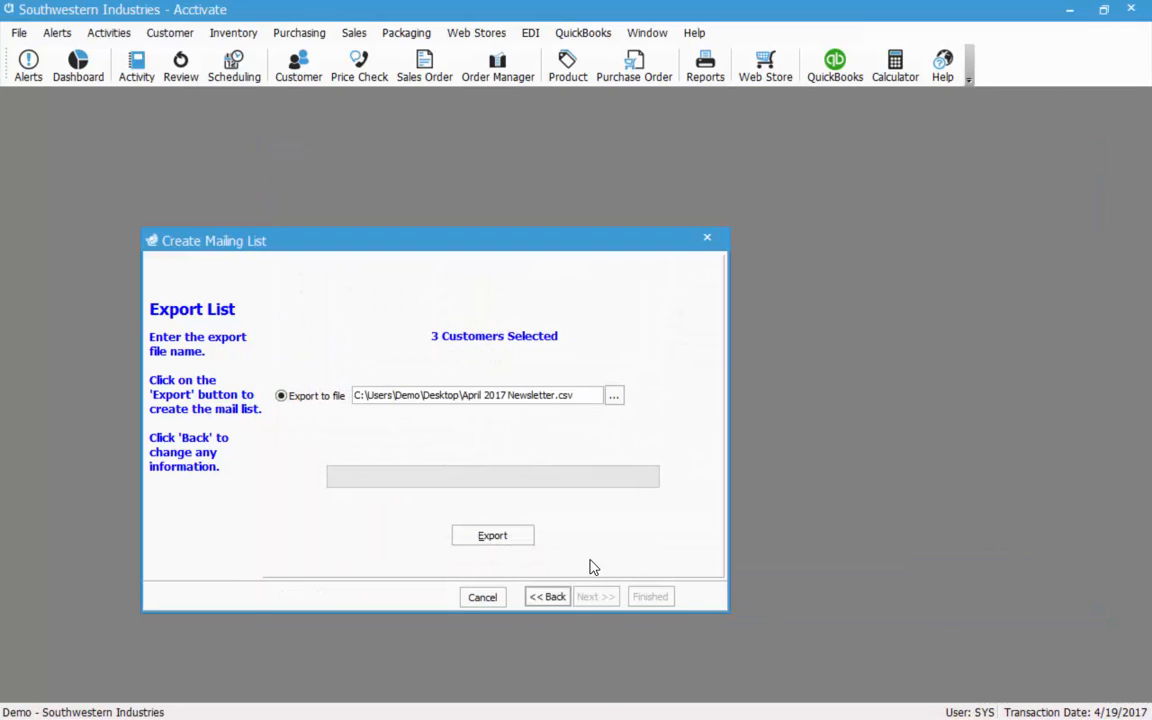
{"action": "left_click", "coordinate": [508, 546]}
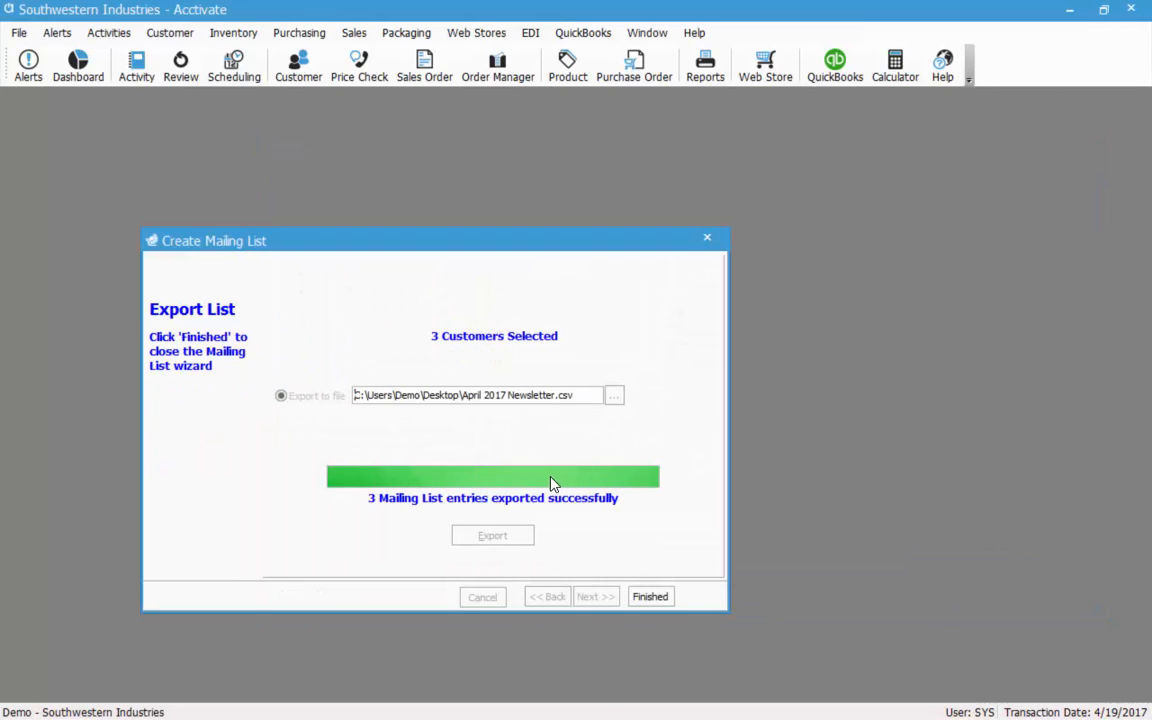
{"action": "left_click", "coordinate": [652, 598]}
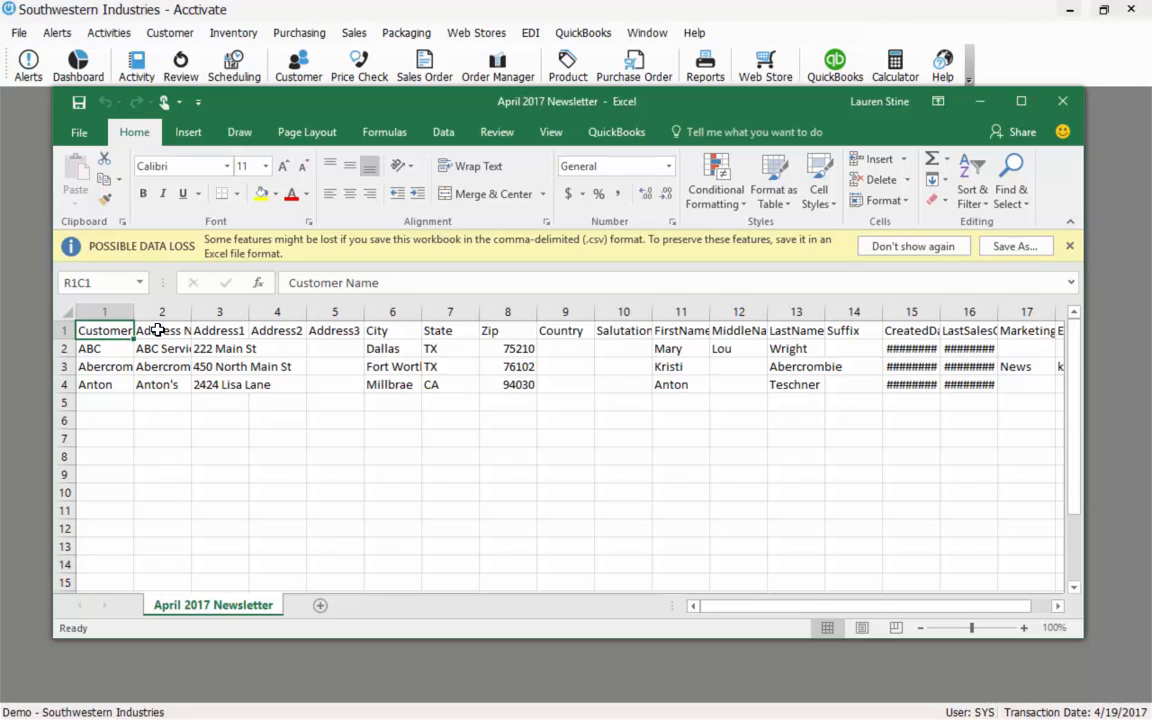
Widen Address Name, CreatedDate and LastSalesOrderDate, then check the LastSalesOrderDate, MarketingCode and Email headers.
{"action": "left_click_drag", "start_coordinate": [191, 312], "coordinate": [250, 312]}
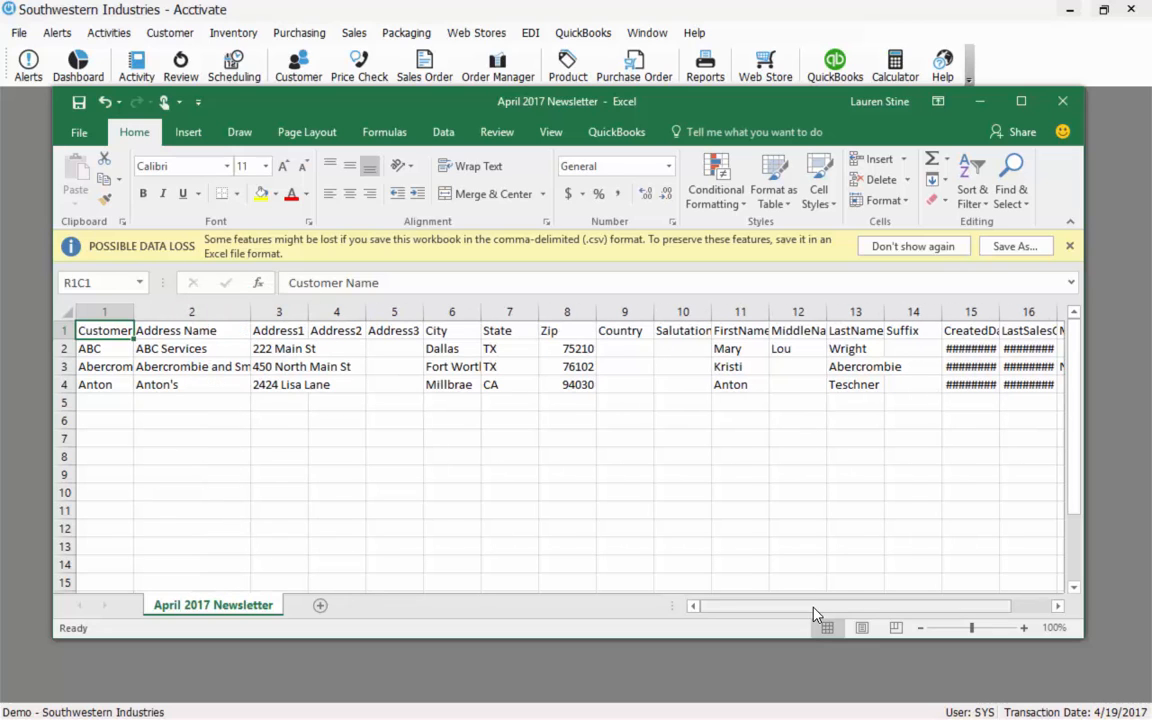
{"action": "left_click_drag", "start_coordinate": [814, 607], "coordinate": [860, 607]}
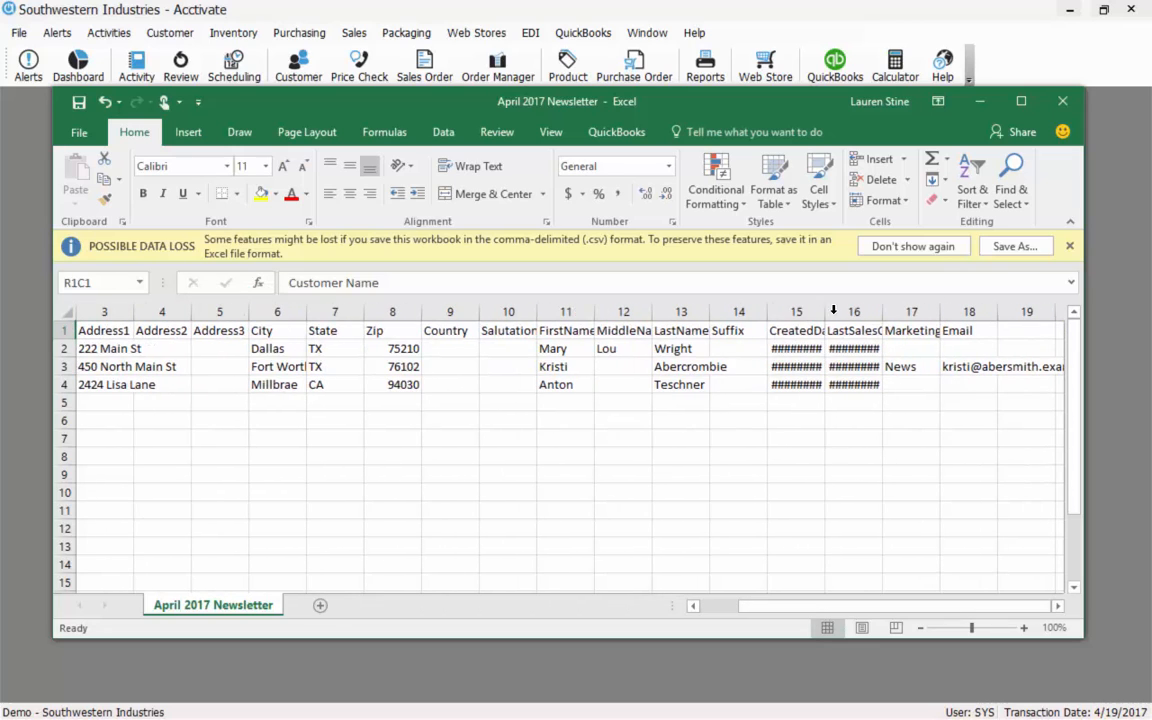
{"action": "left_click_drag", "start_coordinate": [826, 311], "coordinate": [969, 322]}
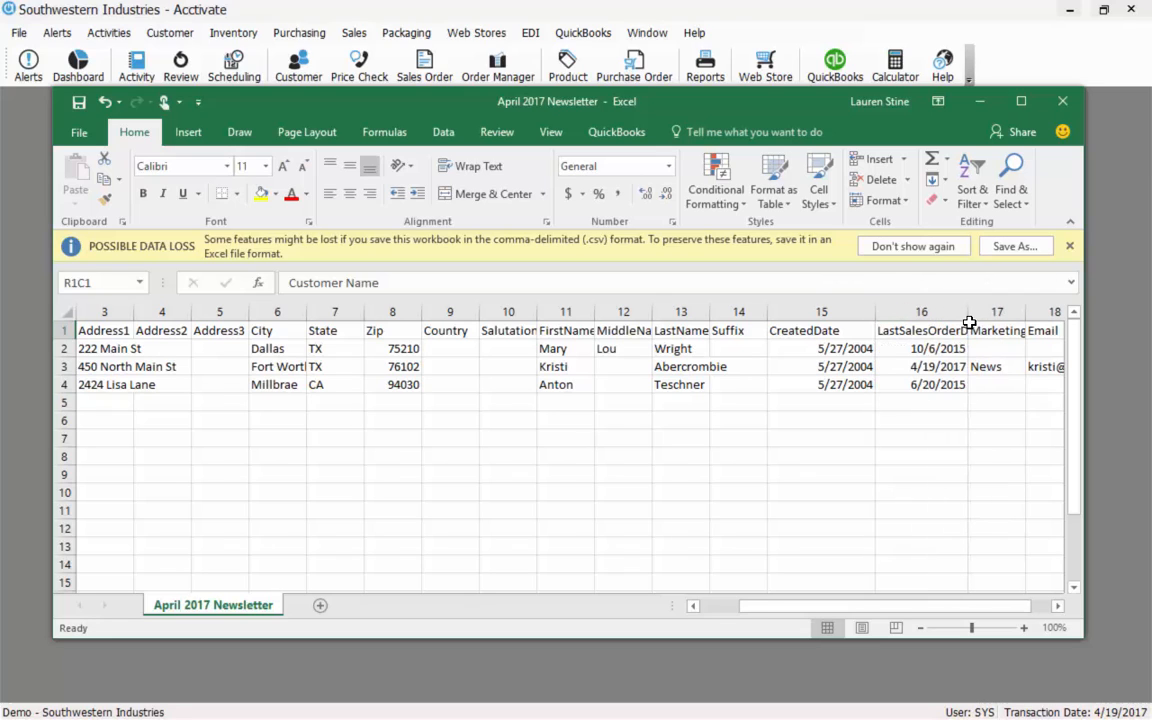
{"action": "left_click", "coordinate": [921, 333]}
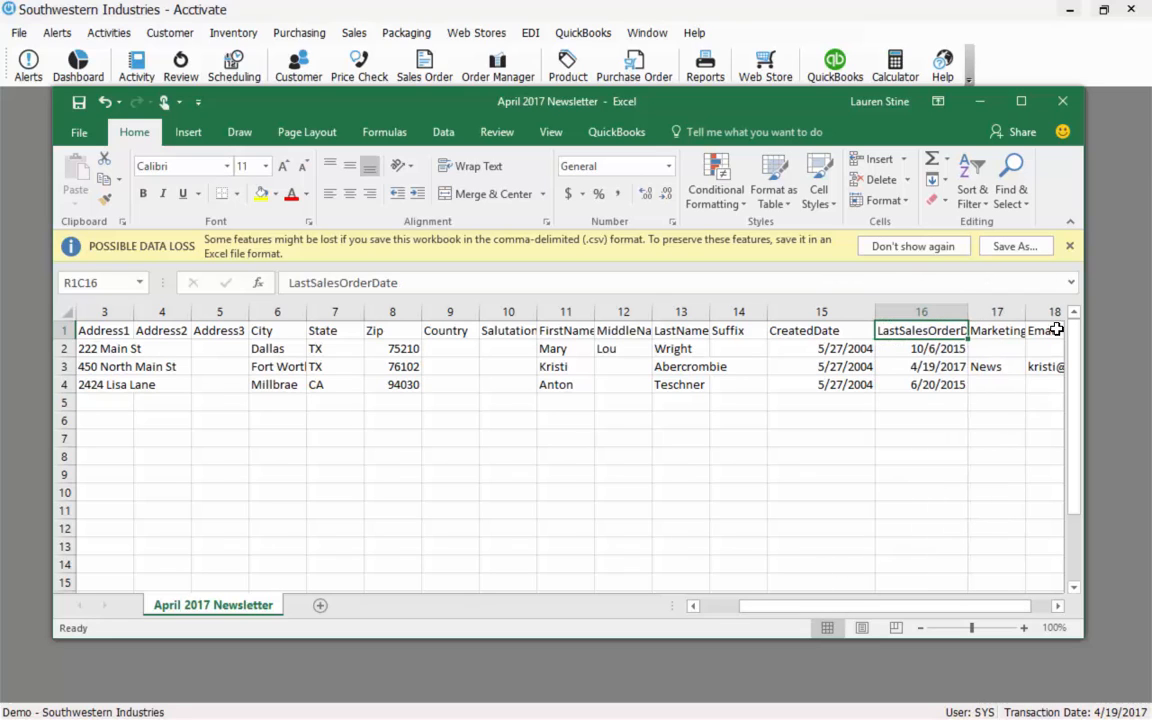
{"action": "left_click", "coordinate": [1003, 333]}
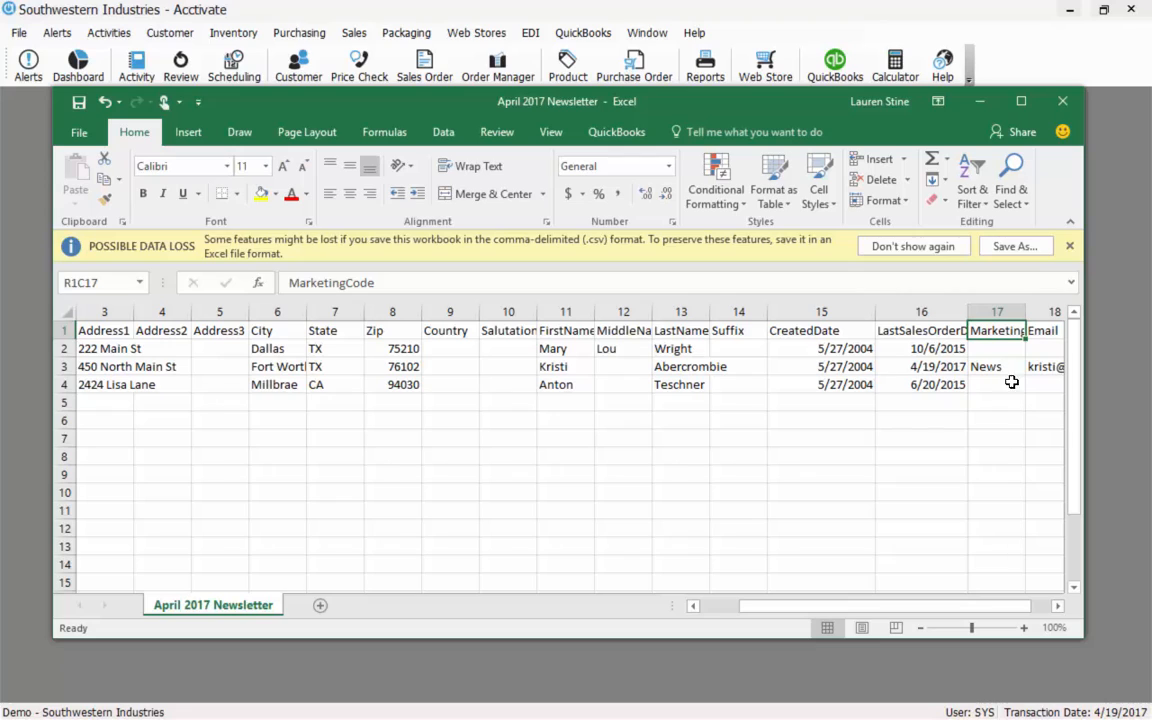
{"action": "left_click", "coordinate": [1043, 332]}
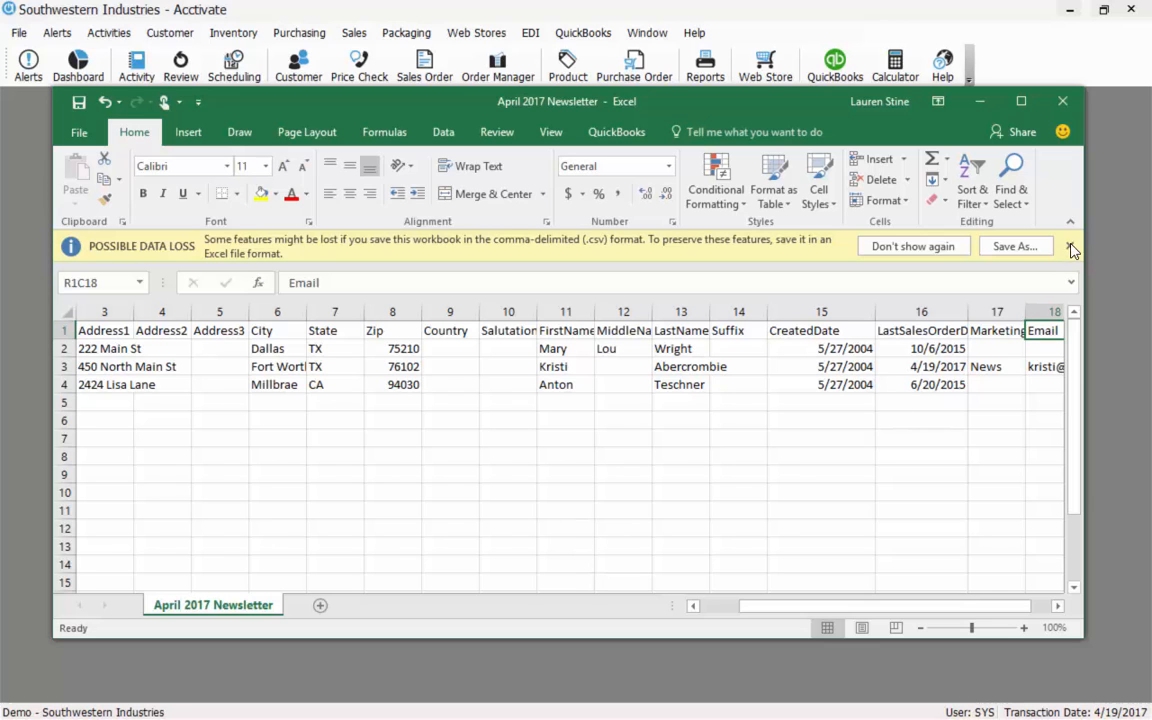
Save April 2017 Newsletter in Excel Workbook format from the data-loss warning bar.
{"action": "left_click", "coordinate": [1010, 248]}
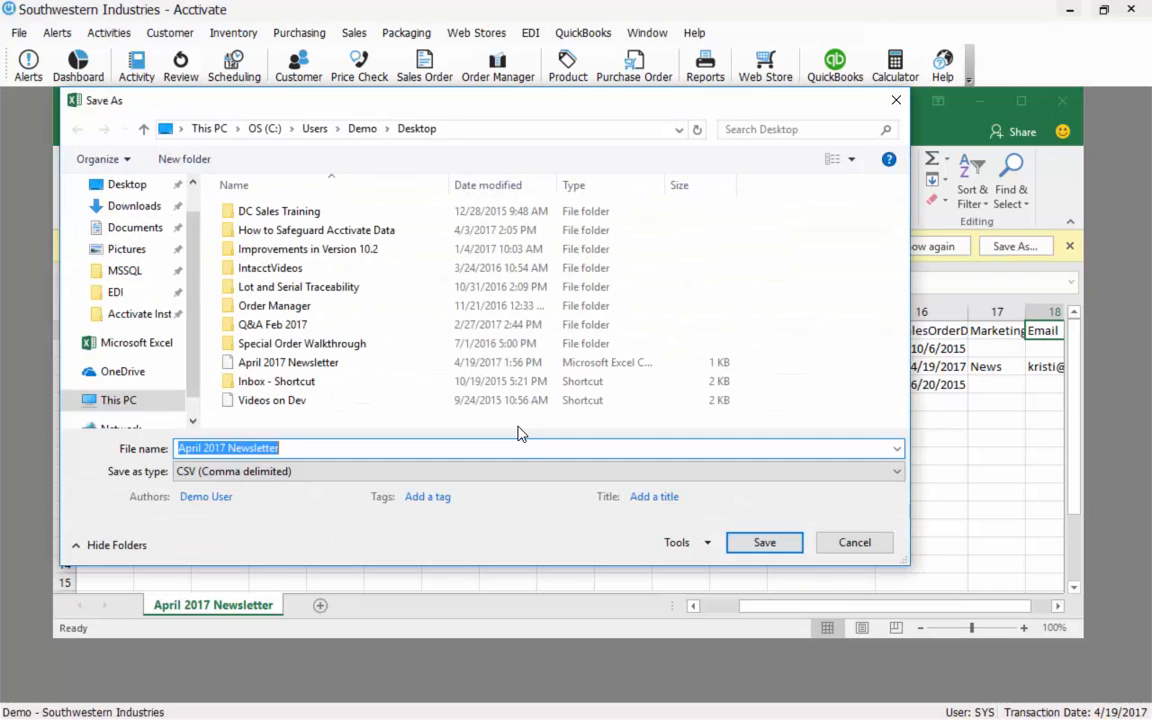
{"action": "left_click", "coordinate": [488, 472]}
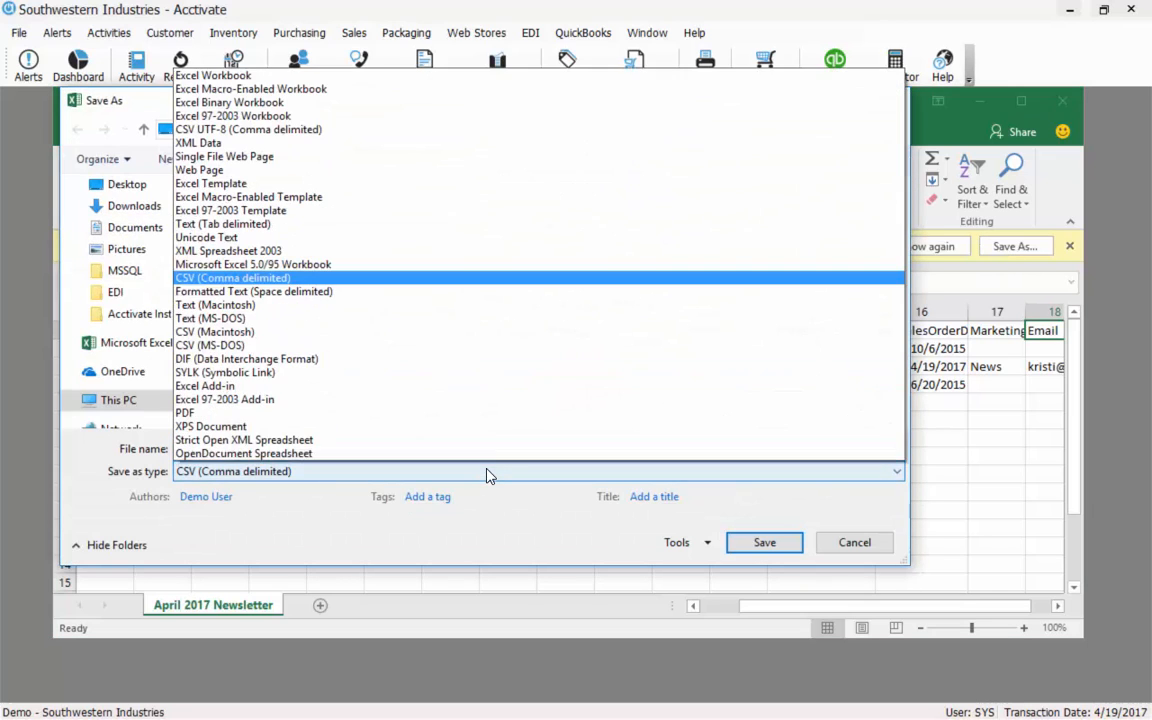
{"action": "left_click", "coordinate": [267, 78]}
{"action": "left_click", "coordinate": [772, 568]}
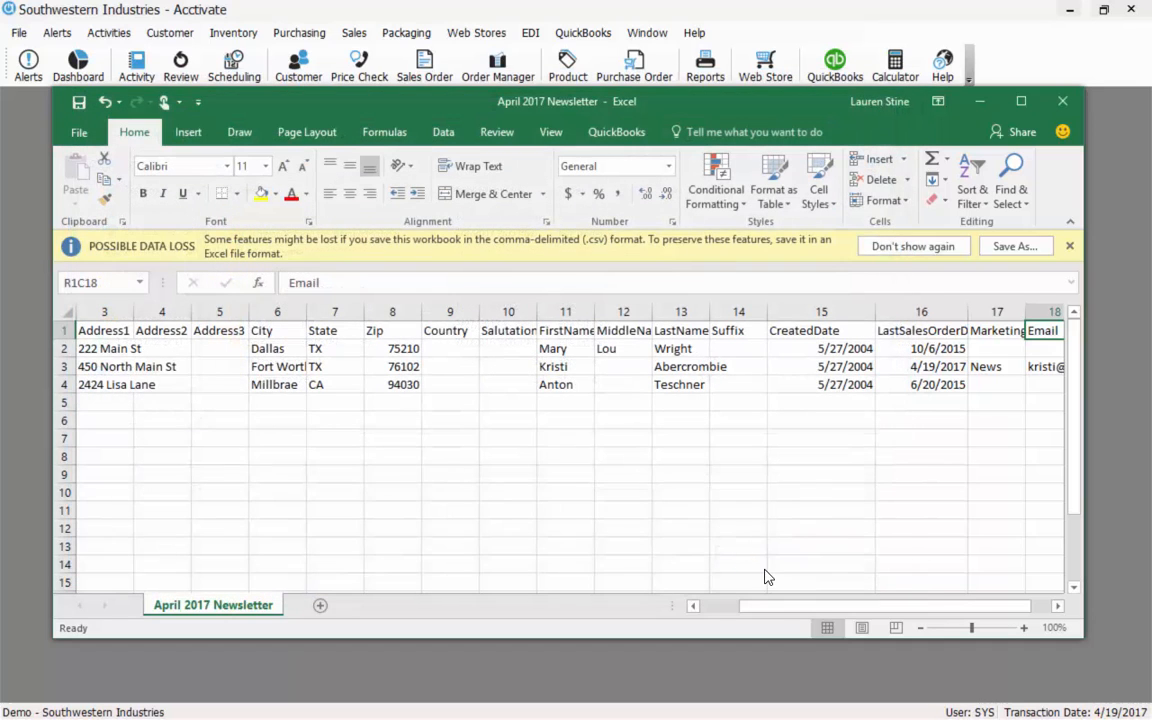
{"action": "left_click", "coordinate": [313, 472]}
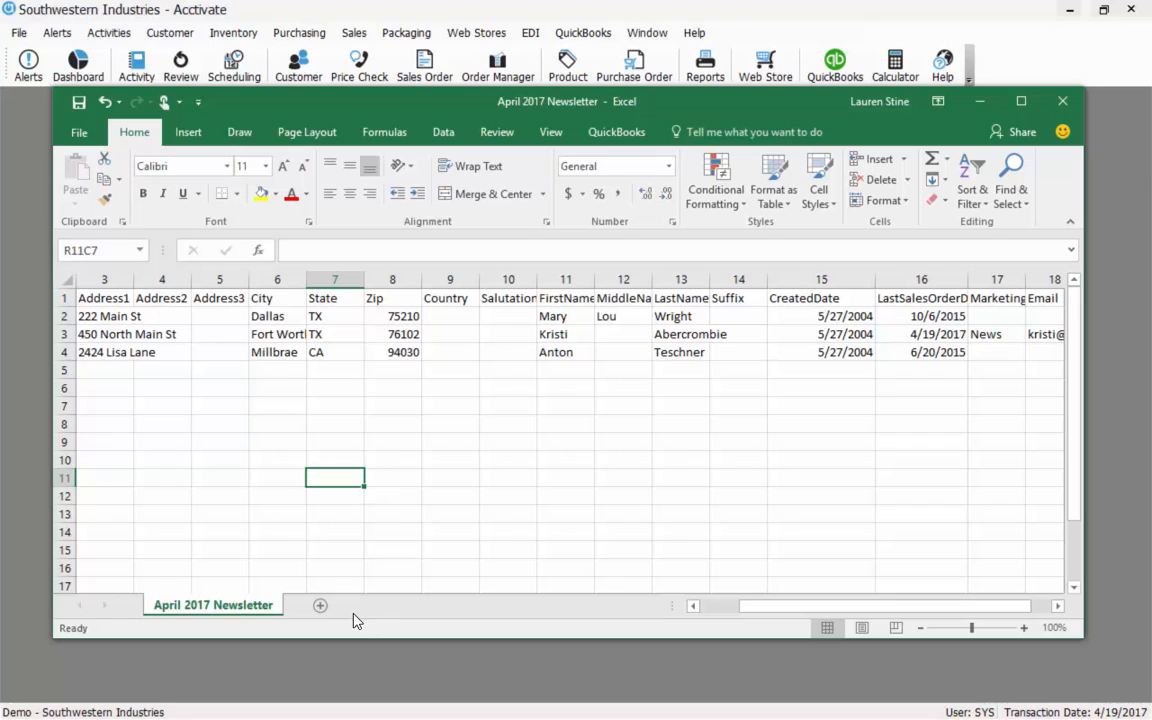
Add a new blank sheet and start a From SQL Server data connection.
{"action": "left_click", "coordinate": [320, 606]}
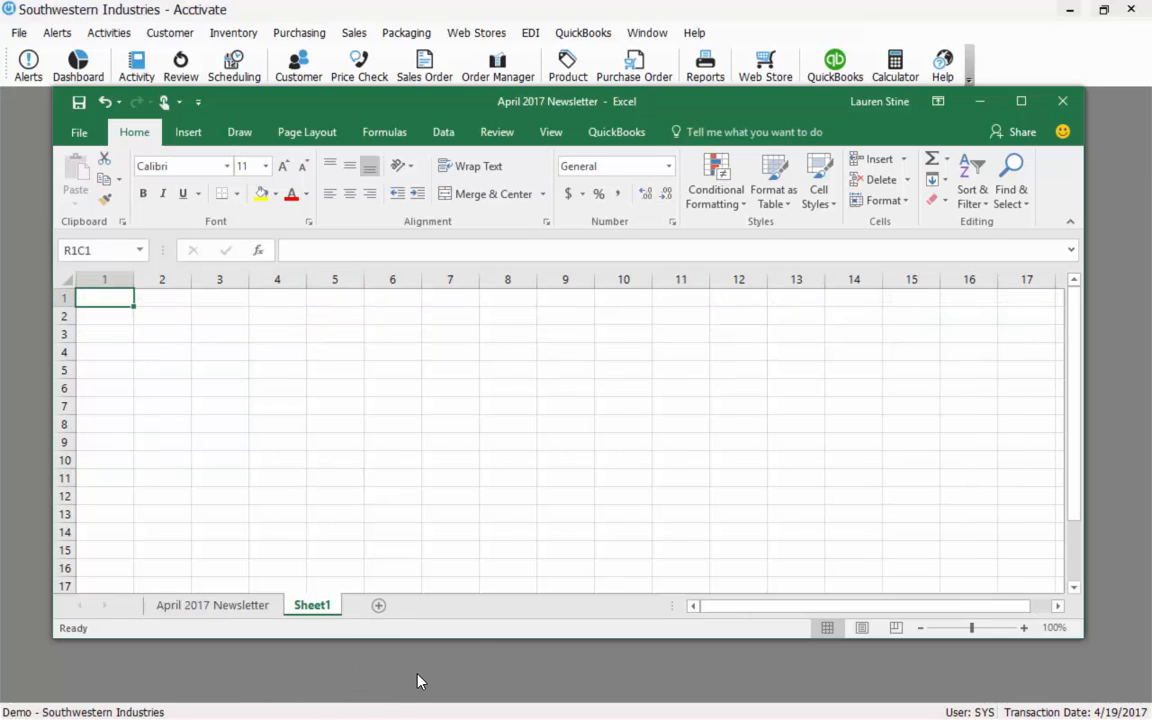
{"action": "left_click", "coordinate": [446, 137]}
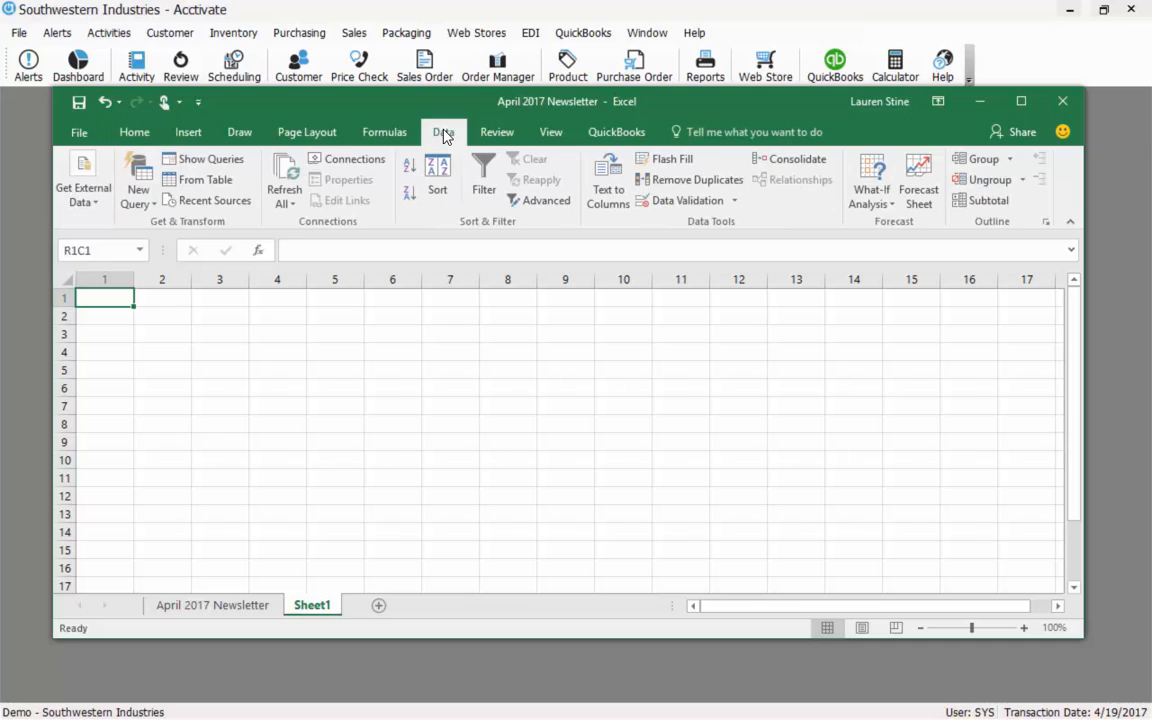
{"action": "left_click", "coordinate": [90, 195]}
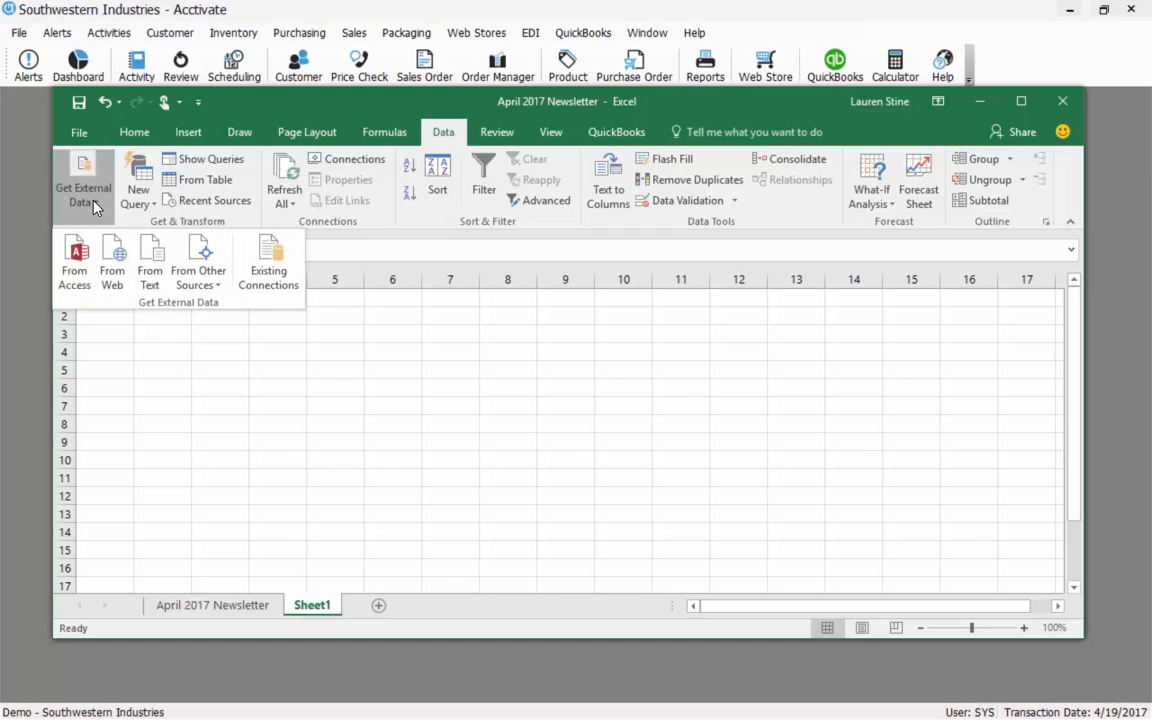
{"action": "left_click", "coordinate": [203, 288]}
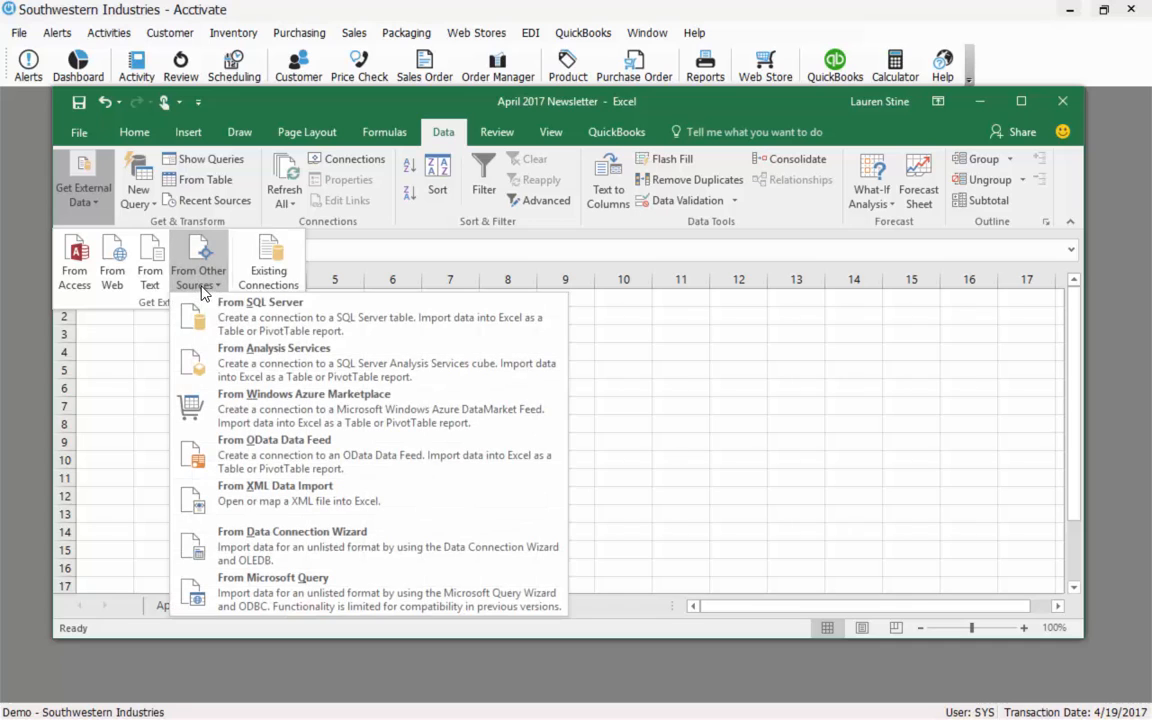
{"action": "left_click", "coordinate": [400, 322]}
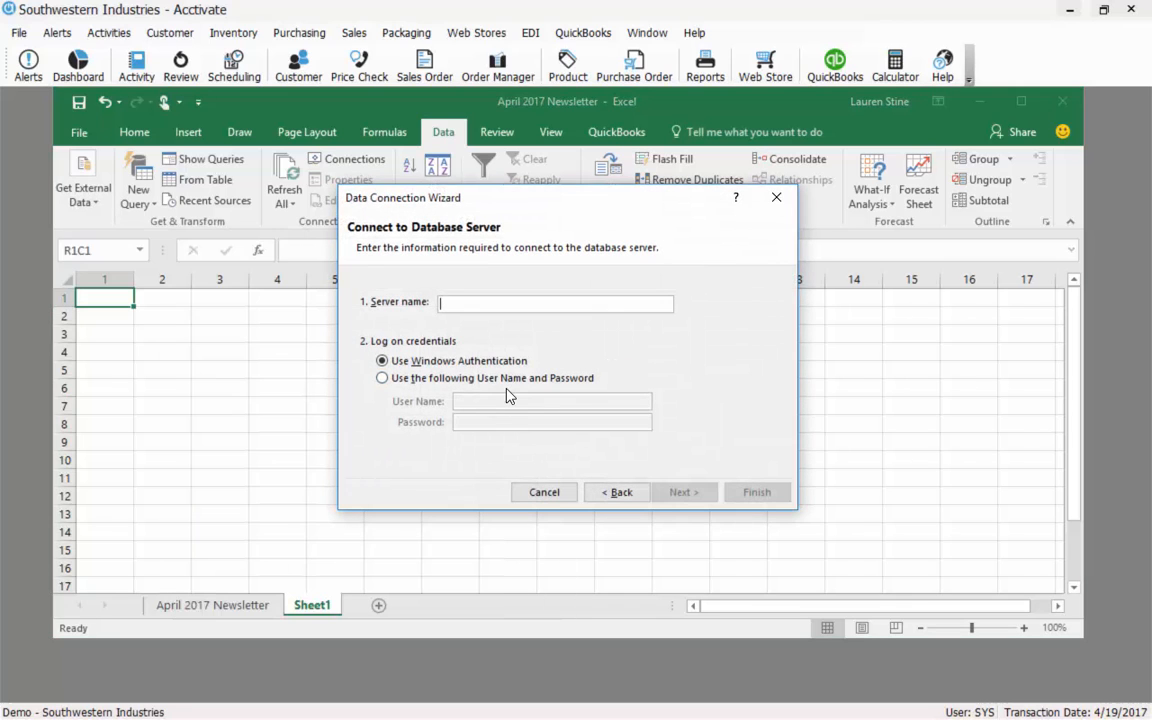
Enter server demolaptop\acctivate and choose user name and password log-on, filling in the credentials.
{"action": "type", "text": "demolaptop\\acctivate"}
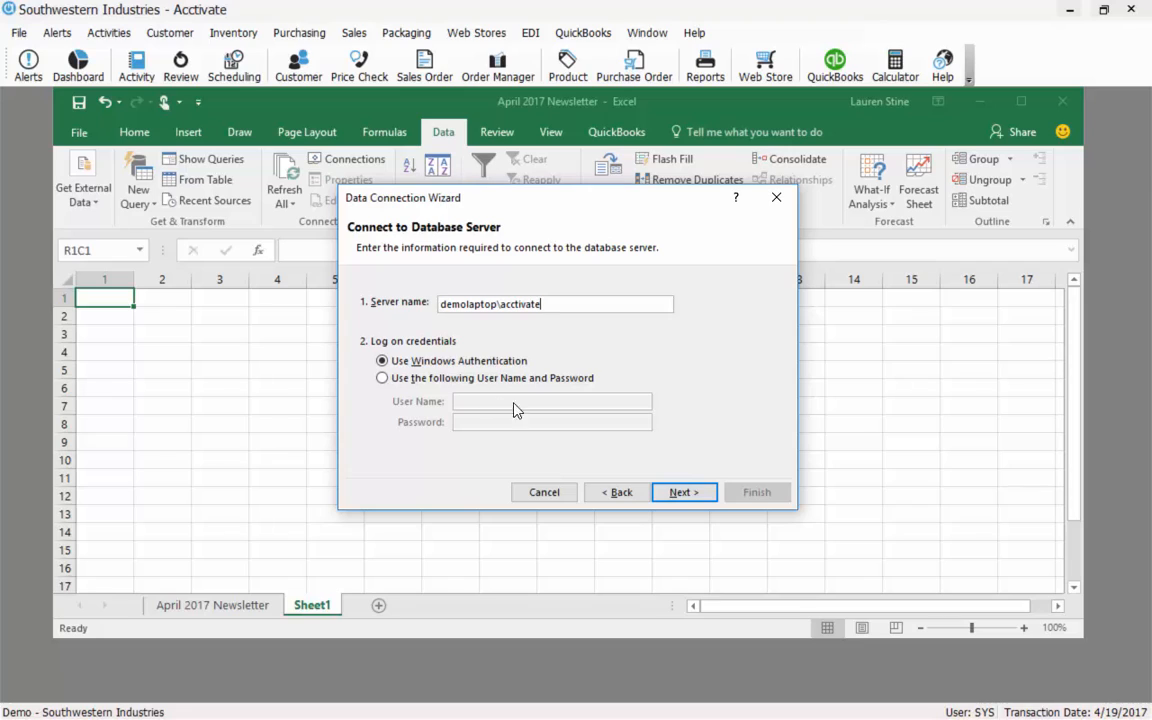
{"action": "left_click", "coordinate": [437, 379]}
{"action": "left_click", "coordinate": [472, 403]}
{"action": "type", "text": "sa"}
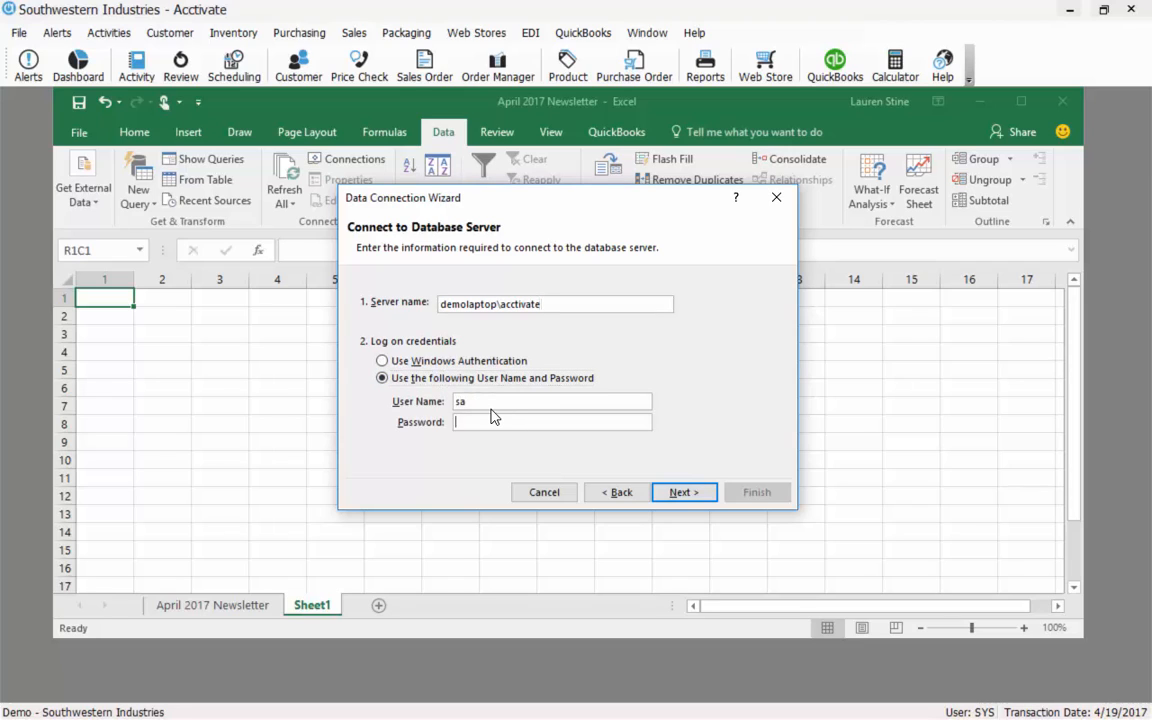
{"action": "type", "text": "•••••••••••••"}
Connect and select the CustomerEmailAddressList table in the ACCTivate$Demo database.
{"action": "left_click", "coordinate": [680, 493]}
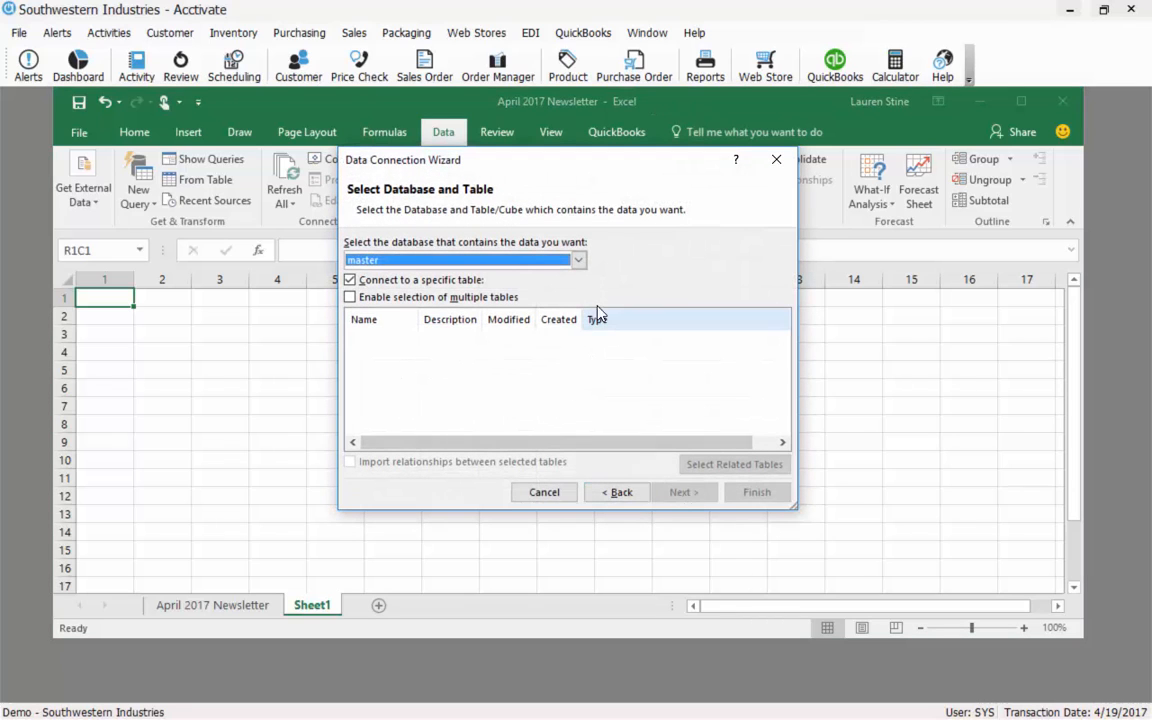
{"action": "left_click", "coordinate": [578, 260]}
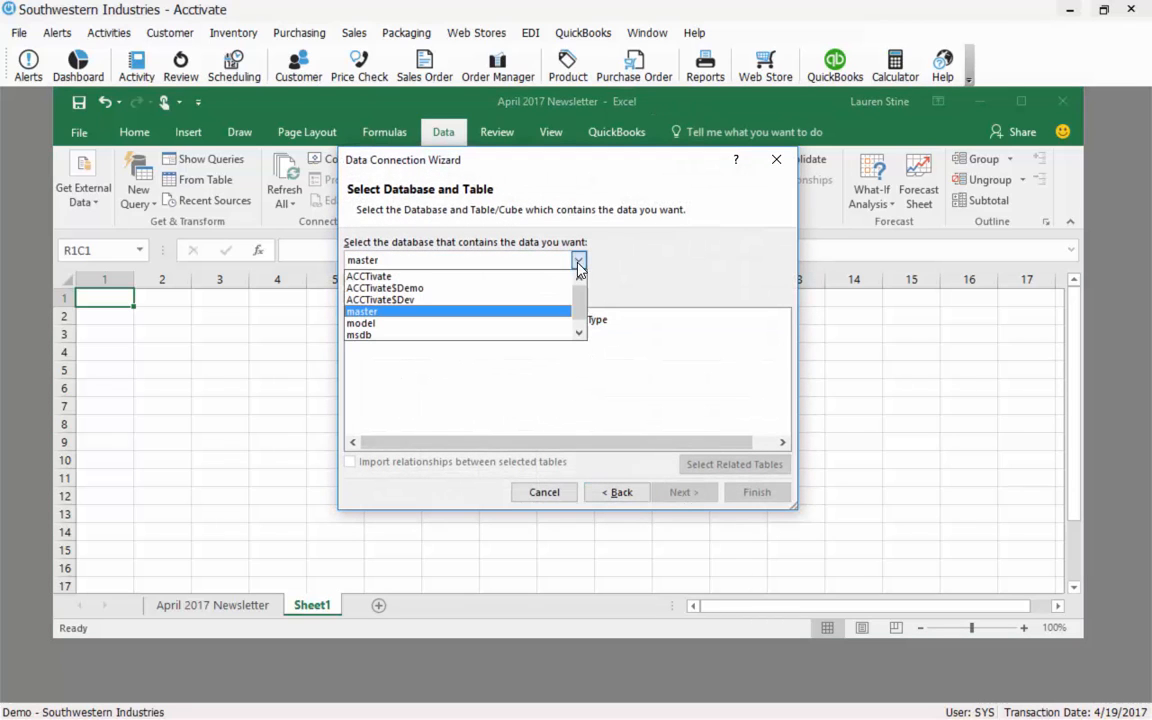
{"action": "left_click", "coordinate": [476, 296]}
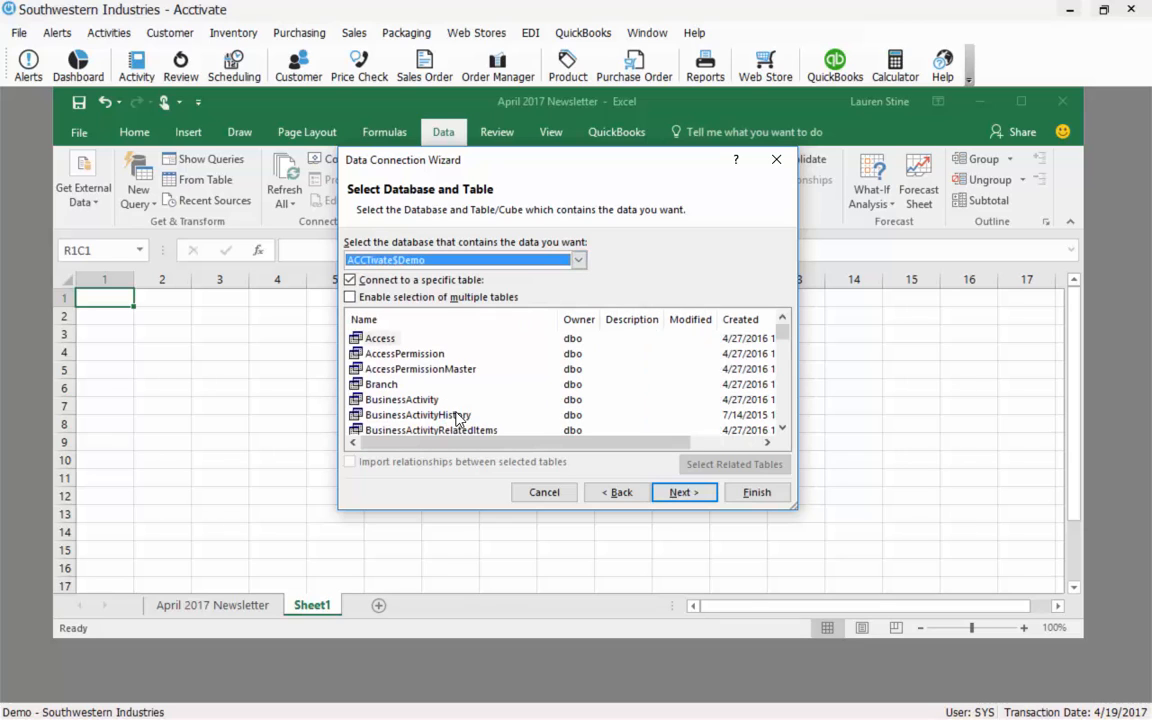
{"action": "scroll", "coordinate": [783, 338], "scroll_direction": "down", "scroll_amount": 10}
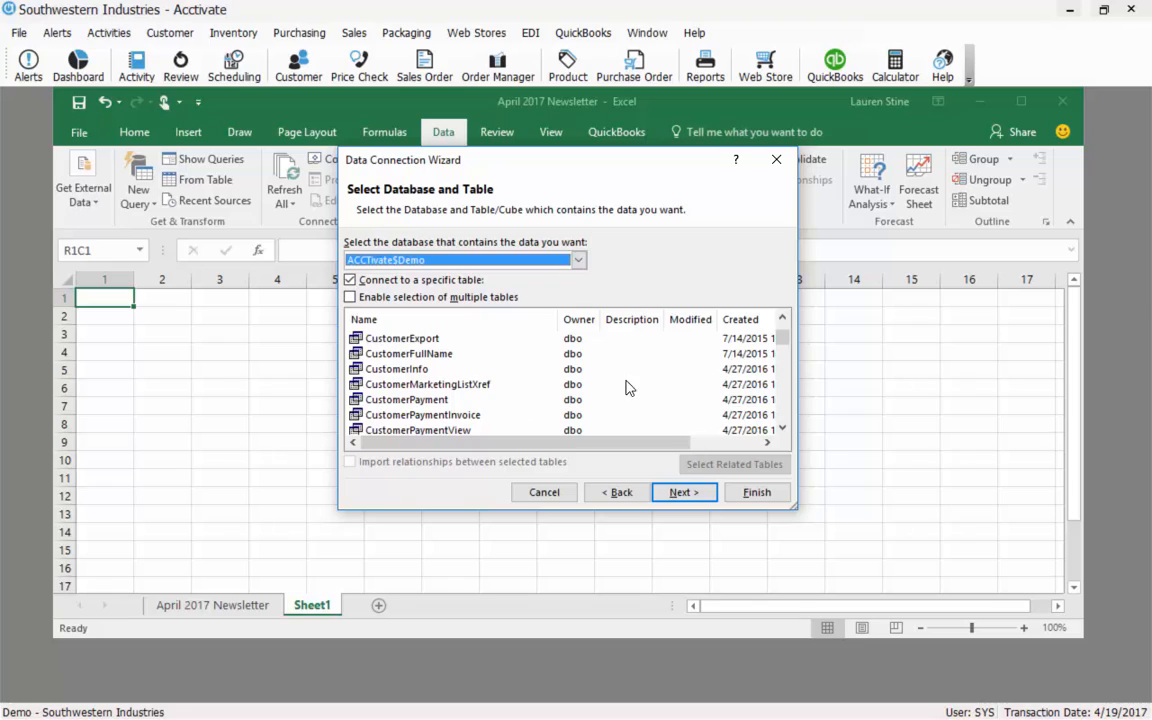
{"action": "left_click", "coordinate": [783, 319]}
{"action": "left_click", "coordinate": [783, 319]}
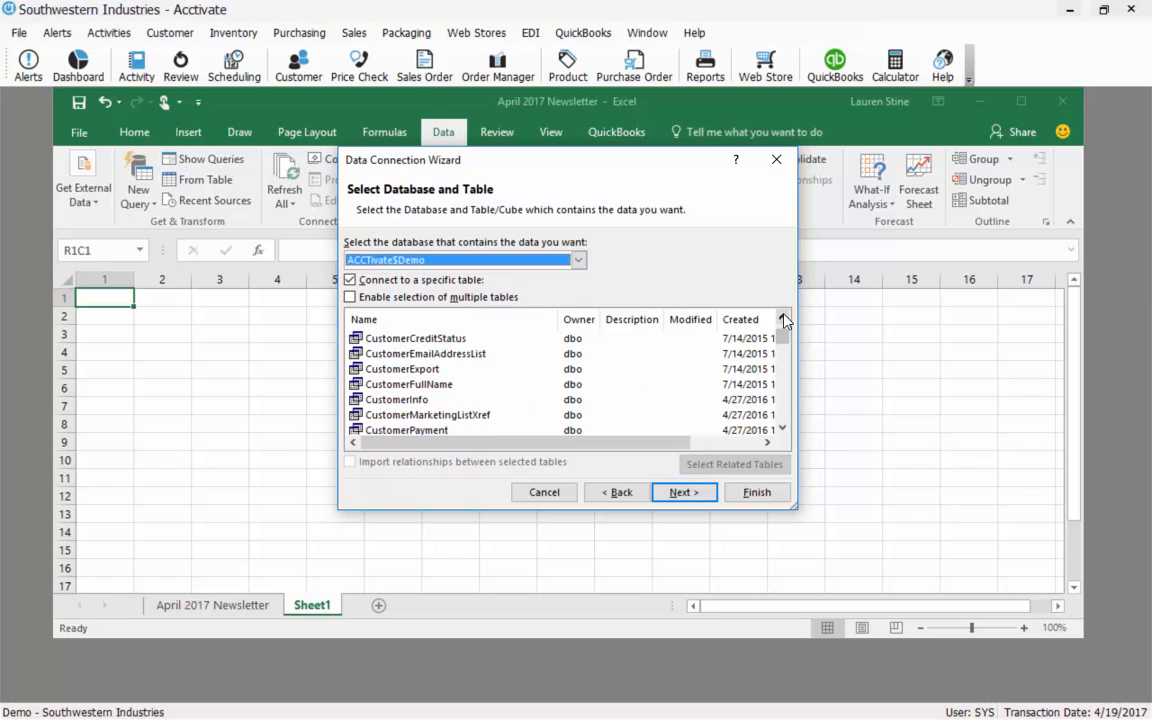
{"action": "left_click", "coordinate": [478, 355]}
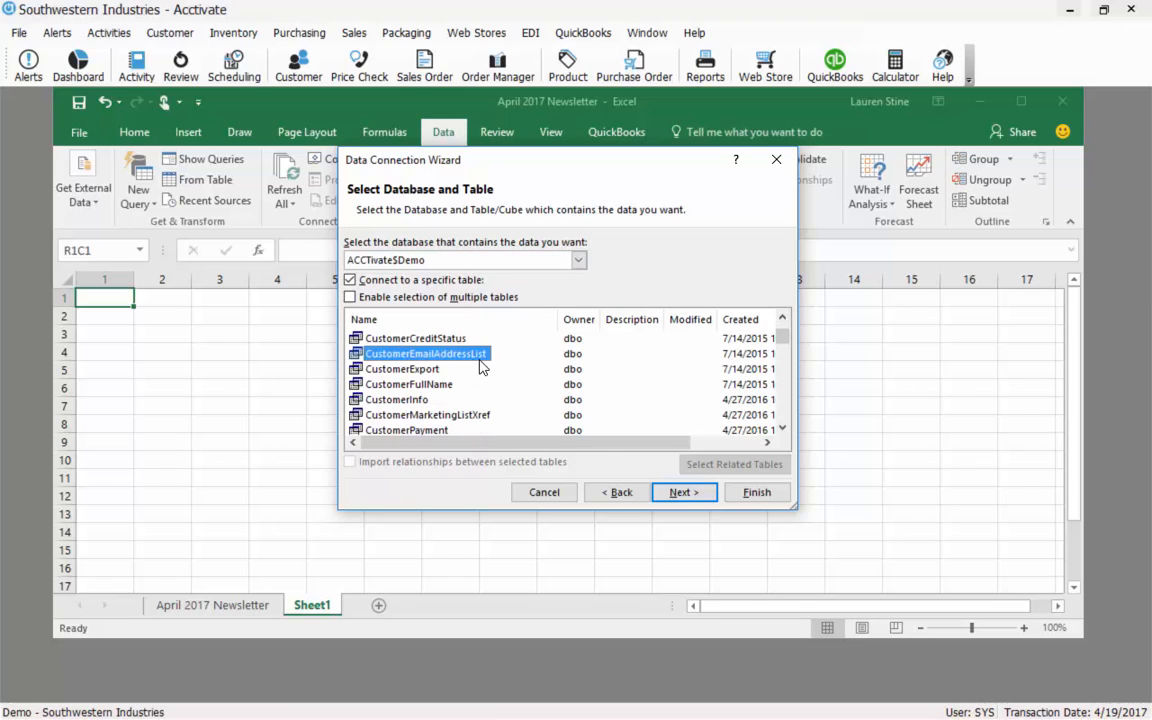
Finish the connection, replacing the existing .odc connection file.
{"action": "left_click", "coordinate": [685, 500]}
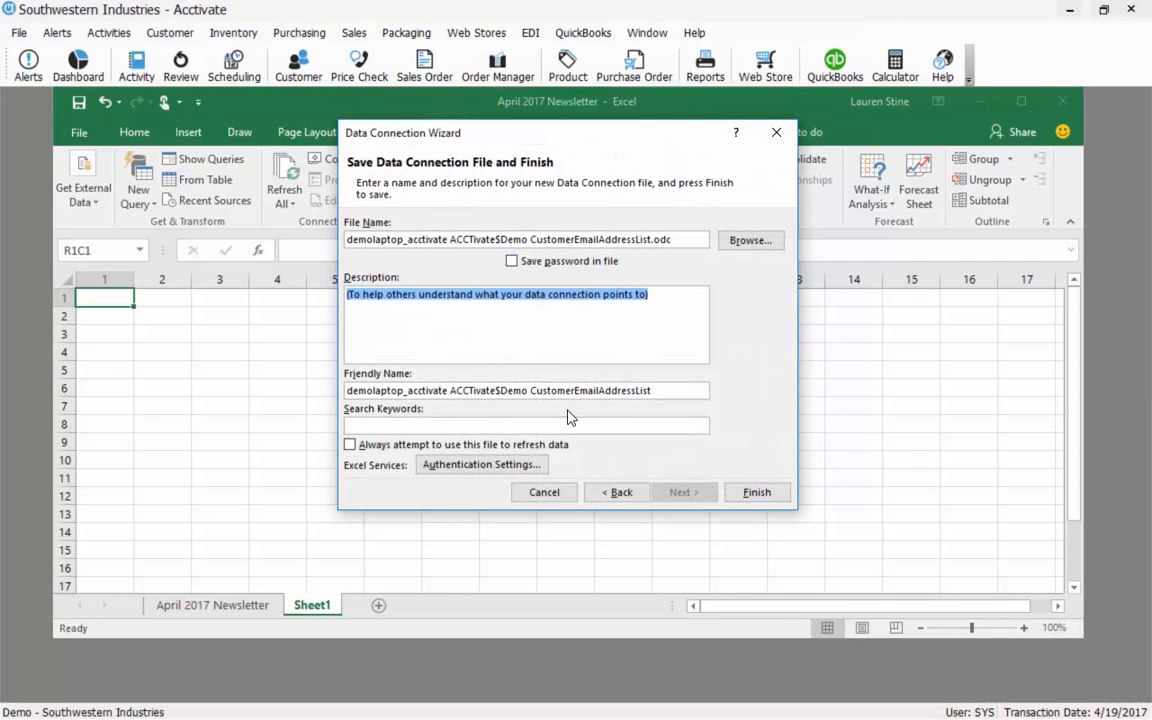
{"action": "left_click", "coordinate": [762, 499]}
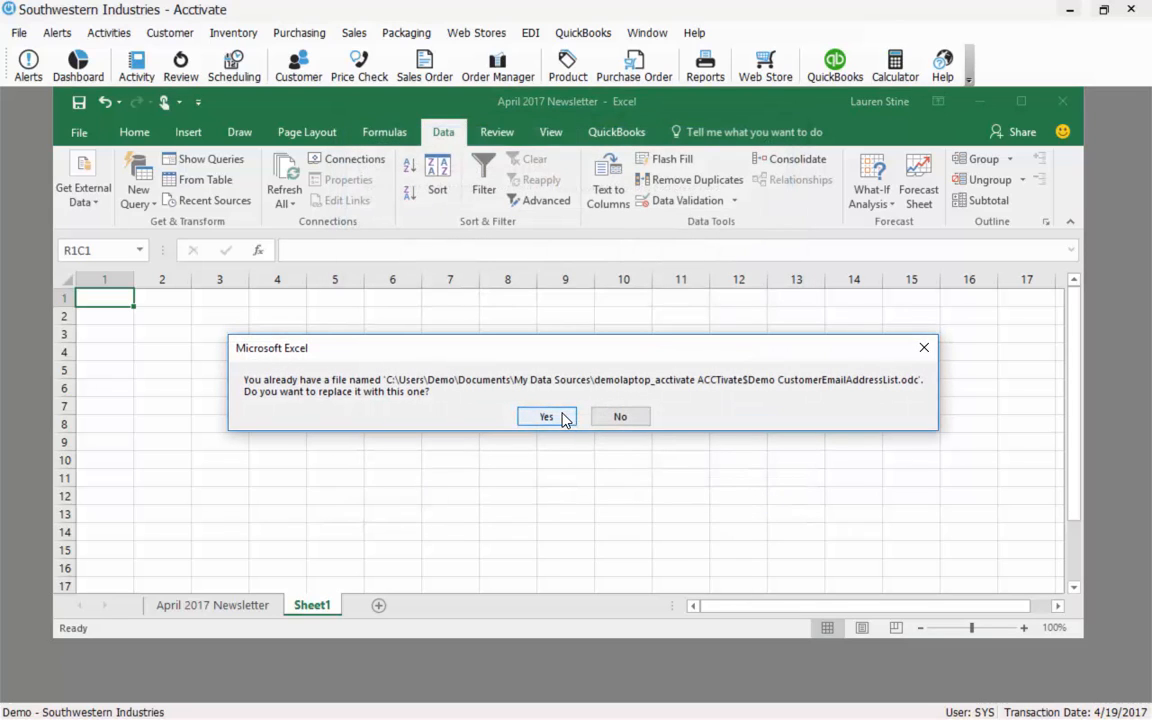
{"action": "left_click", "coordinate": [546, 416]}
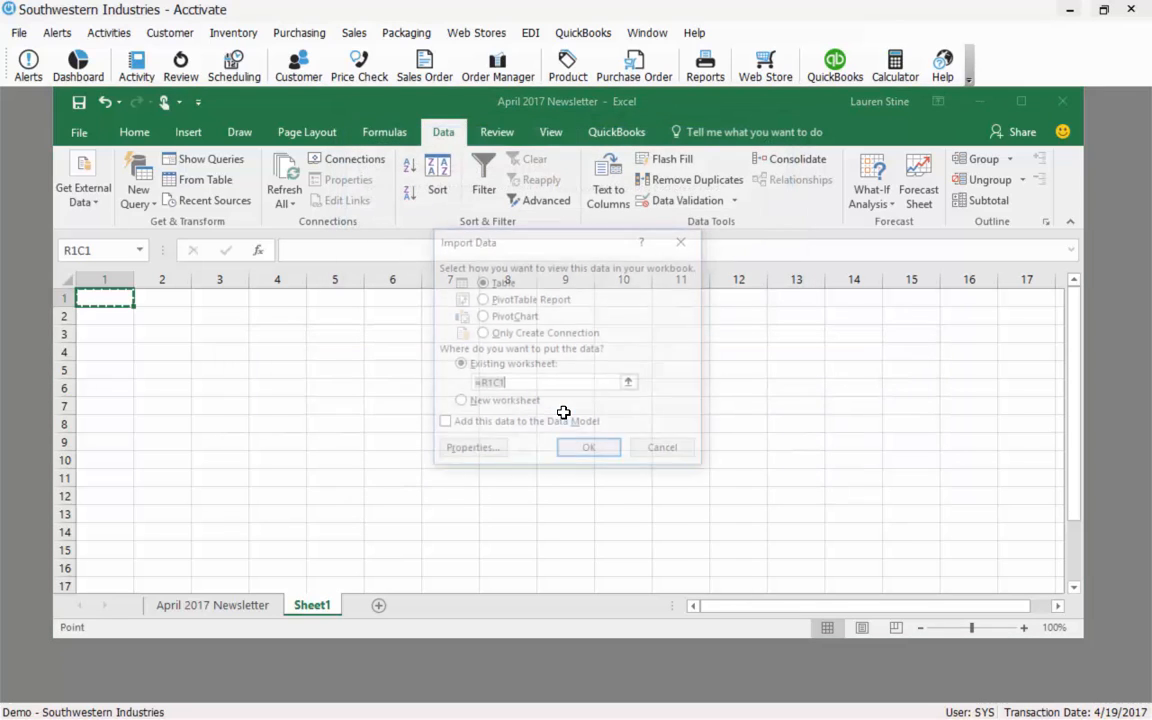
Import the data as a table at Sheet1 R1C1 and delete the Status and SalespersonID columns.
{"action": "left_click", "coordinate": [606, 458]}
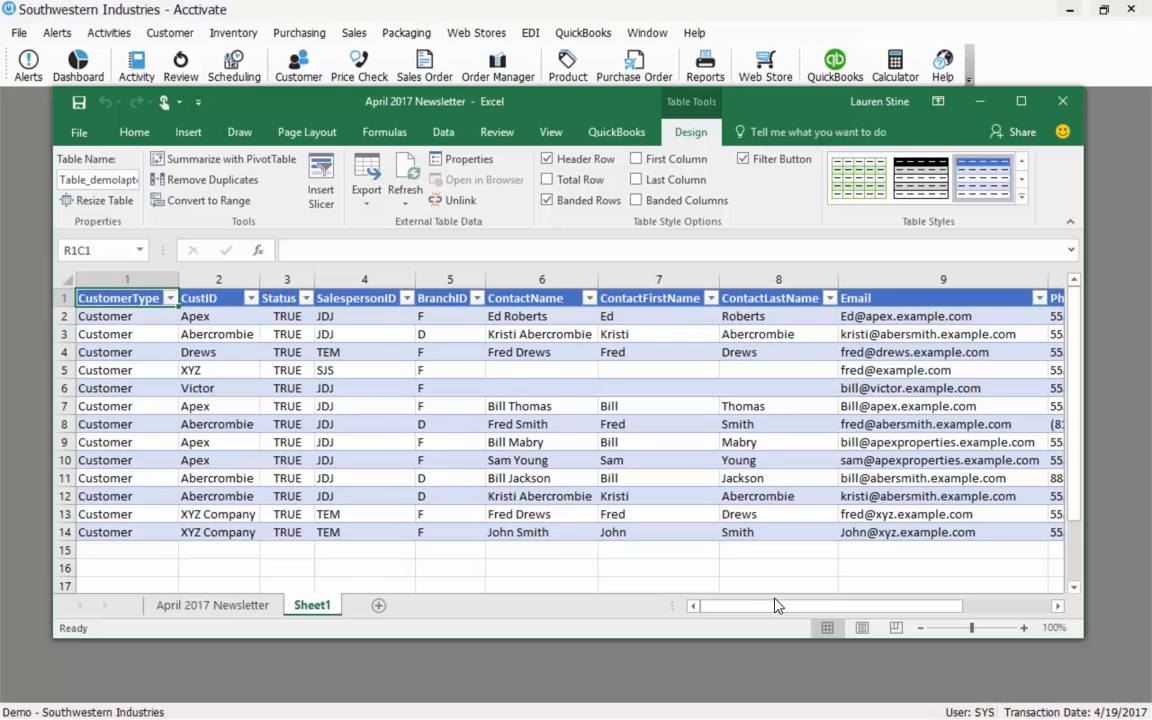
{"action": "left_click_drag", "start_coordinate": [776, 605], "coordinate": [820, 606]}
{"action": "left_click", "coordinate": [286, 279]}
{"action": "left_click_drag", "start_coordinate": [286, 279], "coordinate": [336, 285]}
{"action": "right_click", "coordinate": [336, 285]}
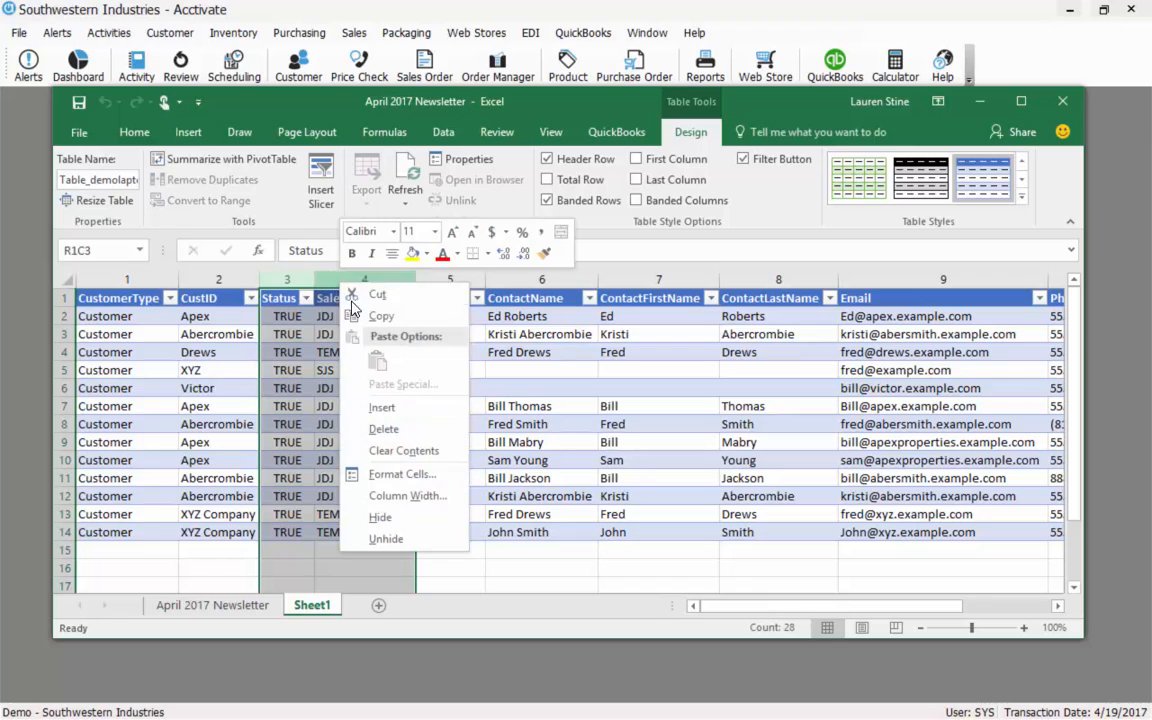
{"action": "left_click", "coordinate": [406, 432]}
Review the contact names and email addresses in rows 2–14 of the imported table.
{"action": "left_click", "coordinate": [405, 476]}
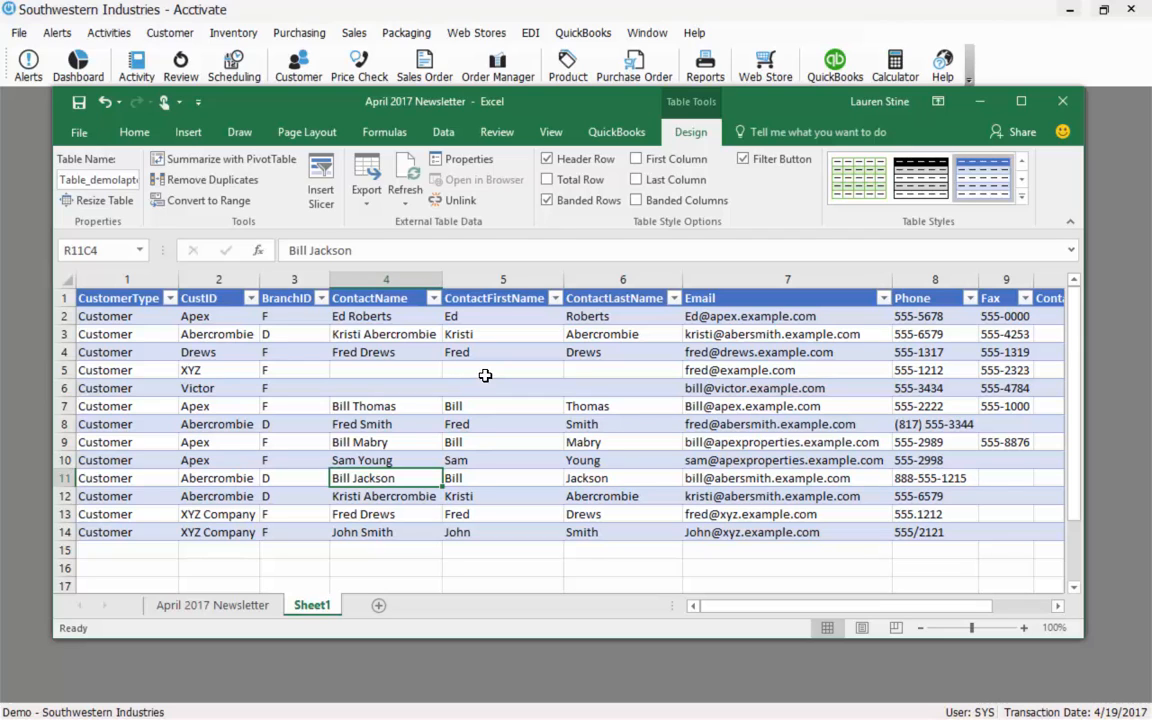
{"action": "left_click", "coordinate": [805, 477]}
{"action": "left_click_drag", "start_coordinate": [782, 540], "coordinate": [771, 306]}
{"action": "left_click", "coordinate": [782, 352]}
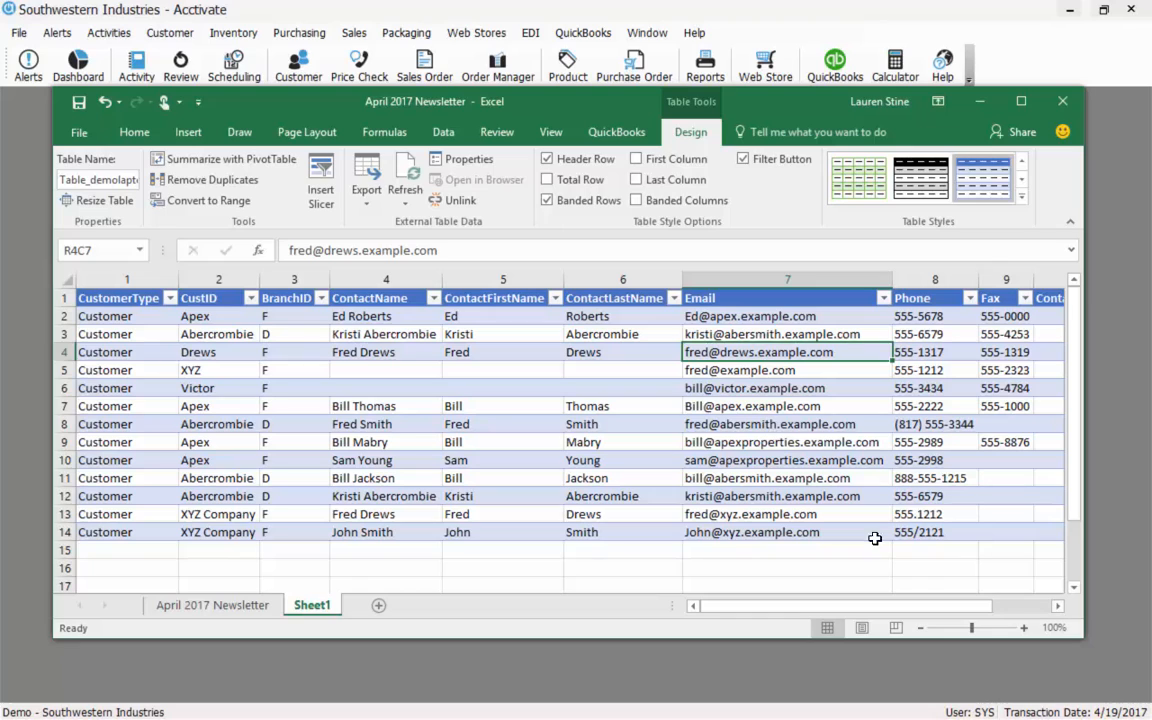
{"action": "left_click_drag", "start_coordinate": [840, 605], "coordinate": [937, 598]}
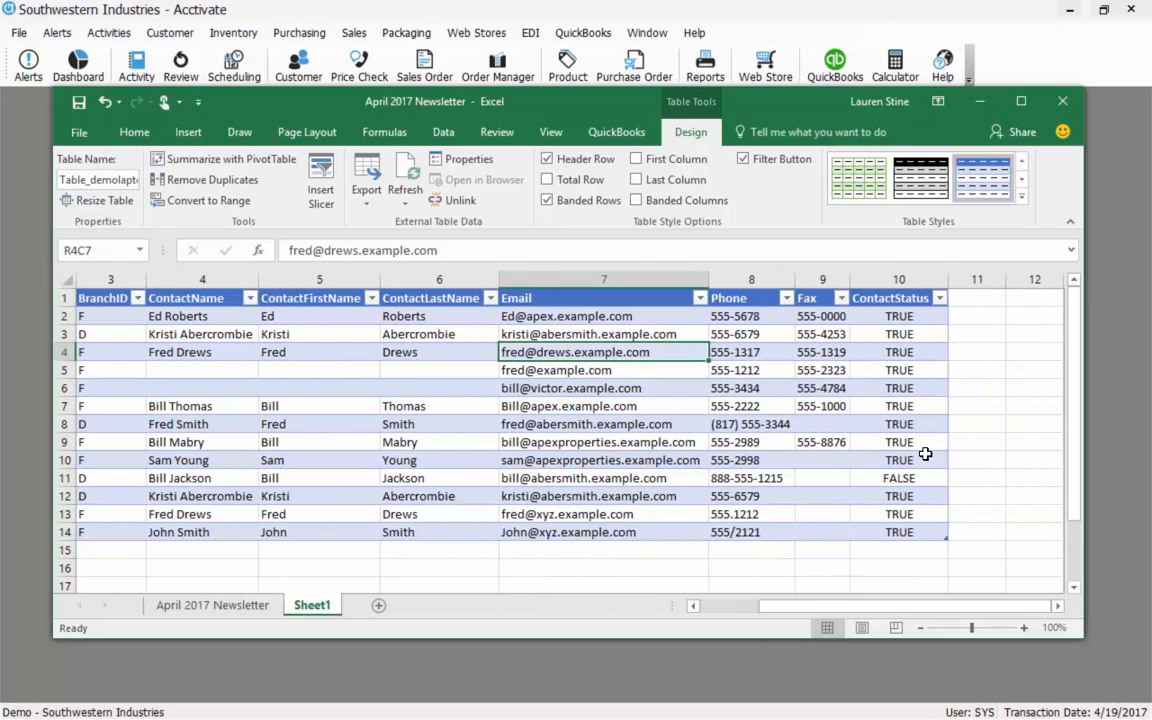
{"action": "left_click_drag", "start_coordinate": [887, 600], "coordinate": [510, 548]}
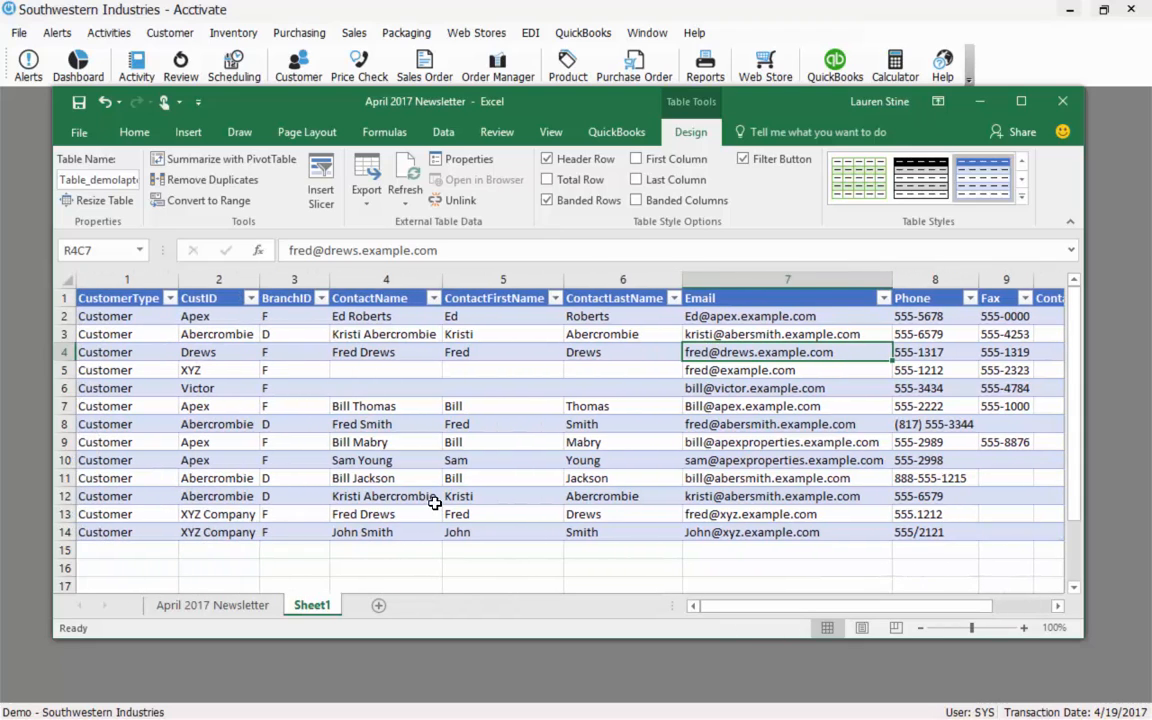
{"action": "left_click", "coordinate": [410, 480]}
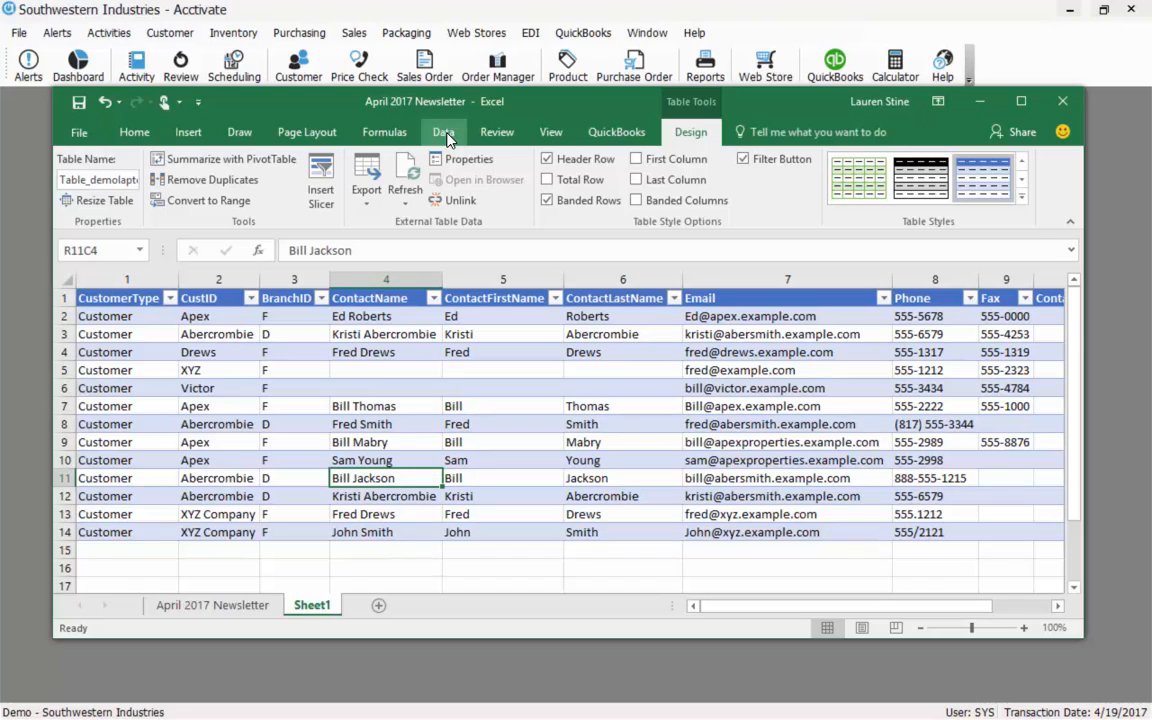
Refresh the customer email table from the database, then close Excel, saving the April 2017 Newsletter workbook.
{"action": "left_click", "coordinate": [405, 178]}
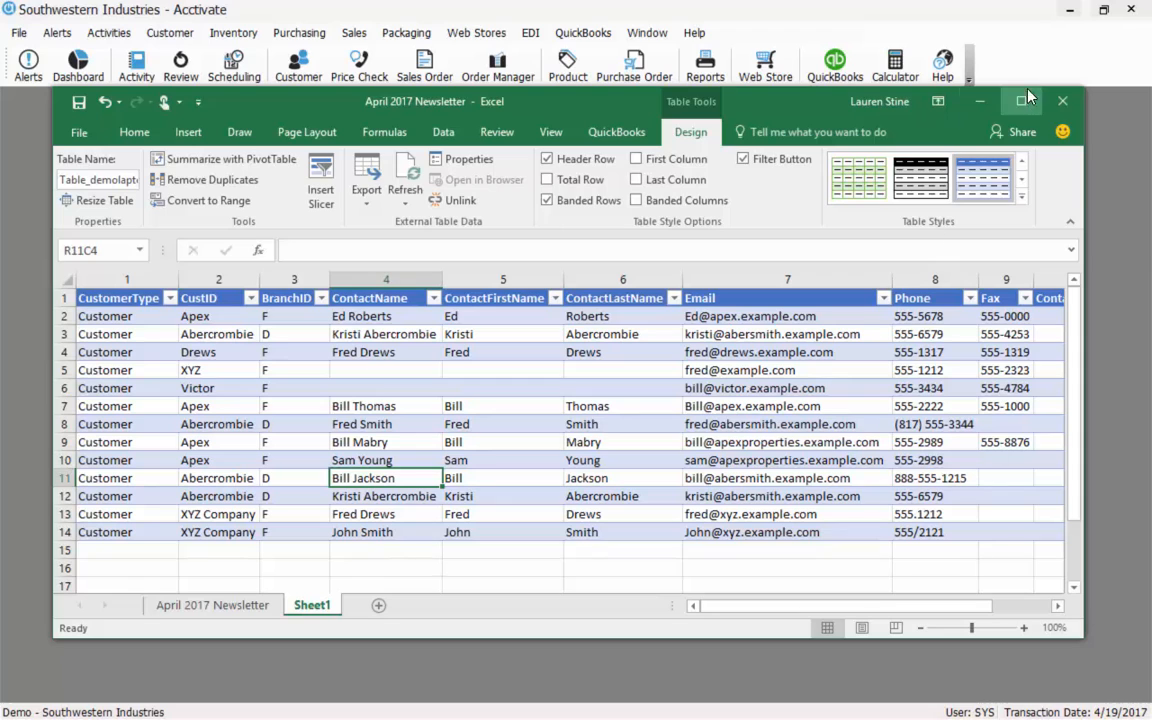
{"action": "left_click", "coordinate": [1064, 104]}
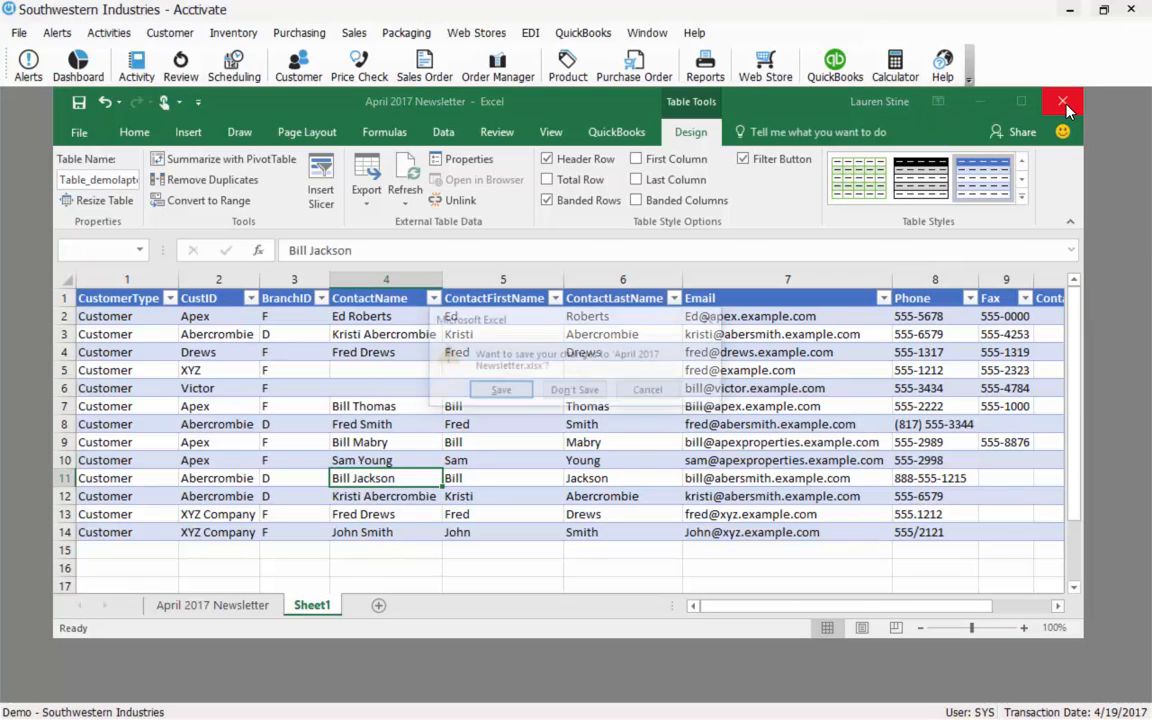
{"action": "left_click", "coordinate": [503, 390]}
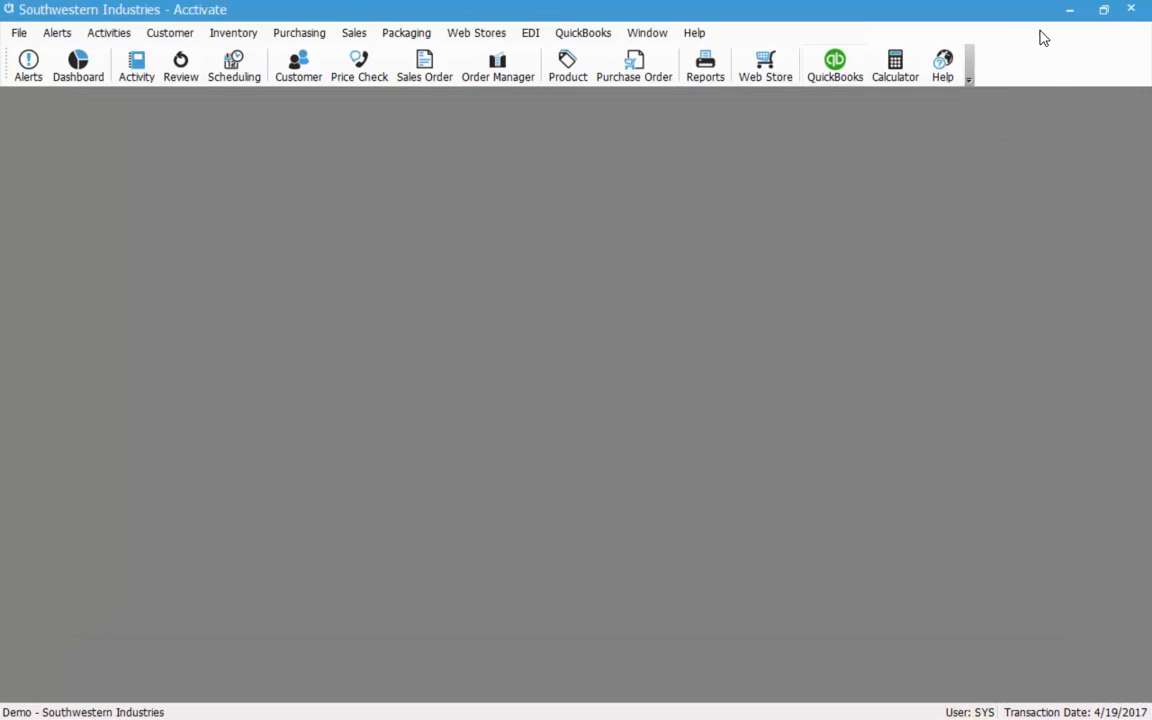